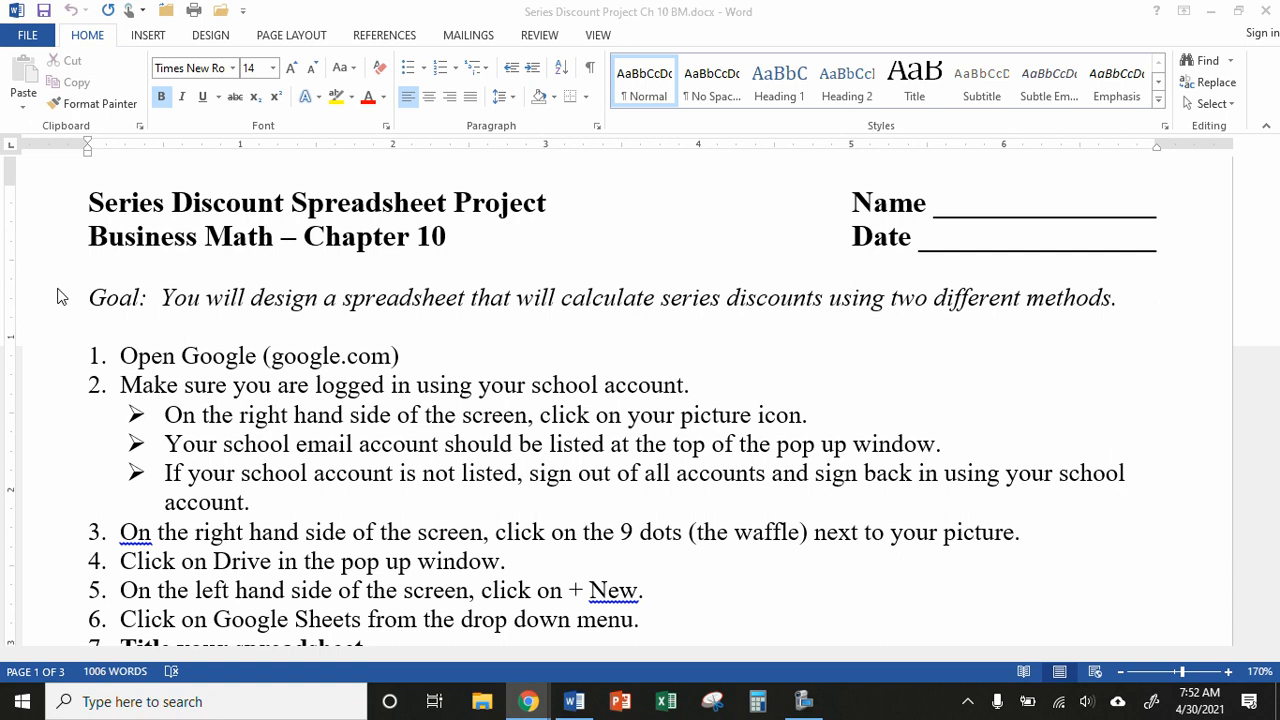
- Switch from the Word instructions to Chrome and create a blank Google Sheets spreadsheet
{"action": "scroll", "coordinate": [57, 310], "scroll_direction": "down", "scroll_amount": 3}
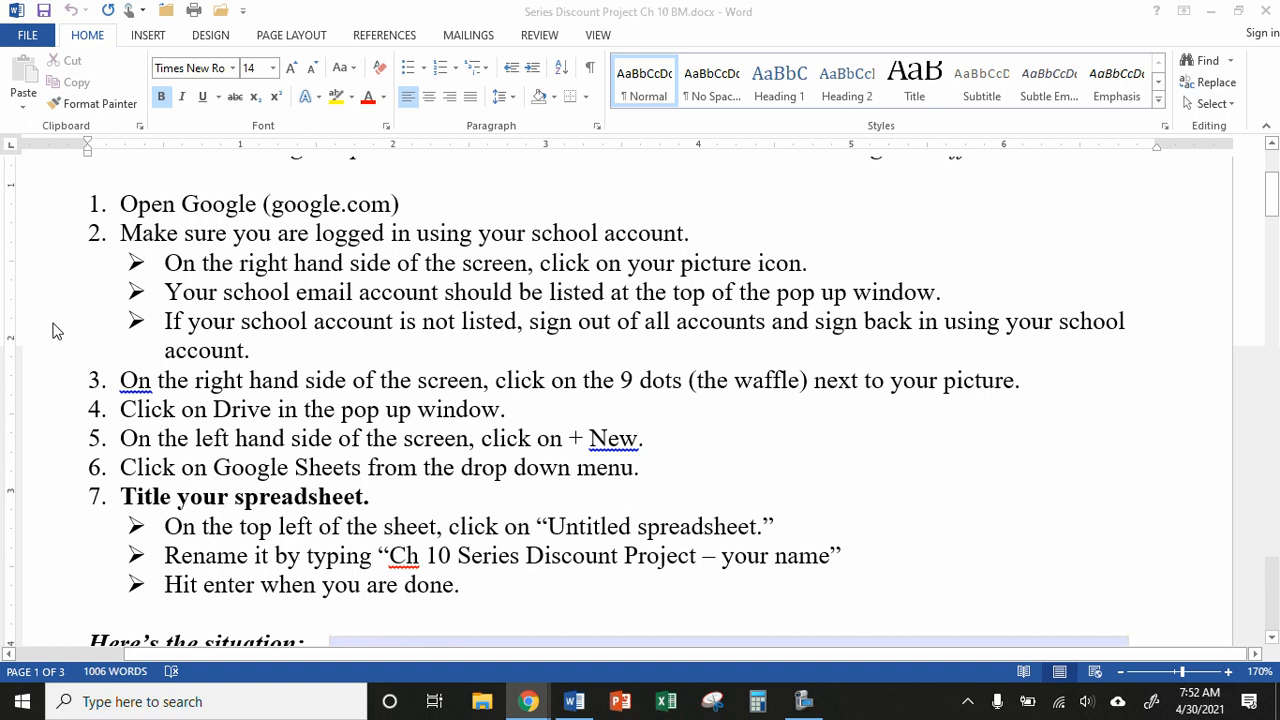
{"action": "left_click", "coordinate": [1211, 13]}
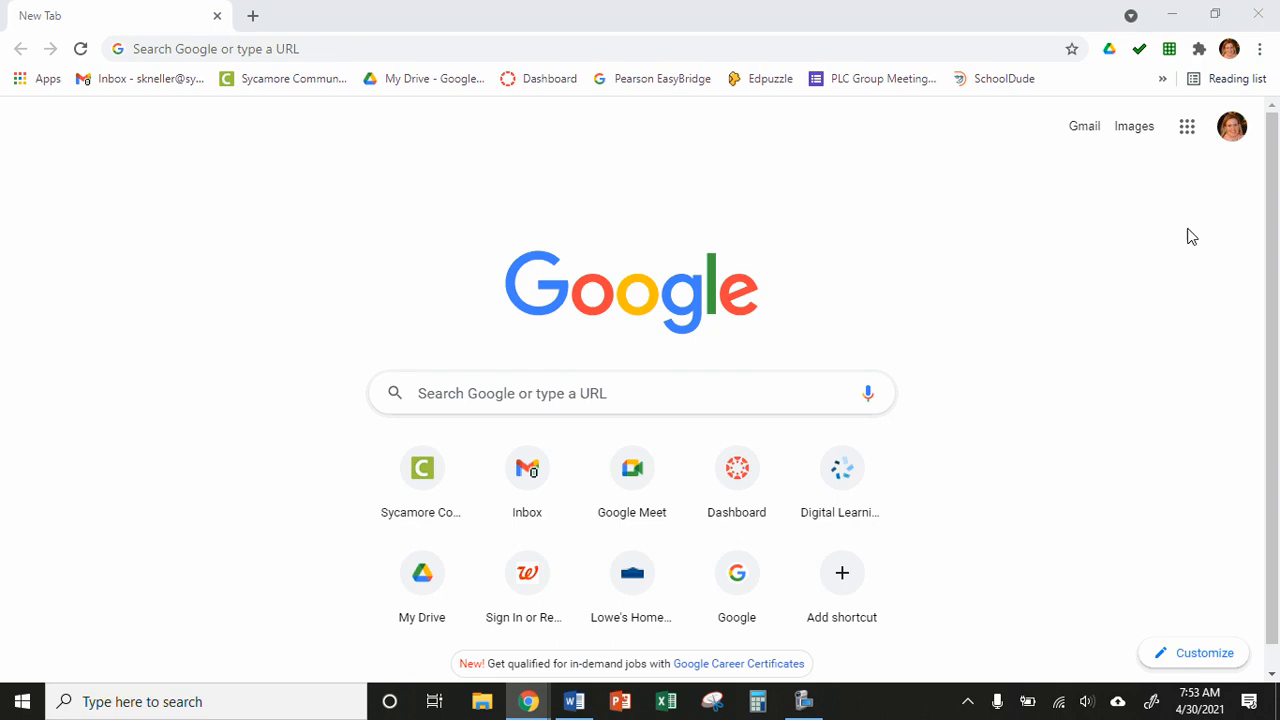
{"action": "left_click", "coordinate": [1187, 130]}
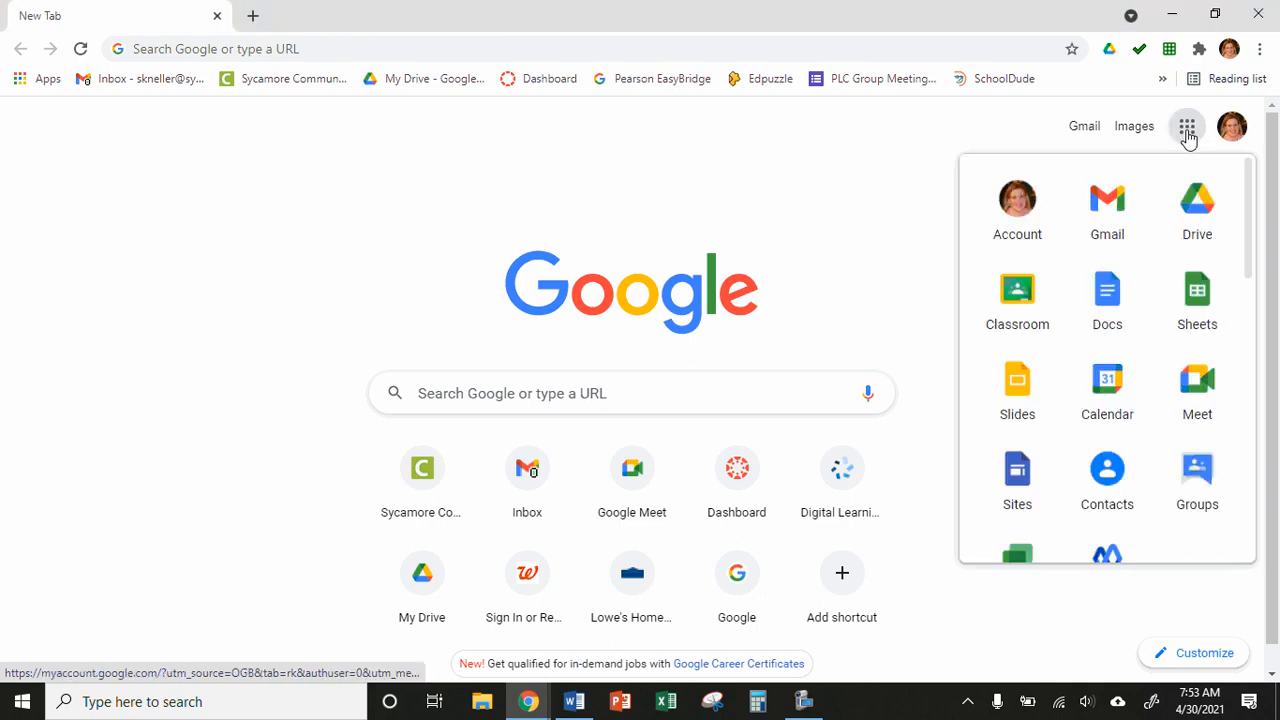
{"action": "left_click", "coordinate": [1198, 292]}
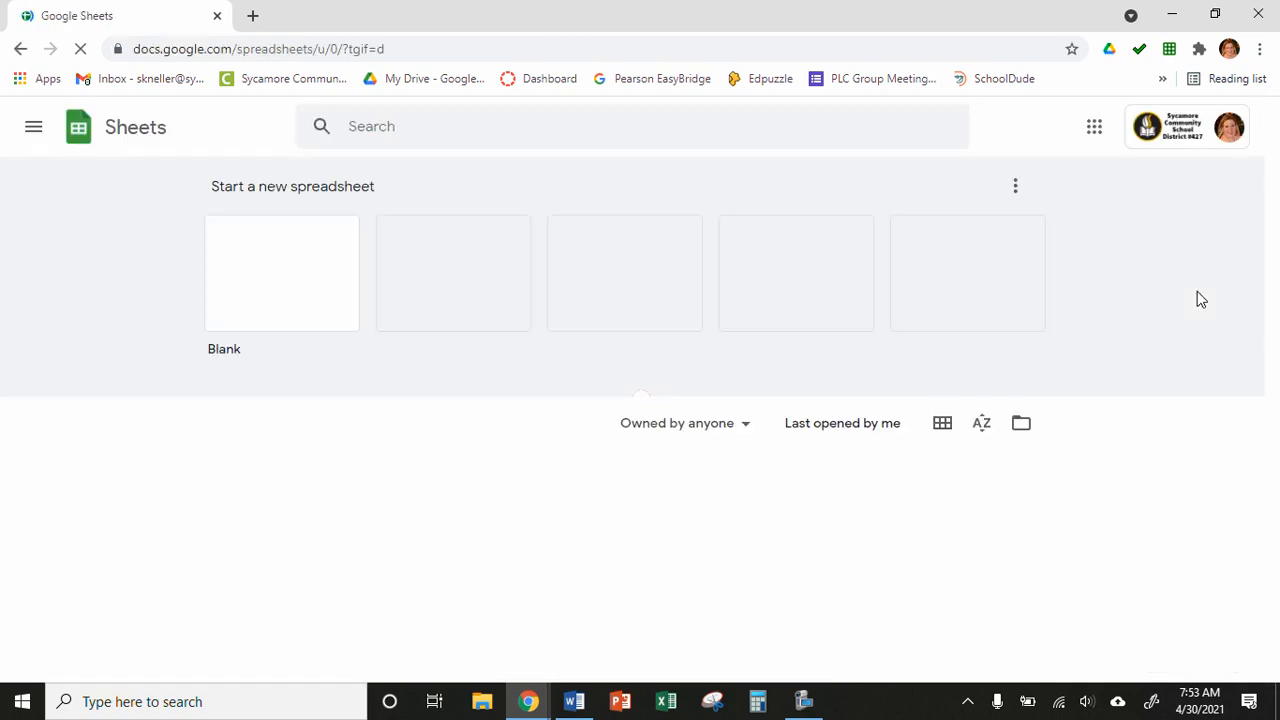
{"action": "left_click", "coordinate": [281, 276]}
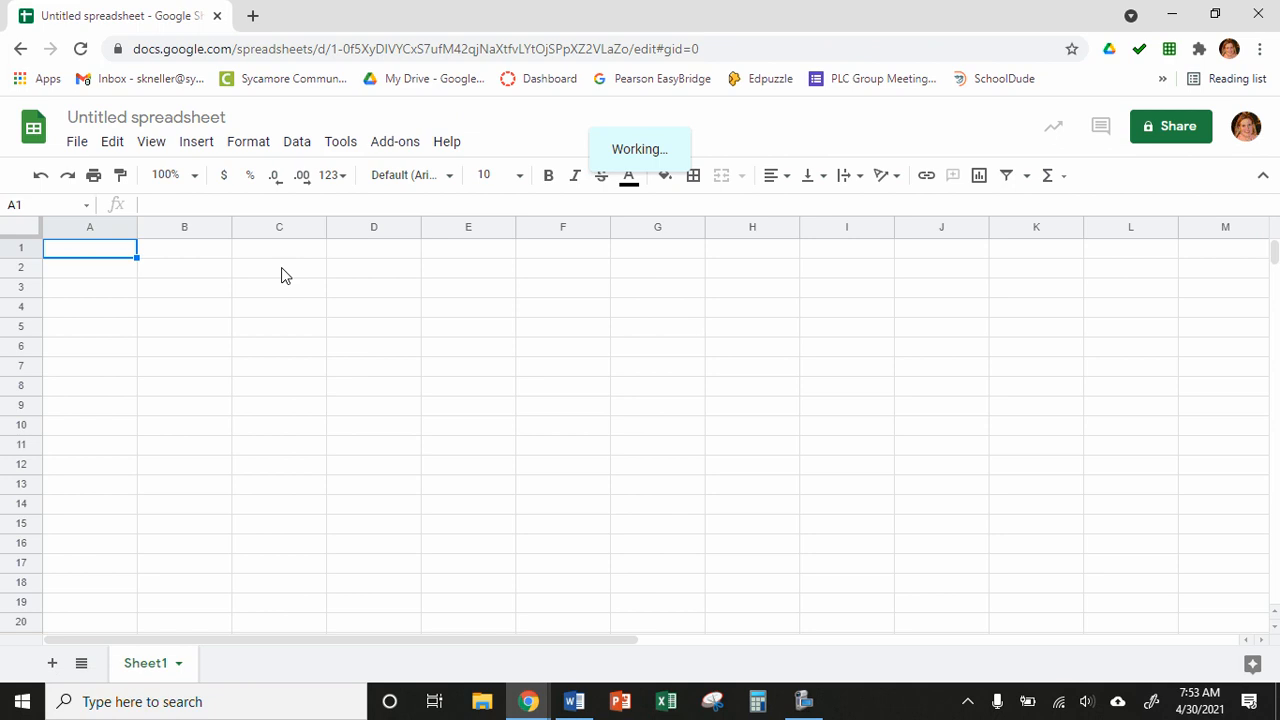
- Check the required title in the Word instructions and rename the spreadsheet "Ch 10 Series Discount Spreadsheet -- " followed by the author's surname
{"action": "left_click", "coordinate": [575, 702]}
{"action": "scroll", "coordinate": [645, 447], "scroll_direction": "down", "scroll_amount": 5}
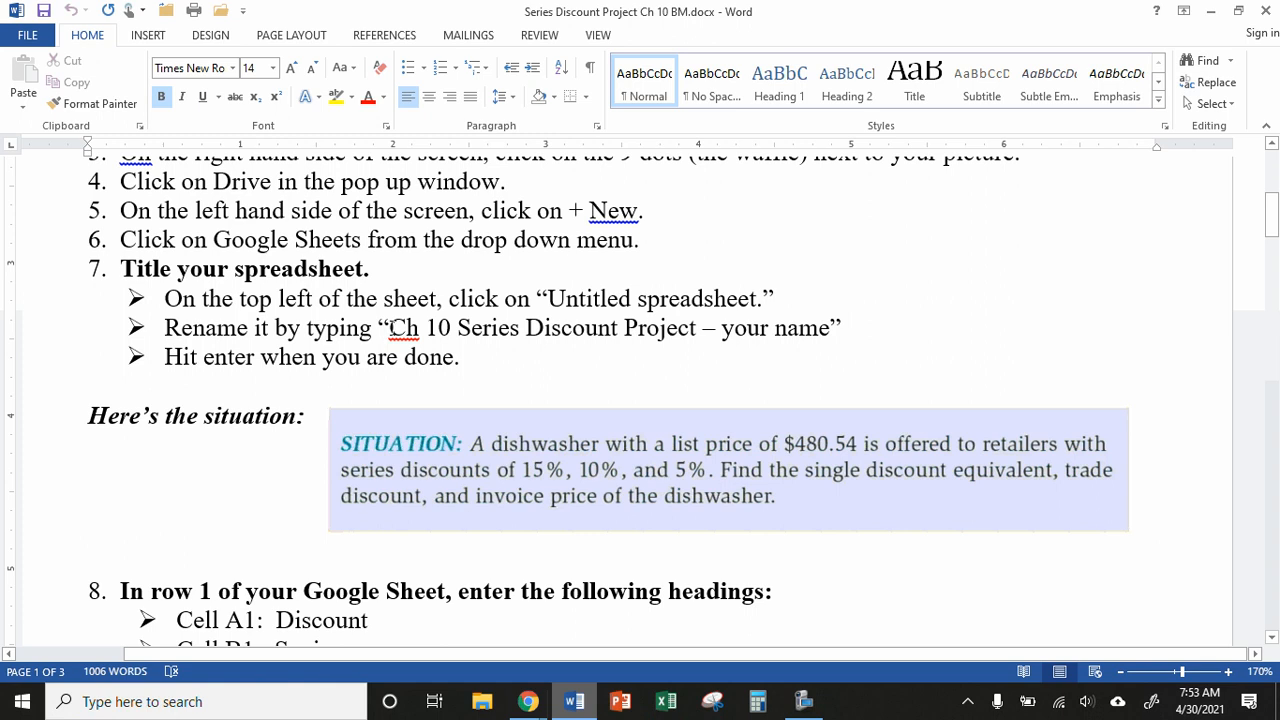
{"action": "left_click_drag", "start_coordinate": [389, 328], "coordinate": [830, 333]}
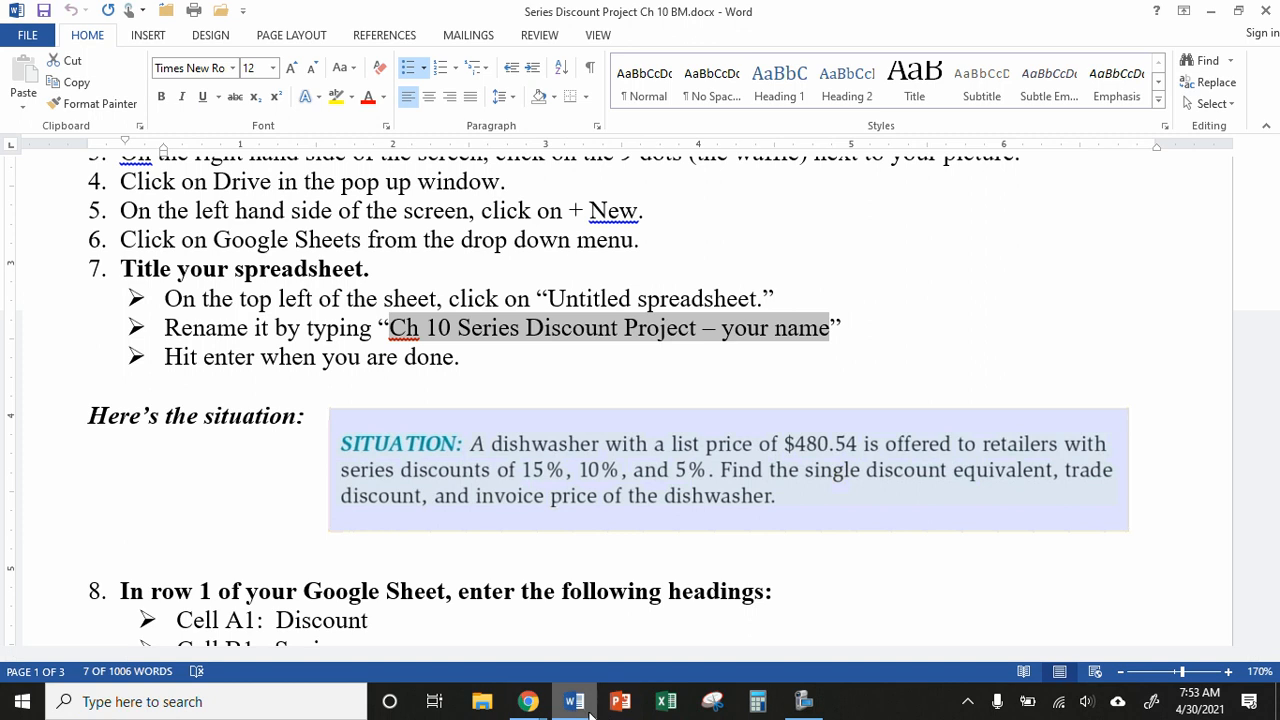
{"action": "left_click", "coordinate": [583, 706]}
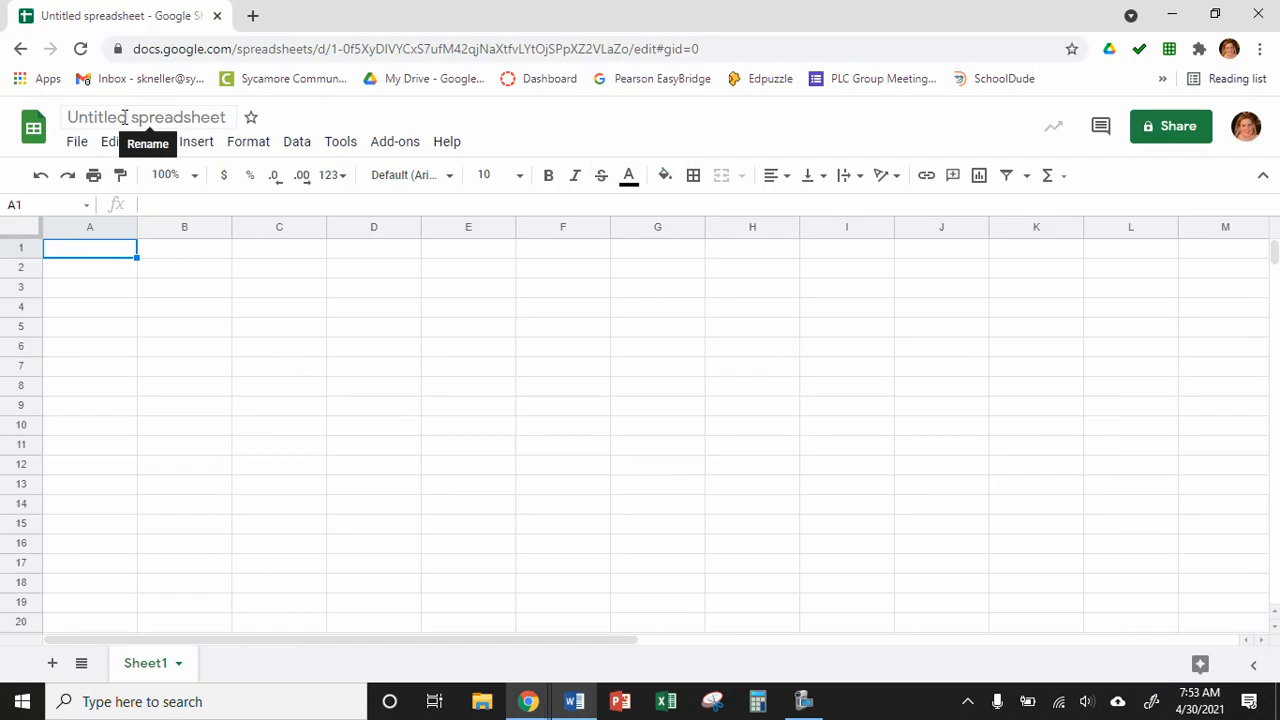
{"action": "left_click", "coordinate": [127, 117]}
{"action": "type", "text": "Ch"}
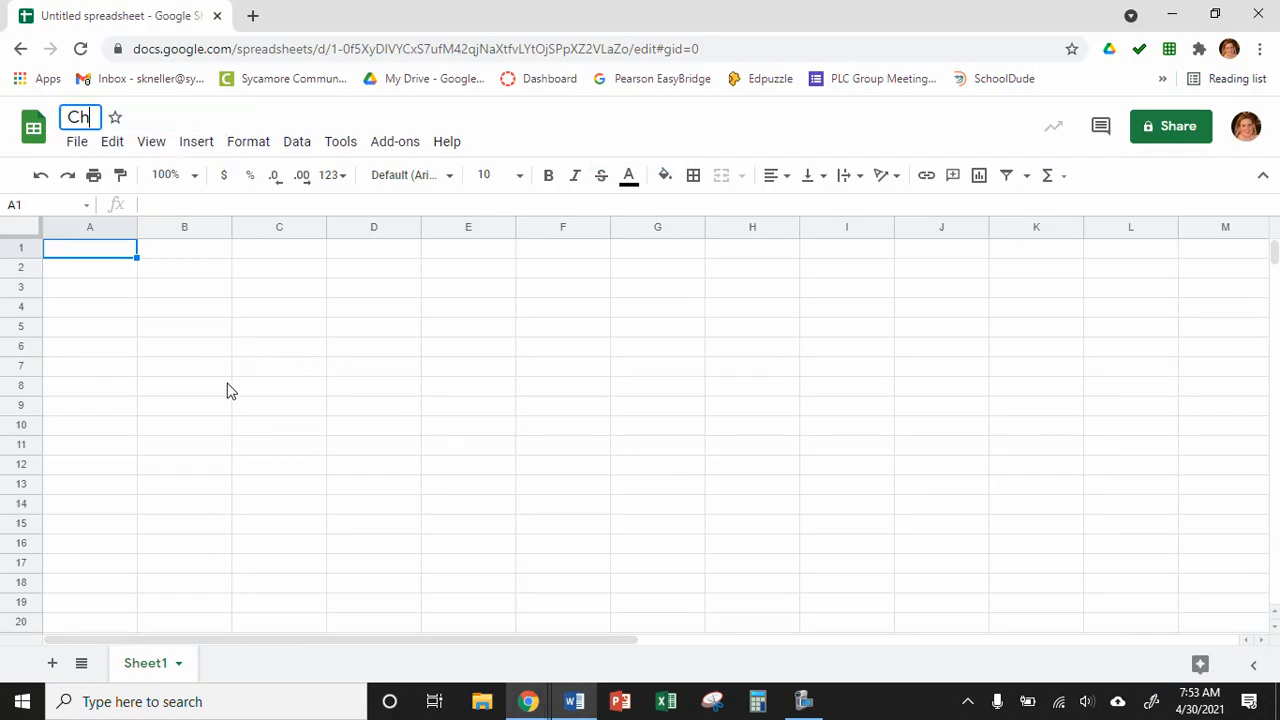
{"action": "type", "text": " 10 Series "}
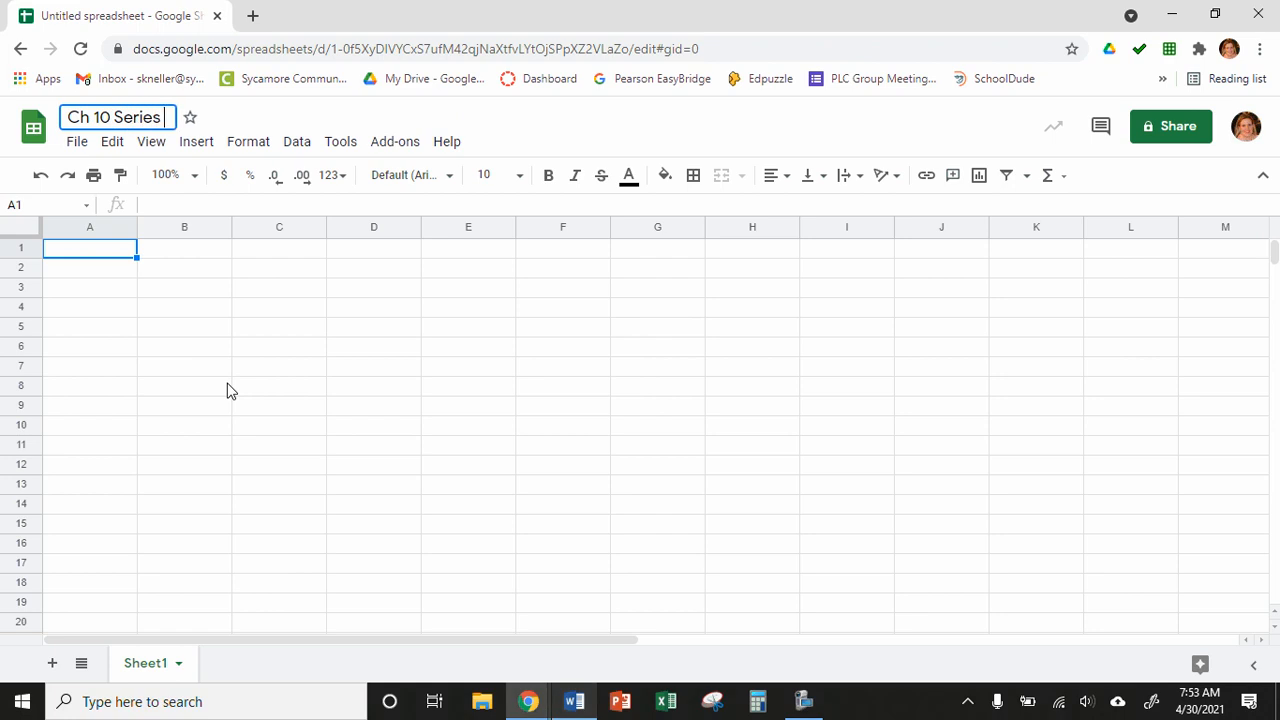
{"action": "type", "text": "Discount Spreaks"}
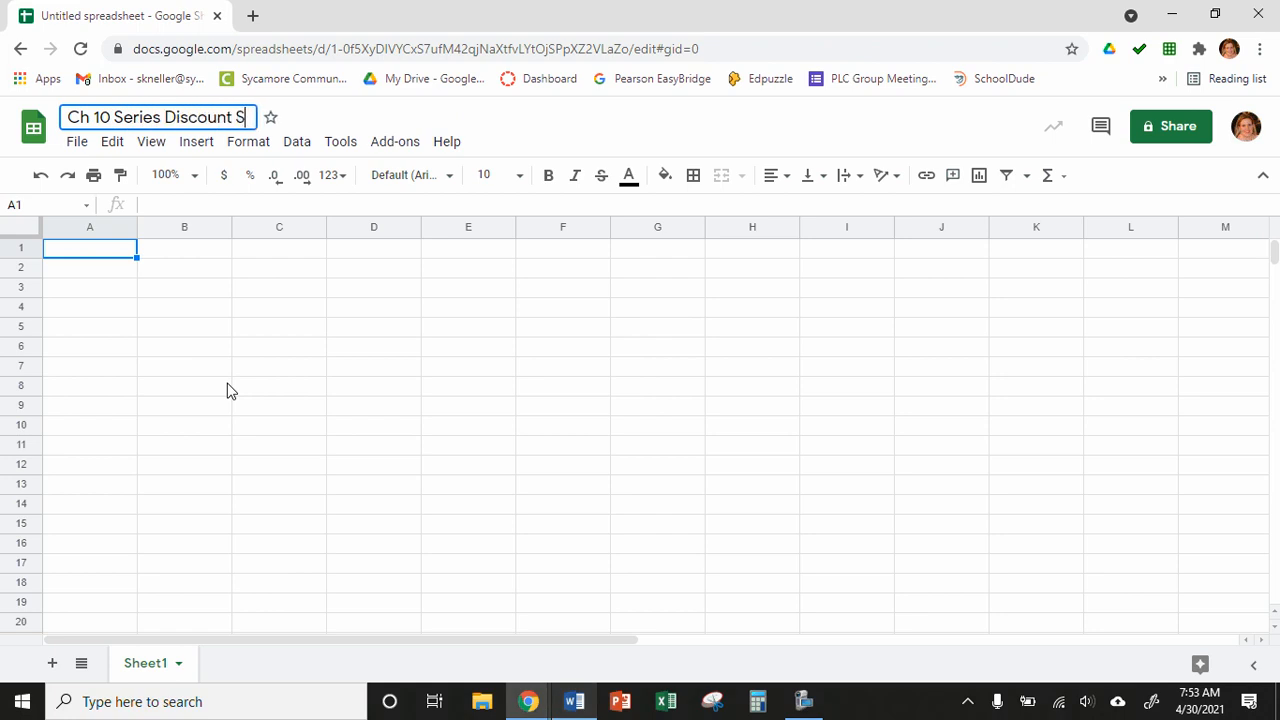
{"action": "key", "text": "BackSpace"}
{"action": "key", "text": "BackSpace"}
{"action": "type", "text": "dsh"}
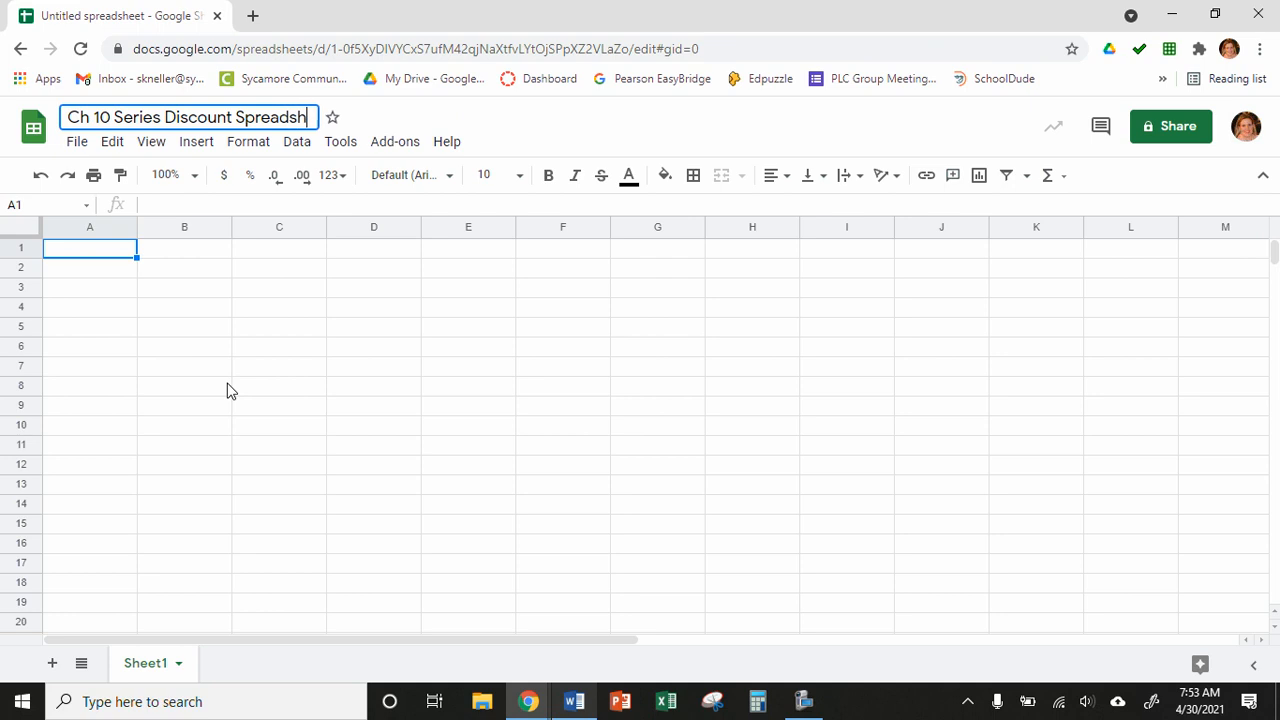
{"action": "type", "text": "eet -- "}
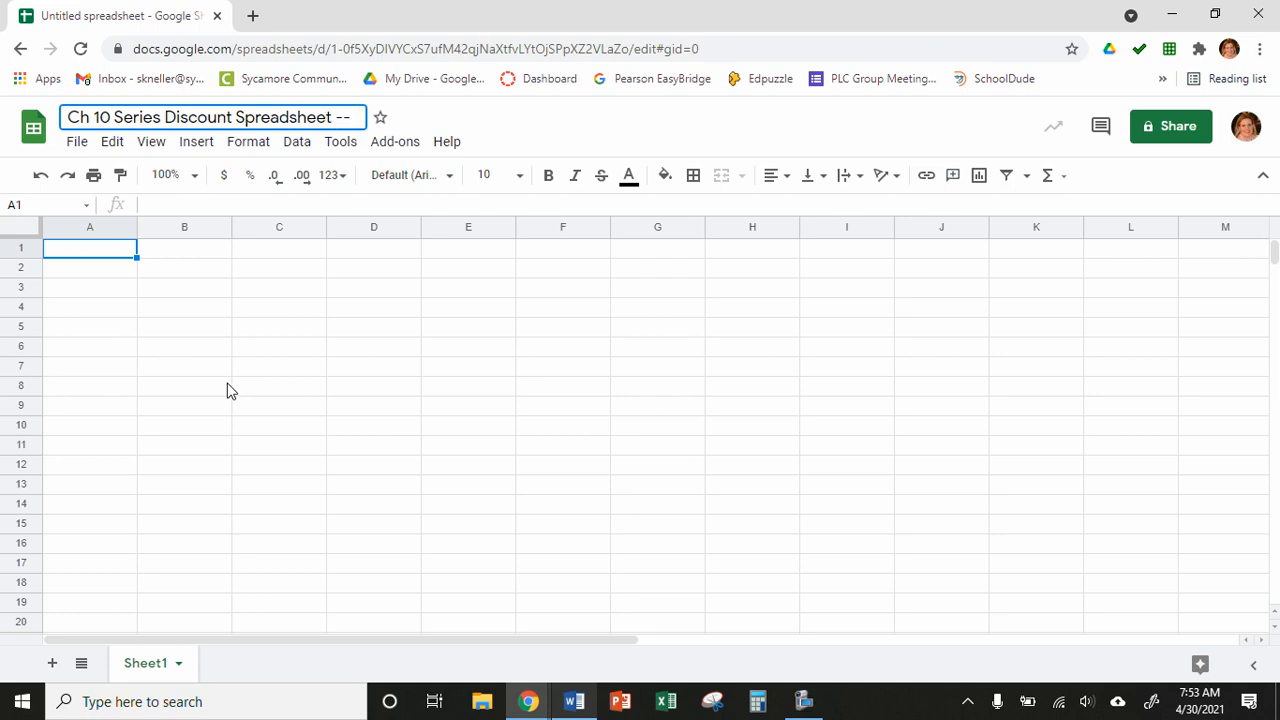
{"action": "type", "text": "Kneller"}
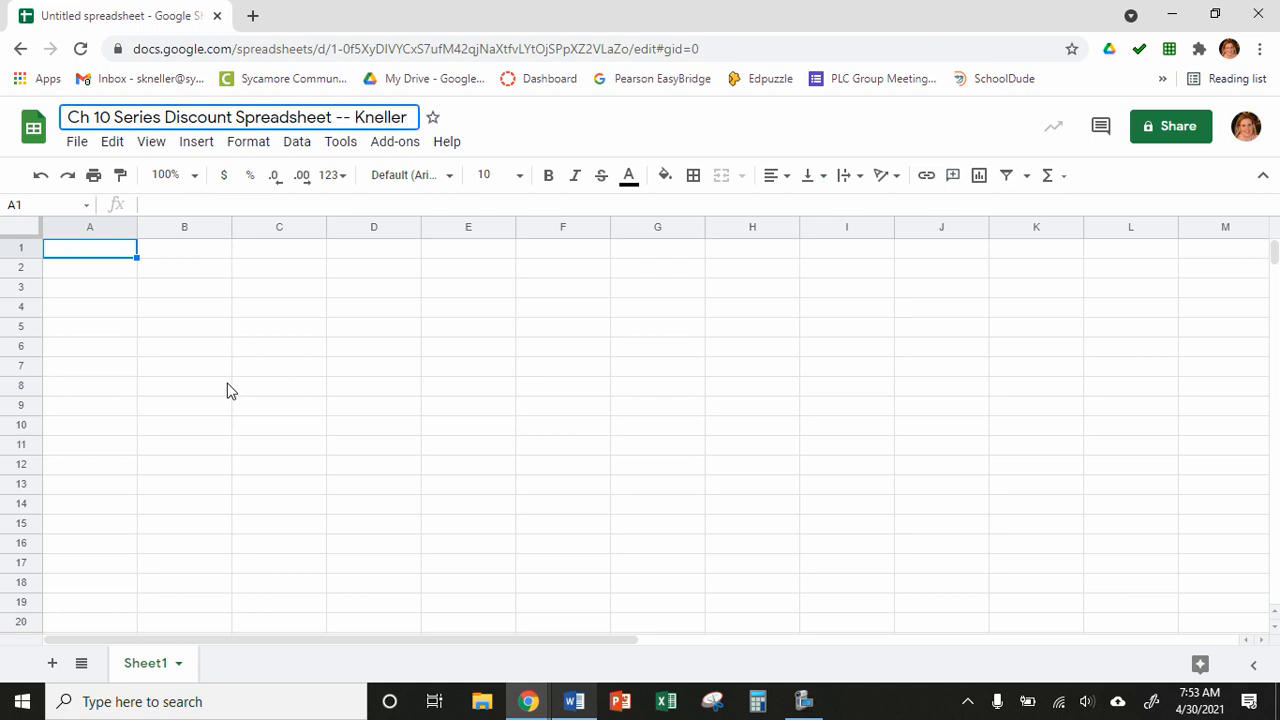
{"action": "key", "text": "Return"}
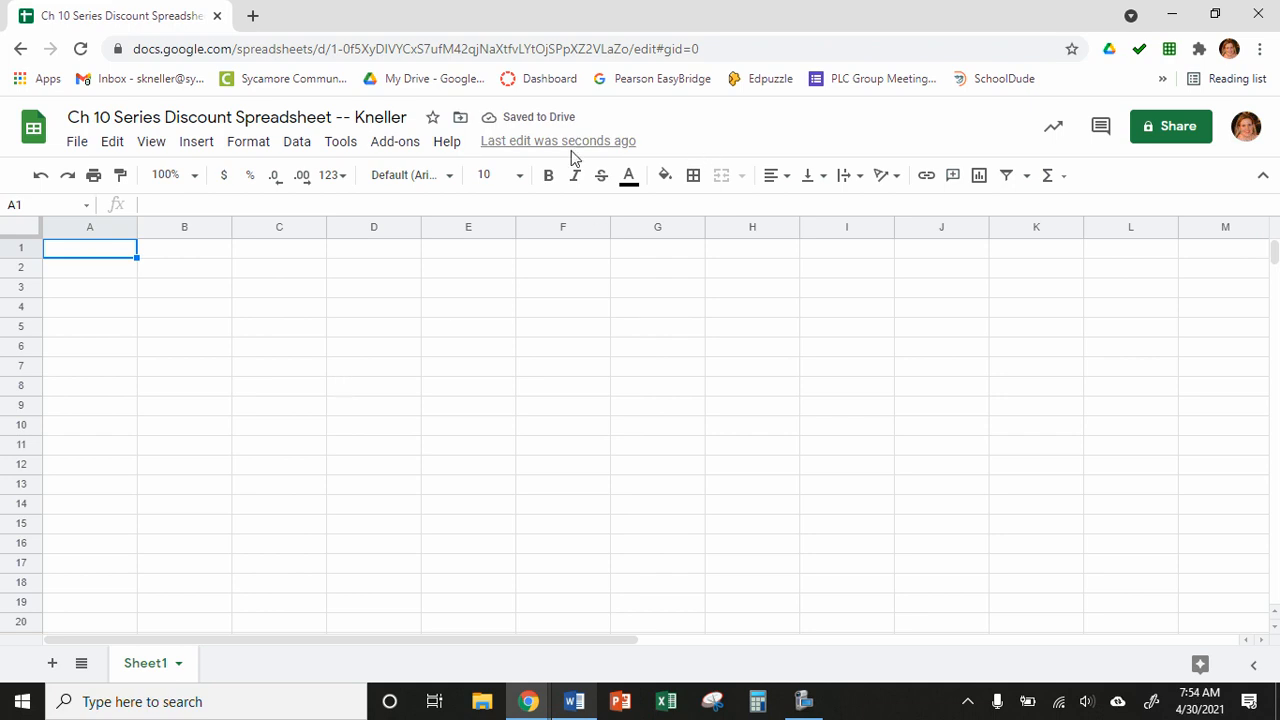
{"action": "left_click", "coordinate": [433, 119]}
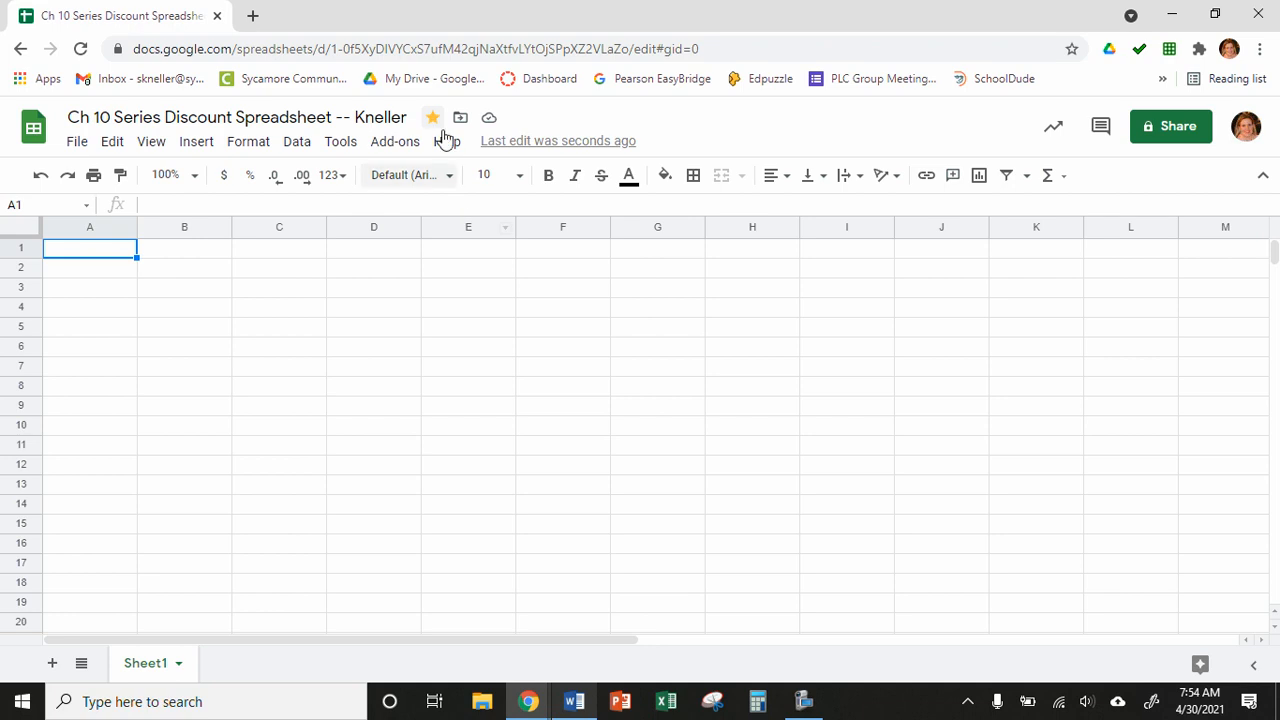
{"action": "left_click", "coordinate": [433, 119]}
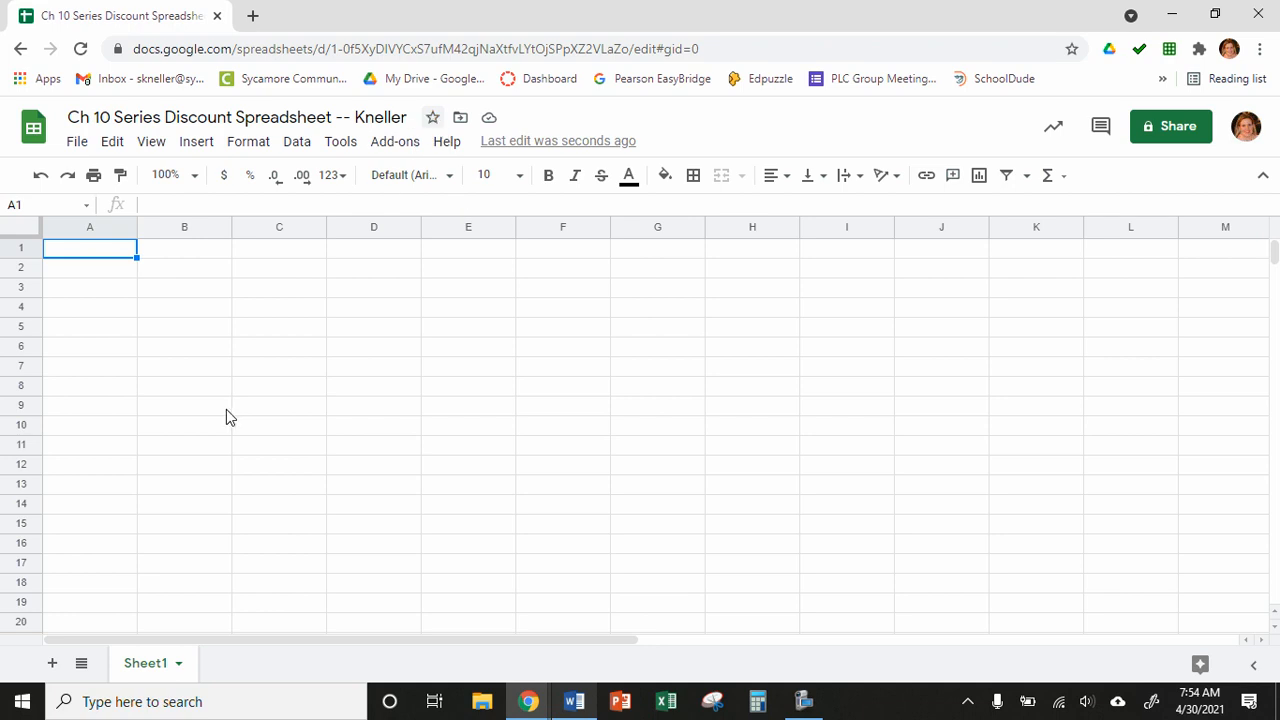
- Following item 8 of the Word instructions, enter the headings Discount, Savings and Price in cells A1, B1 and C1 of the spreadsheet
{"action": "left_click", "coordinate": [574, 701]}
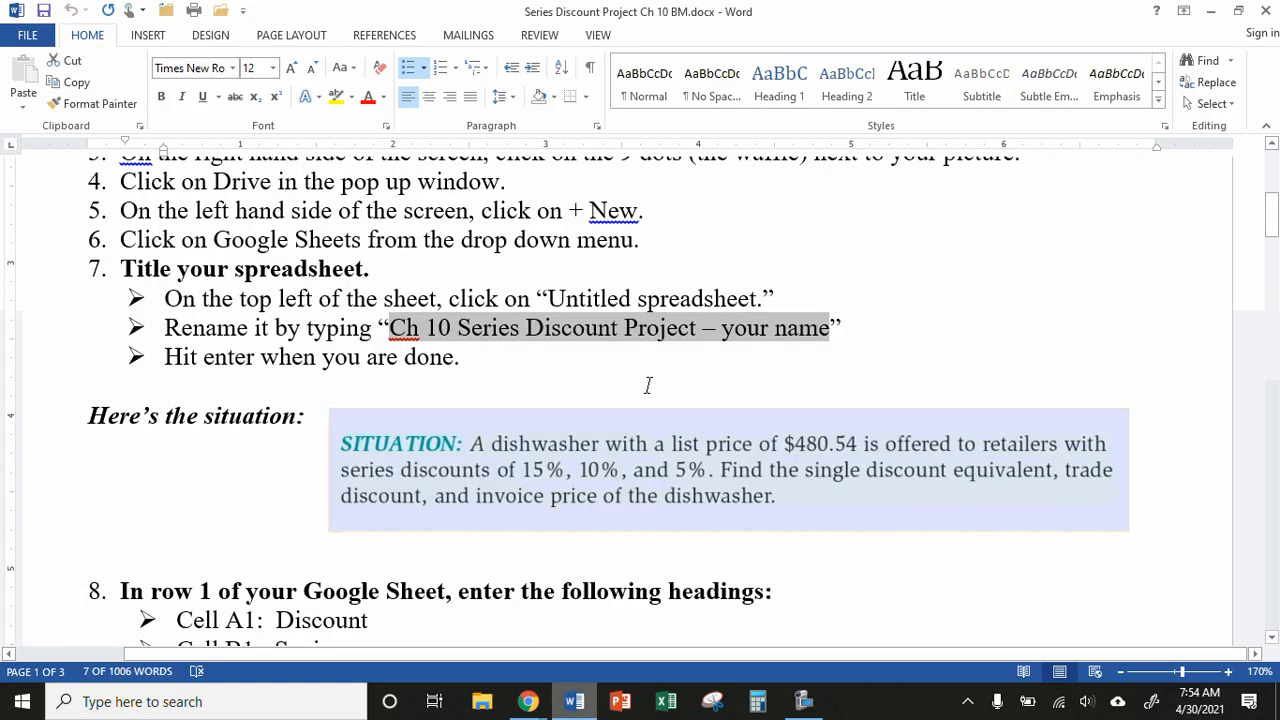
{"action": "scroll", "coordinate": [648, 385], "scroll_direction": "down", "scroll_amount": 3}
{"action": "left_click", "coordinate": [110, 264]}
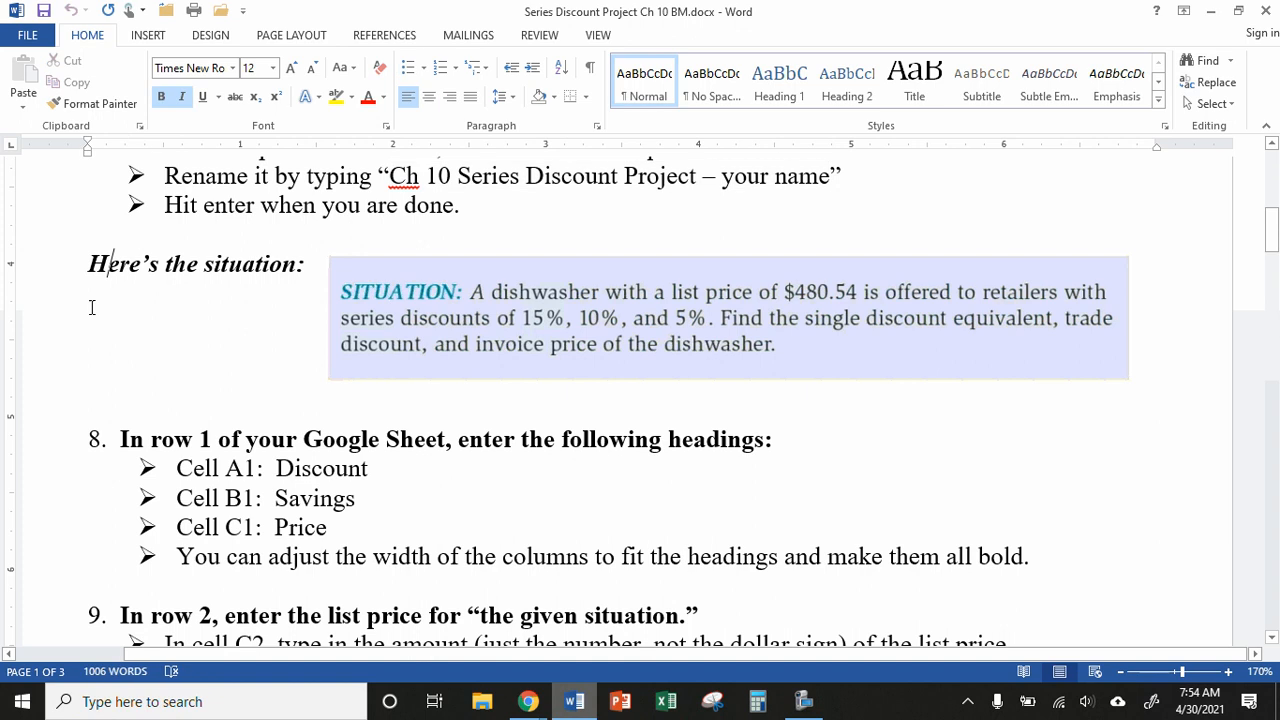
{"action": "scroll", "coordinate": [91, 307], "scroll_direction": "down", "scroll_amount": 1}
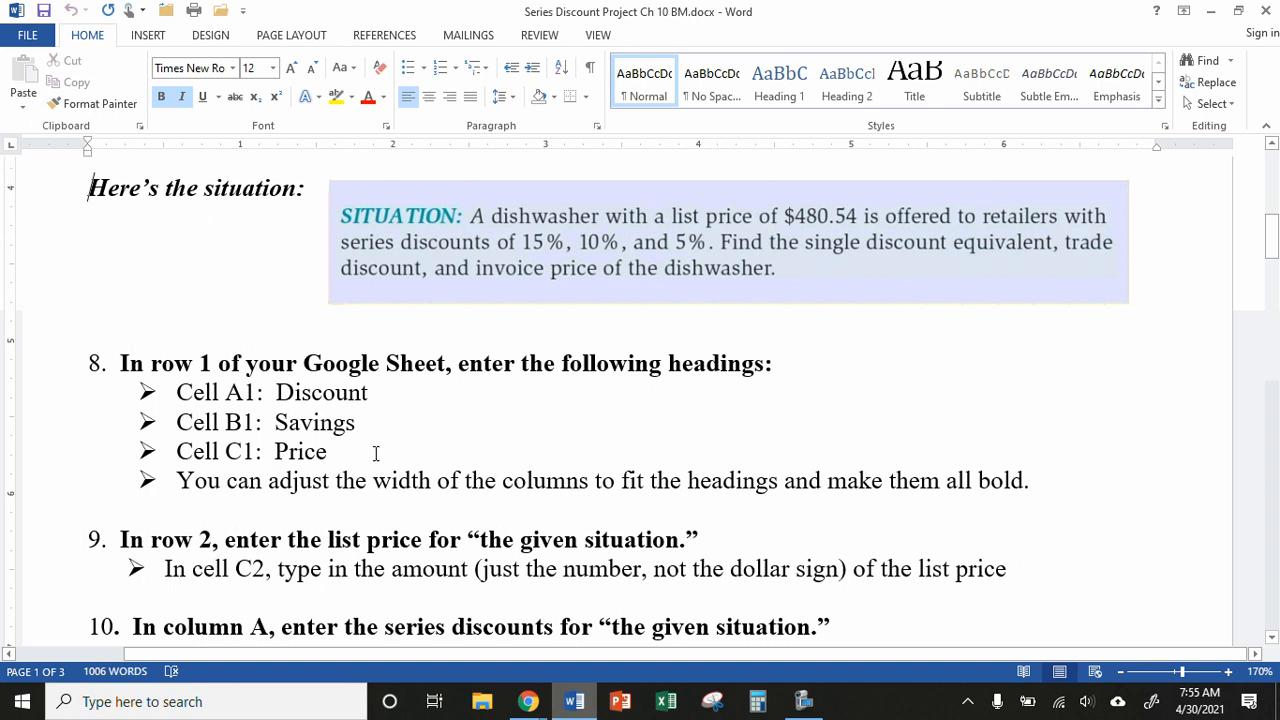
{"action": "left_click", "coordinate": [533, 697]}
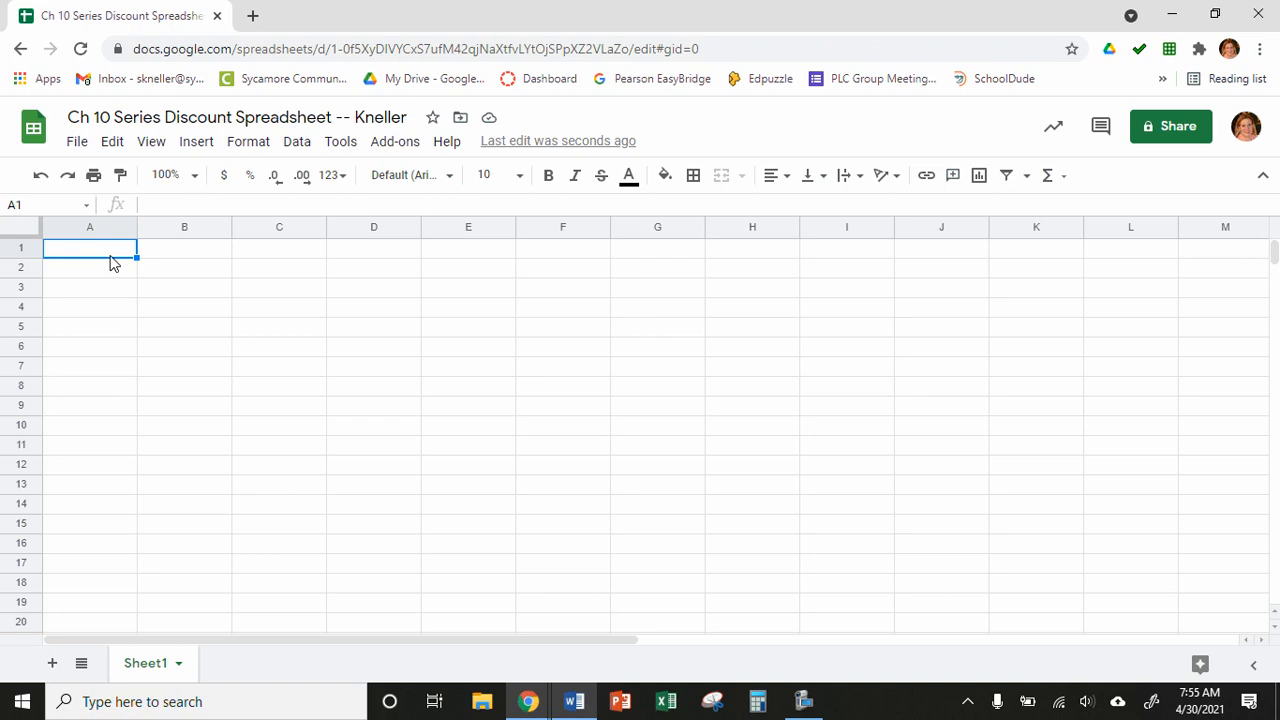
{"action": "type", "text": "Discount"}
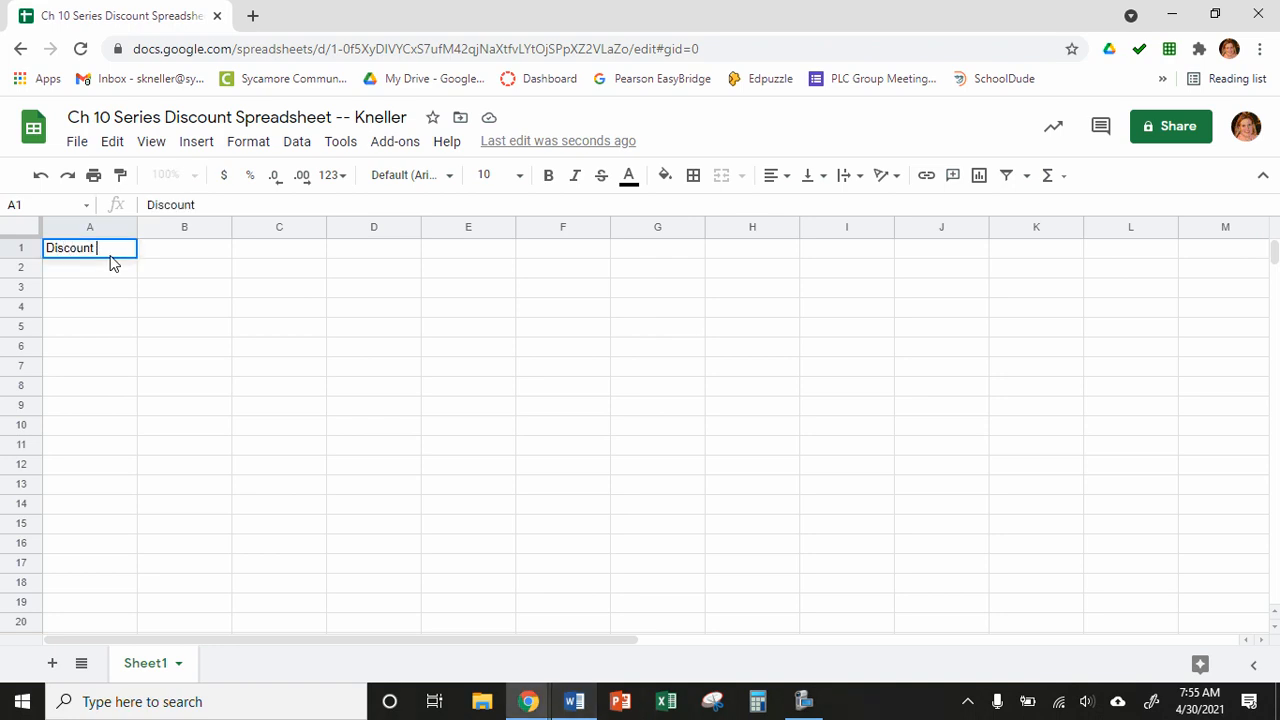
{"action": "key", "text": "Tab"}
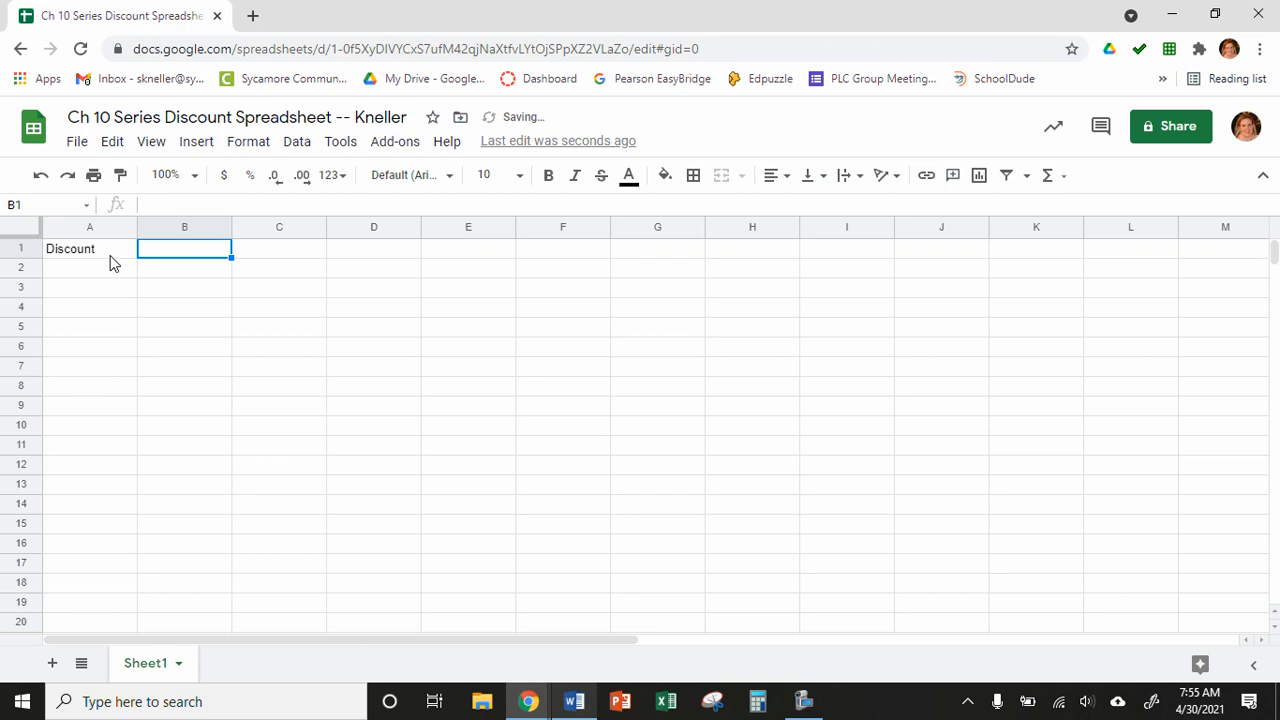
{"action": "type", "text": "Savings"}
{"action": "key", "text": "Tab"}
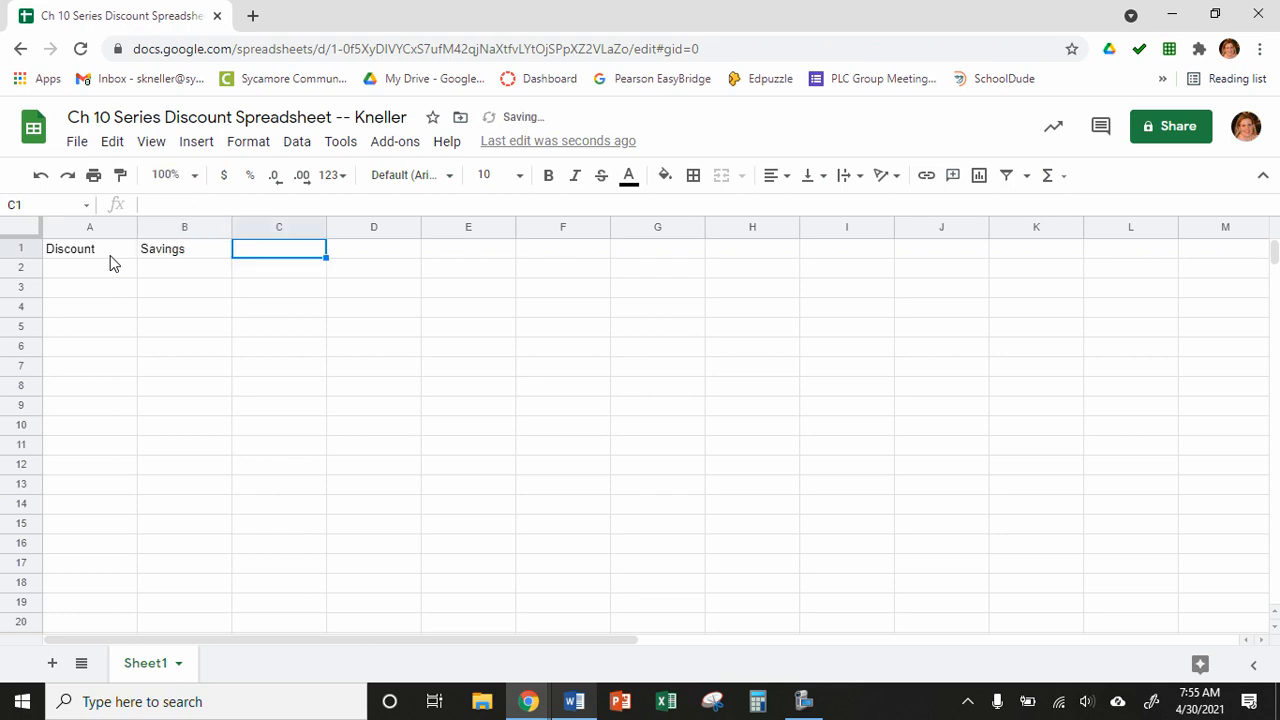
{"action": "type", "text": "Price"}
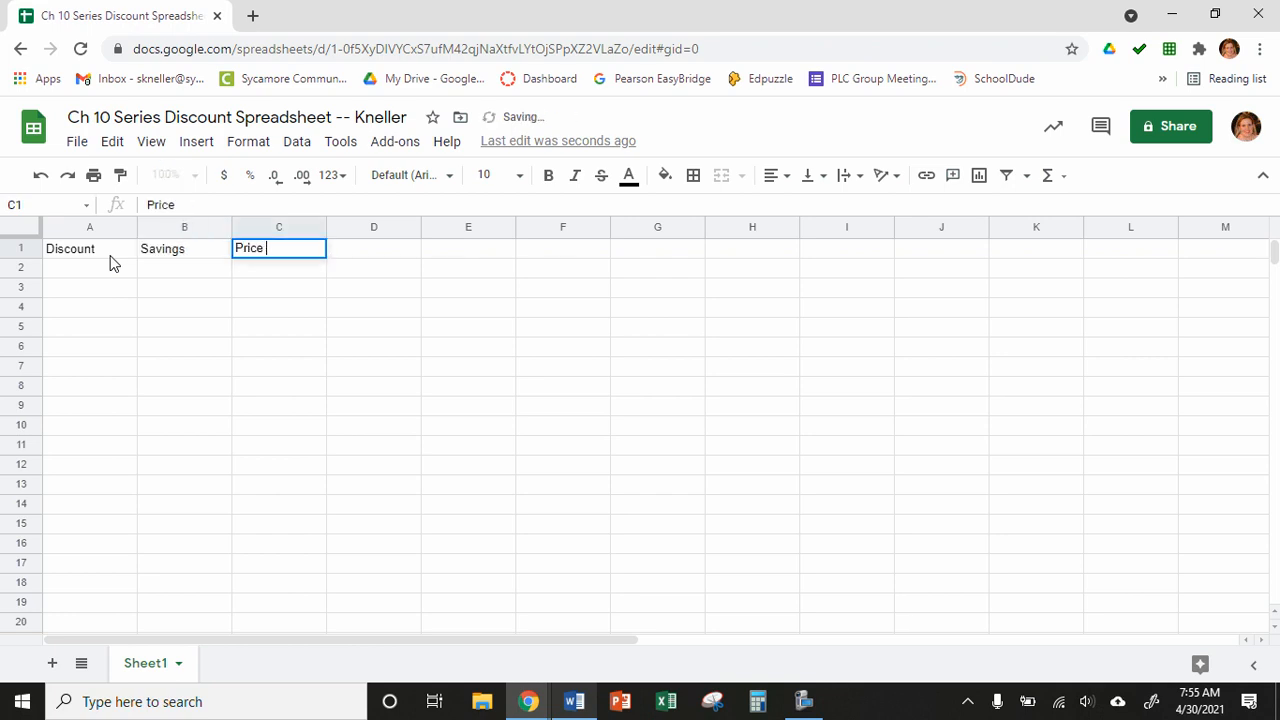
{"action": "key", "text": "Tab"}
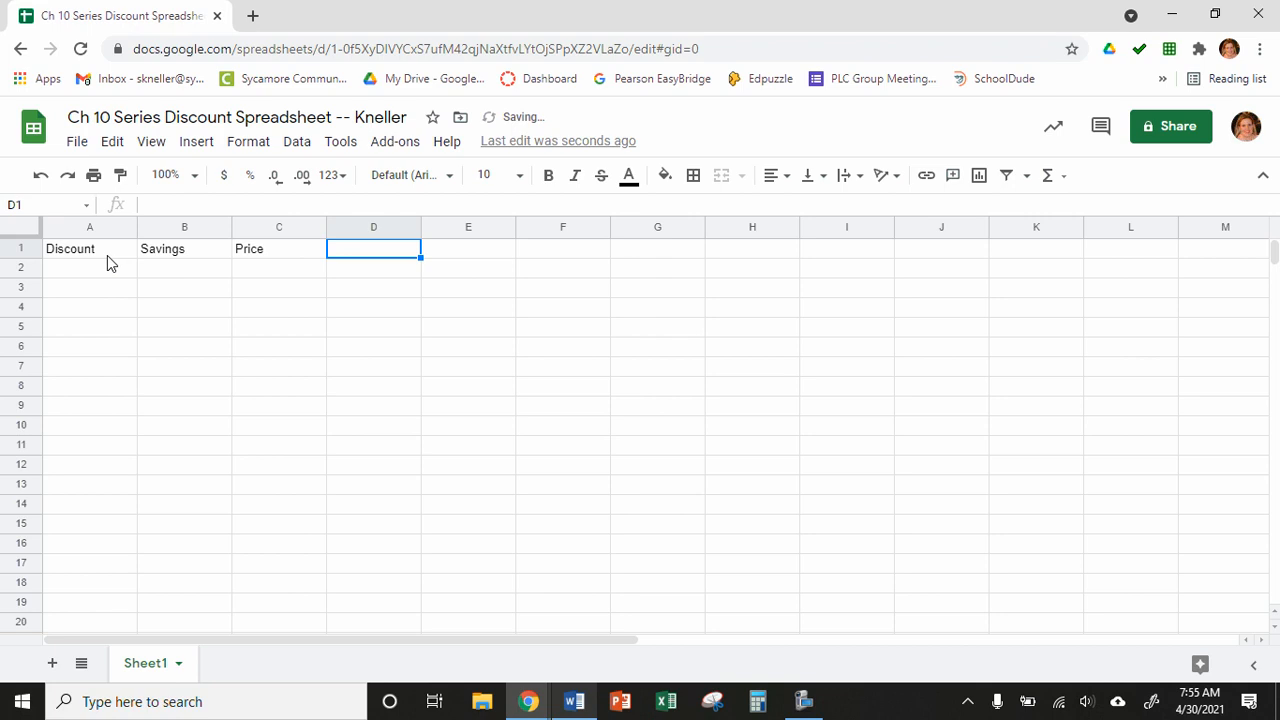
- Make the headings in A1:C1 bold and set their font size to 11
{"action": "left_click_drag", "start_coordinate": [69, 257], "coordinate": [275, 257]}
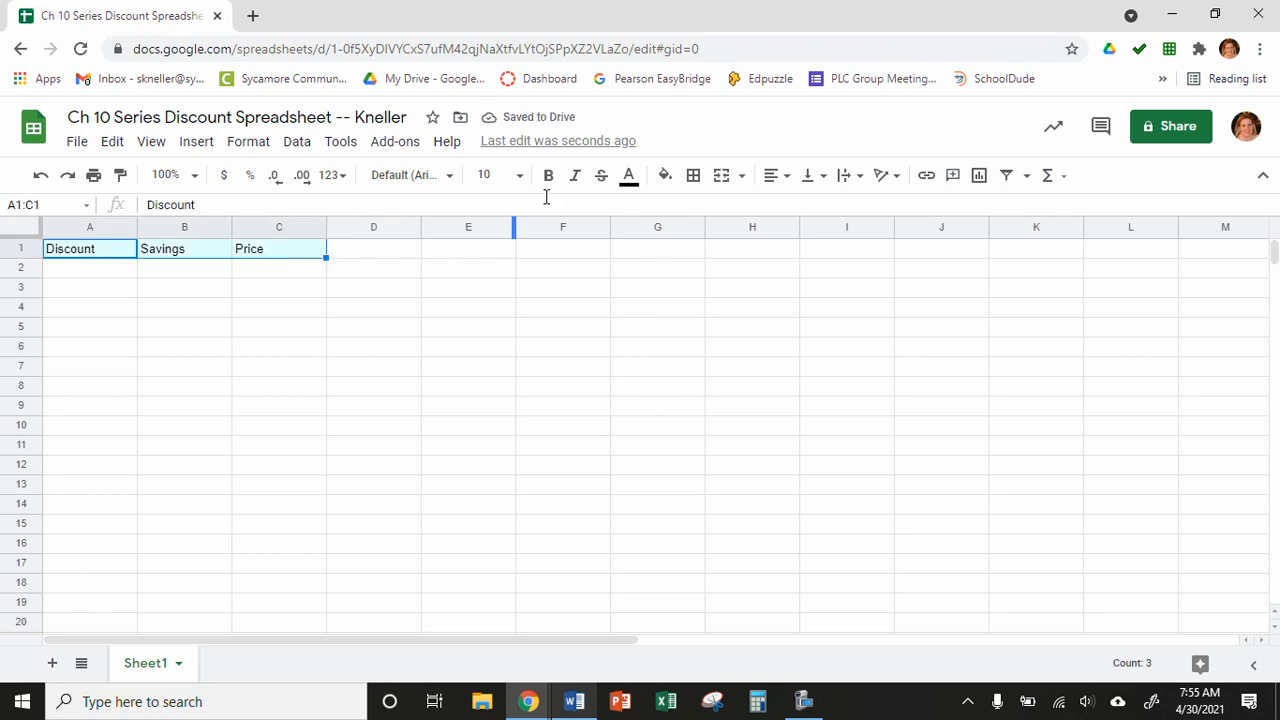
{"action": "left_click", "coordinate": [549, 177]}
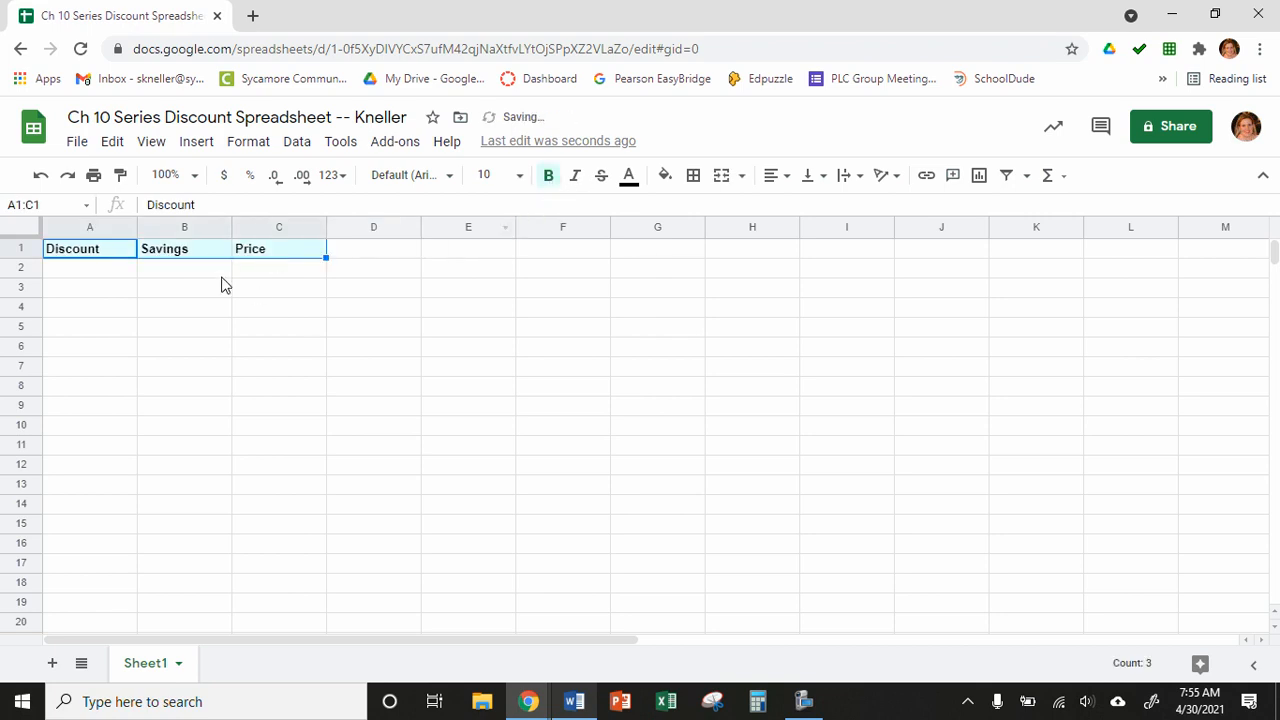
{"action": "left_click", "coordinate": [189, 271]}
{"action": "left_click_drag", "start_coordinate": [109, 254], "coordinate": [263, 255]}
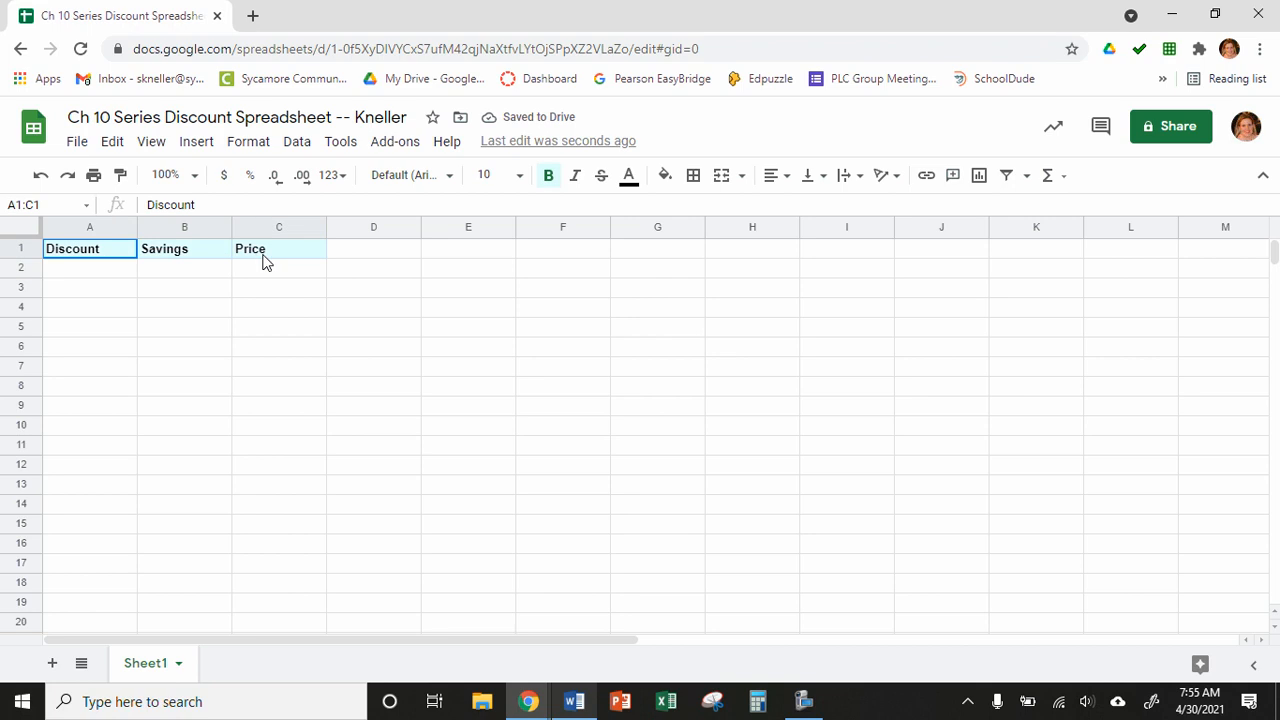
{"action": "left_click", "coordinate": [519, 176]}
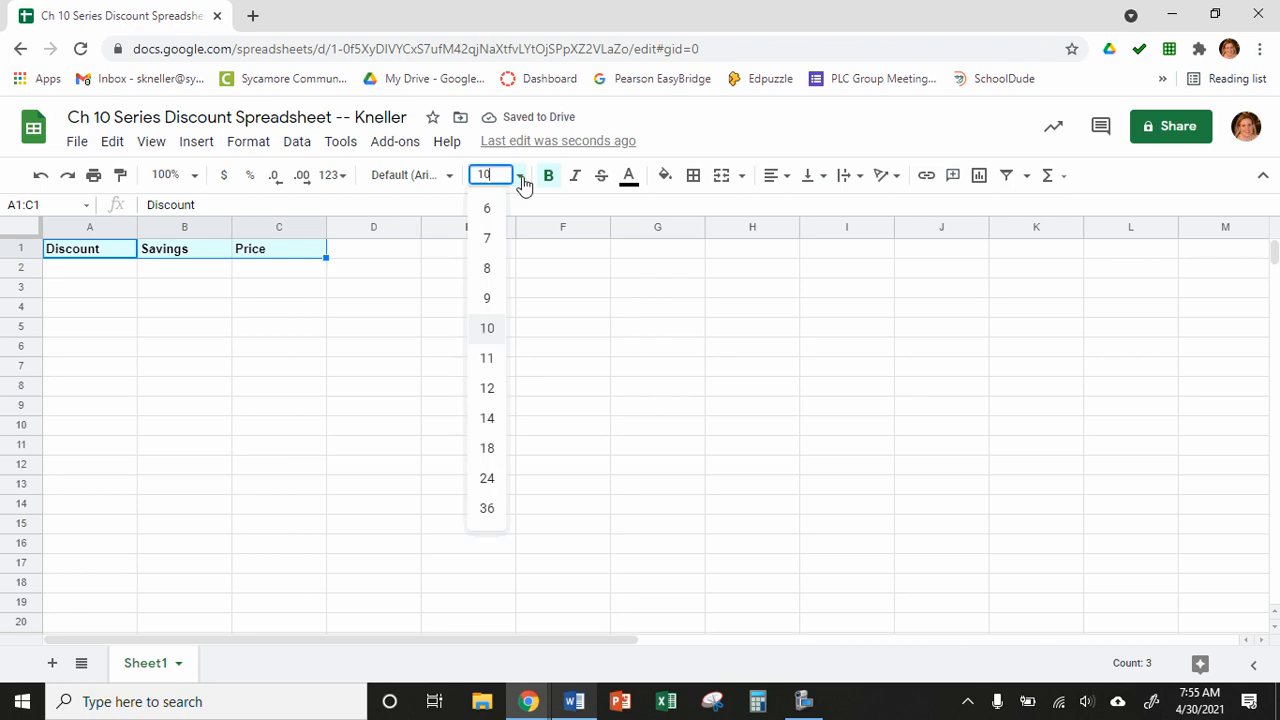
{"action": "left_click", "coordinate": [492, 365]}
{"action": "left_click", "coordinate": [370, 375]}
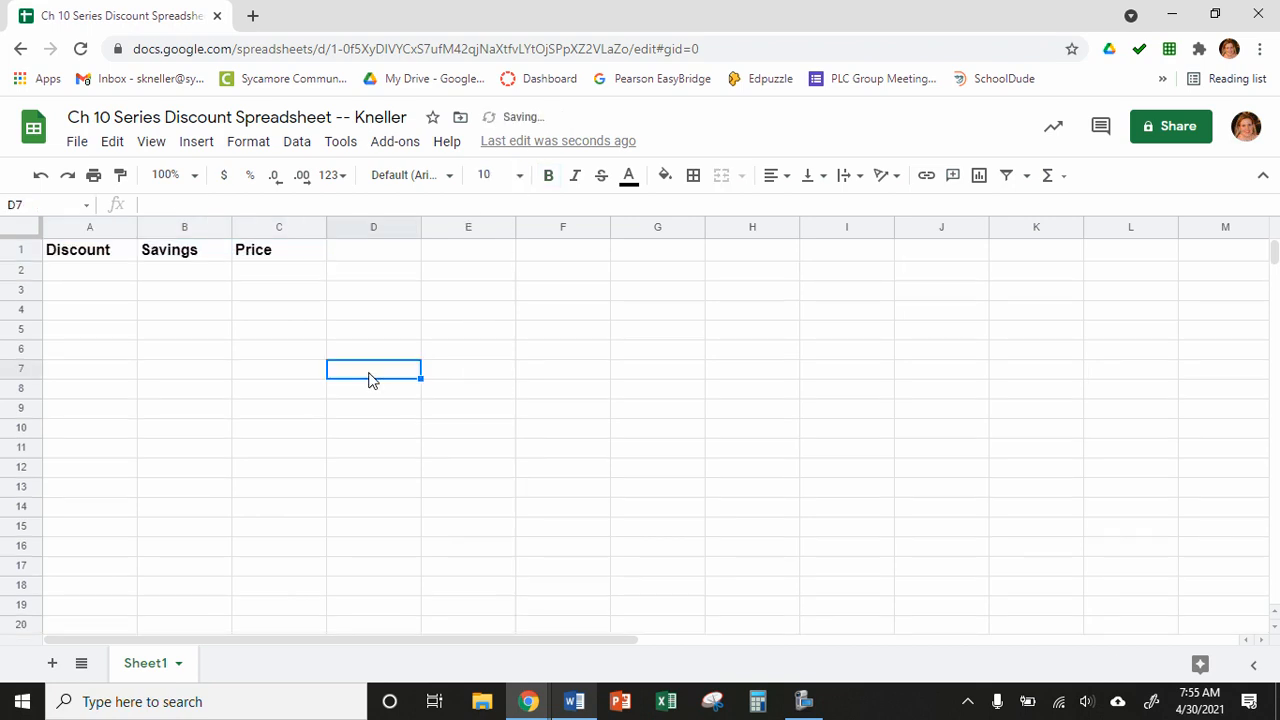
{"action": "left_click", "coordinate": [103, 258]}
{"action": "left_click", "coordinate": [101, 276]}
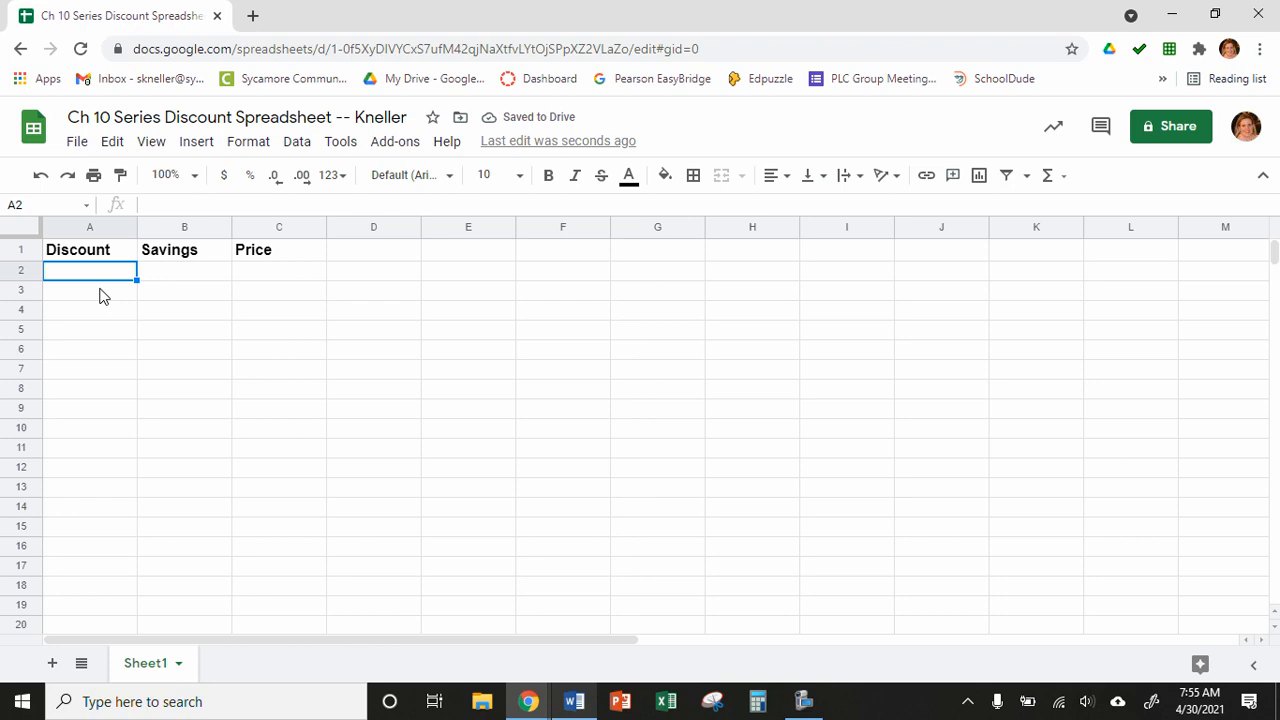
- Check item 9 of the Word instructions and enter the list price 480.54 in cell C2 of the spreadsheet
{"action": "left_click", "coordinate": [582, 714]}
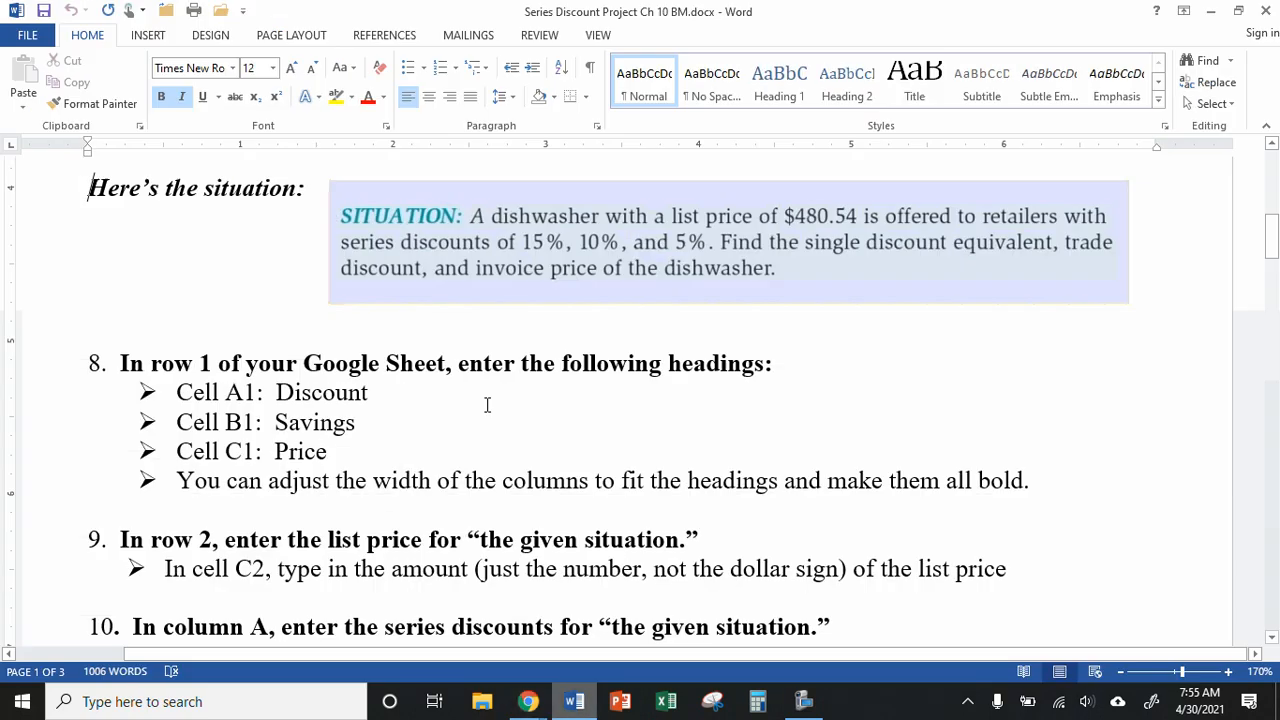
{"action": "scroll", "coordinate": [485, 406], "scroll_direction": "down", "scroll_amount": 4}
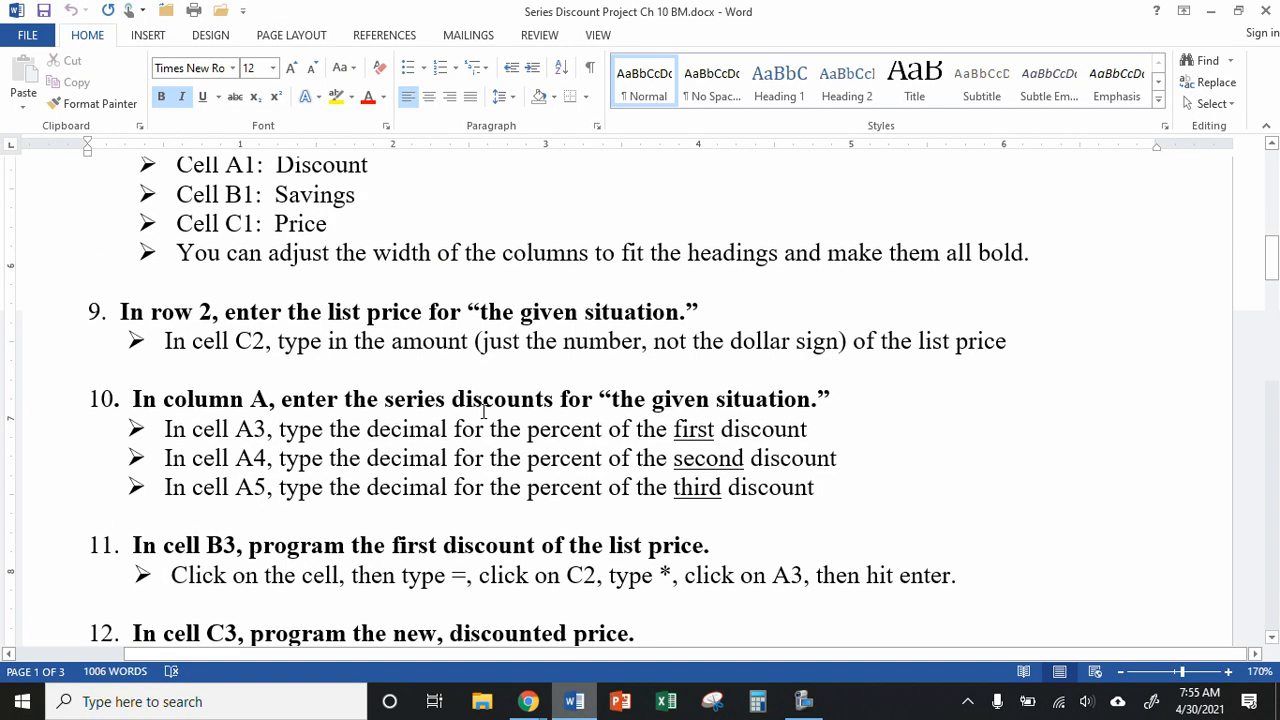
{"action": "scroll", "coordinate": [484, 410], "scroll_direction": "down", "scroll_amount": 1}
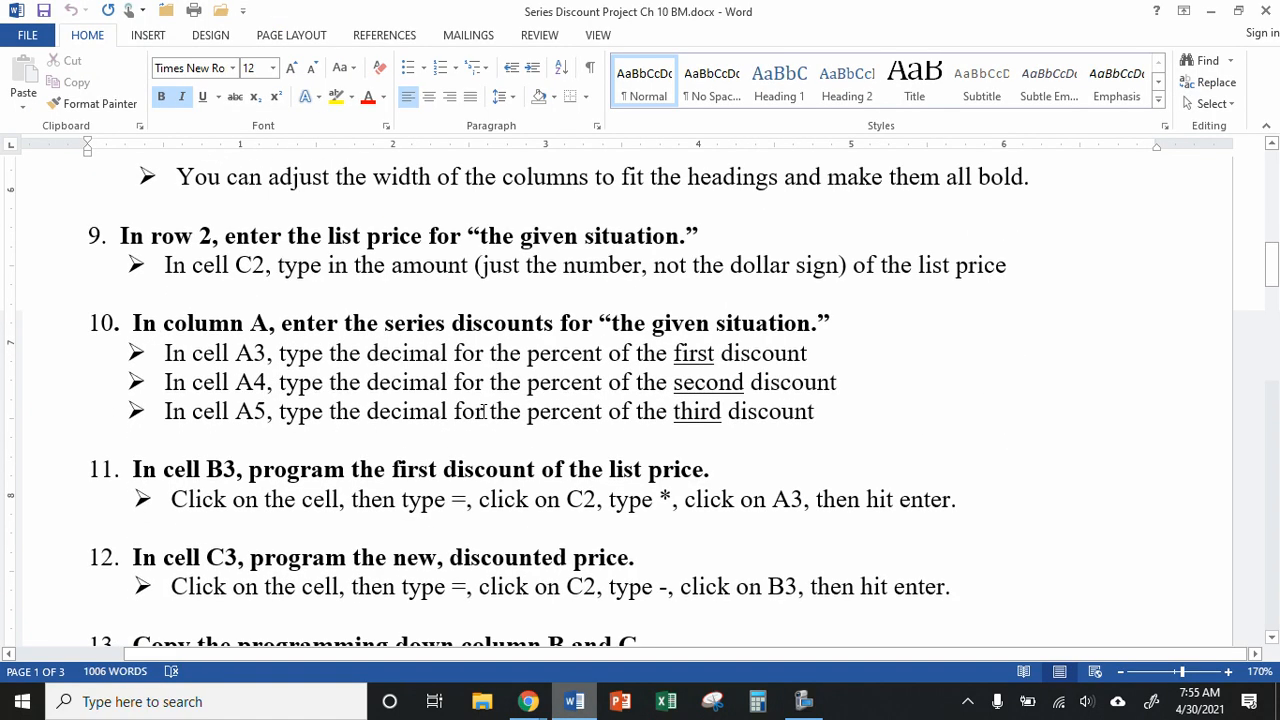
{"action": "left_click", "coordinate": [85, 235]}
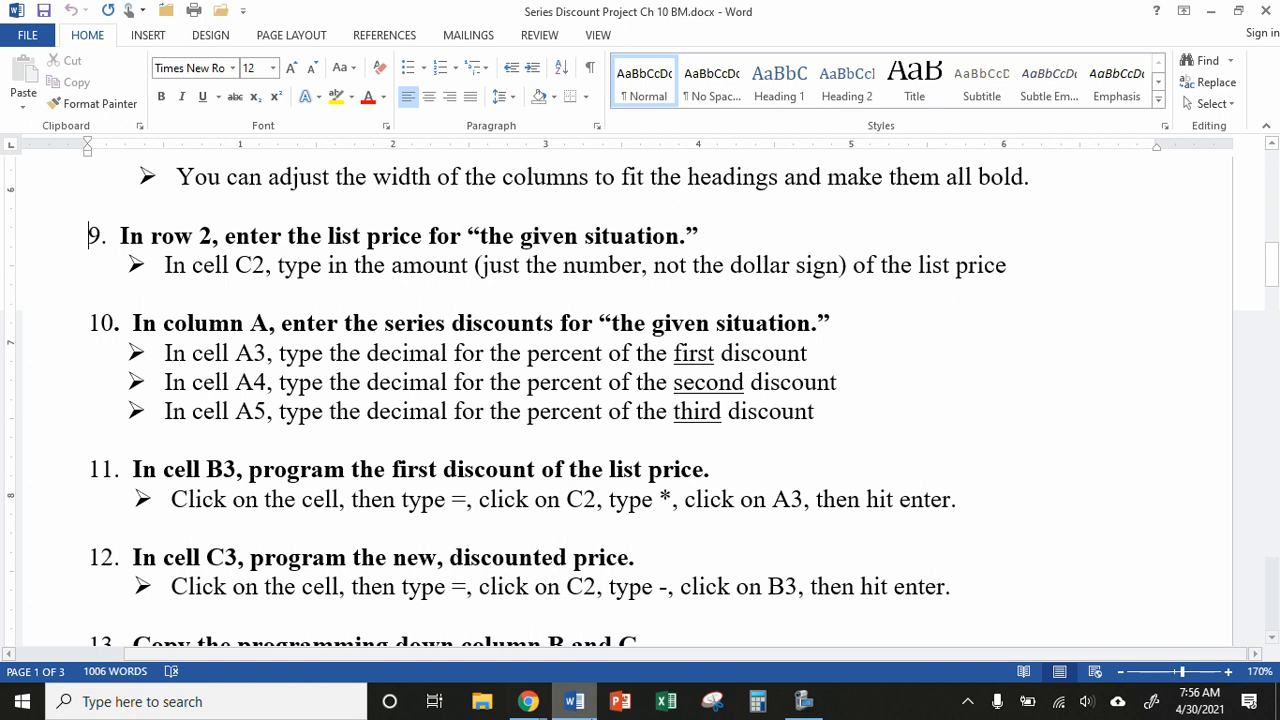
{"action": "left_click", "coordinate": [583, 706]}
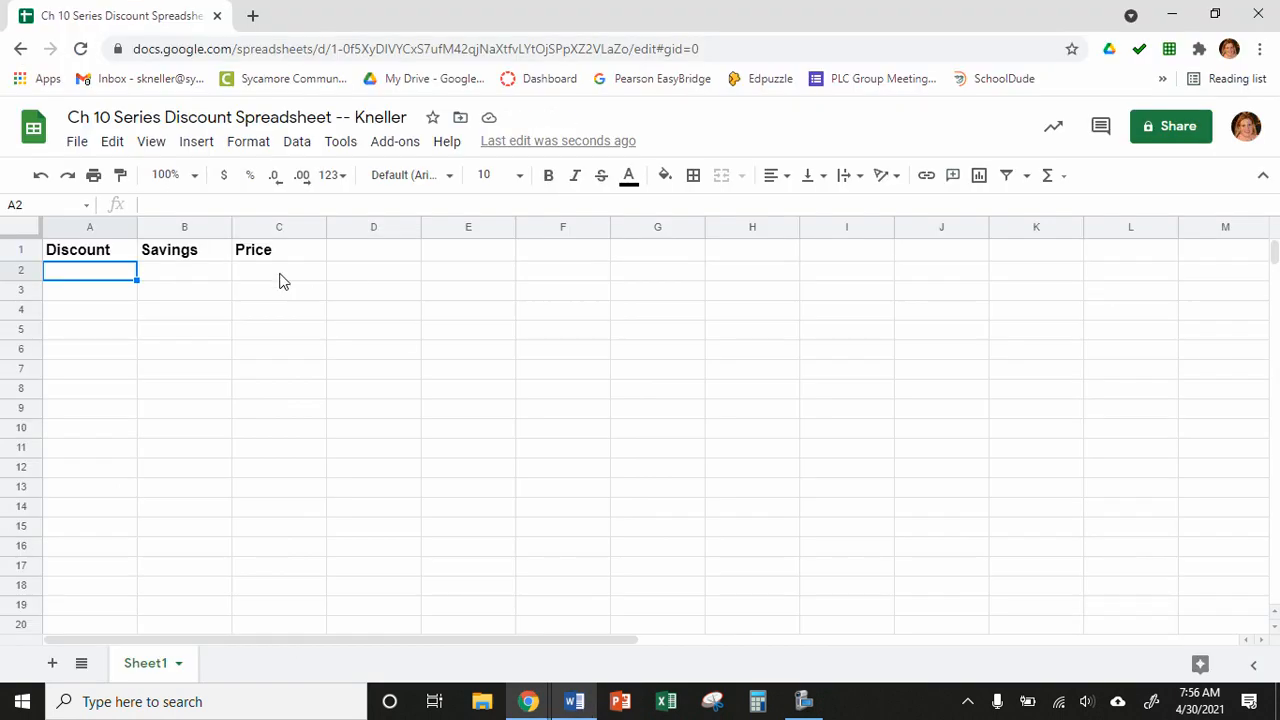
{"action": "left_click", "coordinate": [280, 276]}
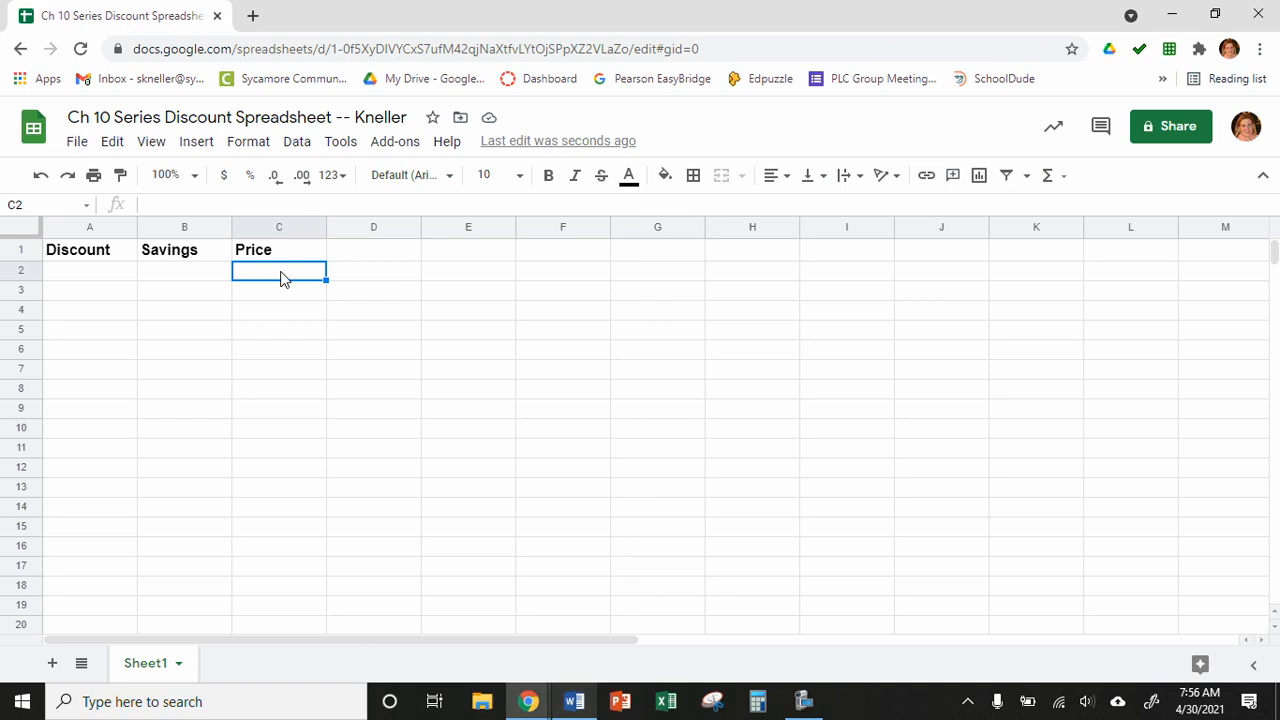
{"action": "type", "text": "480.54"}
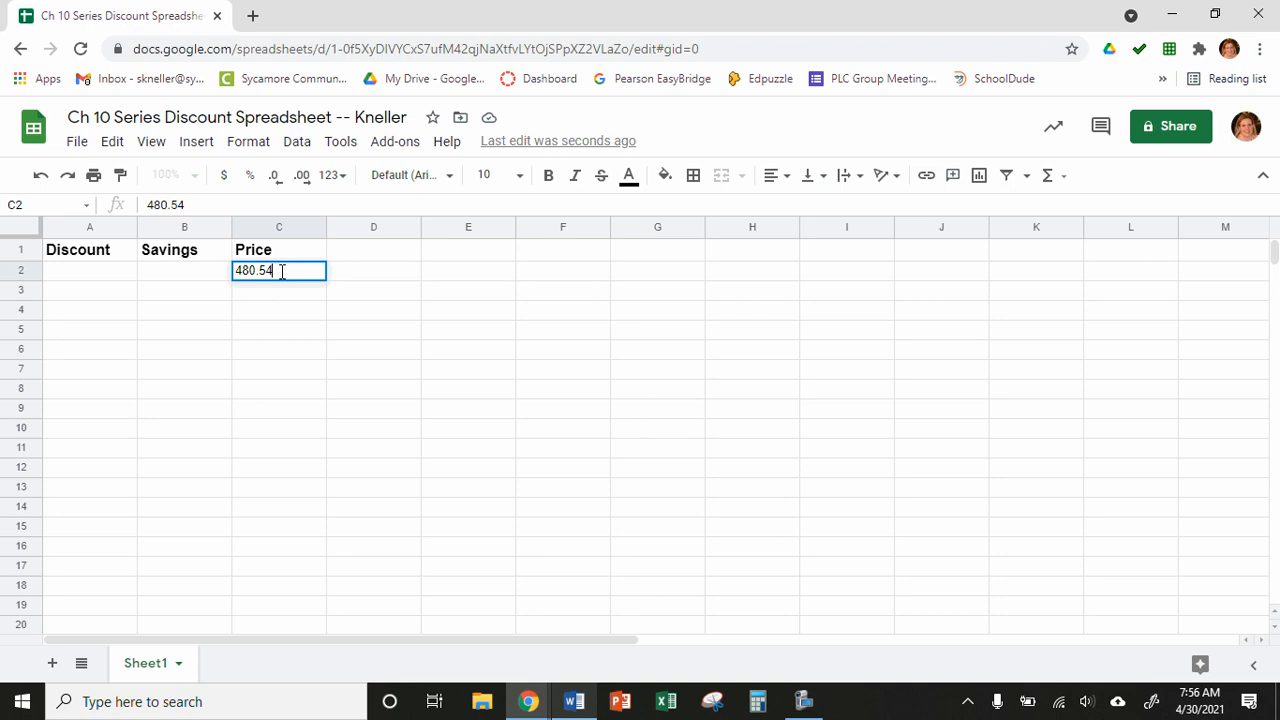
{"action": "key", "text": "Return"}
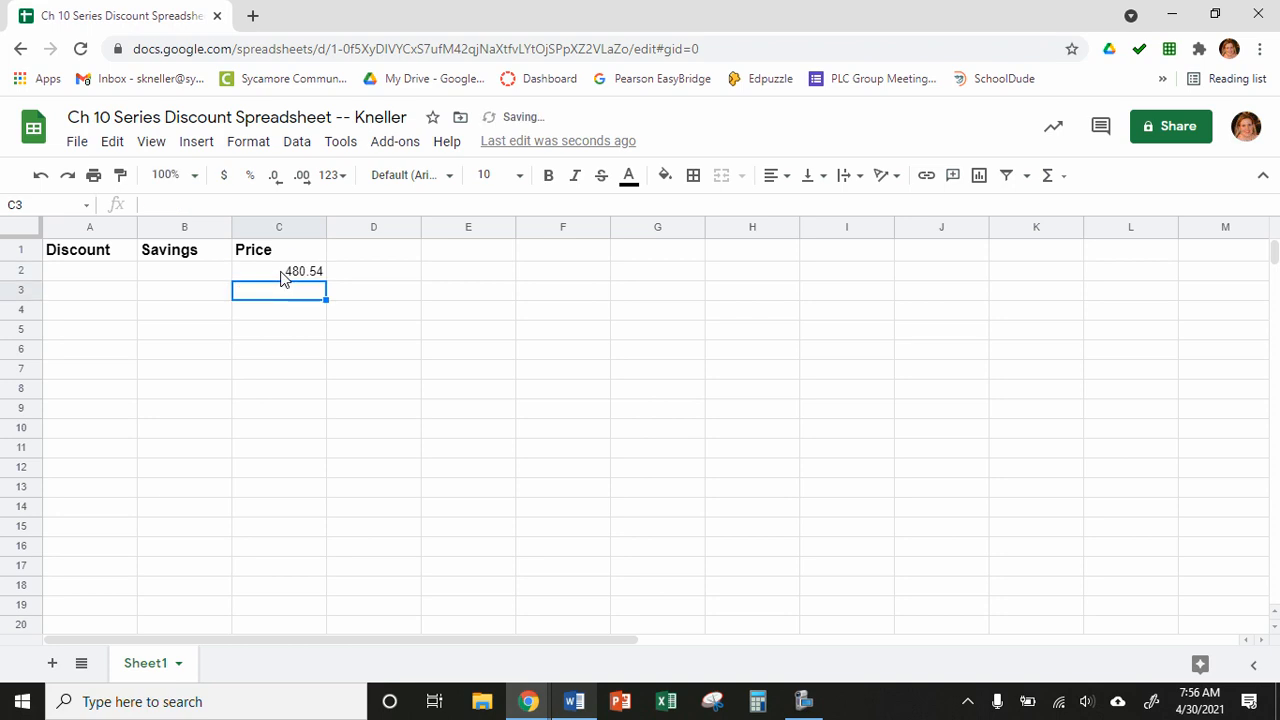
- Enter the three series discounts as decimals in the Discount column: 0.15 in A3, 0.10 in A4 and 0.05 in A5
{"action": "left_click", "coordinate": [93, 296]}
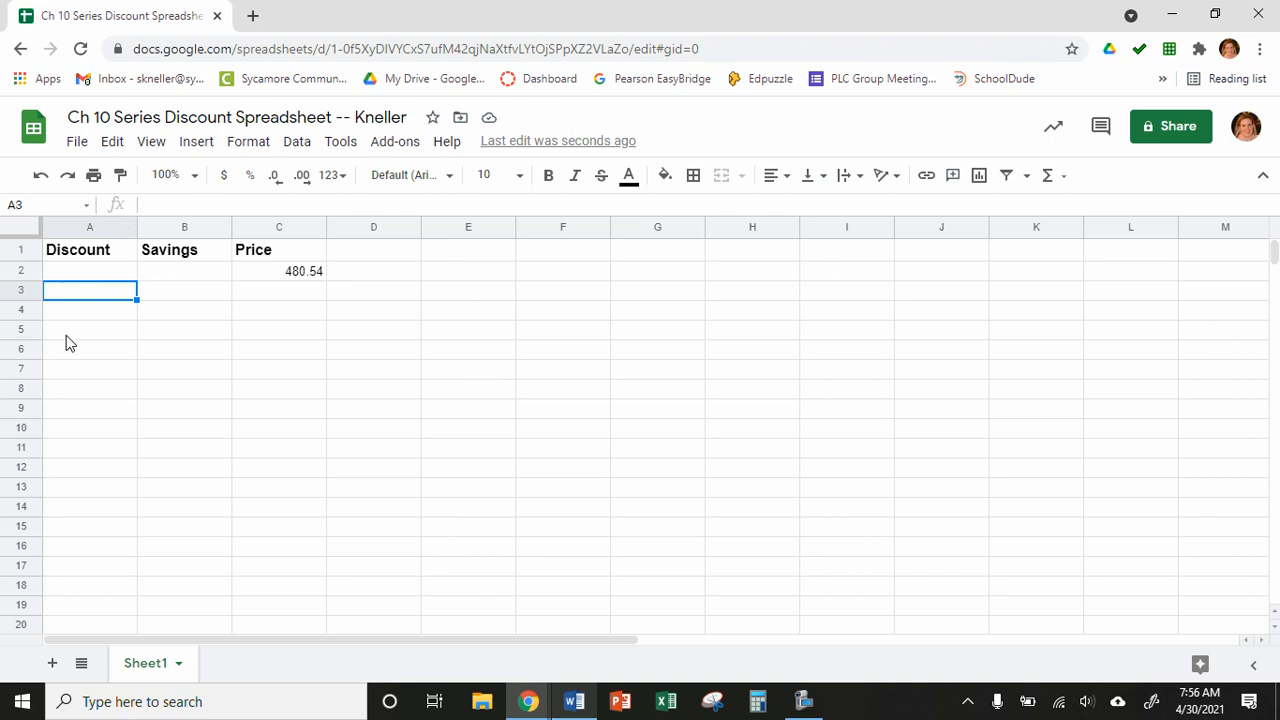
{"action": "left_click", "coordinate": [85, 272]}
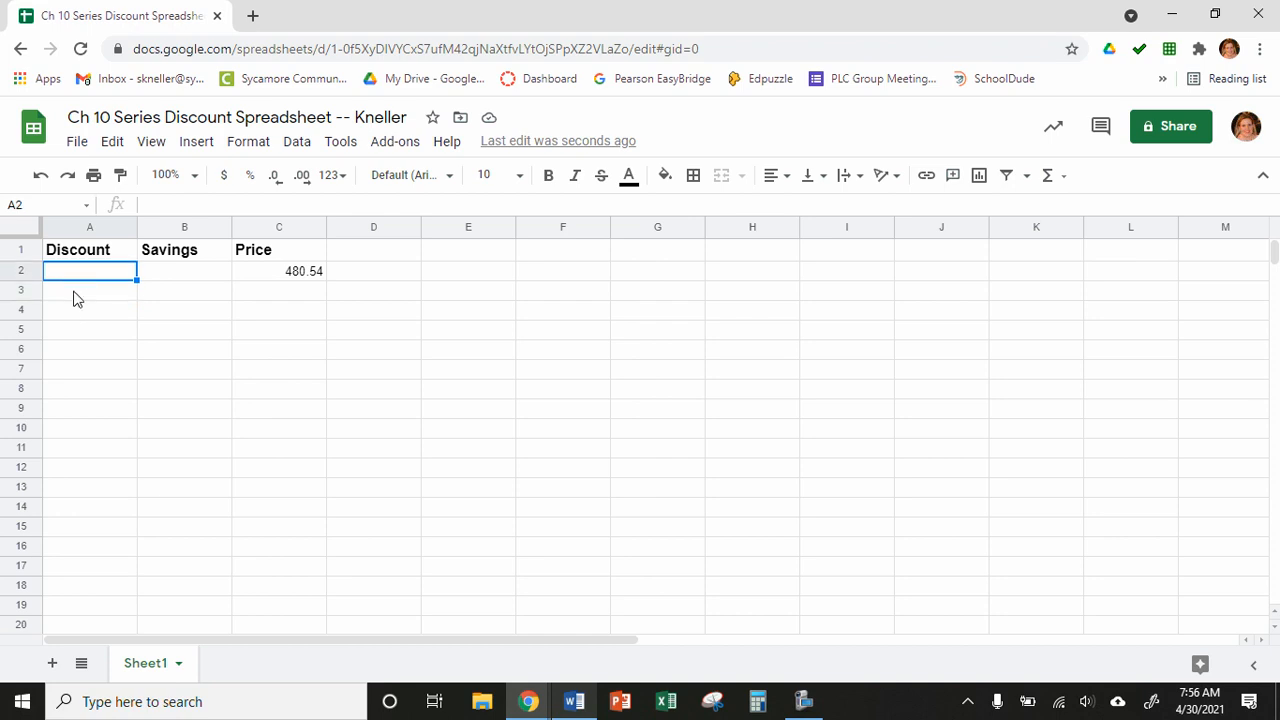
{"action": "left_click", "coordinate": [74, 295]}
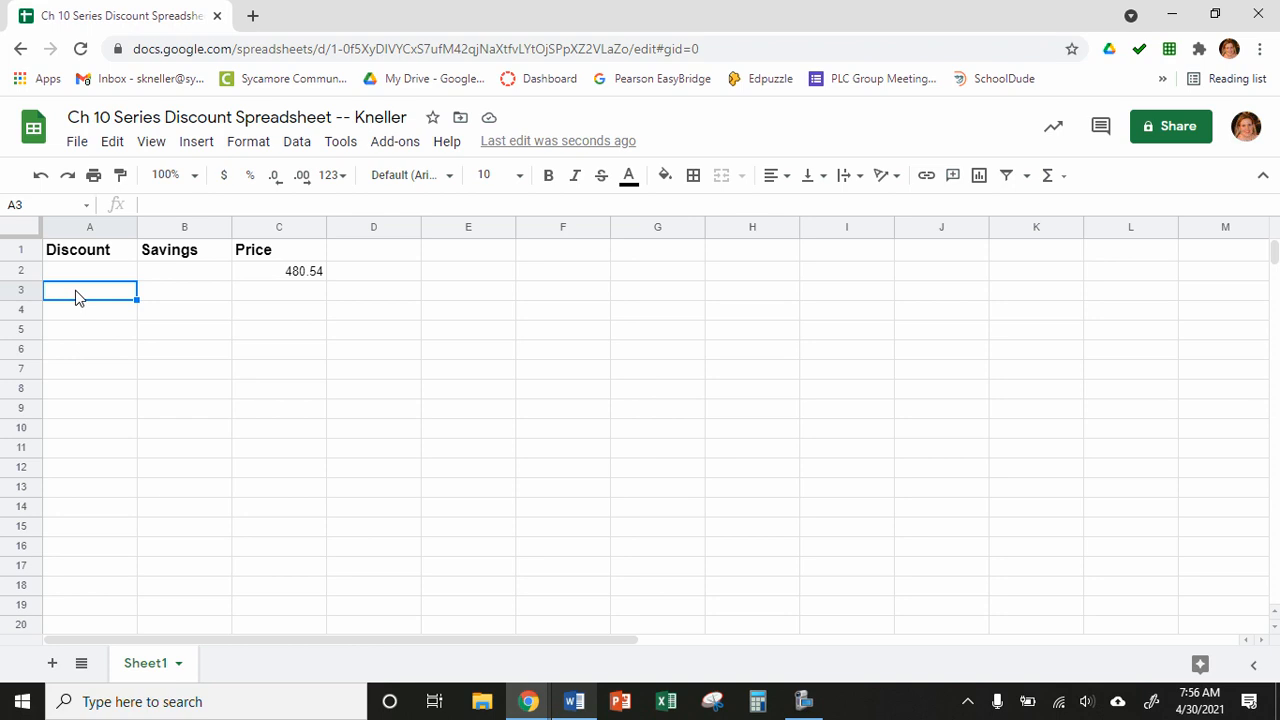
{"action": "type", "text": "0.15"}
{"action": "key", "text": "Return"}
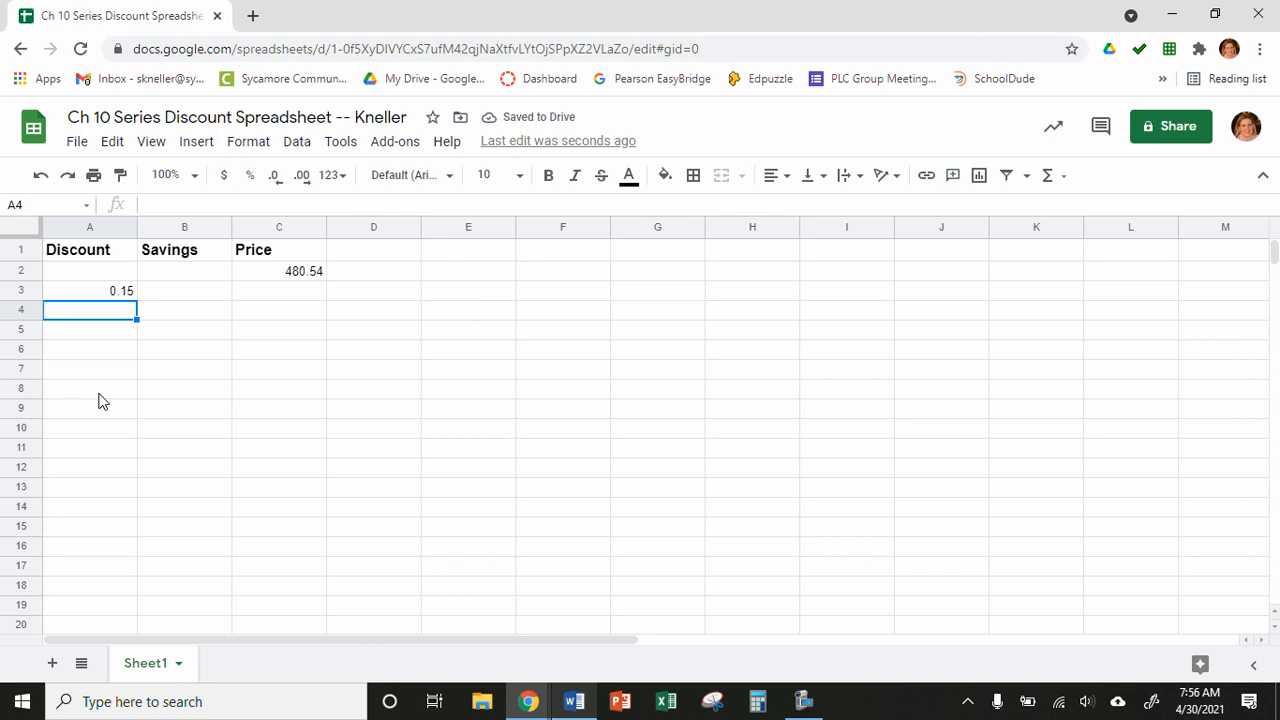
{"action": "type", "text": "0.10"}
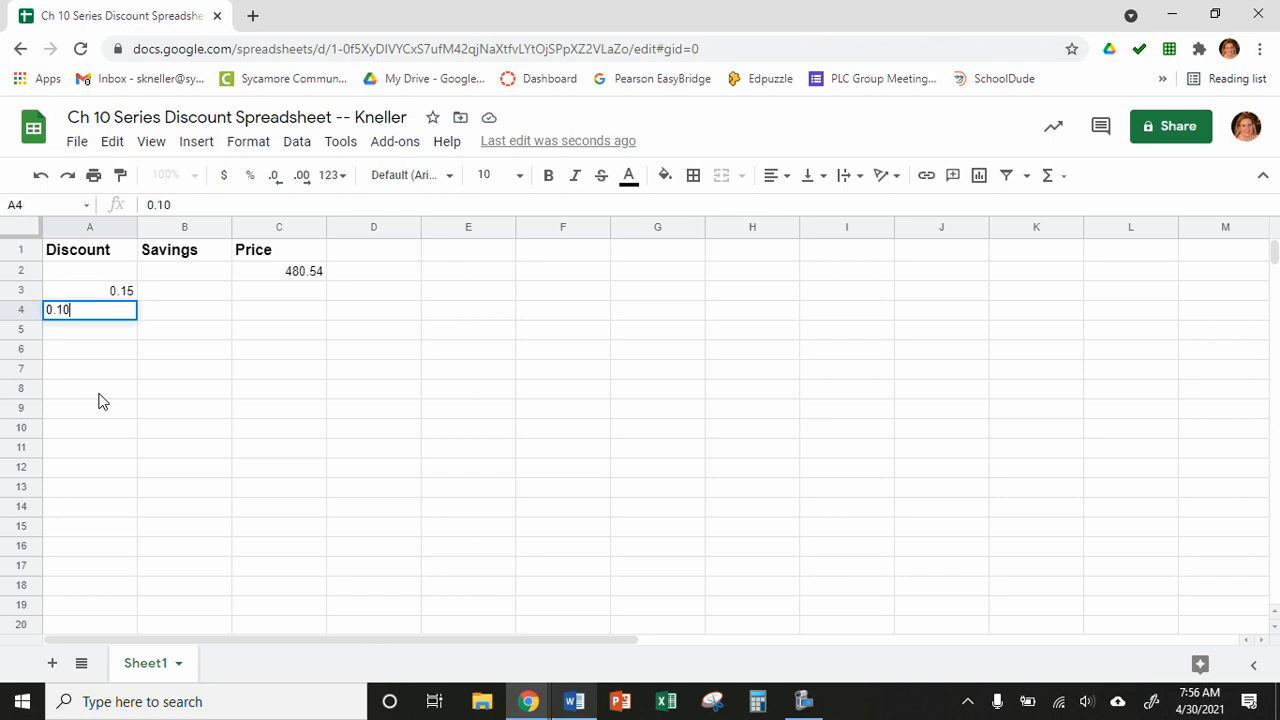
{"action": "key", "text": "Return"}
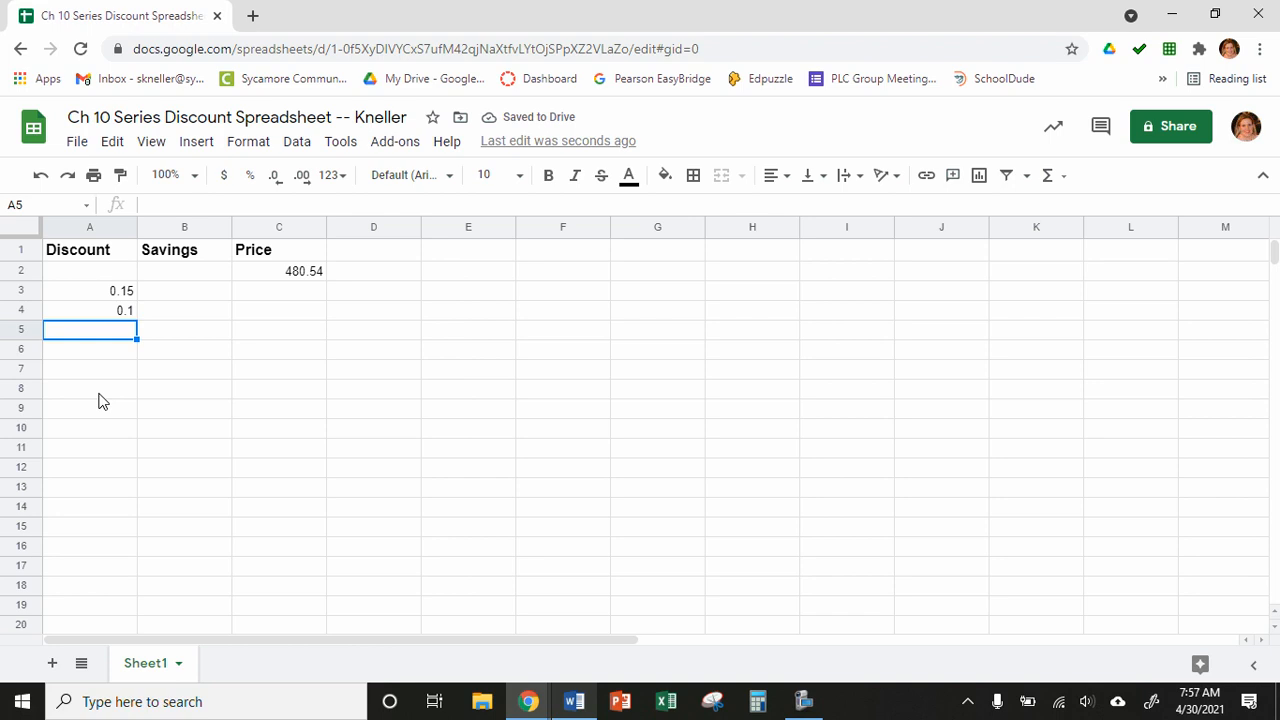
{"action": "type", "text": "0"}
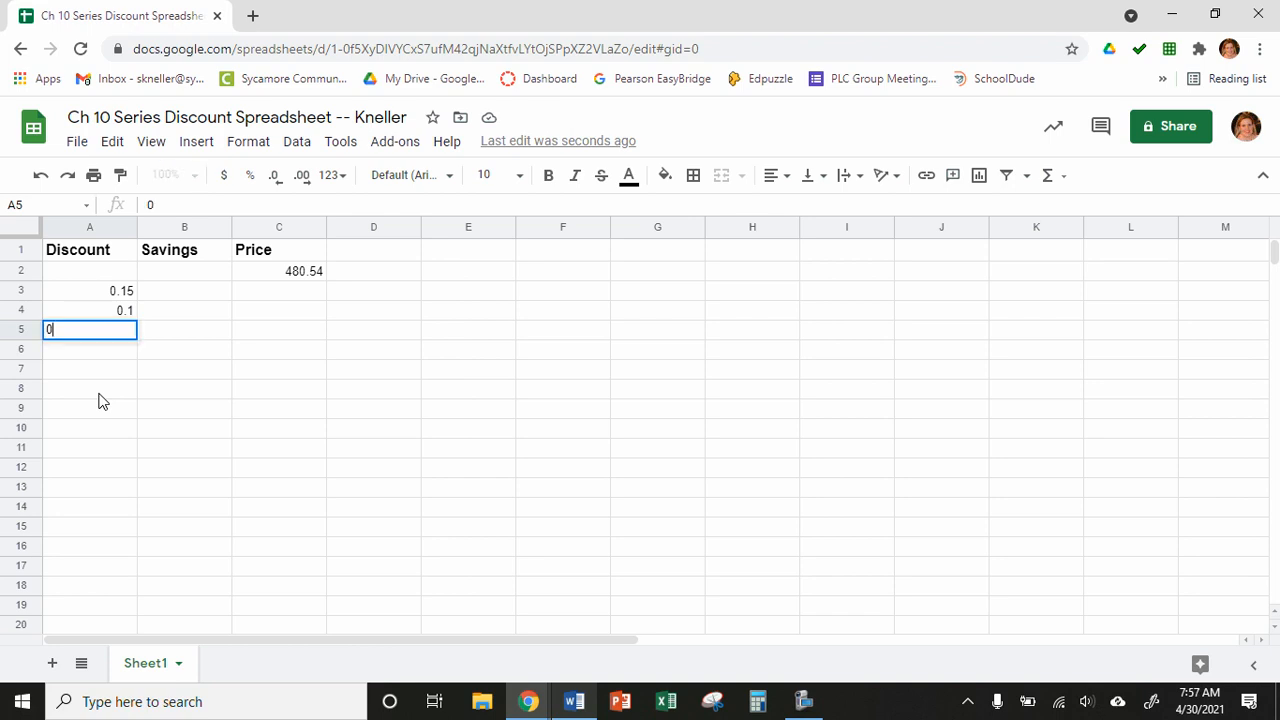
{"action": "type", "text": ".05"}
{"action": "key", "text": "Return"}
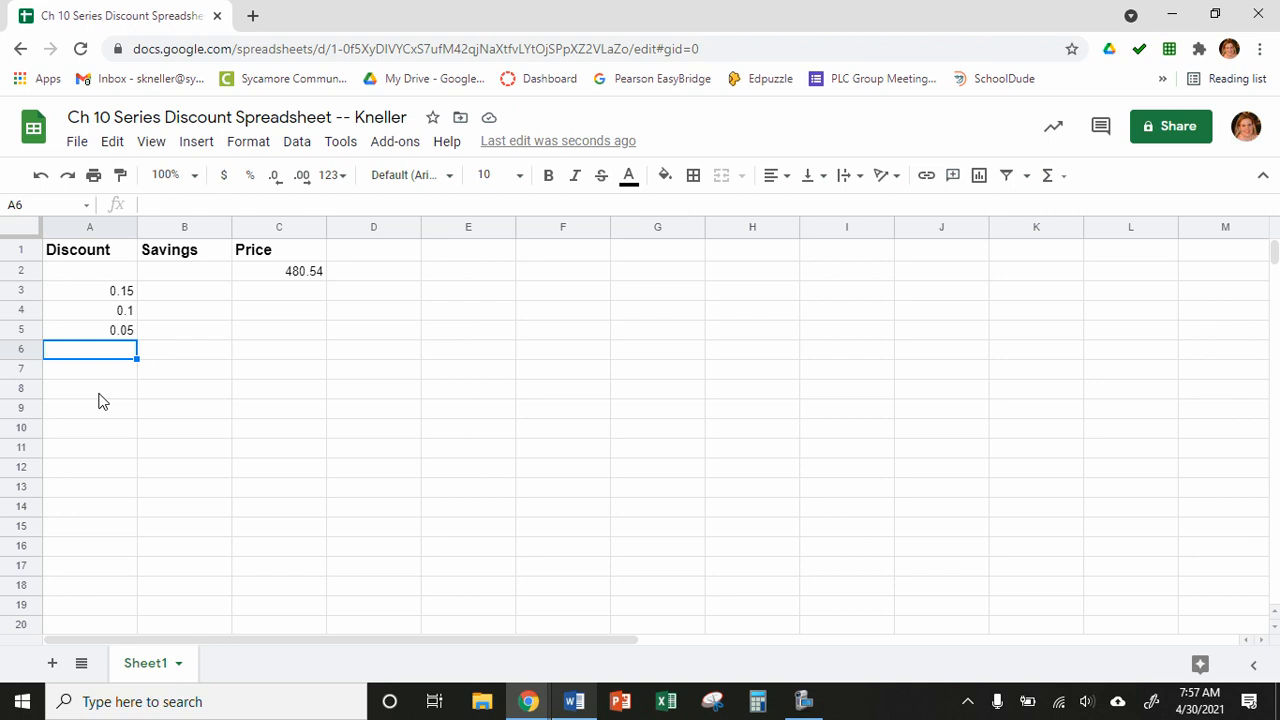
- Following item 11 of the Word instructions, calculate the first discount's savings in cell B3 of the spreadsheet with the formula =C2*A3
{"action": "left_click", "coordinate": [165, 295]}
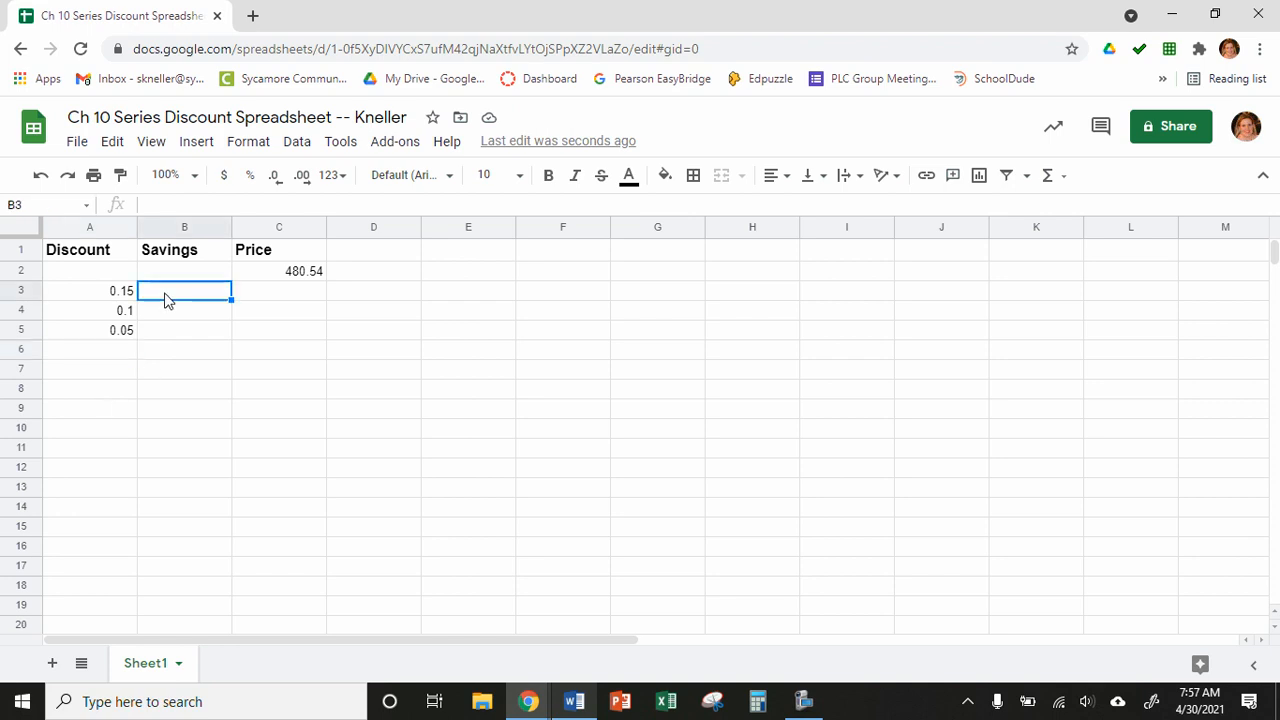
{"action": "left_click", "coordinate": [574, 701]}
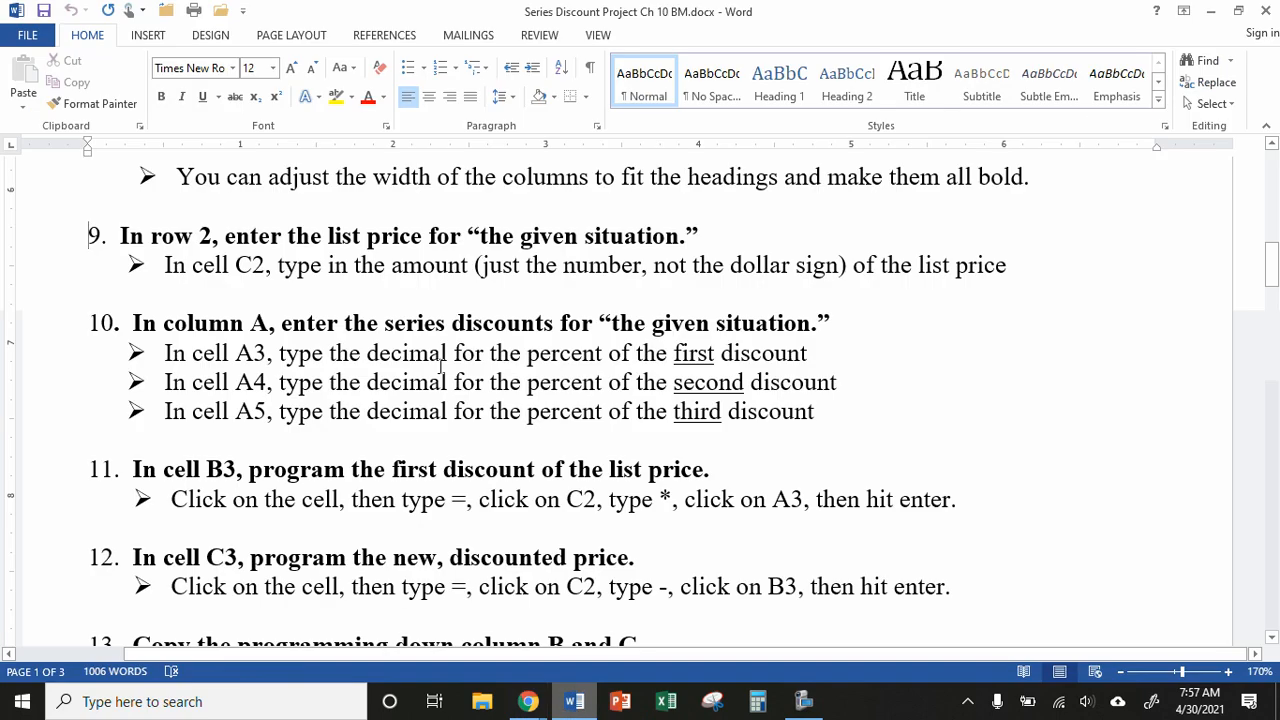
{"action": "scroll", "coordinate": [441, 366], "scroll_direction": "down", "scroll_amount": 4}
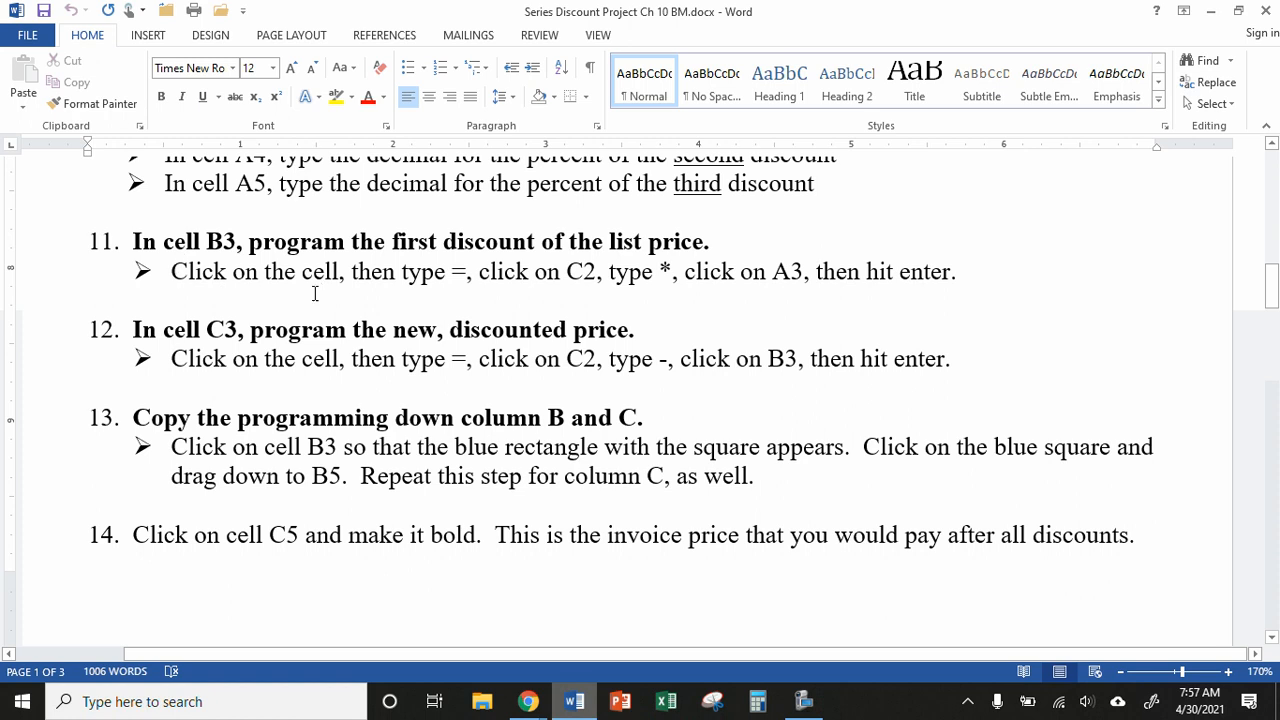
{"action": "left_click_drag", "start_coordinate": [403, 271], "coordinate": [968, 273]}
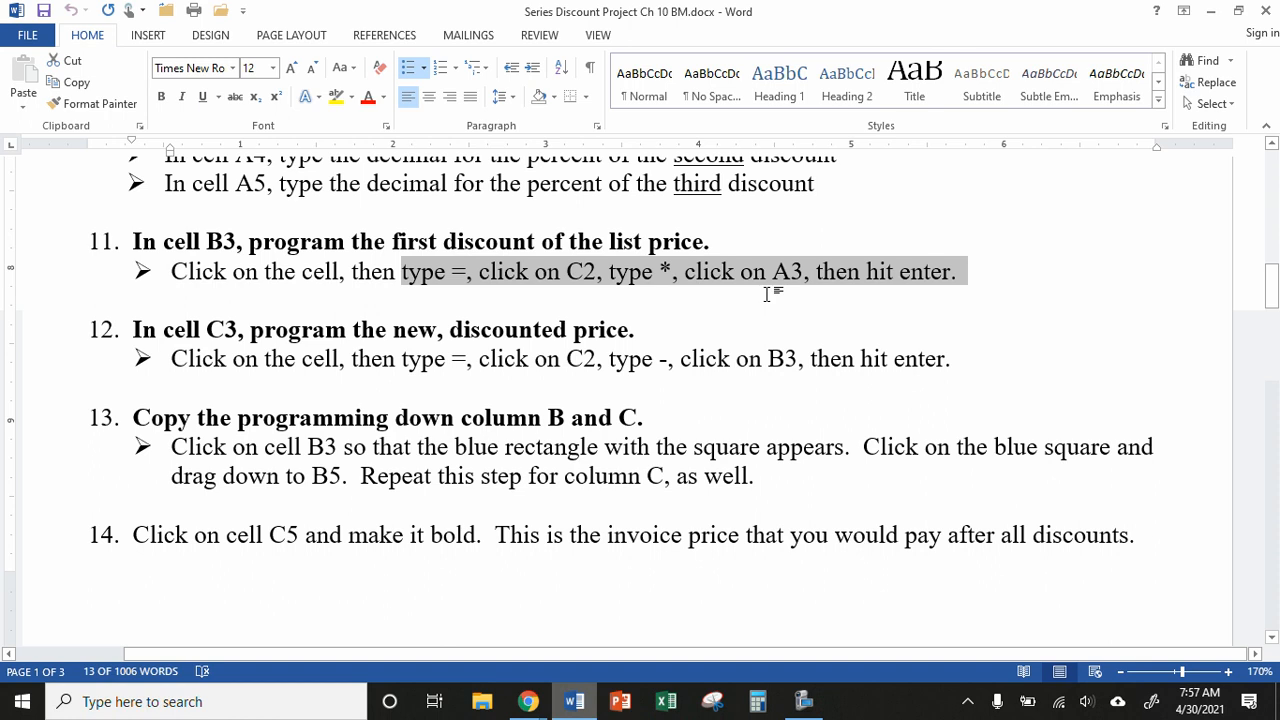
{"action": "left_click", "coordinate": [573, 705]}
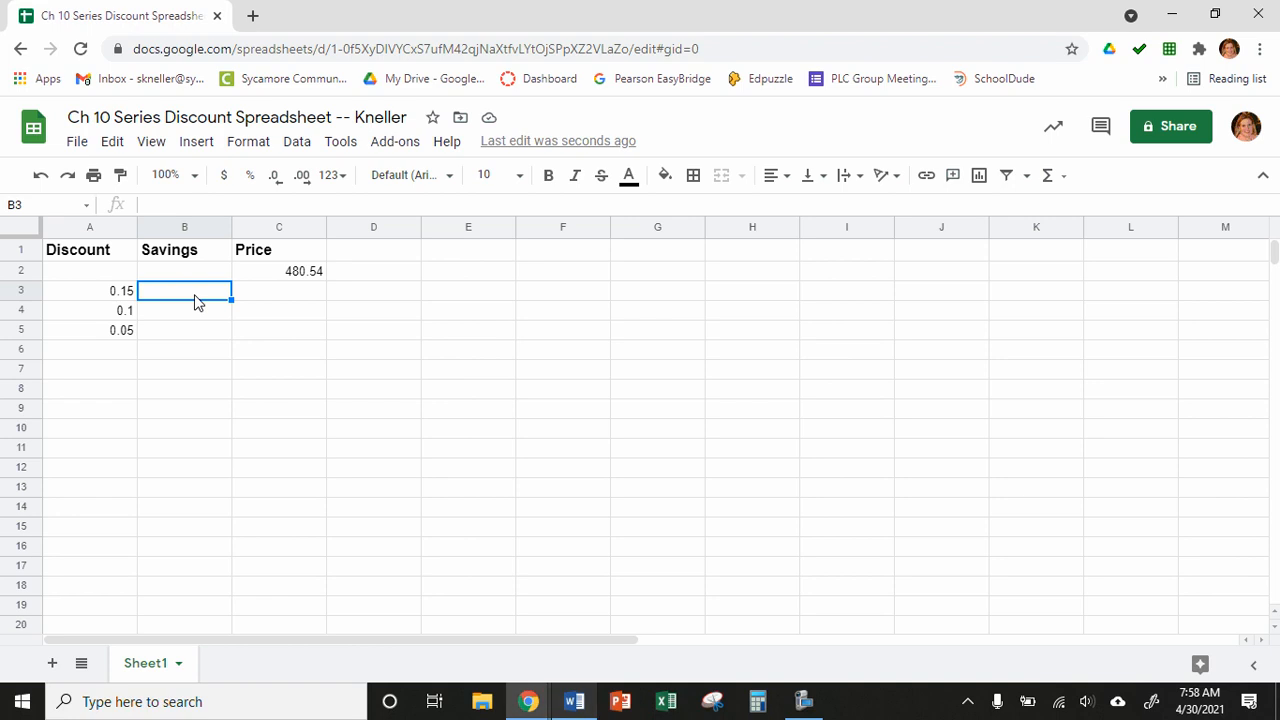
{"action": "type", "text": "="}
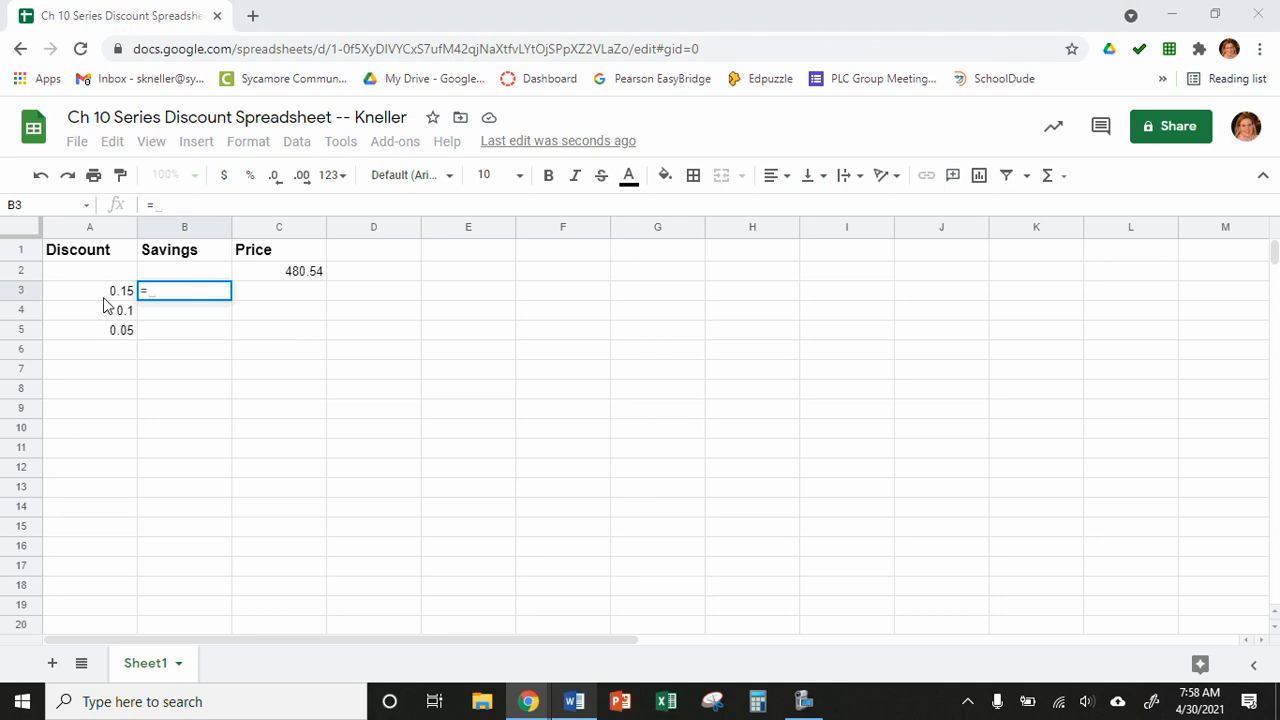
{"action": "left_click", "coordinate": [284, 273]}
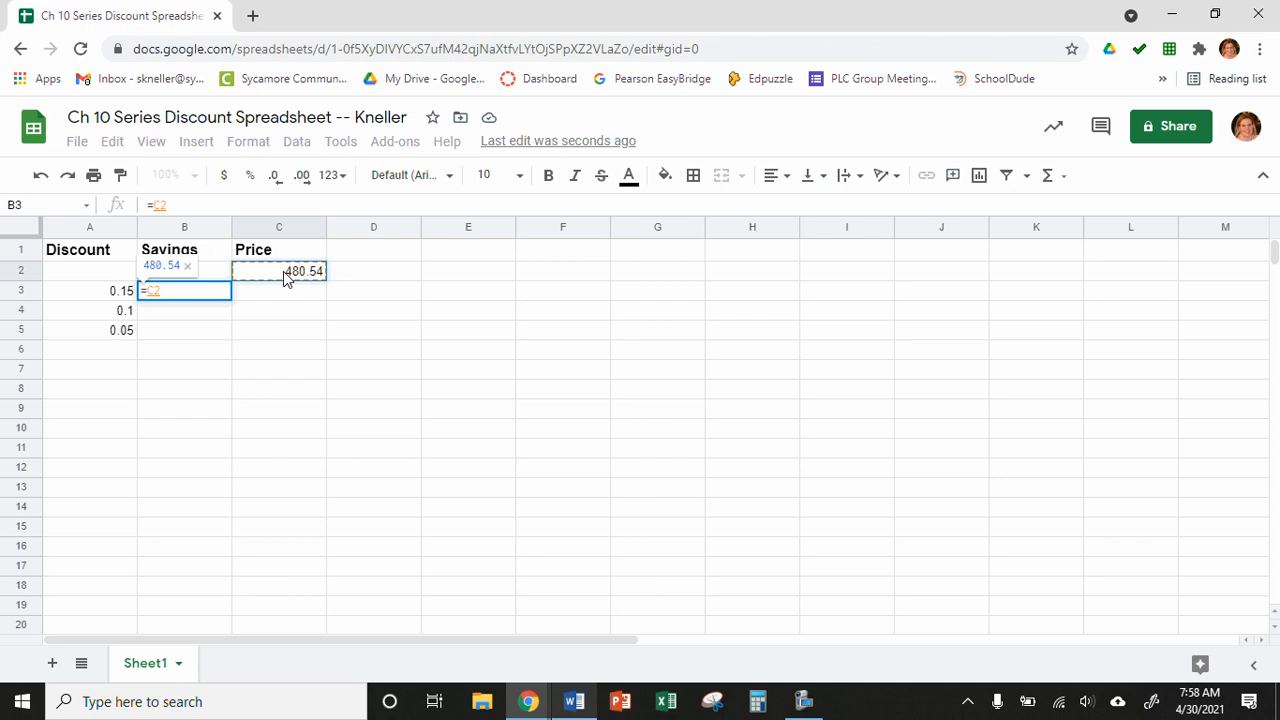
{"action": "type", "text": "*"}
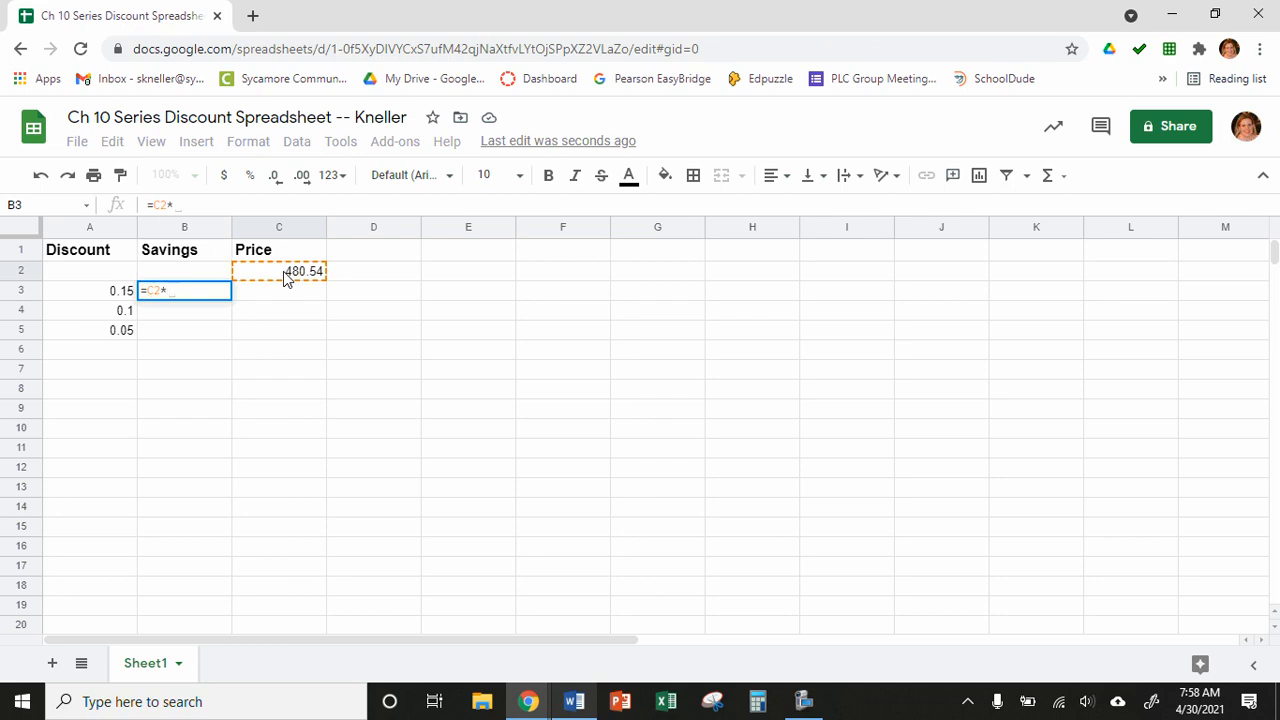
{"action": "left_click", "coordinate": [95, 295]}
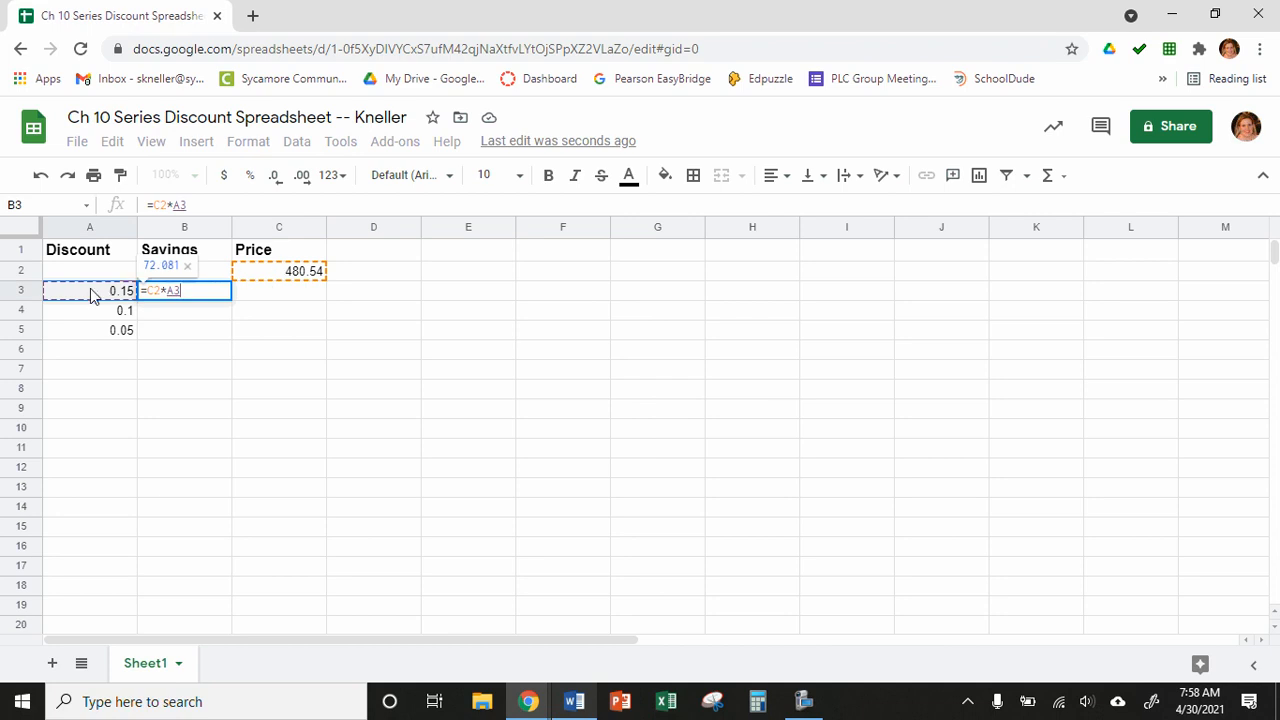
{"action": "key", "text": "Return"}
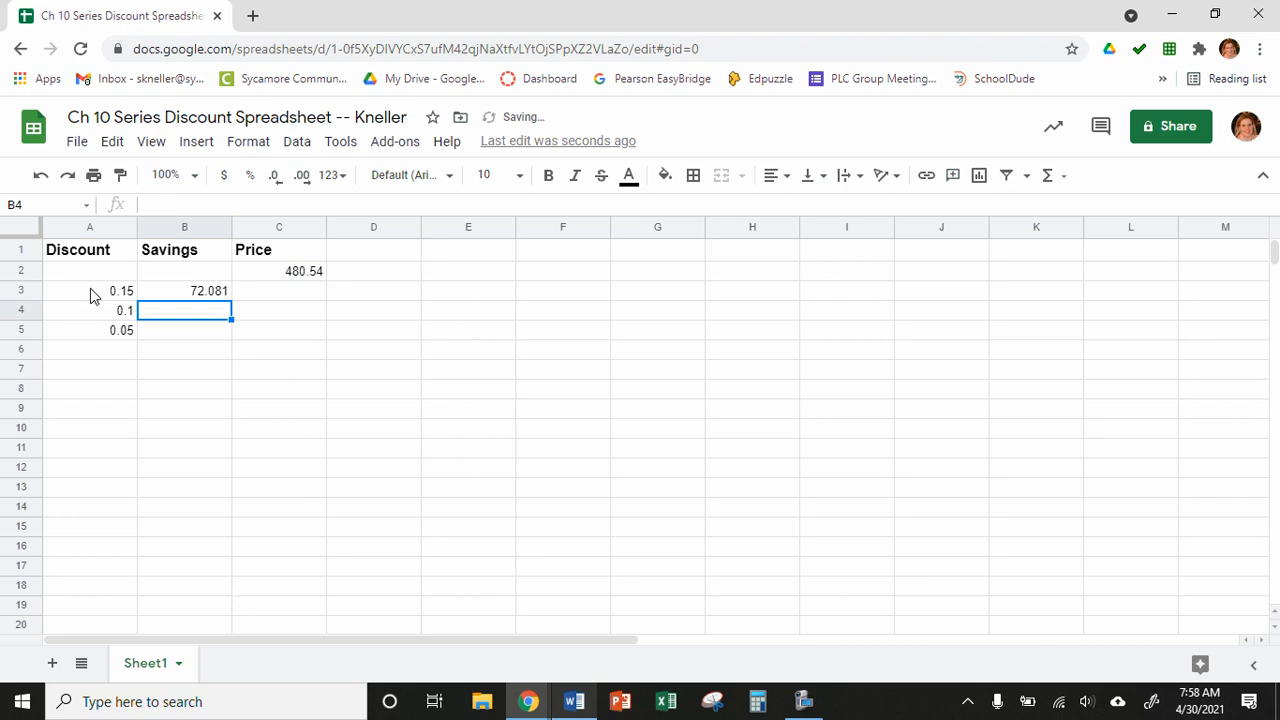
{"action": "left_click", "coordinate": [178, 296]}
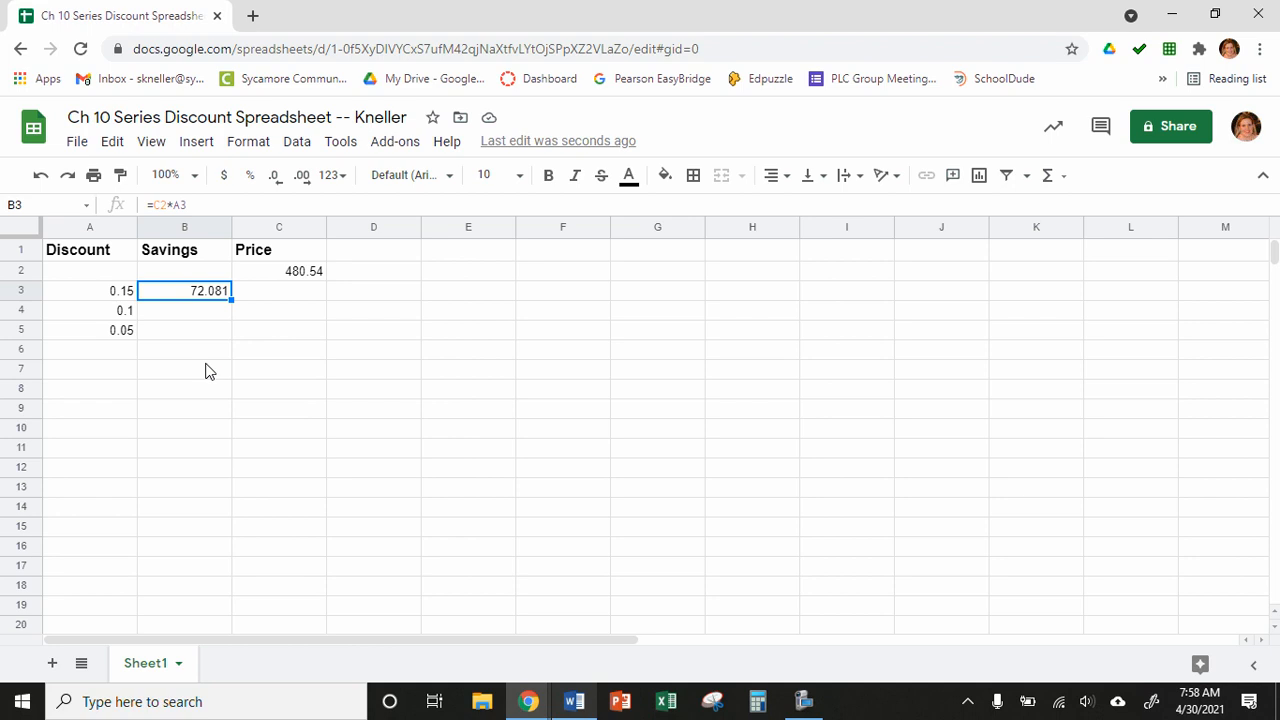
- Calculate the first discounted price in cell C3 with the formula =C2-B3 and review the entered formula
{"action": "left_click", "coordinate": [283, 298]}
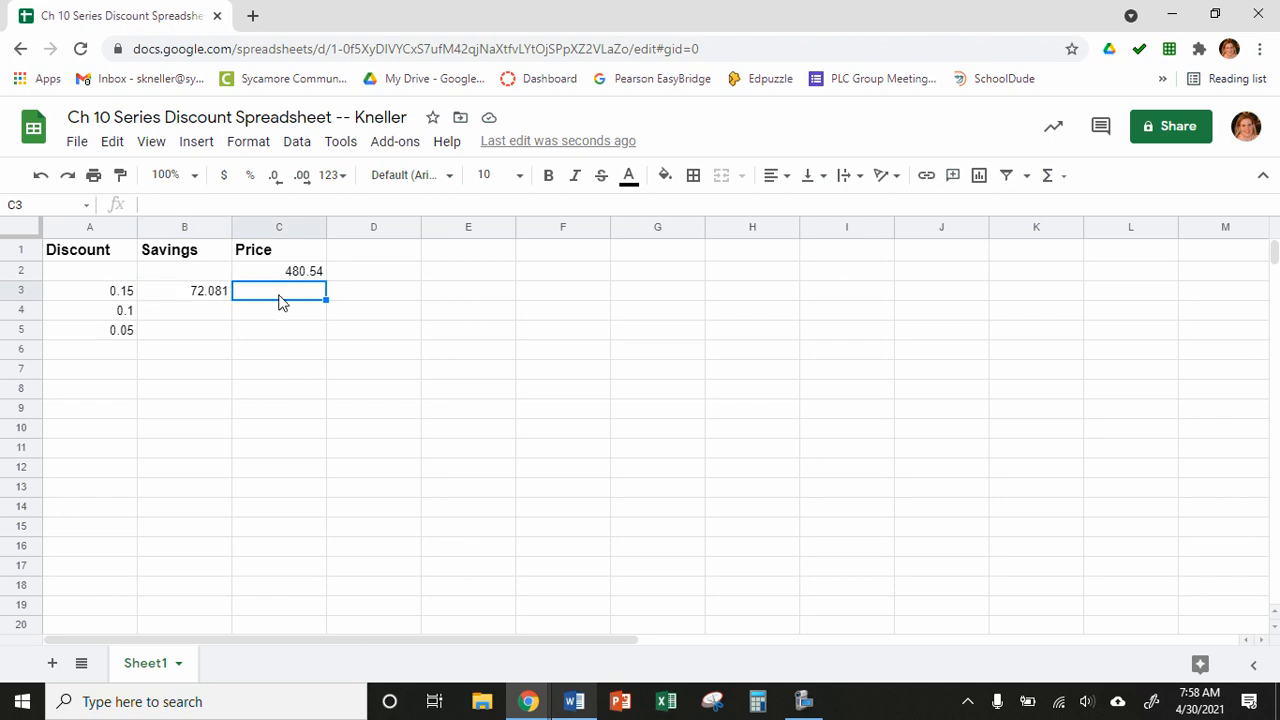
{"action": "type", "text": "="}
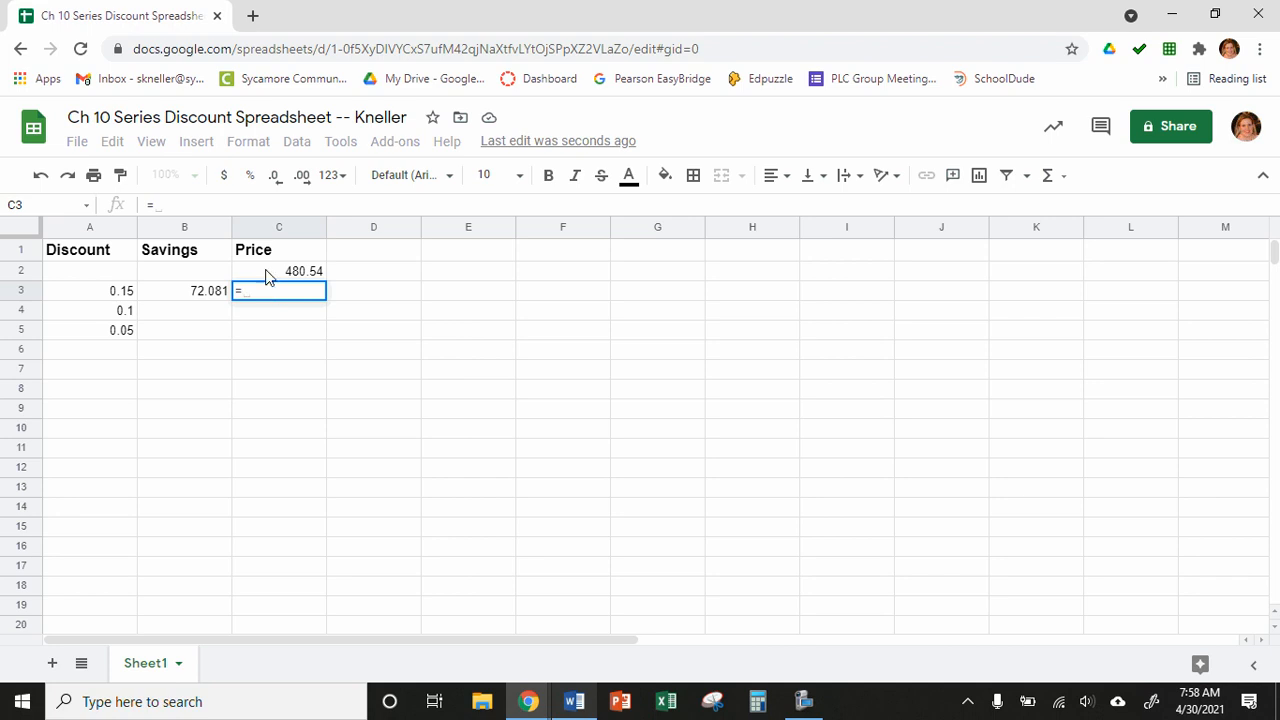
{"action": "left_click", "coordinate": [270, 268]}
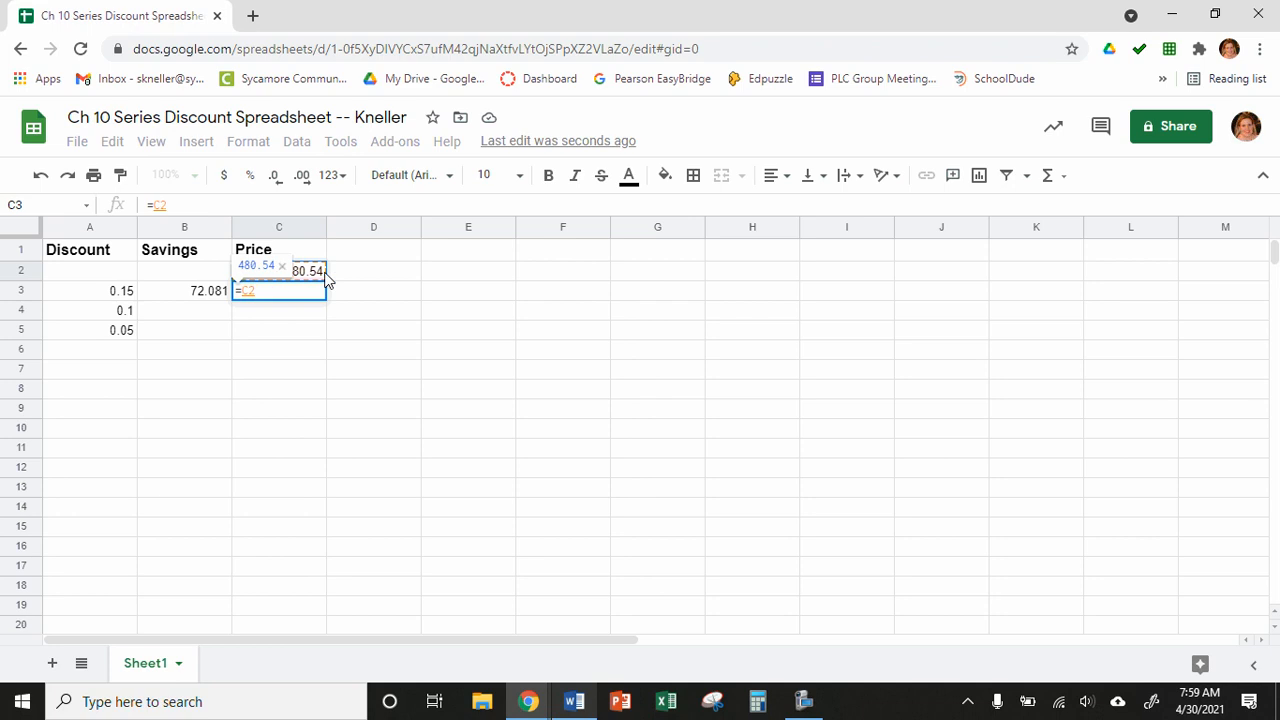
{"action": "type", "text": "-"}
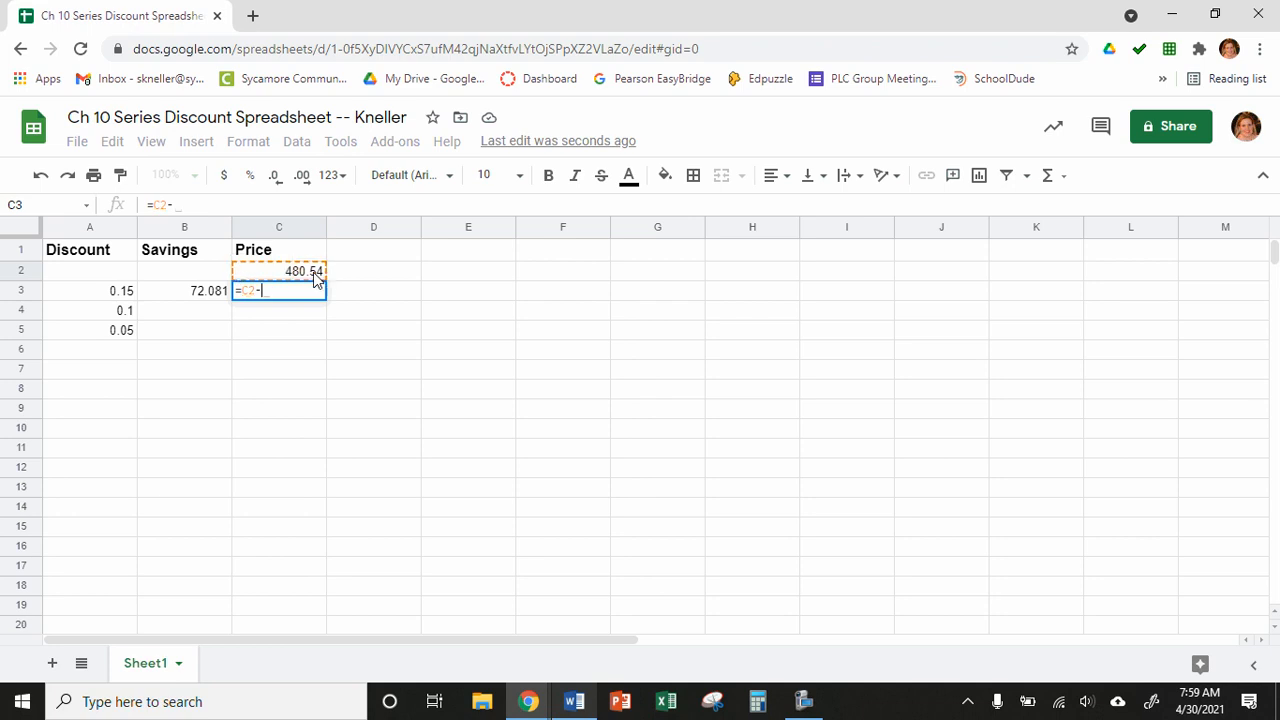
{"action": "left_click", "coordinate": [165, 294]}
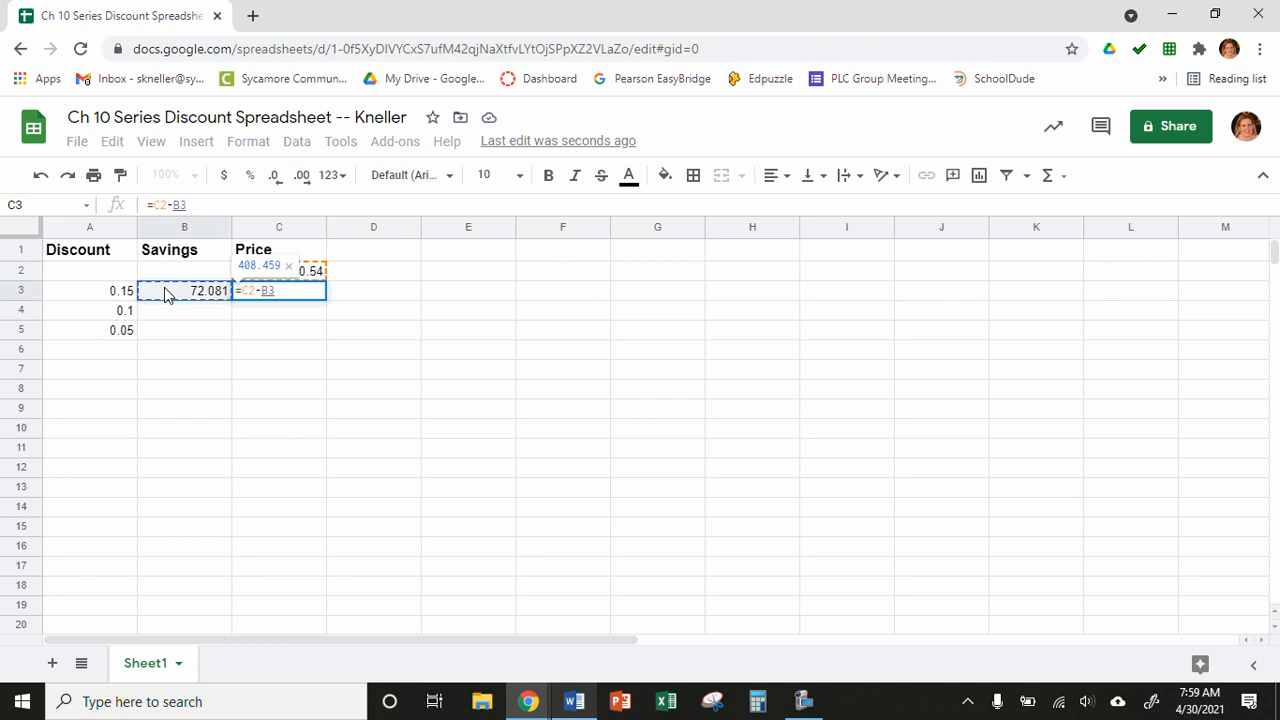
{"action": "key", "text": "Return"}
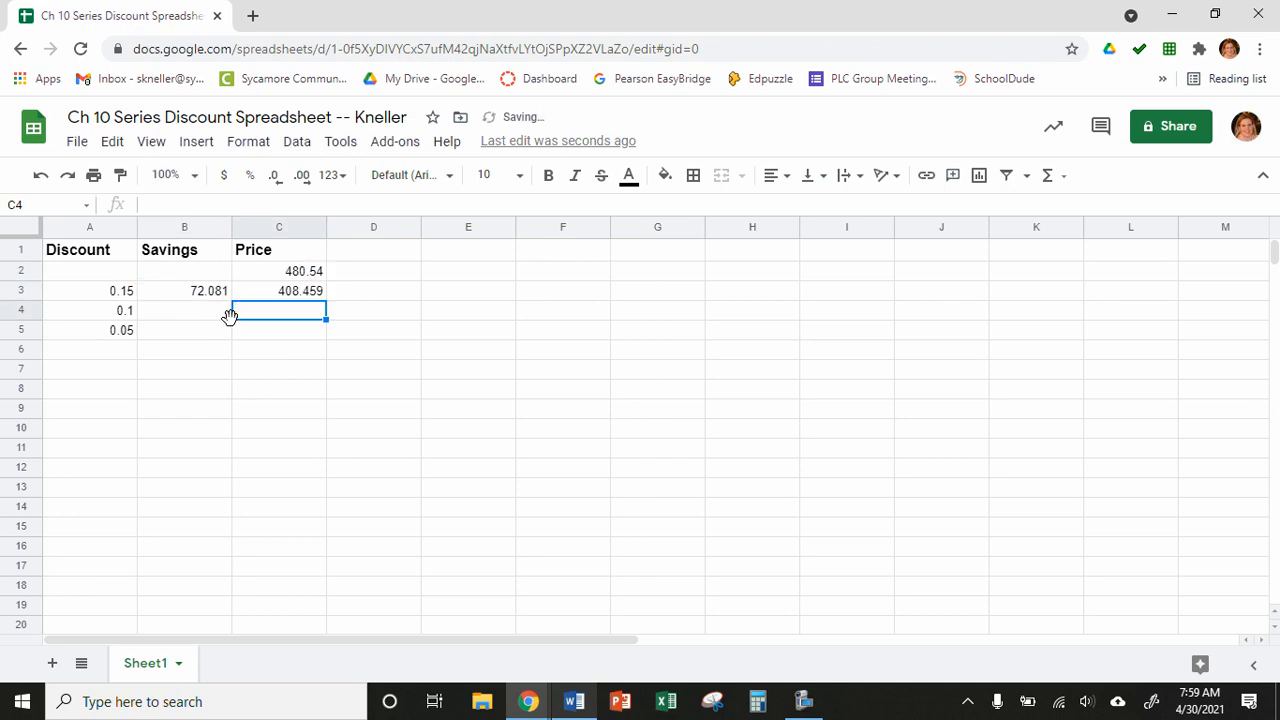
{"action": "left_click", "coordinate": [258, 298]}
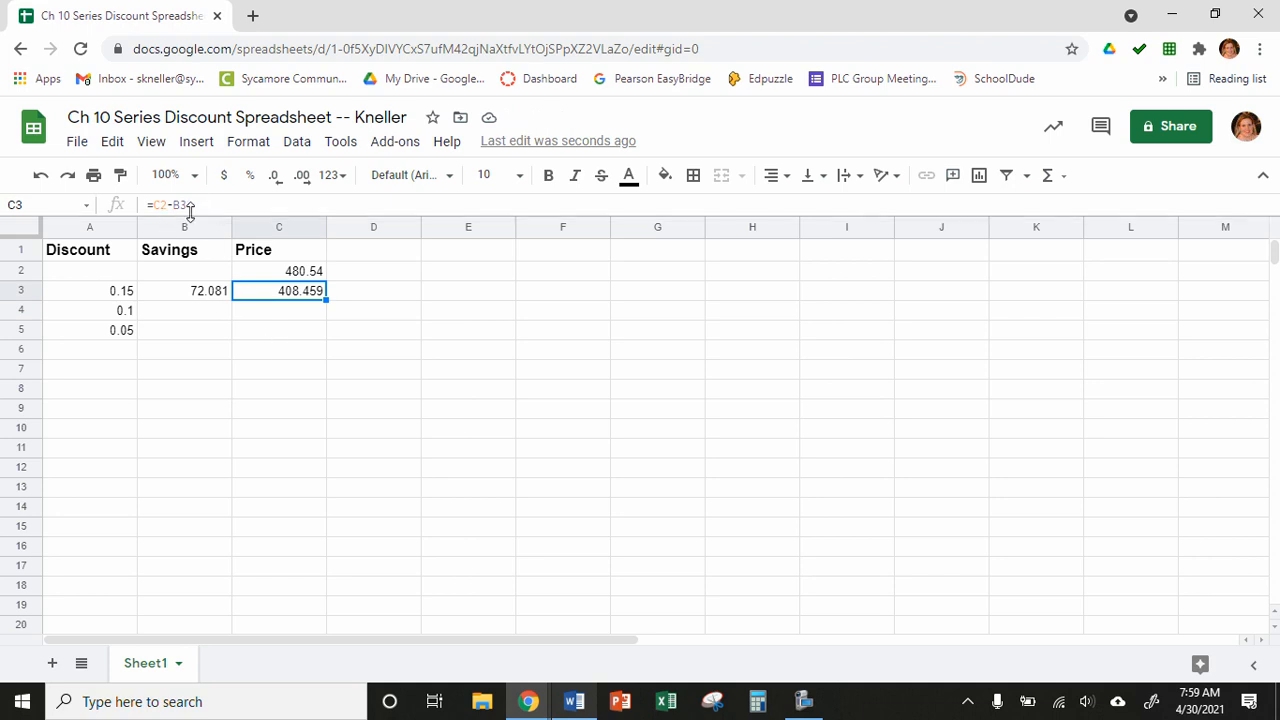
{"action": "left_click_drag", "start_coordinate": [190, 204], "coordinate": [145, 210]}
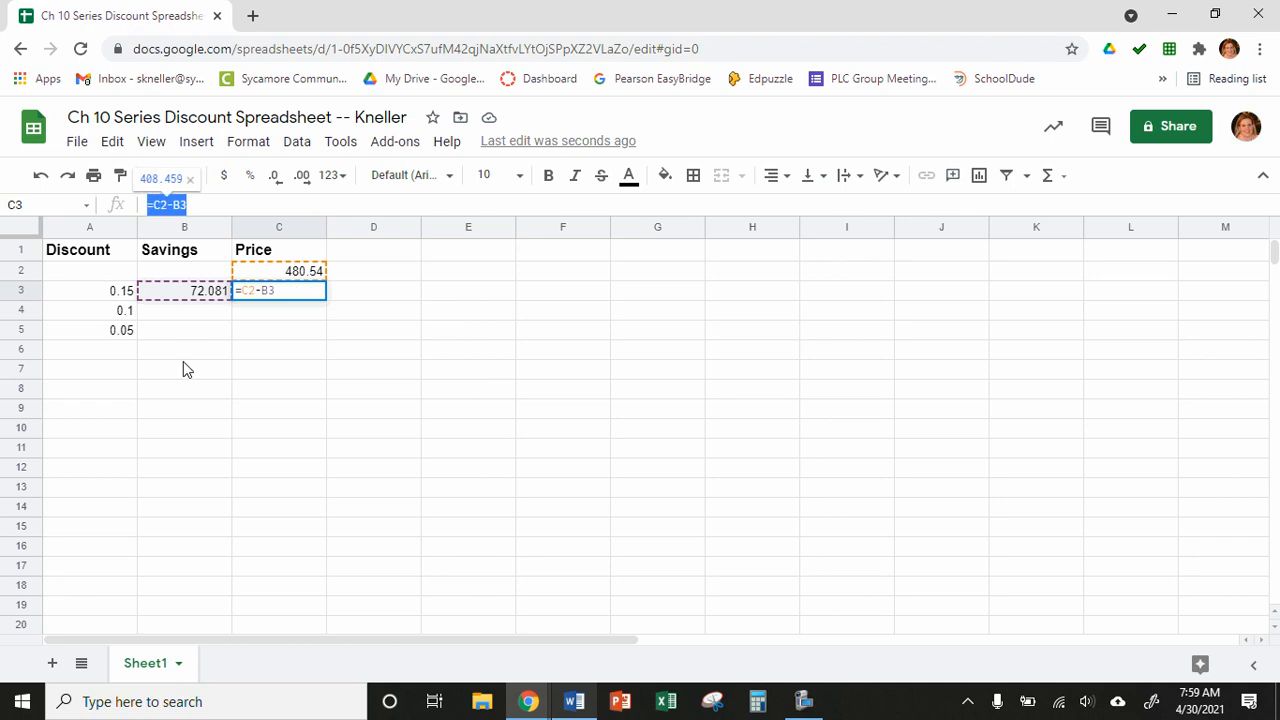
- Review the formulas in cells B3 and C3, and read items 12 to 14 of the Word instructions
{"action": "left_click", "coordinate": [188, 313]}
{"action": "left_click", "coordinate": [183, 292]}
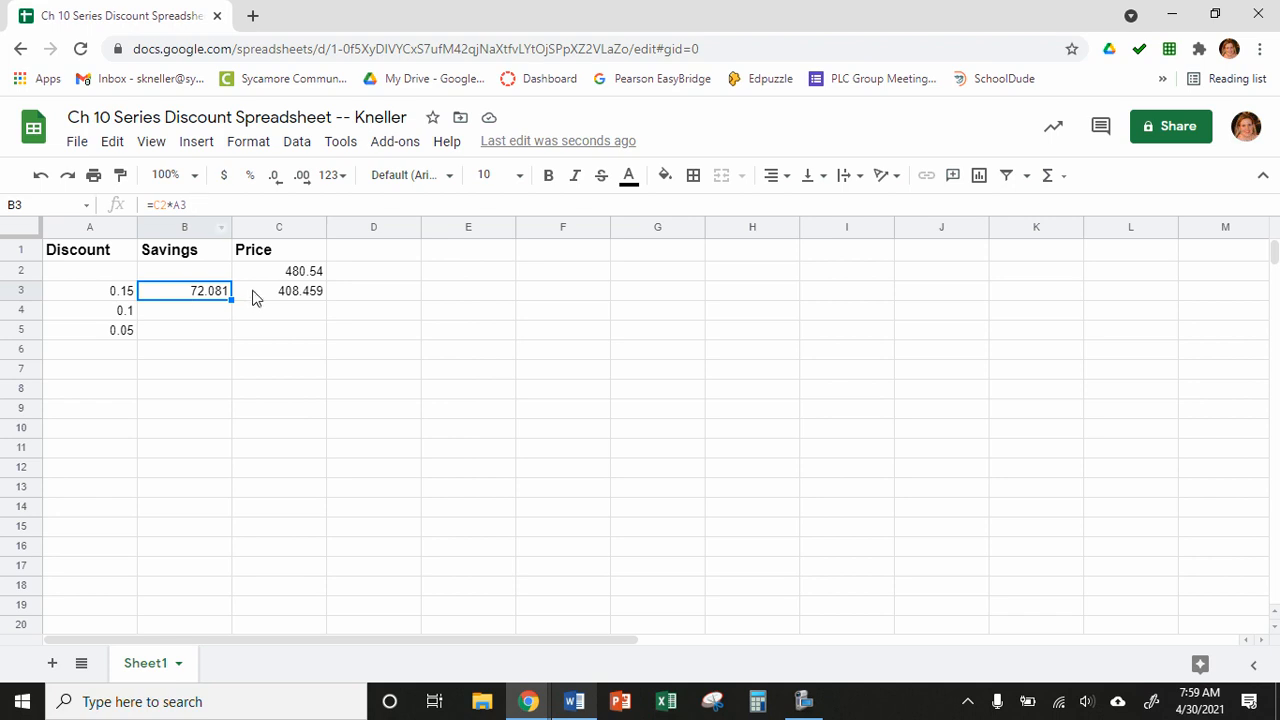
{"action": "left_click", "coordinate": [255, 297]}
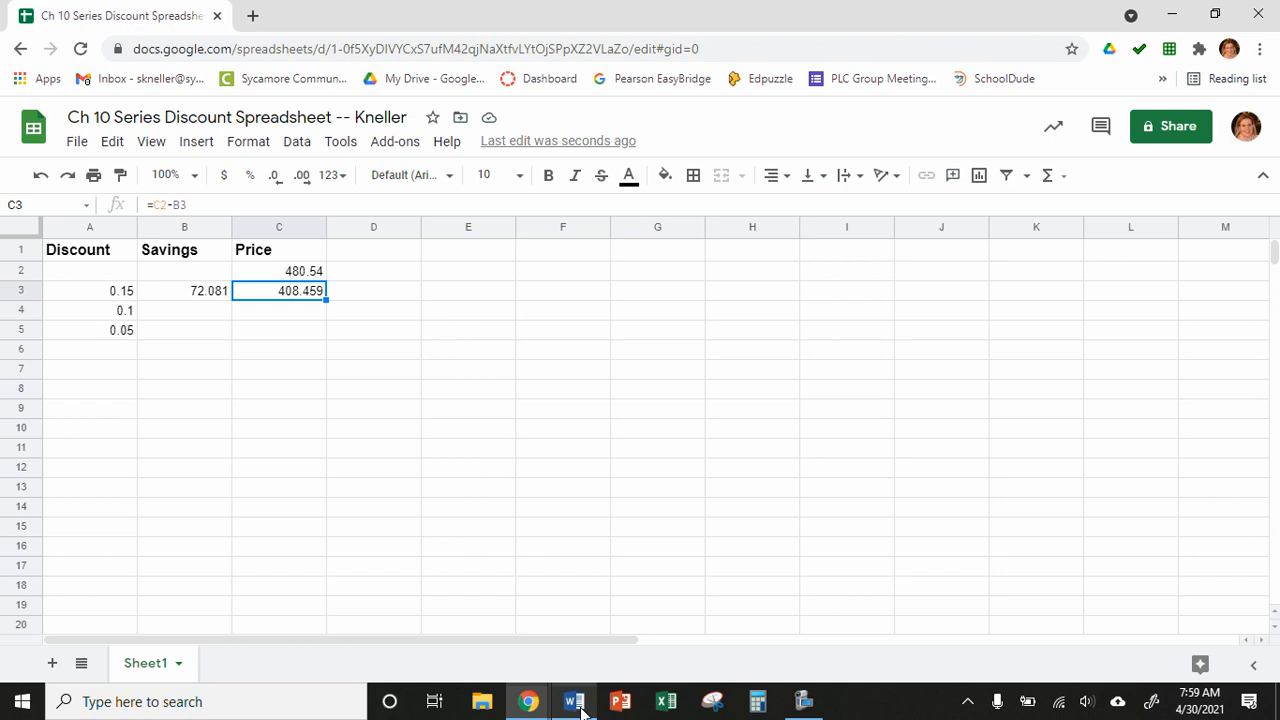
{"action": "left_click", "coordinate": [577, 704]}
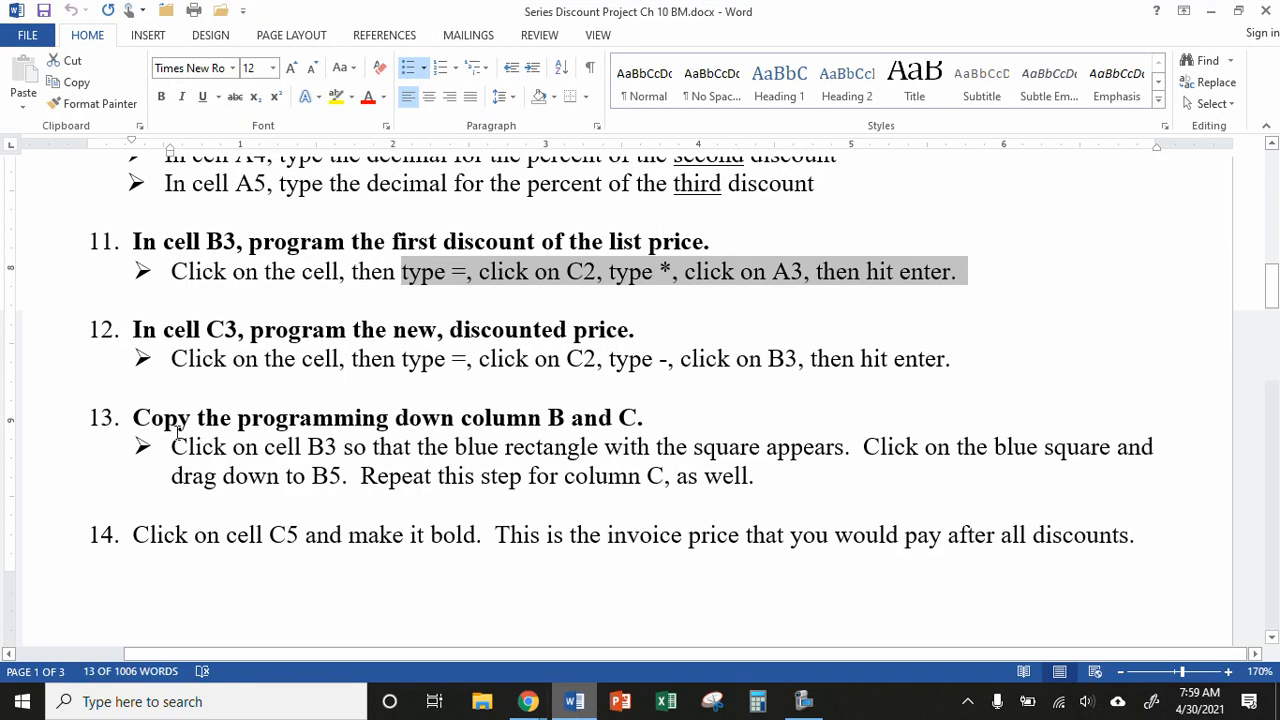
{"action": "left_click", "coordinate": [91, 329]}
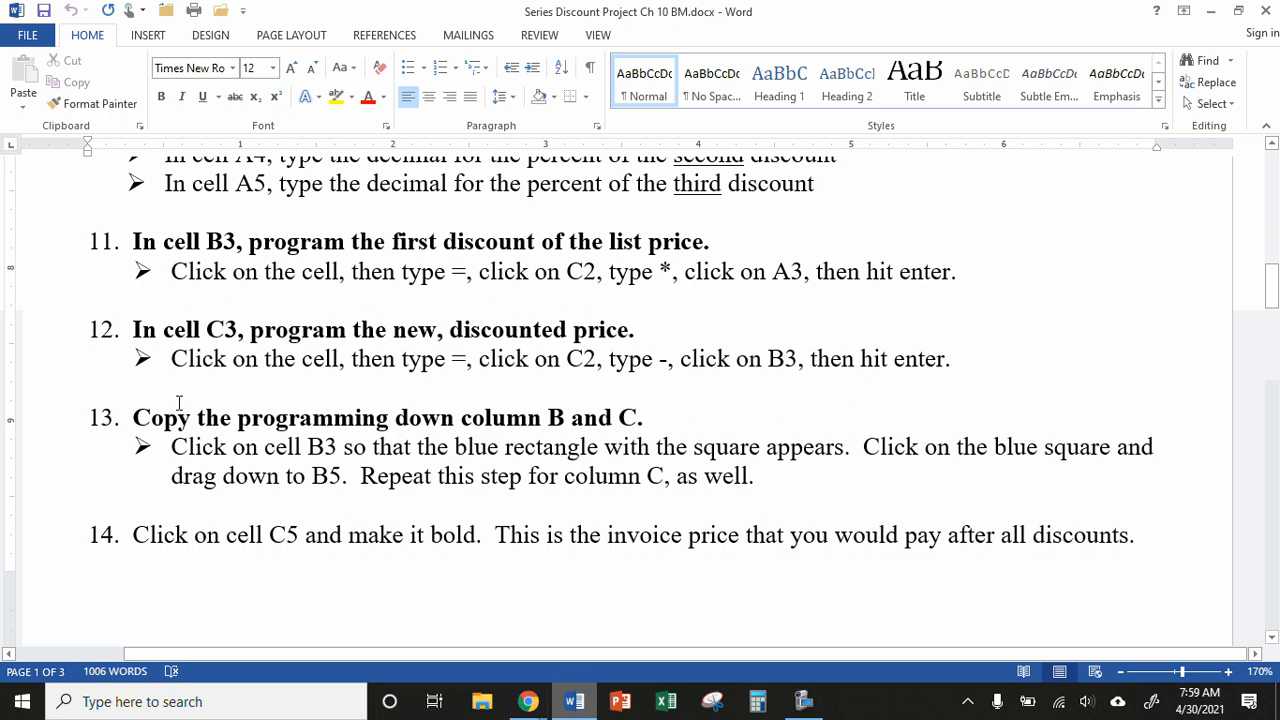
{"action": "left_click", "coordinate": [86, 416]}
{"action": "scroll", "coordinate": [605, 523], "scroll_direction": "down", "scroll_amount": 2}
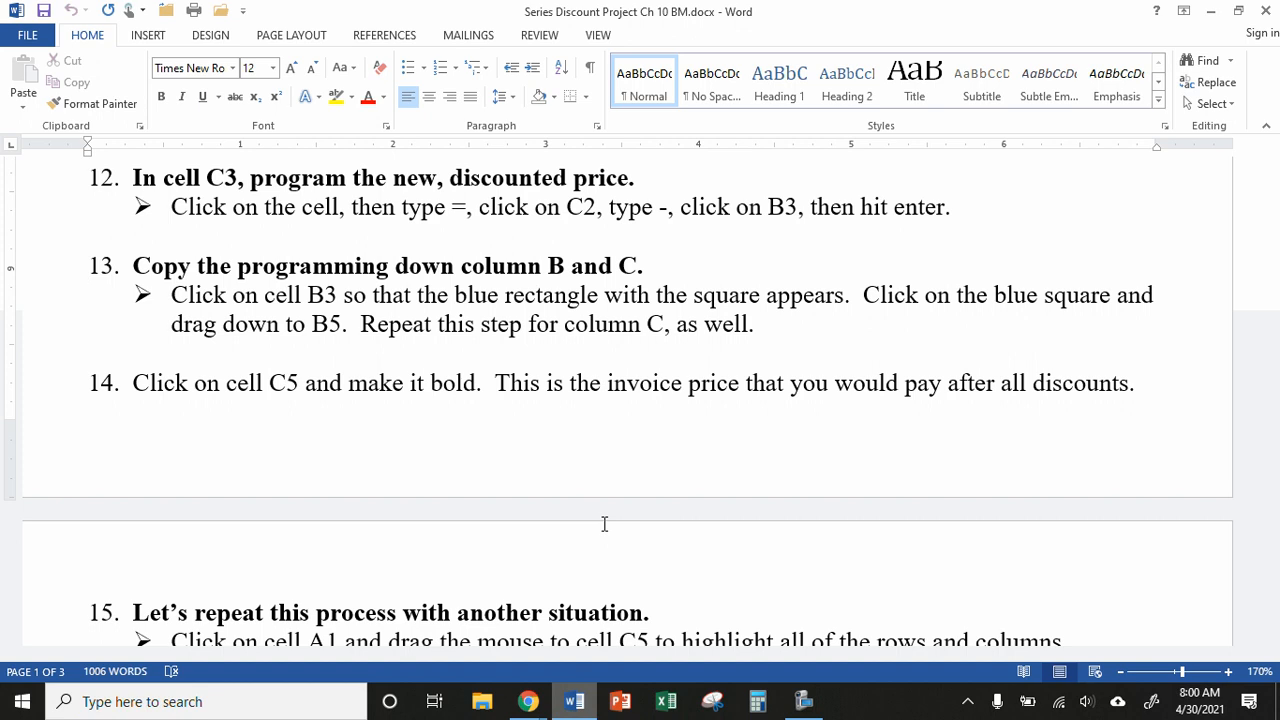
- Back in the spreadsheet, copy the formula in B3 down to B5 and the formula in C3 down to C5
{"action": "left_click", "coordinate": [576, 702]}
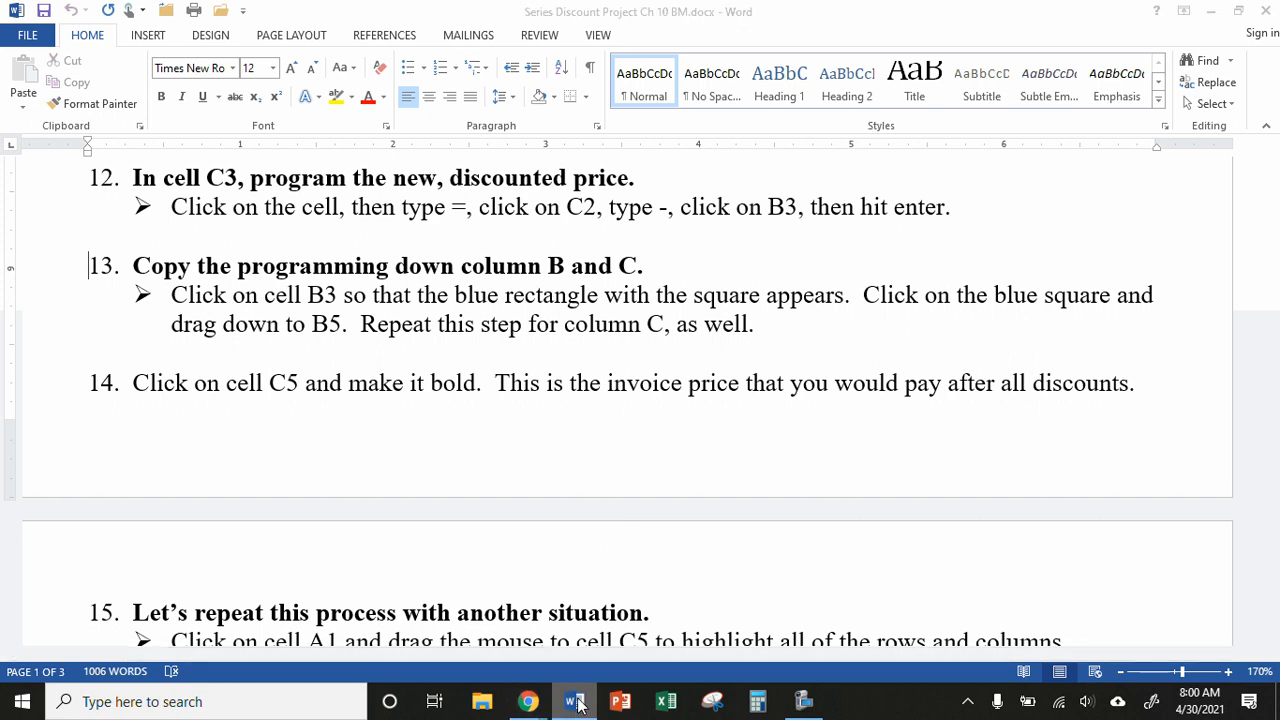
{"action": "left_click", "coordinate": [190, 301]}
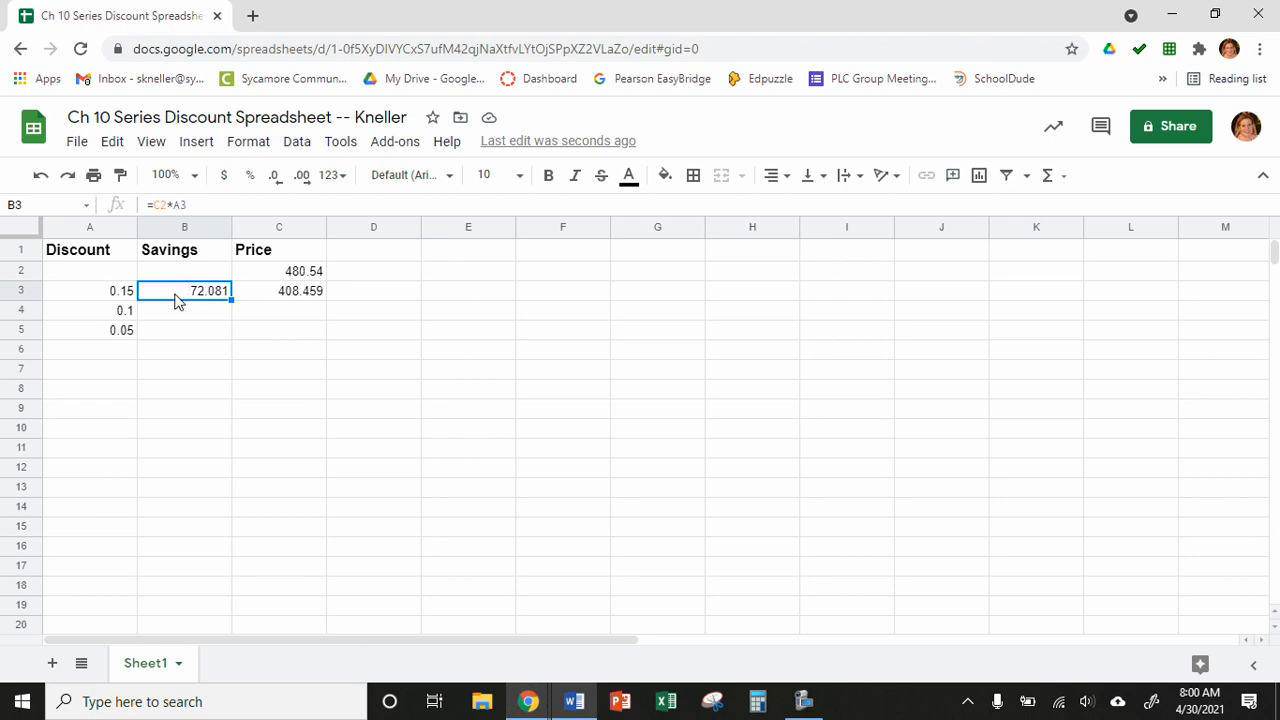
{"action": "left_click", "coordinate": [192, 278]}
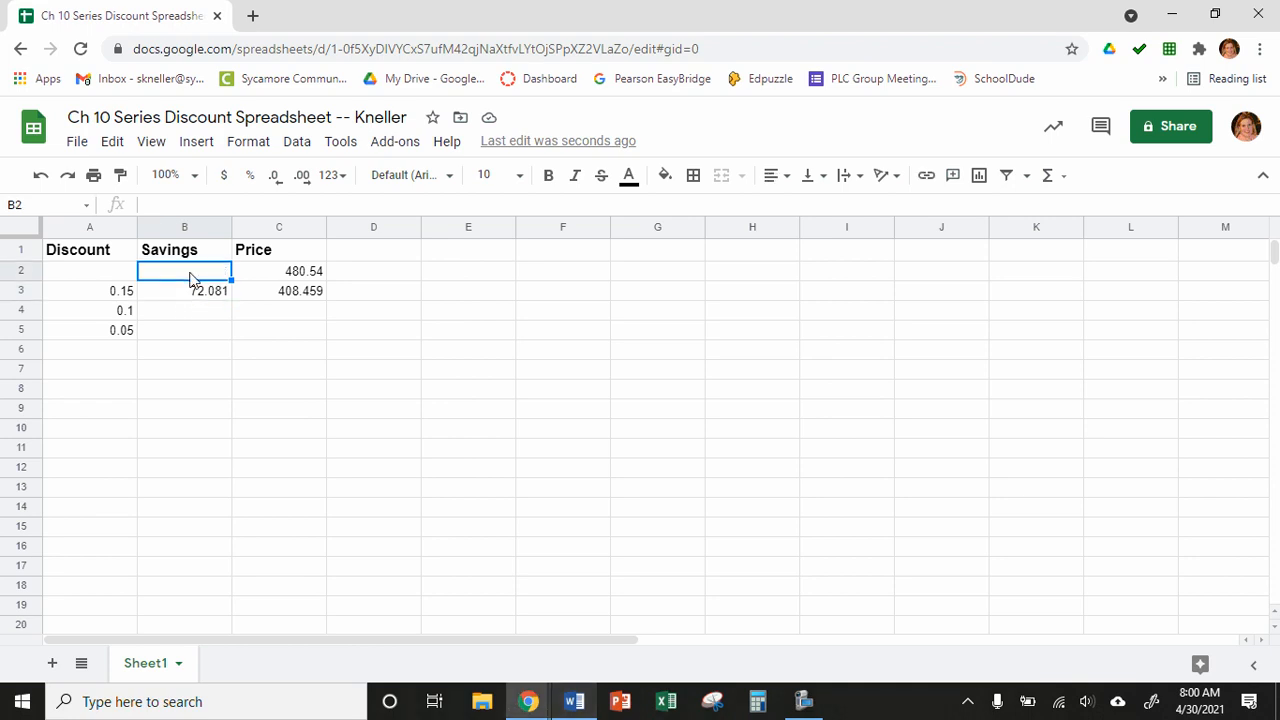
{"action": "left_click", "coordinate": [191, 298]}
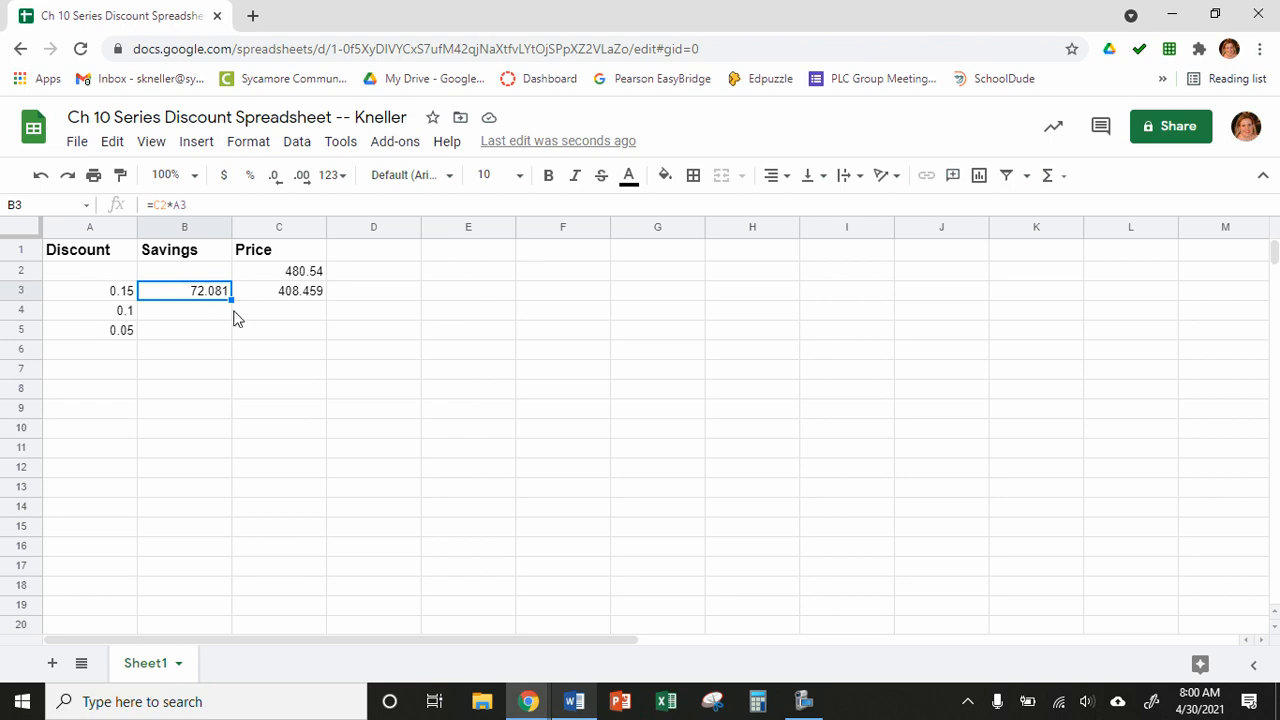
{"action": "left_click_drag", "start_coordinate": [231, 299], "coordinate": [231, 331]}
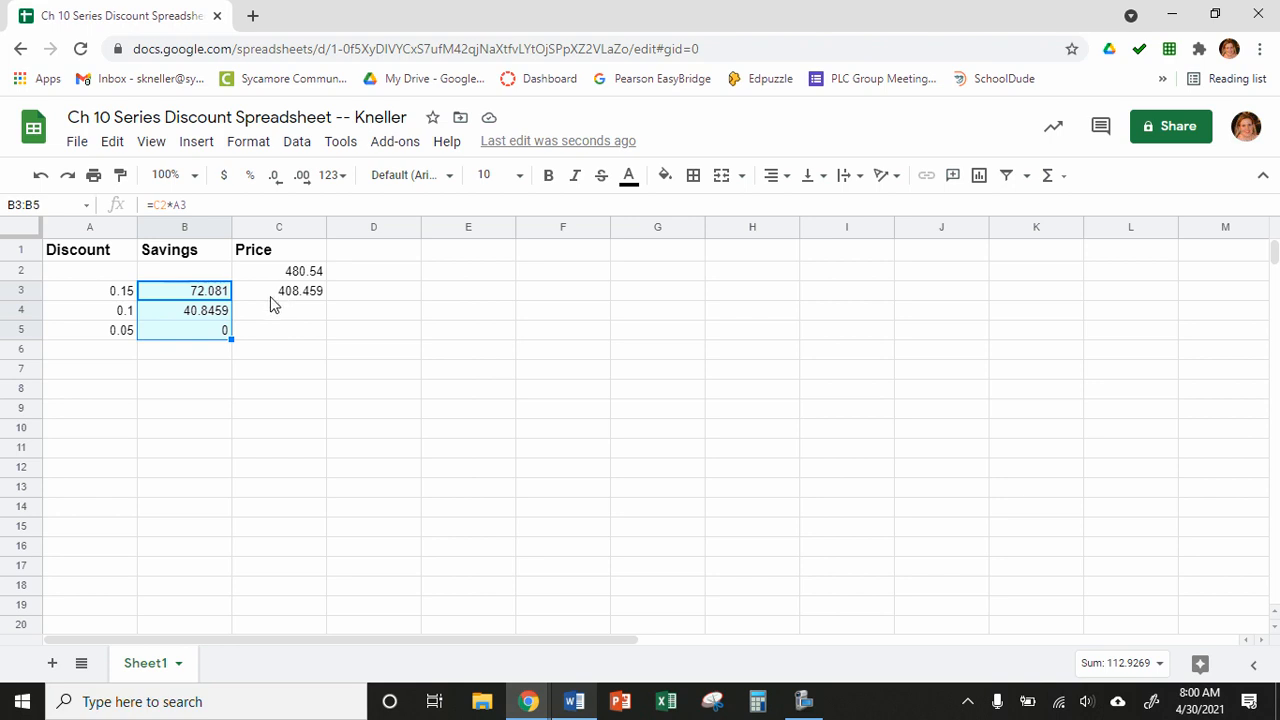
{"action": "left_click", "coordinate": [266, 296]}
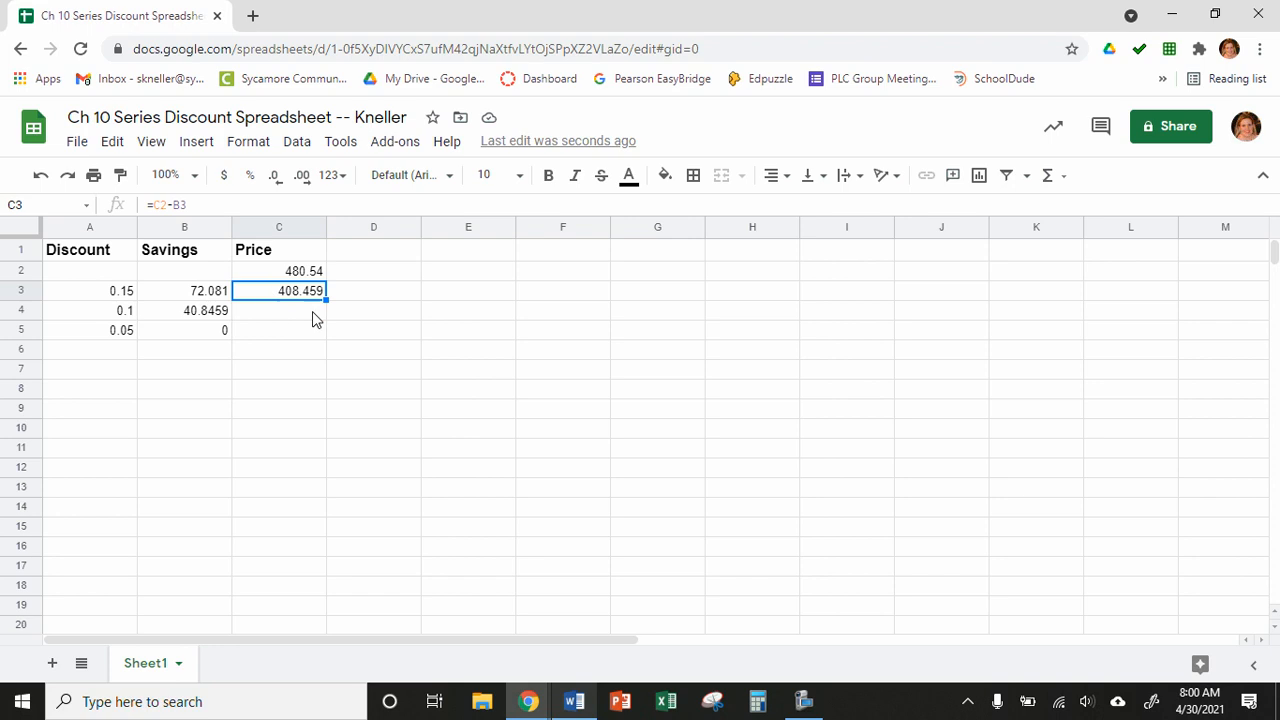
{"action": "left_click_drag", "start_coordinate": [329, 300], "coordinate": [328, 334]}
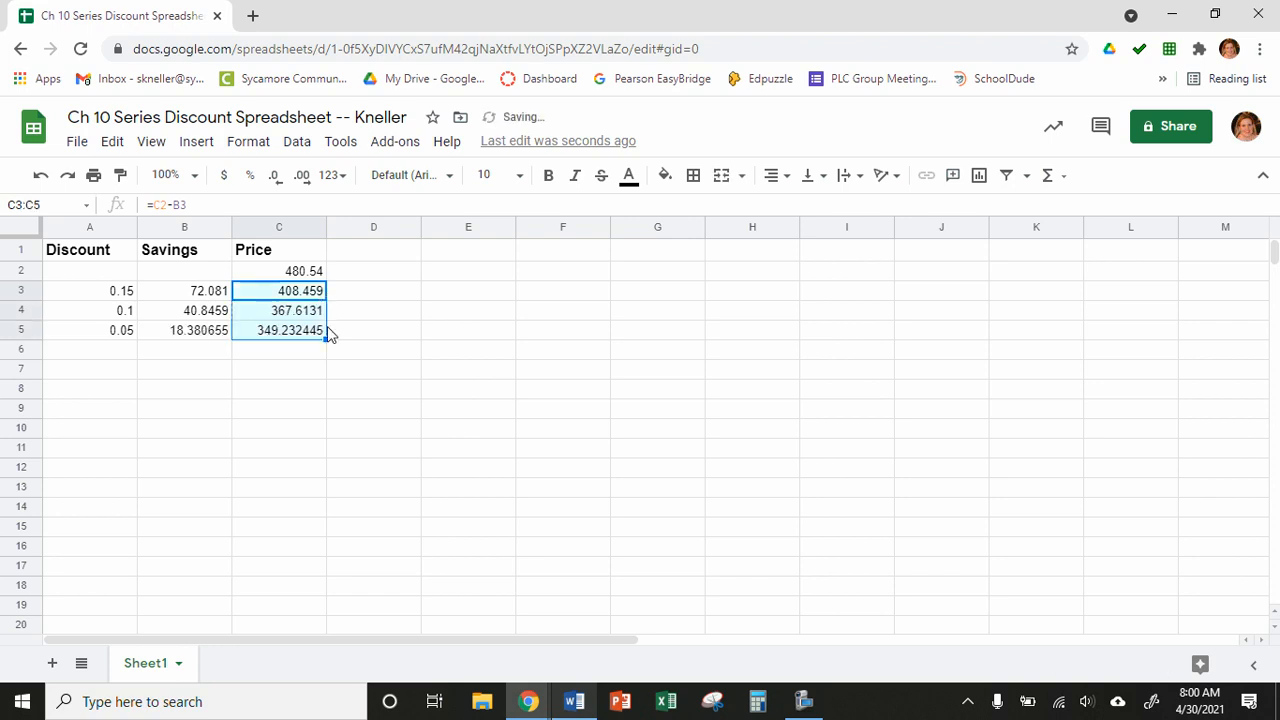
- Check the formulas in Savings cells B3 to B5 and in Price cell C5
{"action": "left_click", "coordinate": [268, 351]}
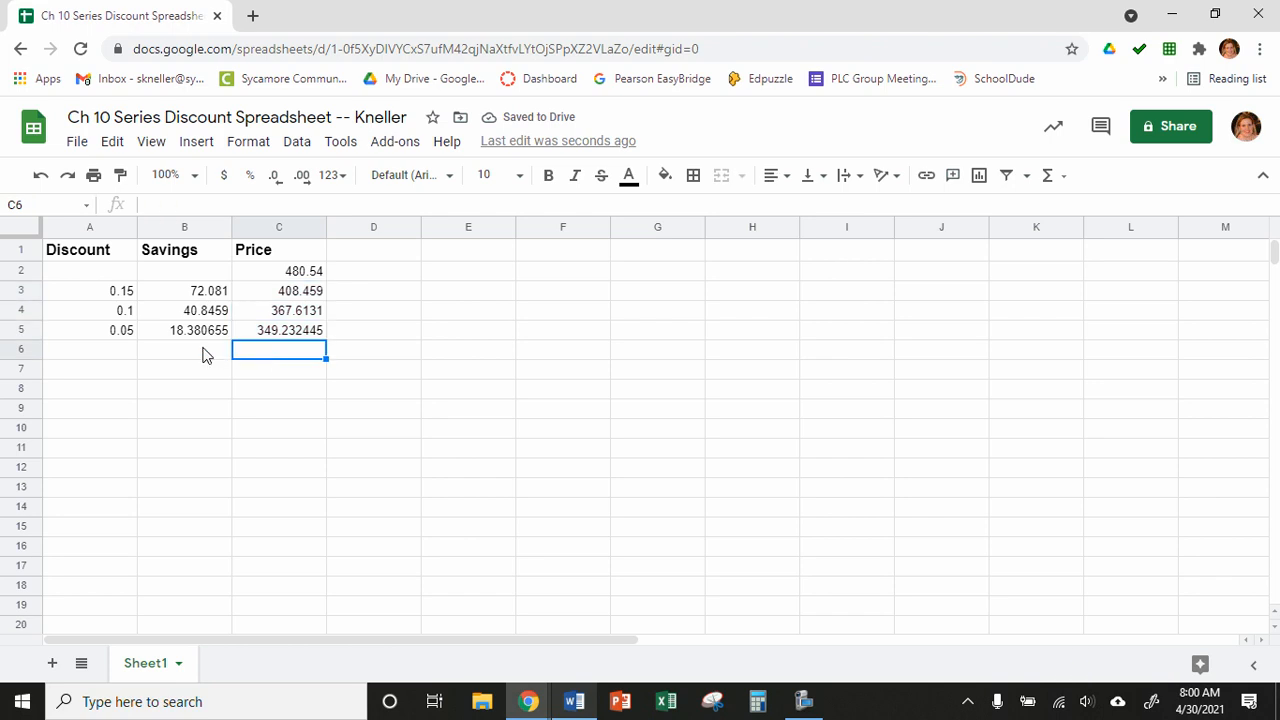
{"action": "left_click", "coordinate": [186, 296]}
{"action": "left_click", "coordinate": [177, 313]}
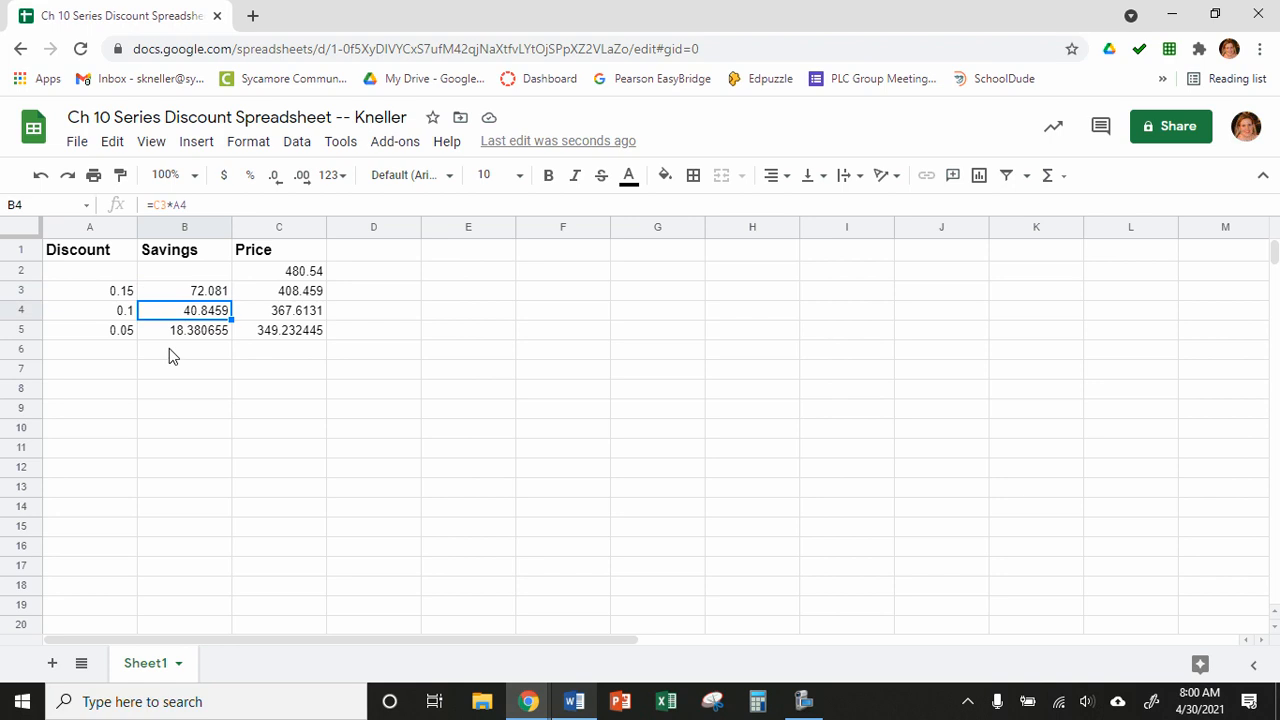
{"action": "left_click", "coordinate": [165, 338]}
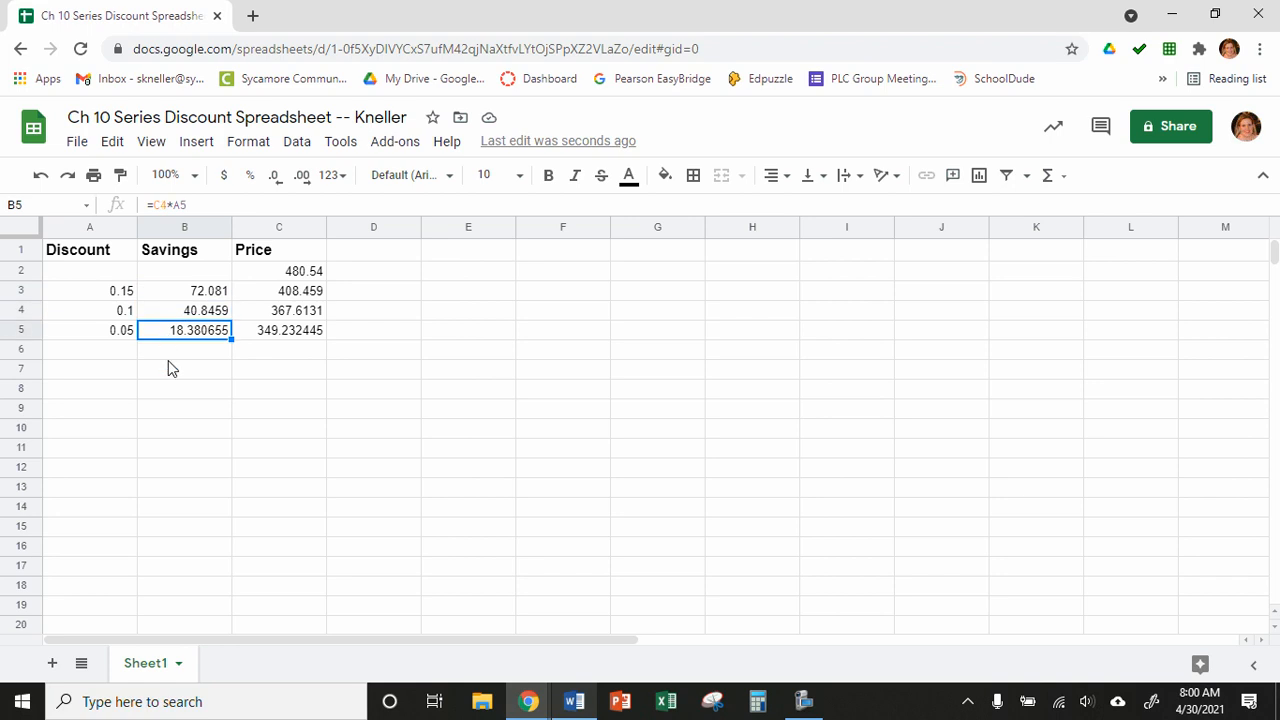
{"action": "left_click", "coordinate": [306, 332]}
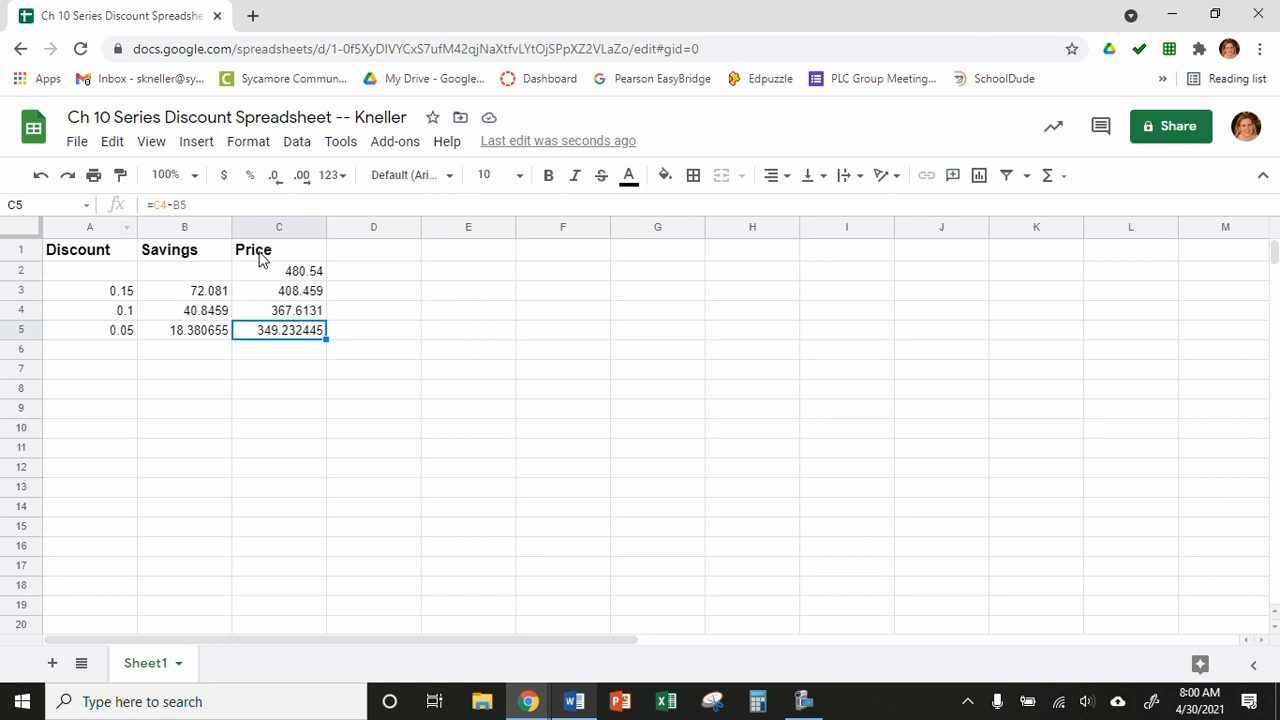
- Set the font size of the number range A2:C5 to 12 to match the header row
{"action": "left_click", "coordinate": [268, 256]}
{"action": "left_click", "coordinate": [133, 257]}
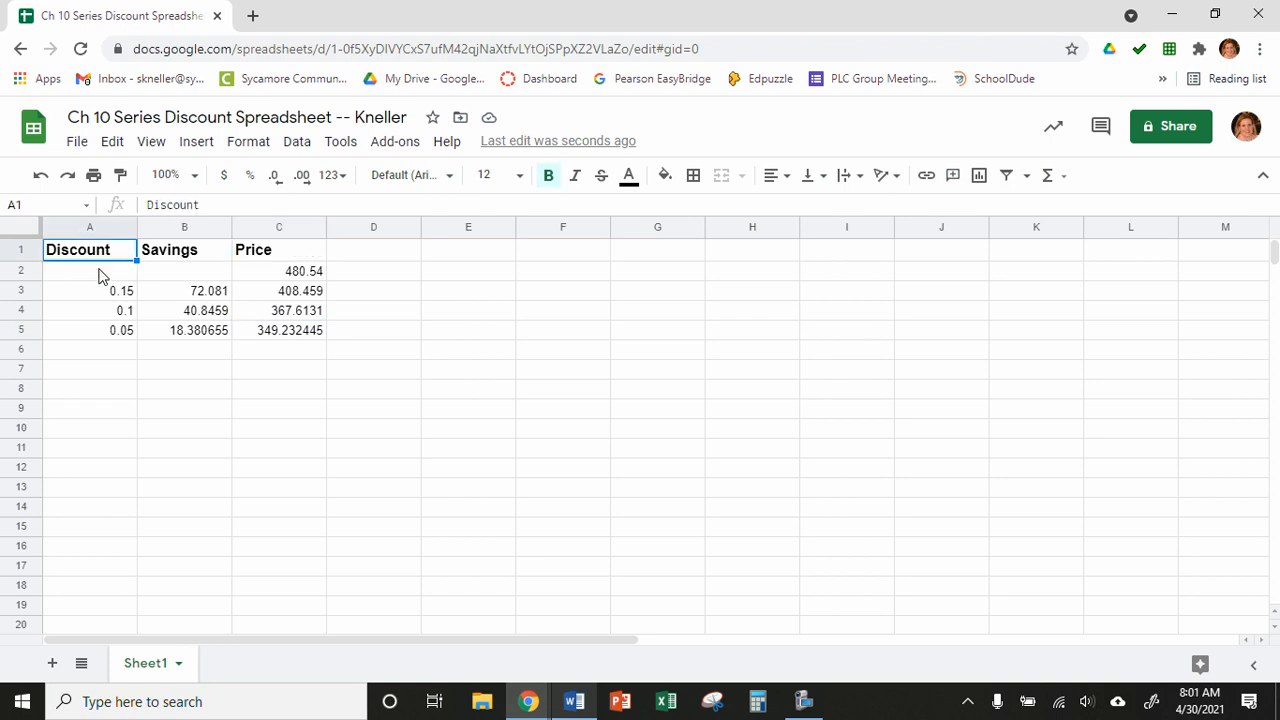
{"action": "left_click", "coordinate": [104, 276]}
{"action": "left_click_drag", "start_coordinate": [140, 276], "coordinate": [280, 337]}
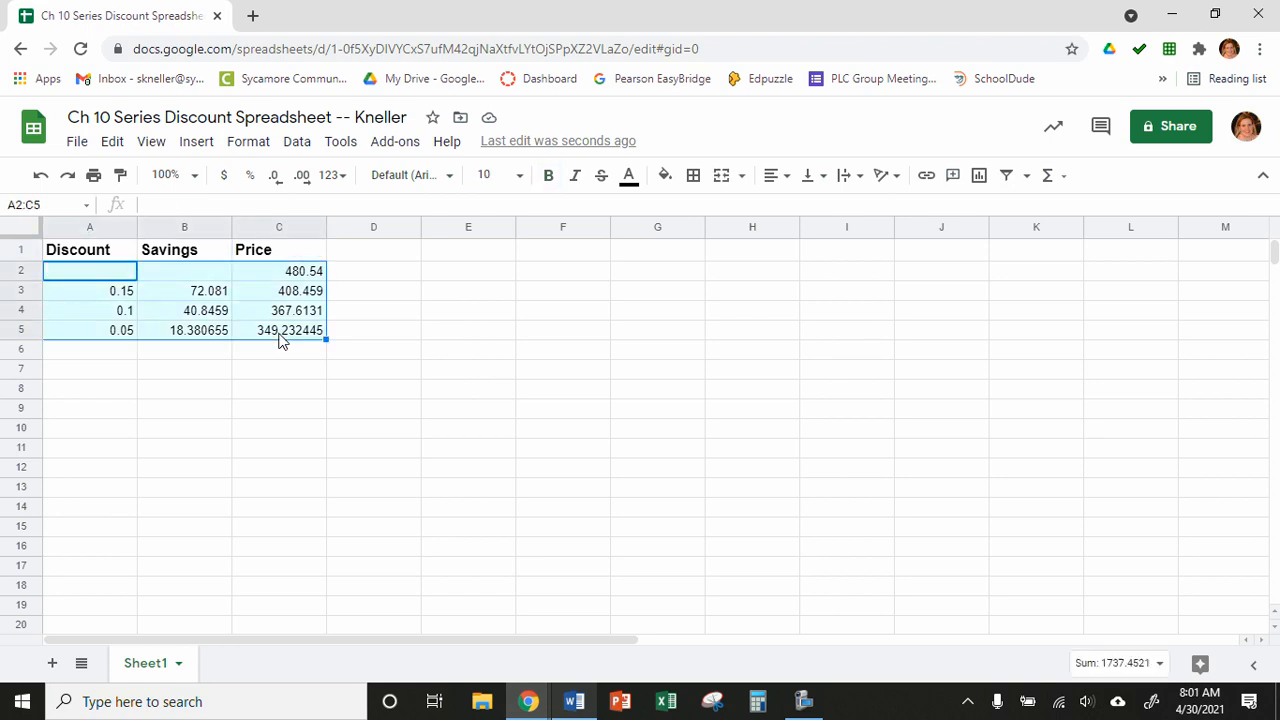
{"action": "left_click", "coordinate": [490, 176]}
{"action": "left_click", "coordinate": [492, 390]}
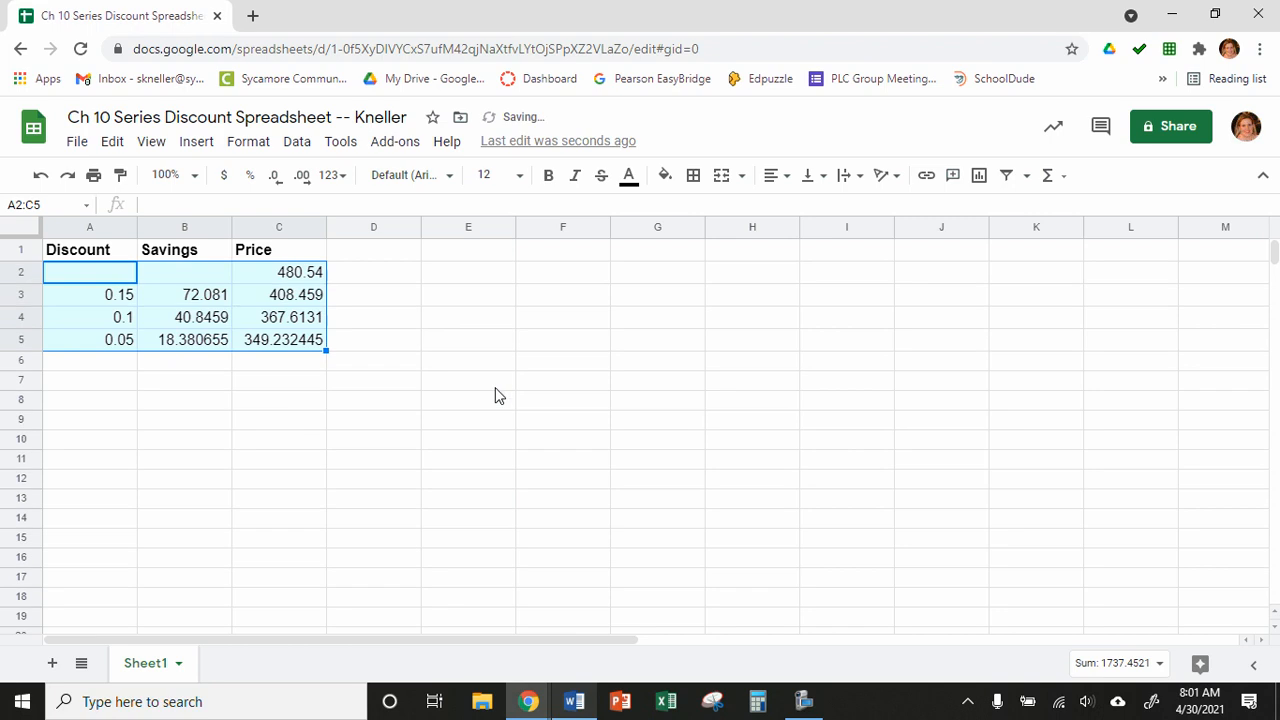
- Make the final invoice price in cell C5 bold
{"action": "left_click", "coordinate": [287, 405]}
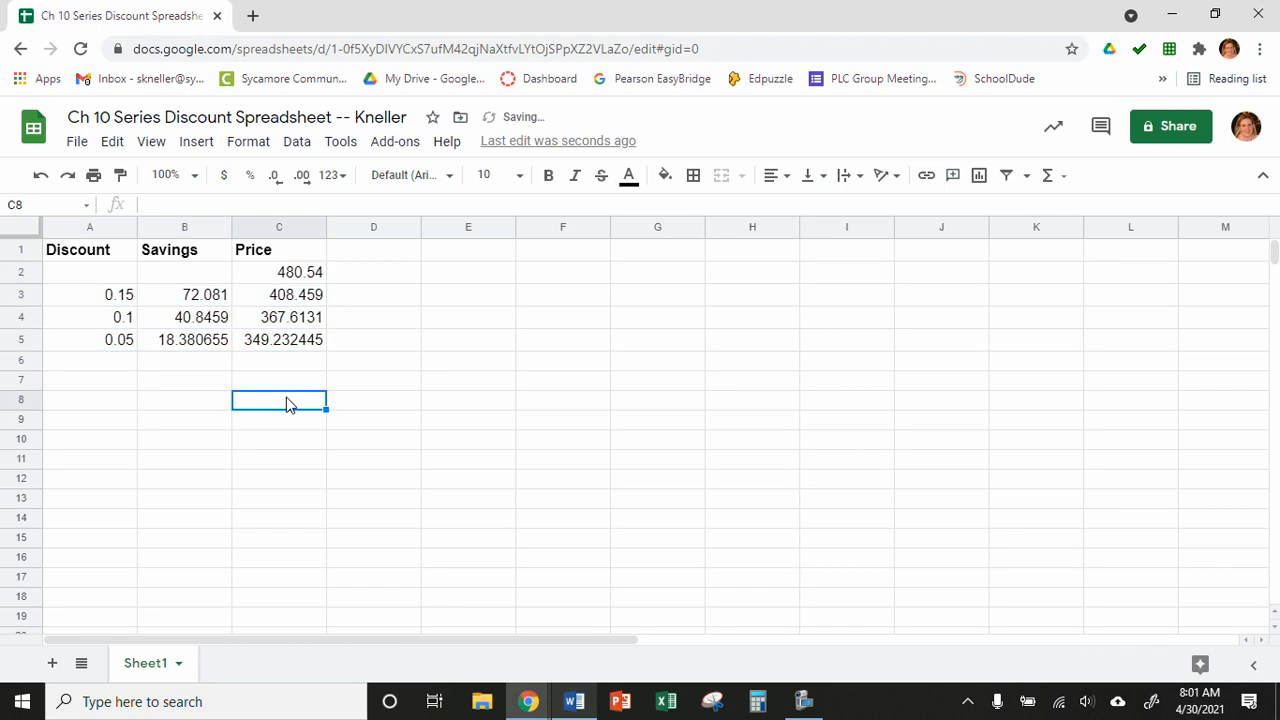
{"action": "left_click", "coordinate": [291, 342]}
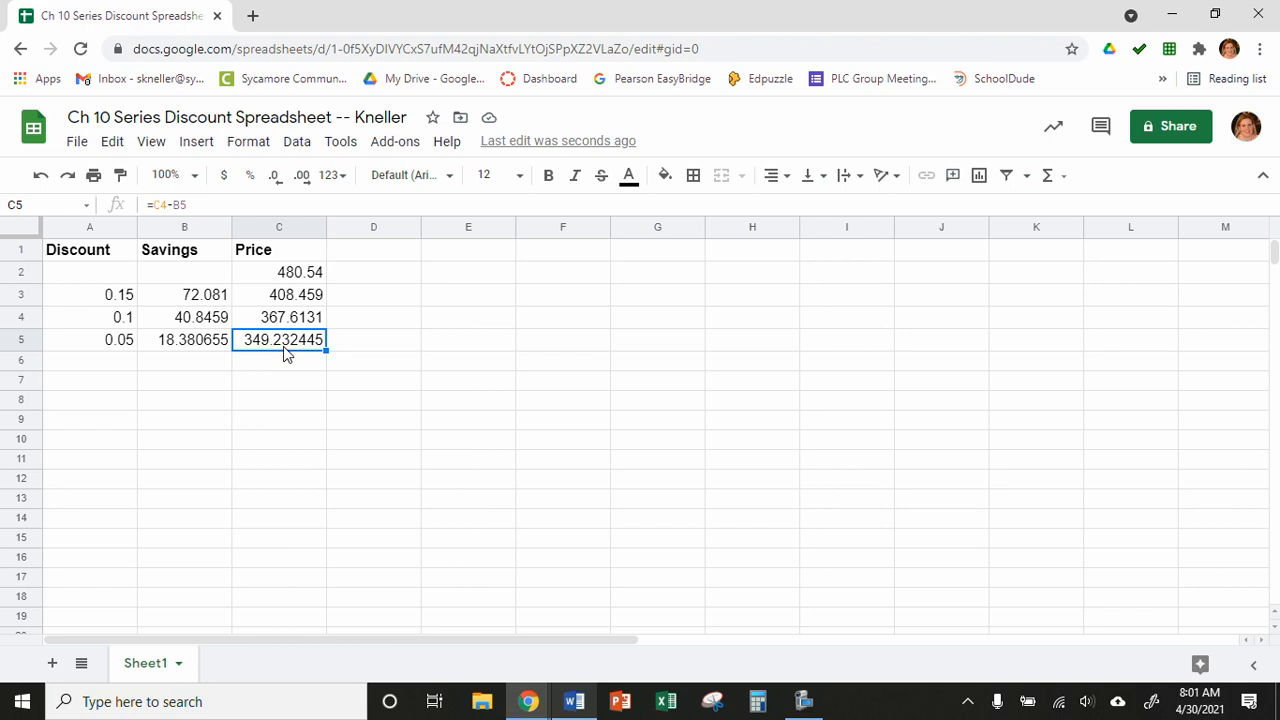
{"action": "left_click", "coordinate": [550, 176]}
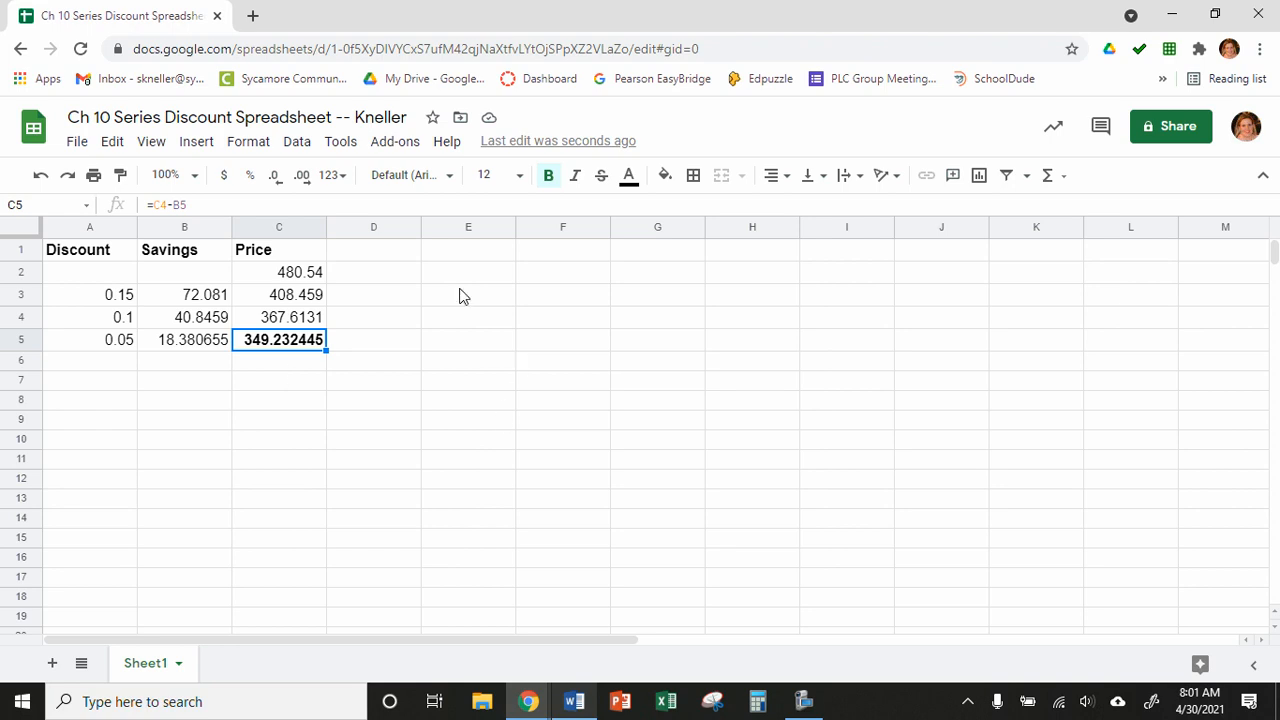
{"action": "left_click", "coordinate": [447, 262]}
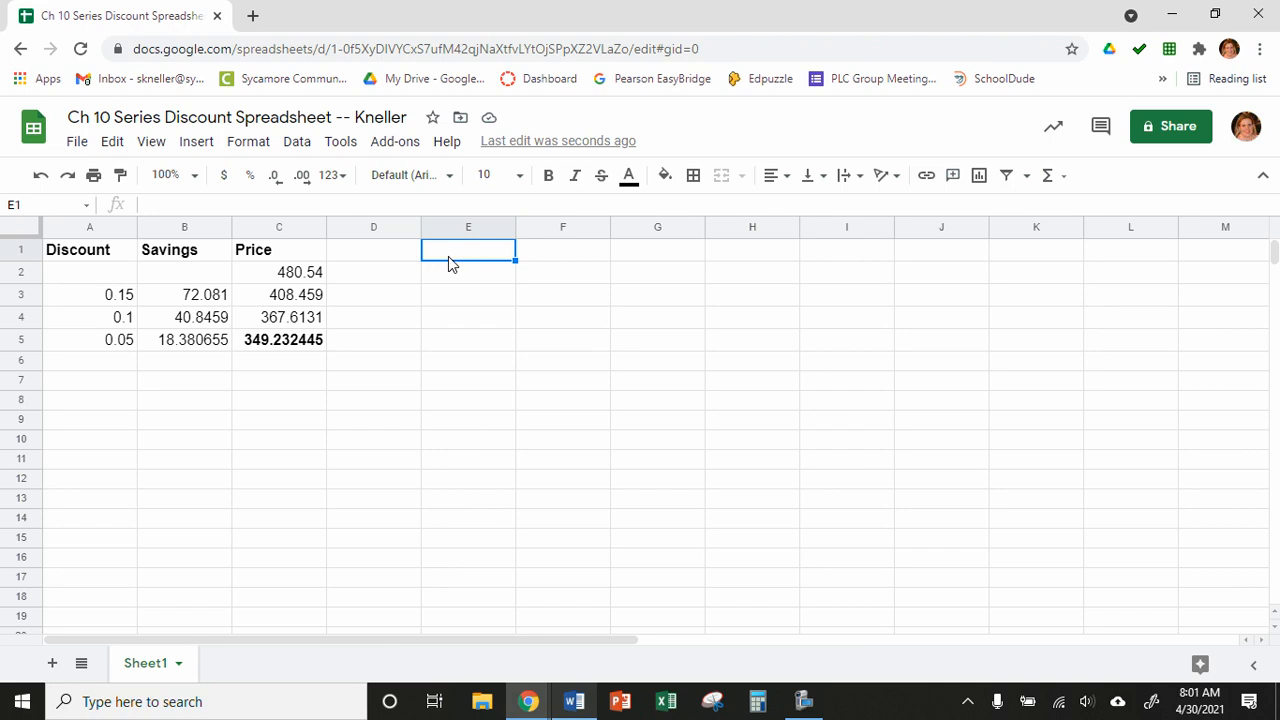
- Read item 15 of the Word instructions and copy the whole discount table A1:C5 in the spreadsheet
{"action": "left_click", "coordinate": [574, 703]}
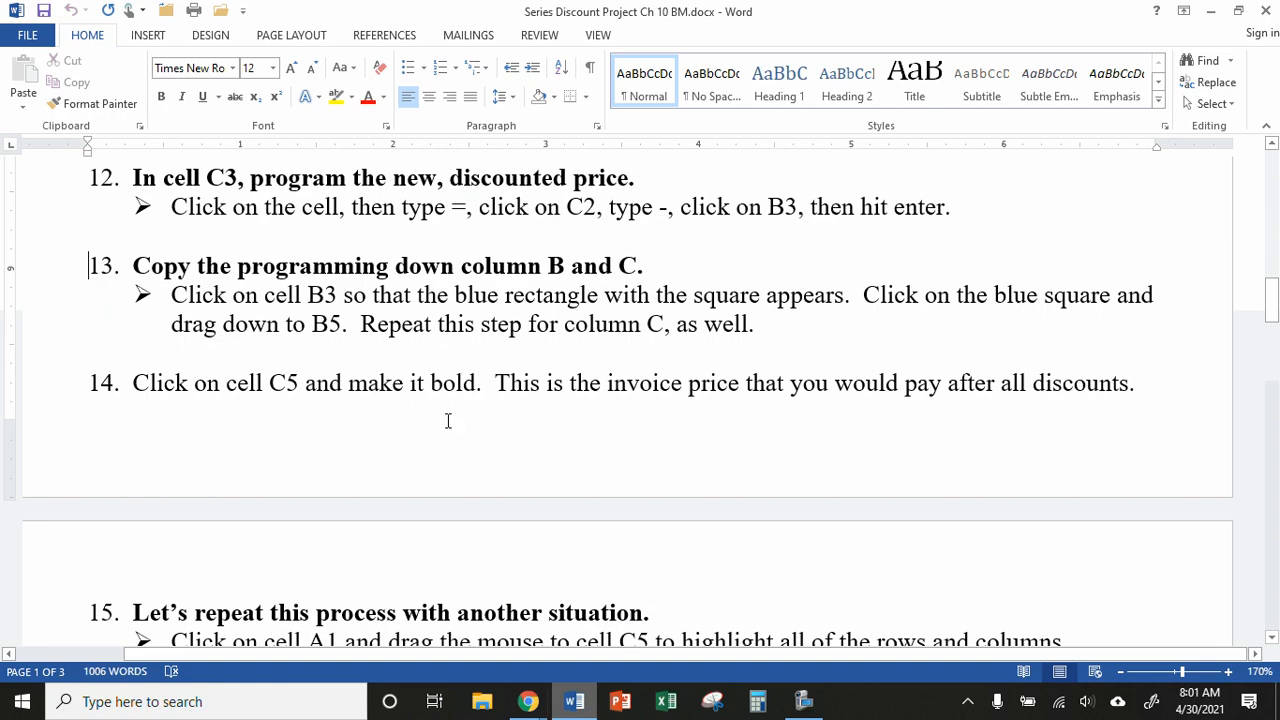
{"action": "scroll", "coordinate": [440, 427], "scroll_direction": "down", "scroll_amount": 4}
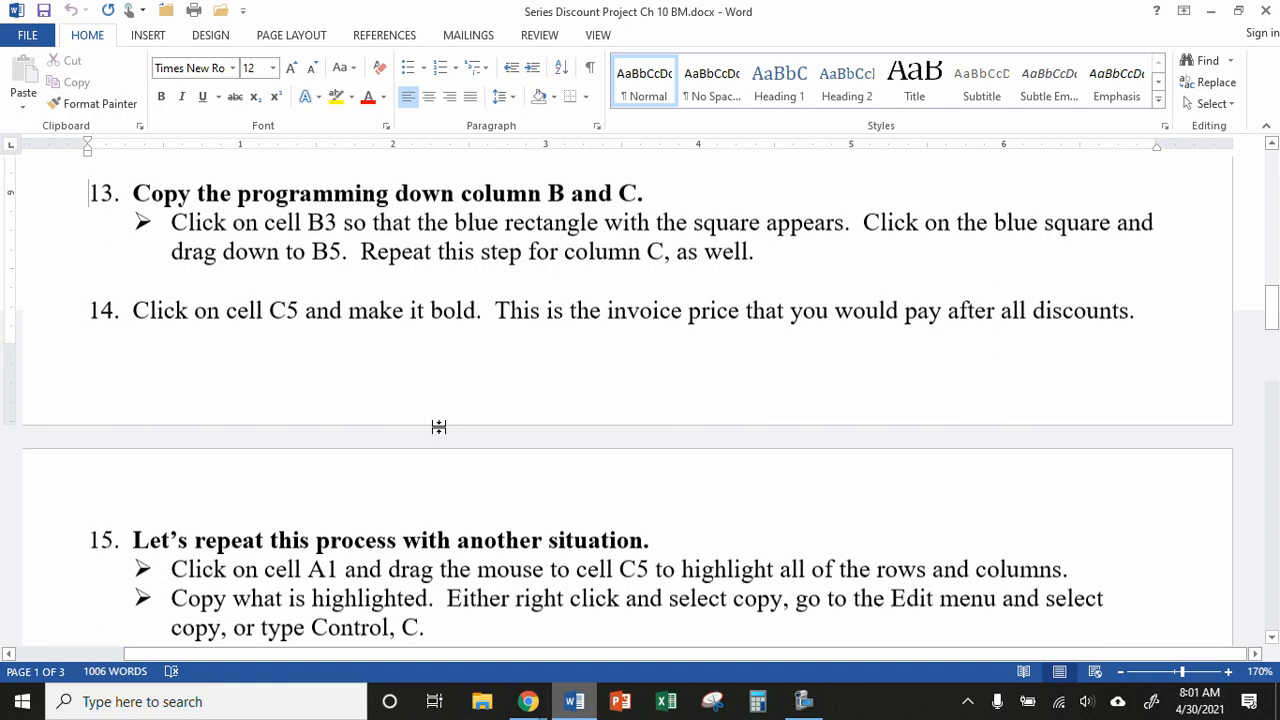
{"action": "scroll", "coordinate": [440, 428], "scroll_direction": "down", "scroll_amount": 2}
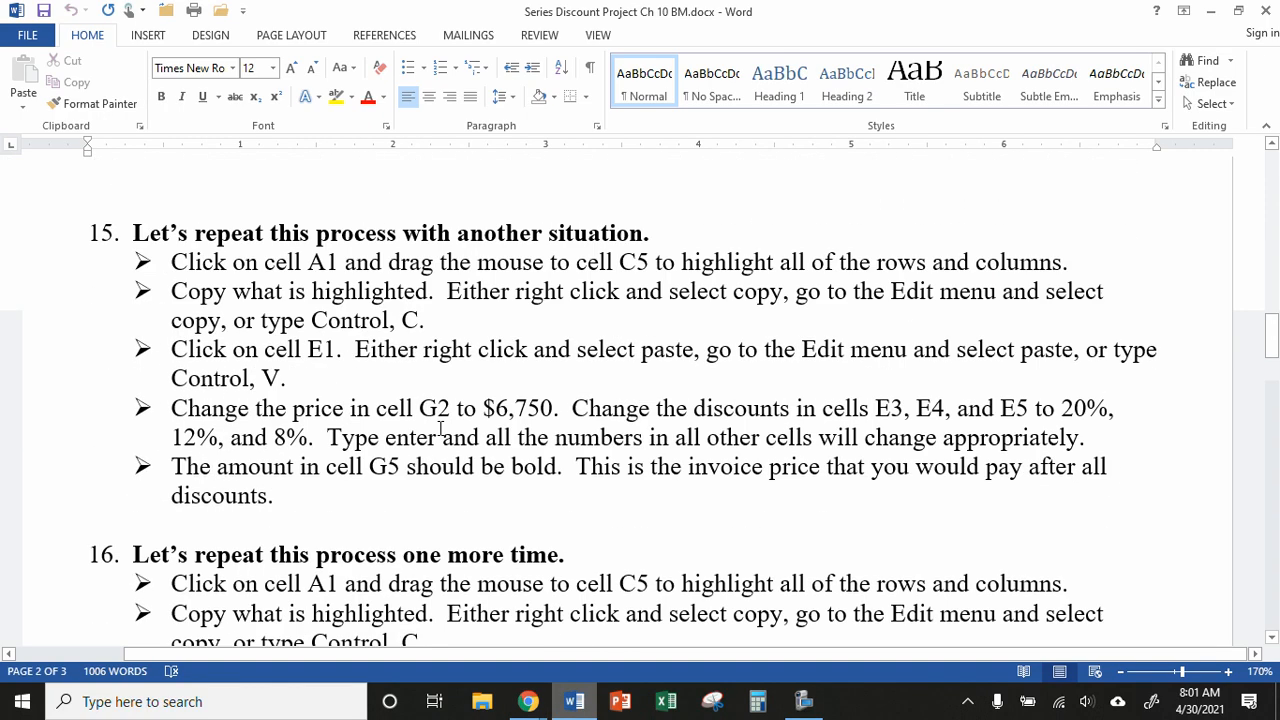
{"action": "scroll", "coordinate": [440, 428], "scroll_direction": "up", "scroll_amount": 1}
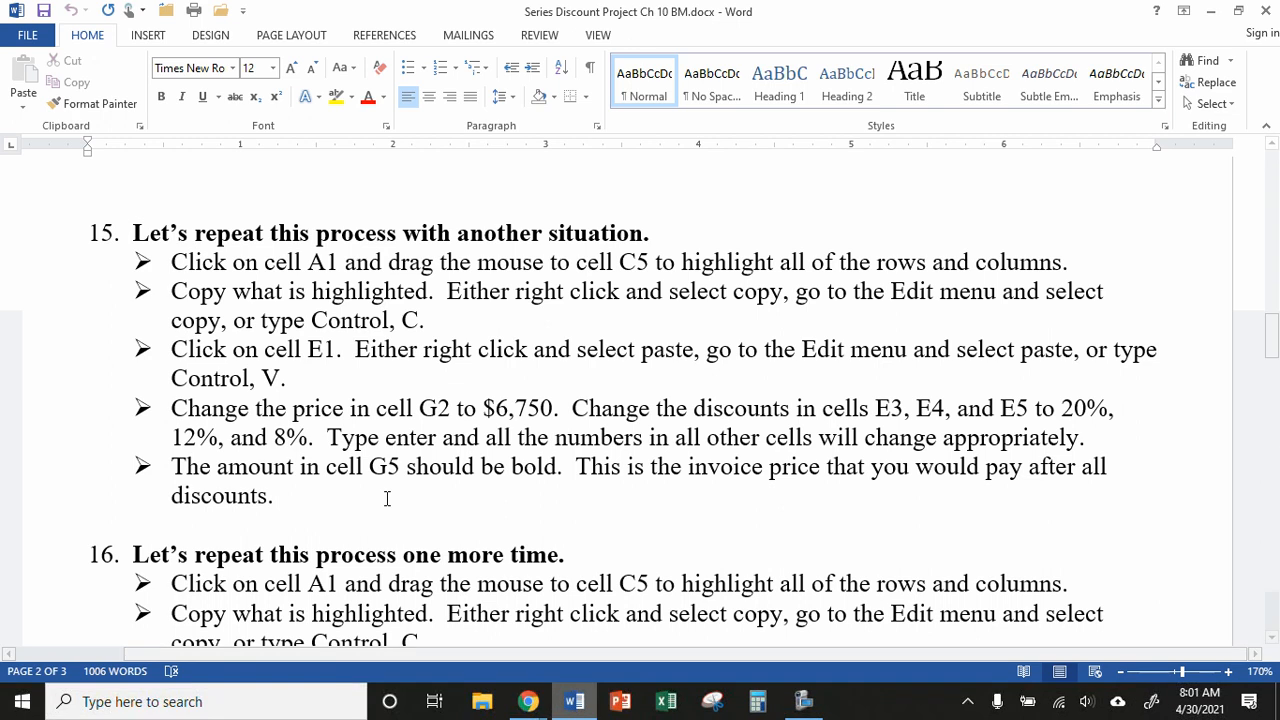
{"action": "left_click", "coordinate": [580, 710]}
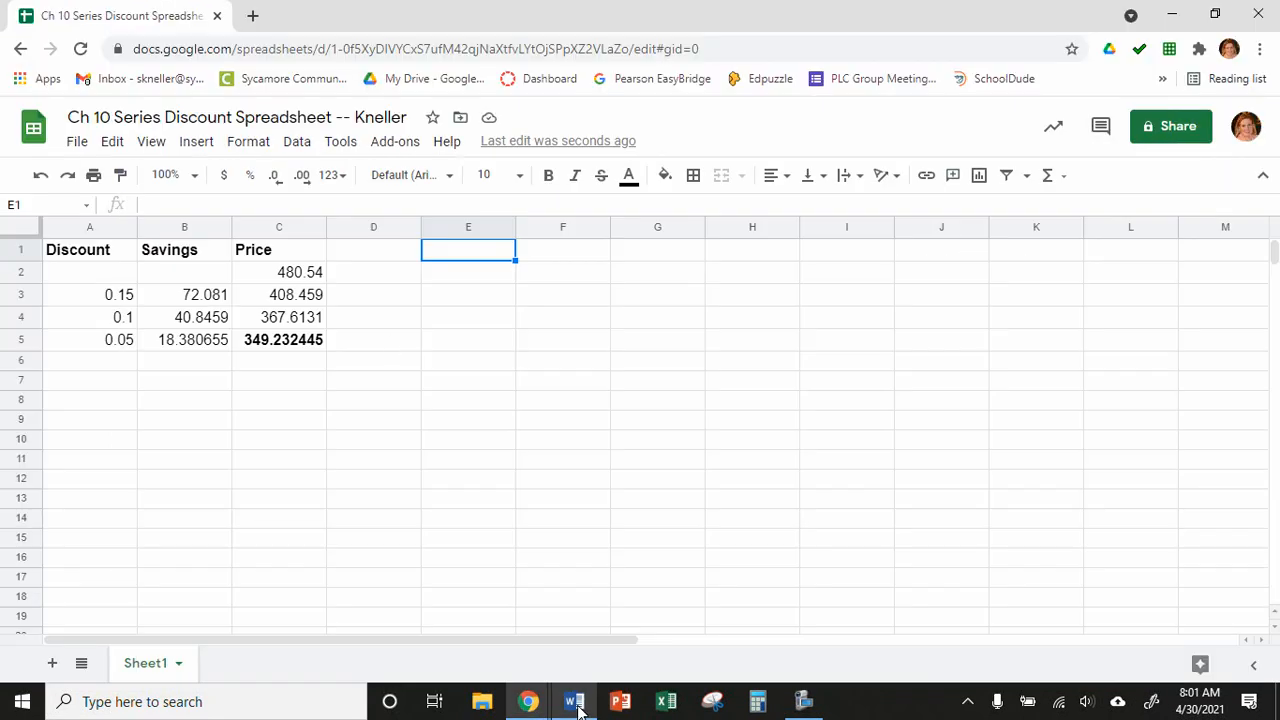
{"action": "left_click", "coordinate": [78, 258]}
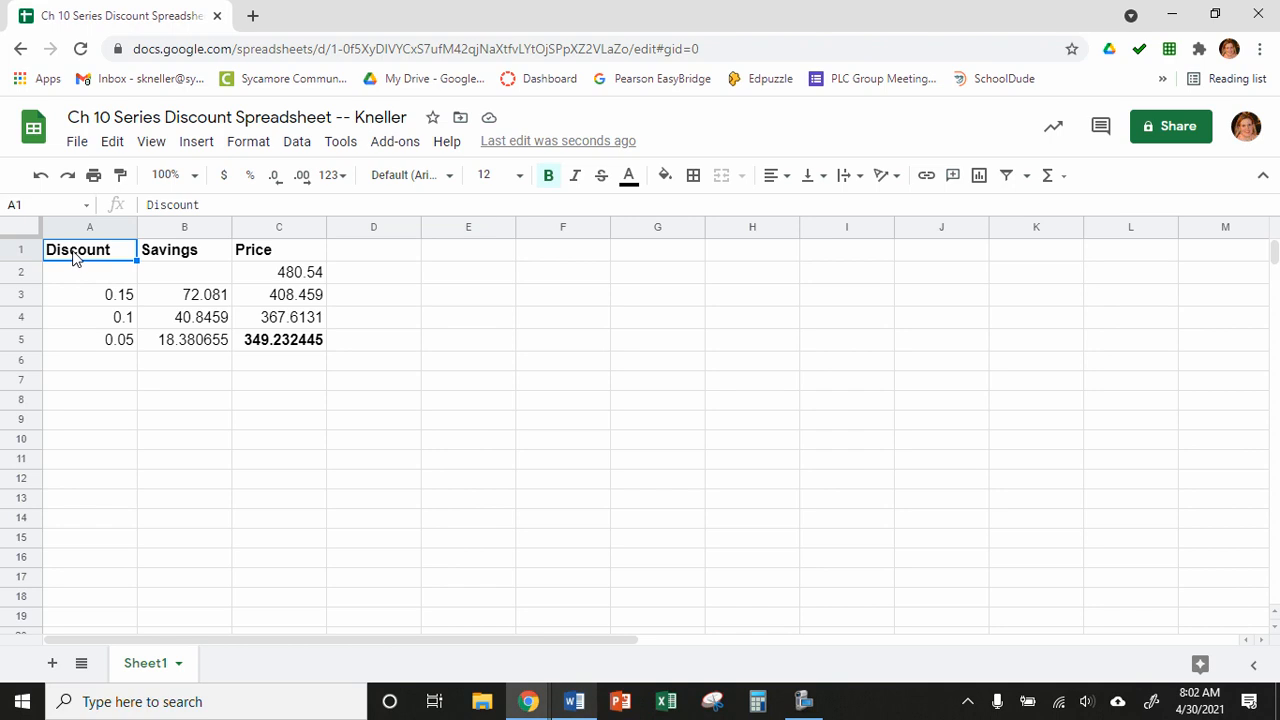
{"action": "left_click_drag", "start_coordinate": [73, 257], "coordinate": [283, 343]}
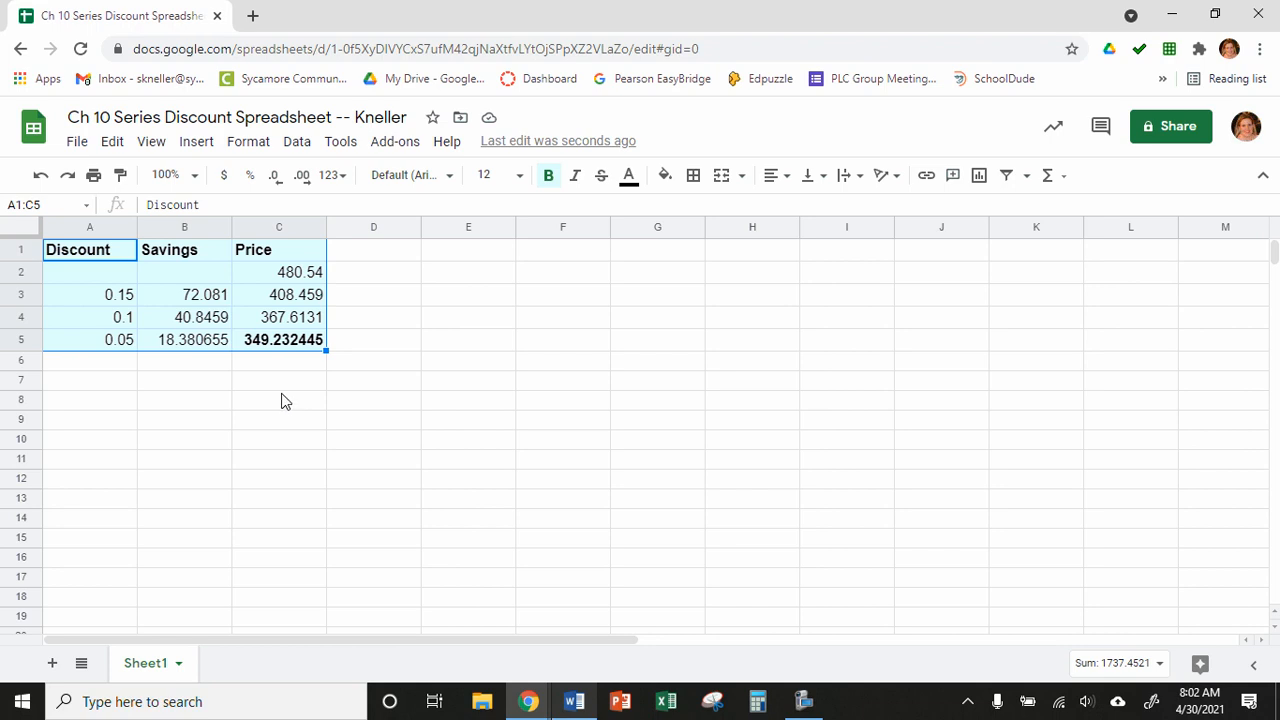
{"action": "right_click", "coordinate": [255, 273]}
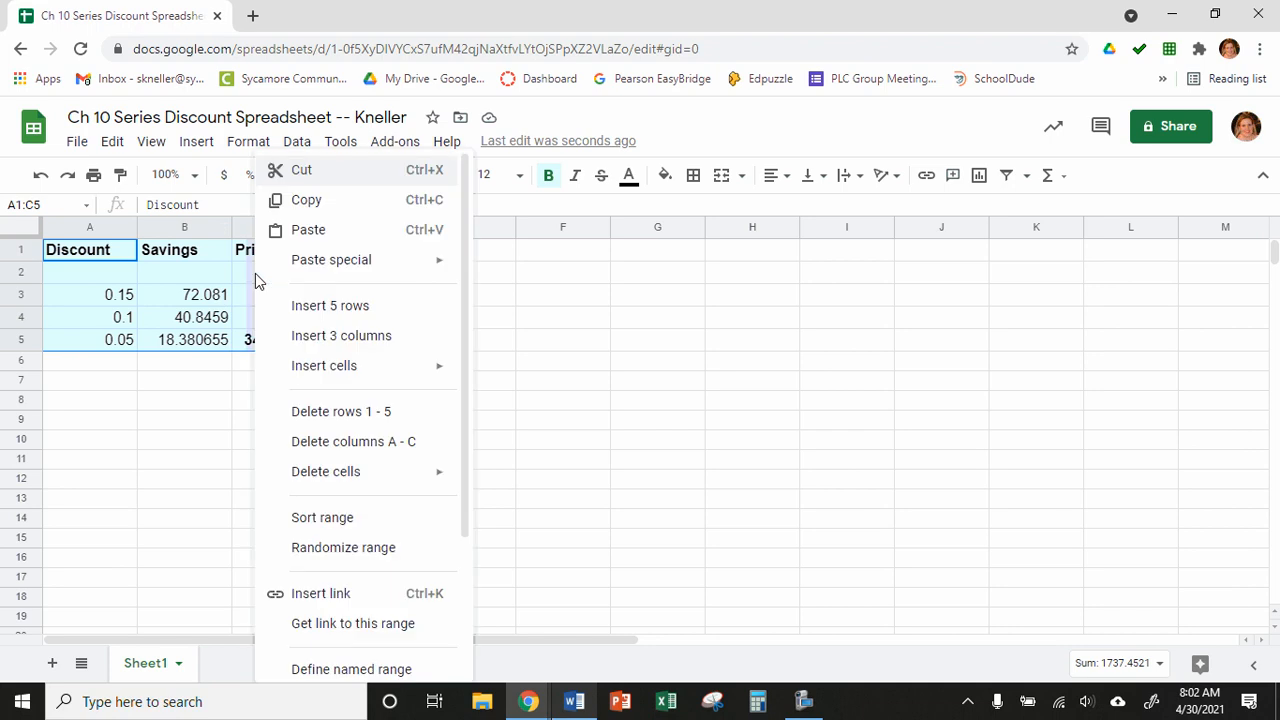
{"action": "left_click", "coordinate": [307, 200]}
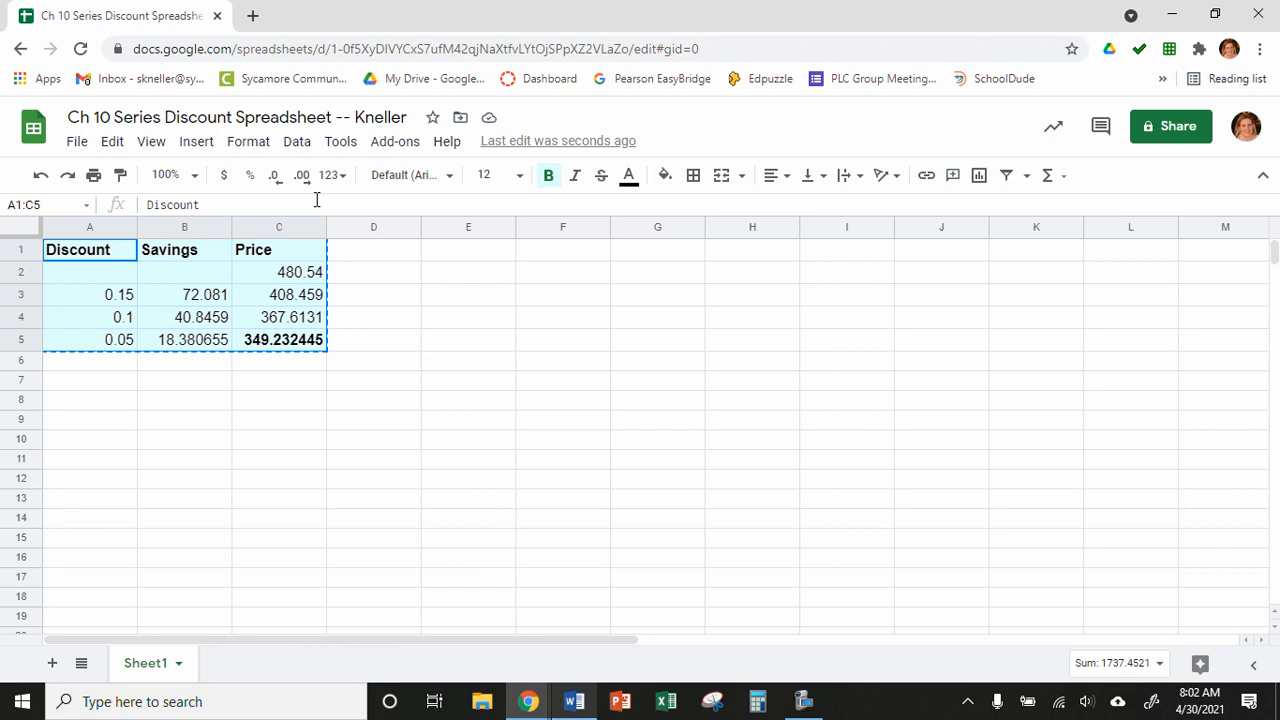
- Paste the copied discount table into the sheet starting at cell E1
{"action": "left_click", "coordinate": [112, 143]}
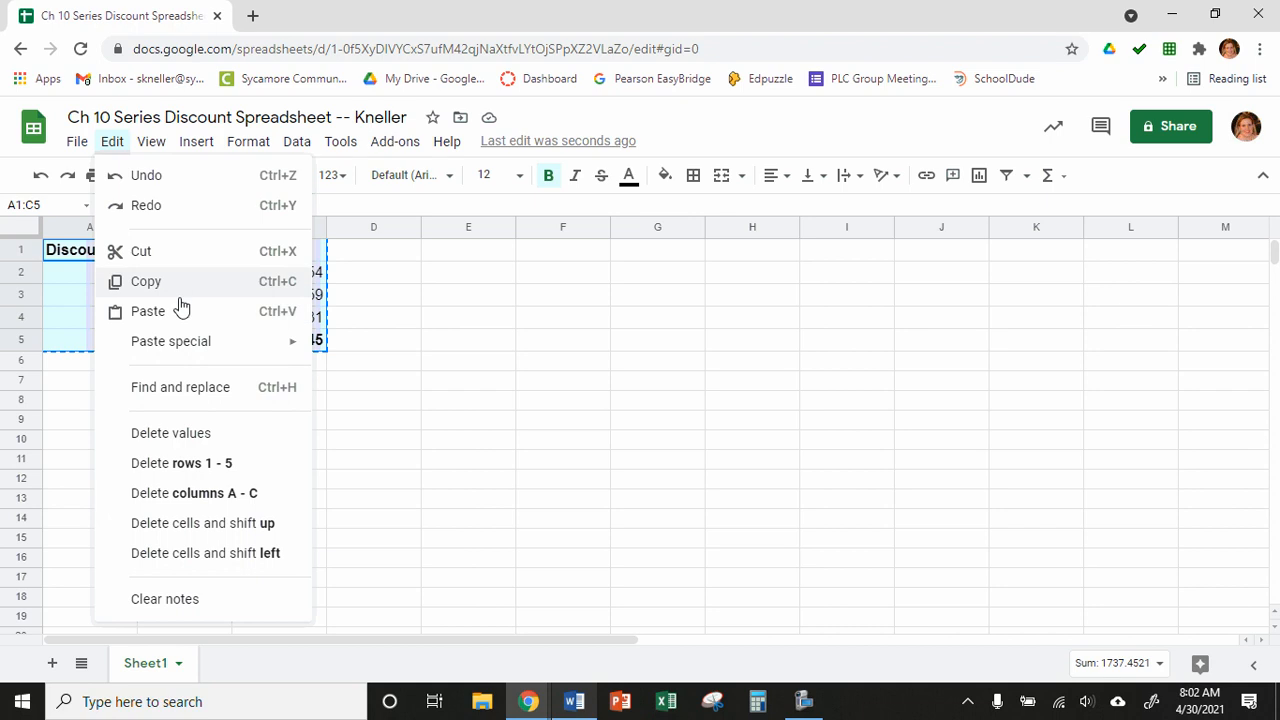
{"action": "left_click", "coordinate": [449, 257]}
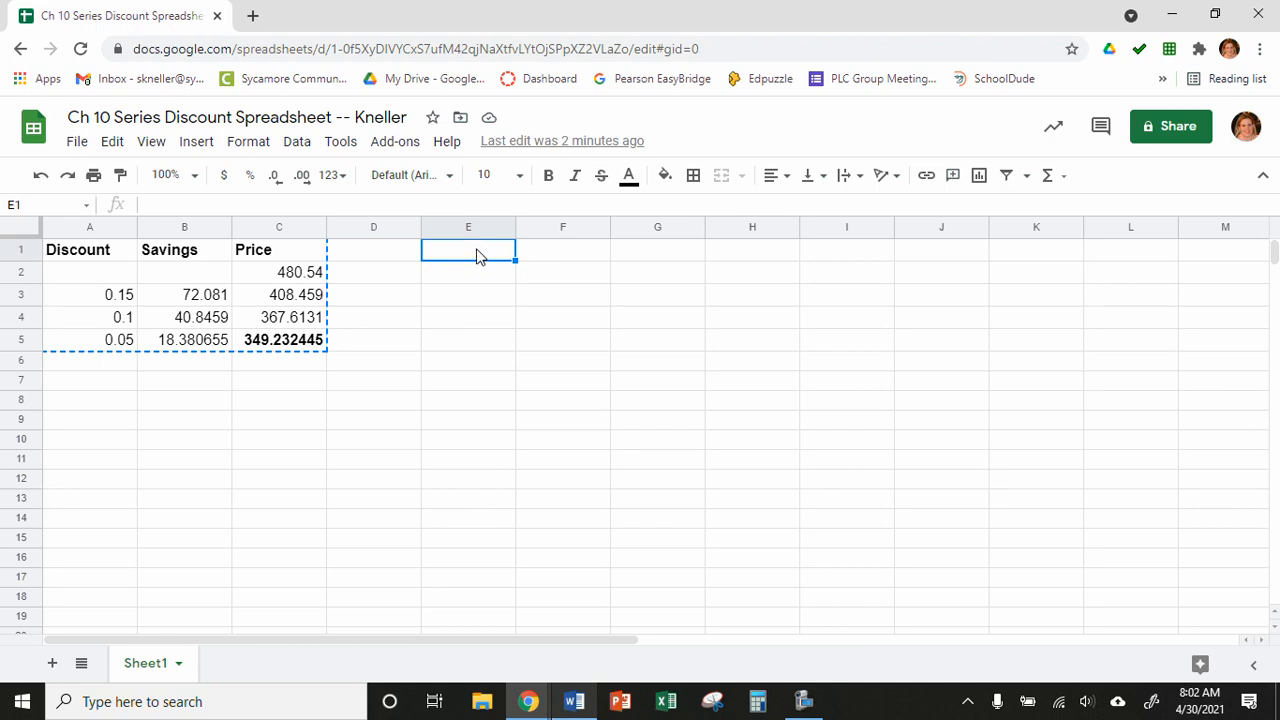
{"action": "right_click", "coordinate": [477, 256]}
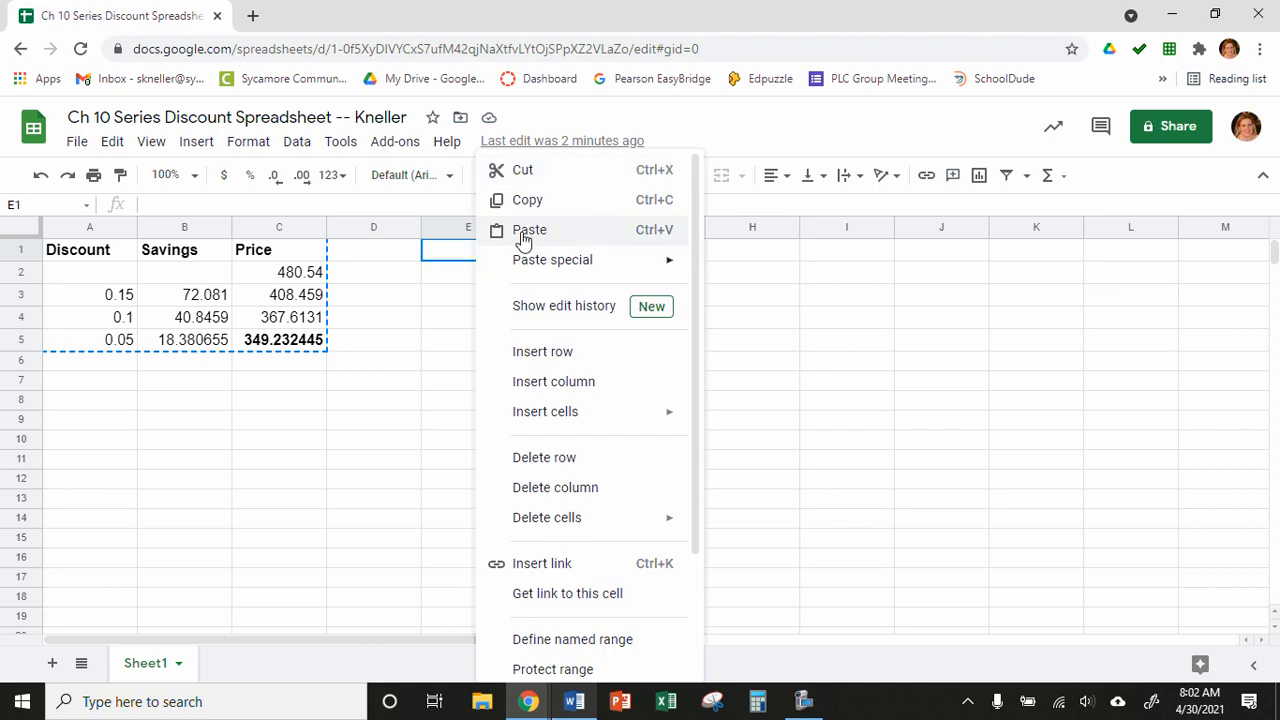
{"action": "left_click", "coordinate": [522, 232]}
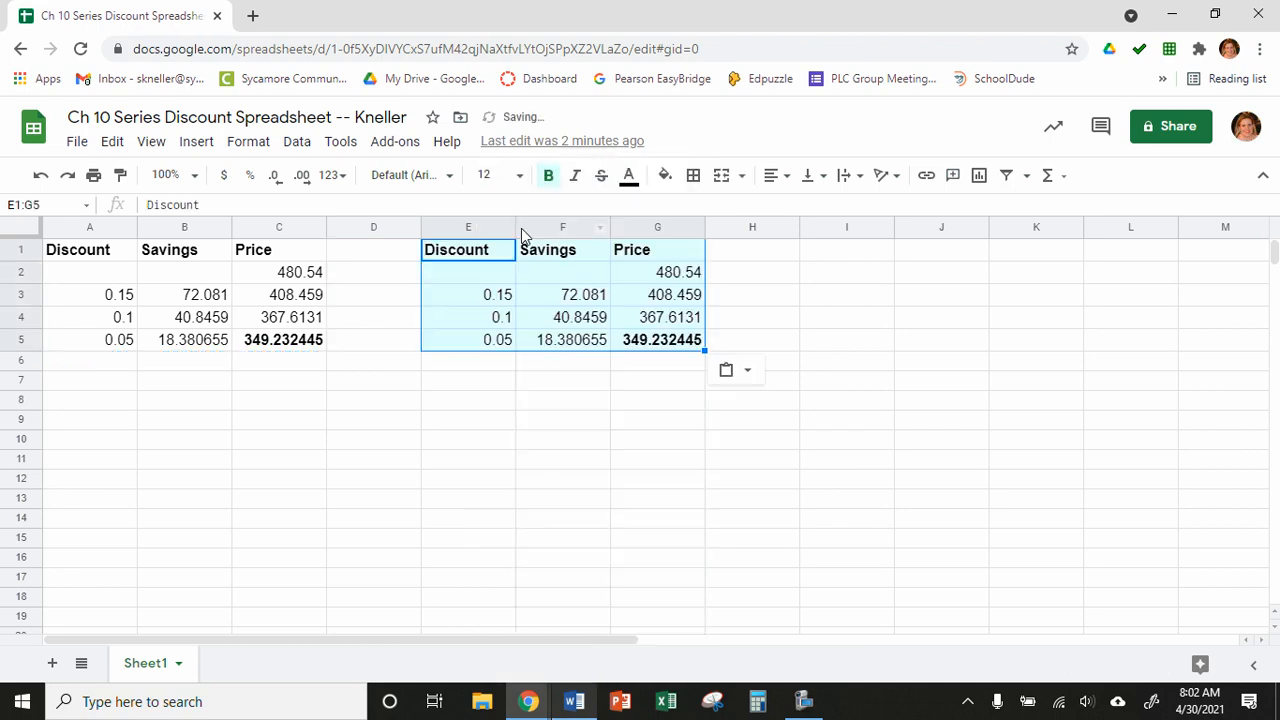
- Paste another copy of the discount table starting at cell I1
{"action": "left_click", "coordinate": [112, 143]}
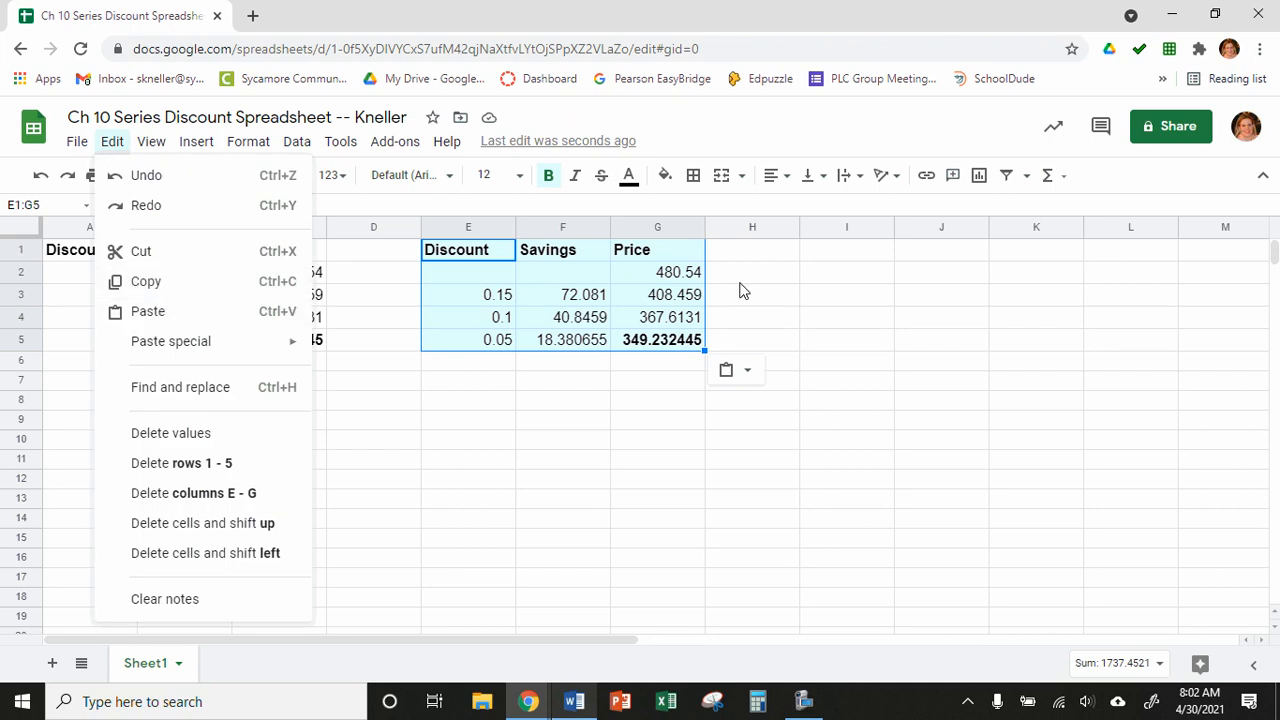
{"action": "left_click", "coordinate": [829, 256]}
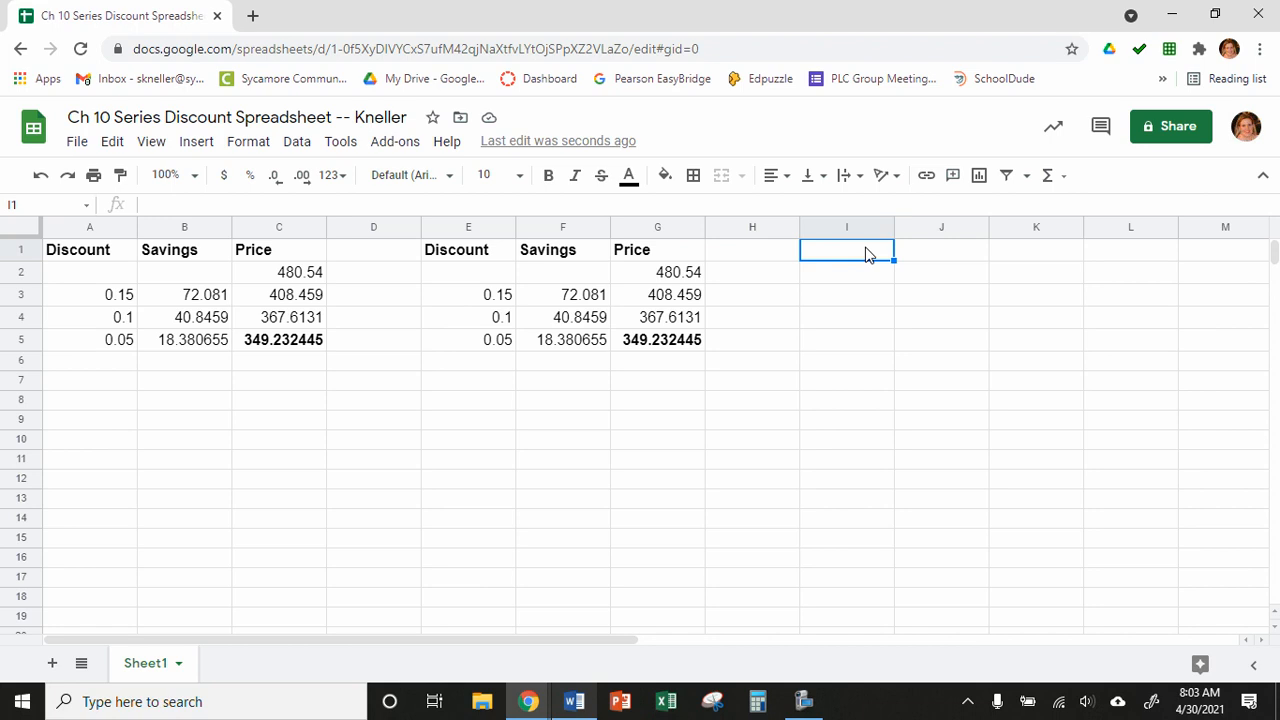
{"action": "right_click", "coordinate": [866, 254]}
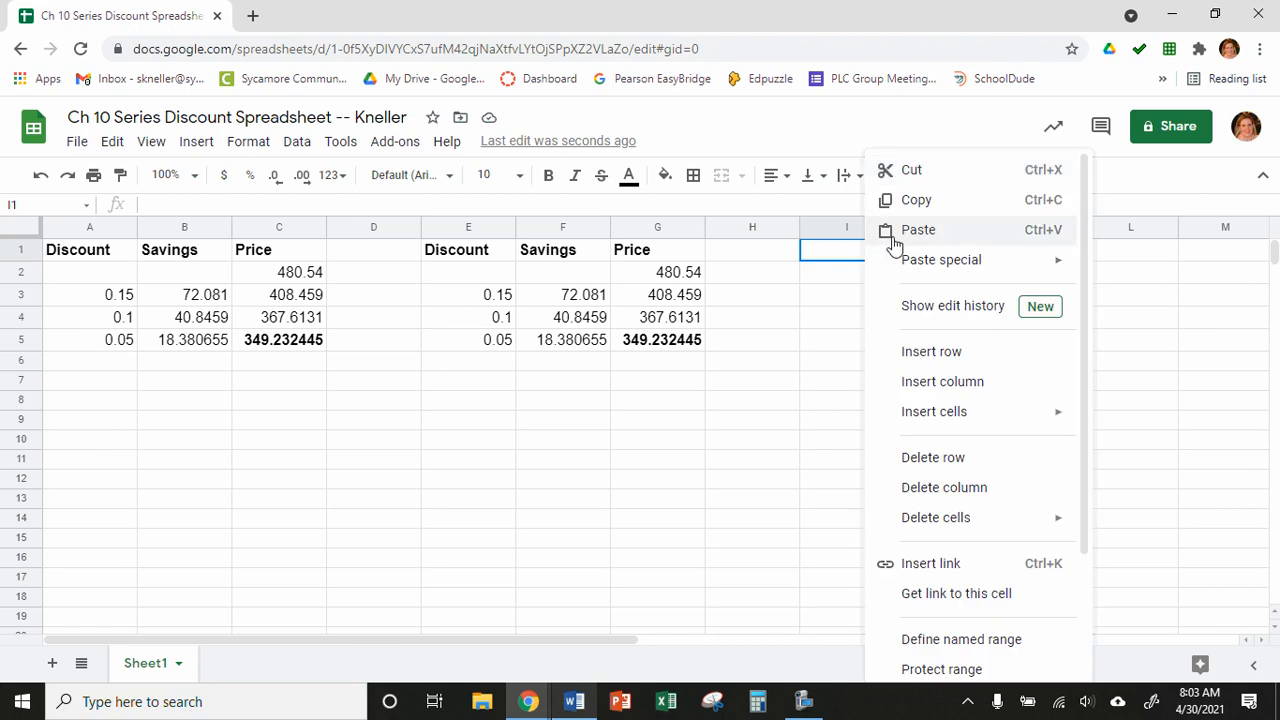
{"action": "left_click", "coordinate": [895, 231]}
{"action": "left_click", "coordinate": [735, 343]}
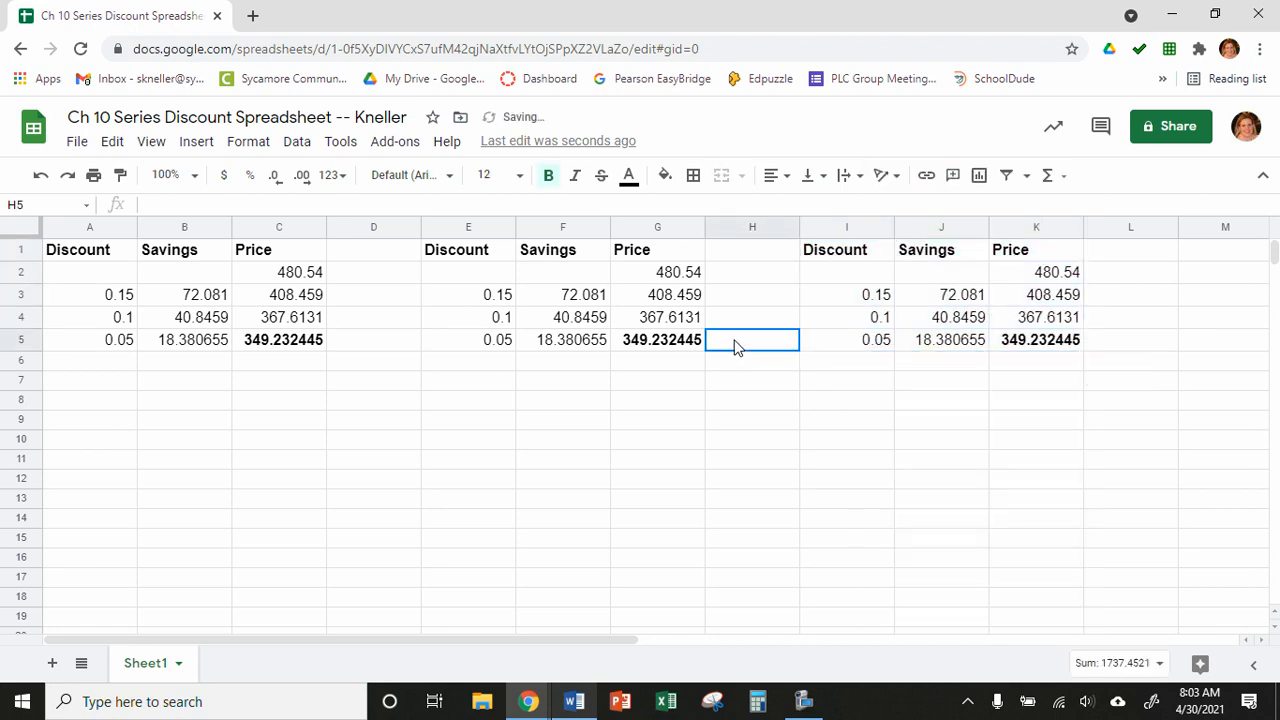
- Examine the formulas in Savings cell F3 and Price cell G3 of the second table against list price cell G2
{"action": "left_click", "coordinate": [657, 272]}
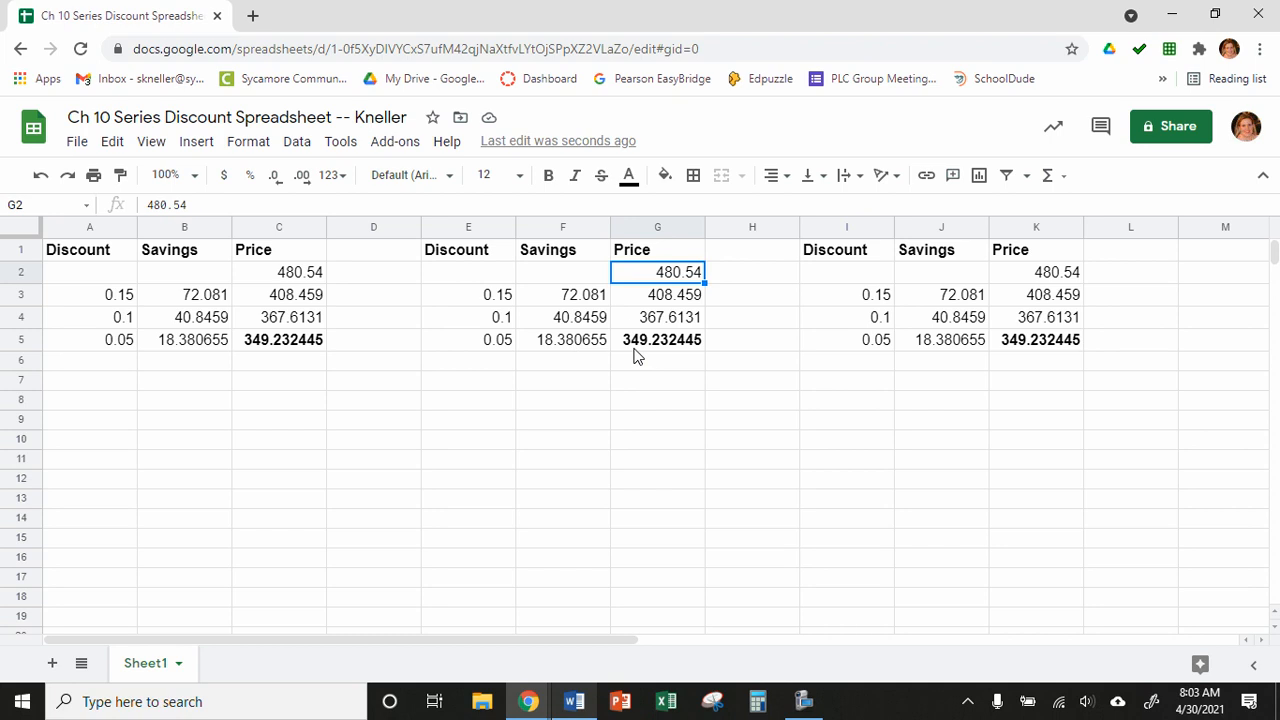
{"action": "left_click", "coordinate": [649, 299]}
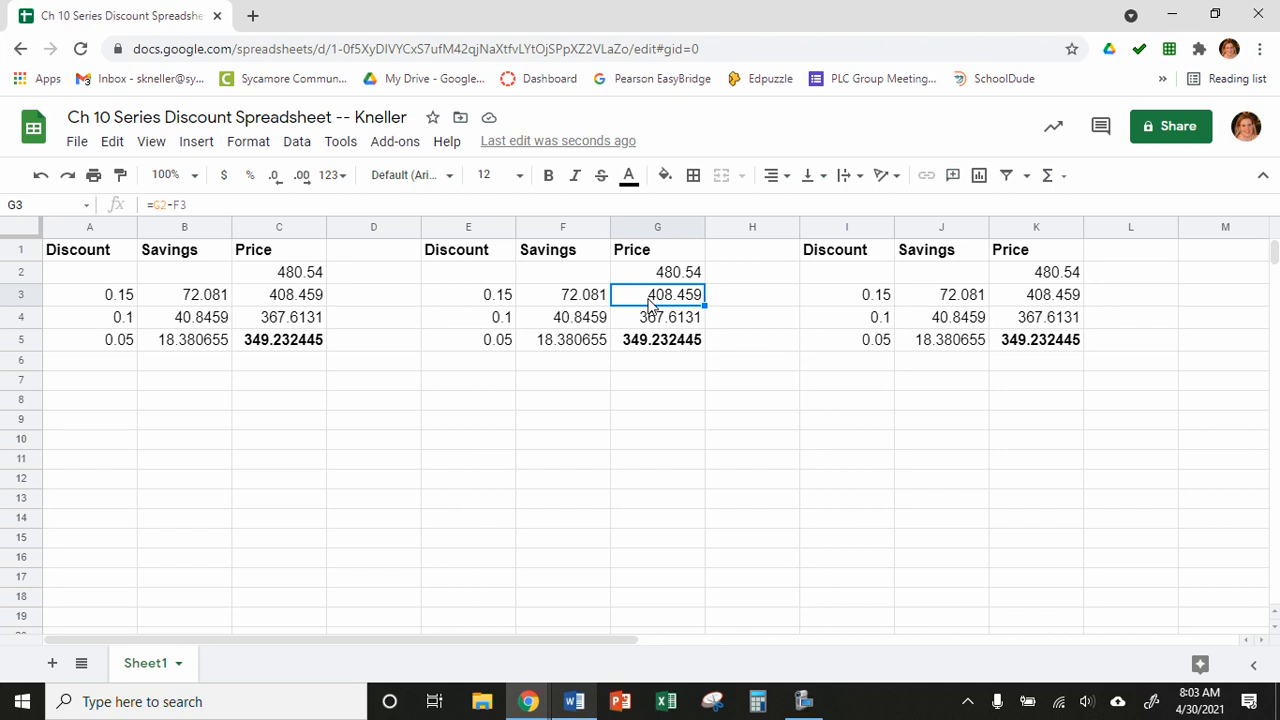
{"action": "left_click", "coordinate": [576, 300]}
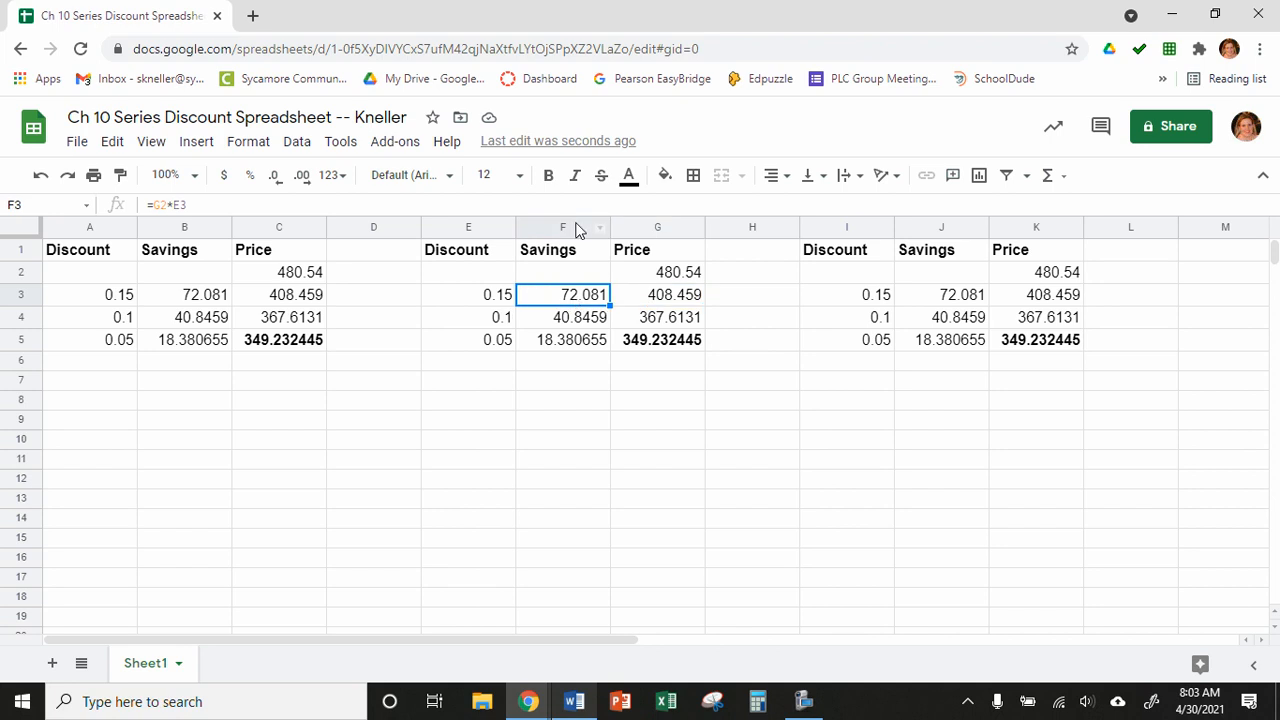
{"action": "left_click", "coordinate": [666, 297]}
{"action": "left_click", "coordinate": [586, 301]}
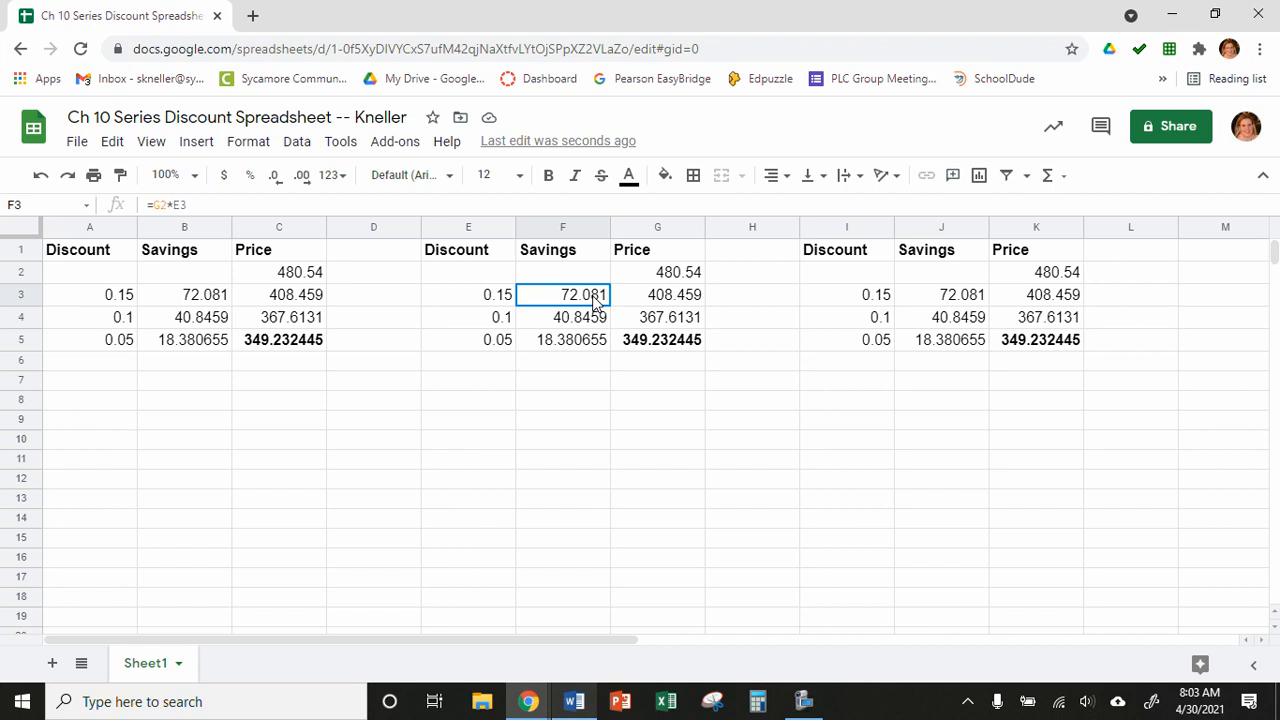
{"action": "triple_click", "coordinate": [209, 205]}
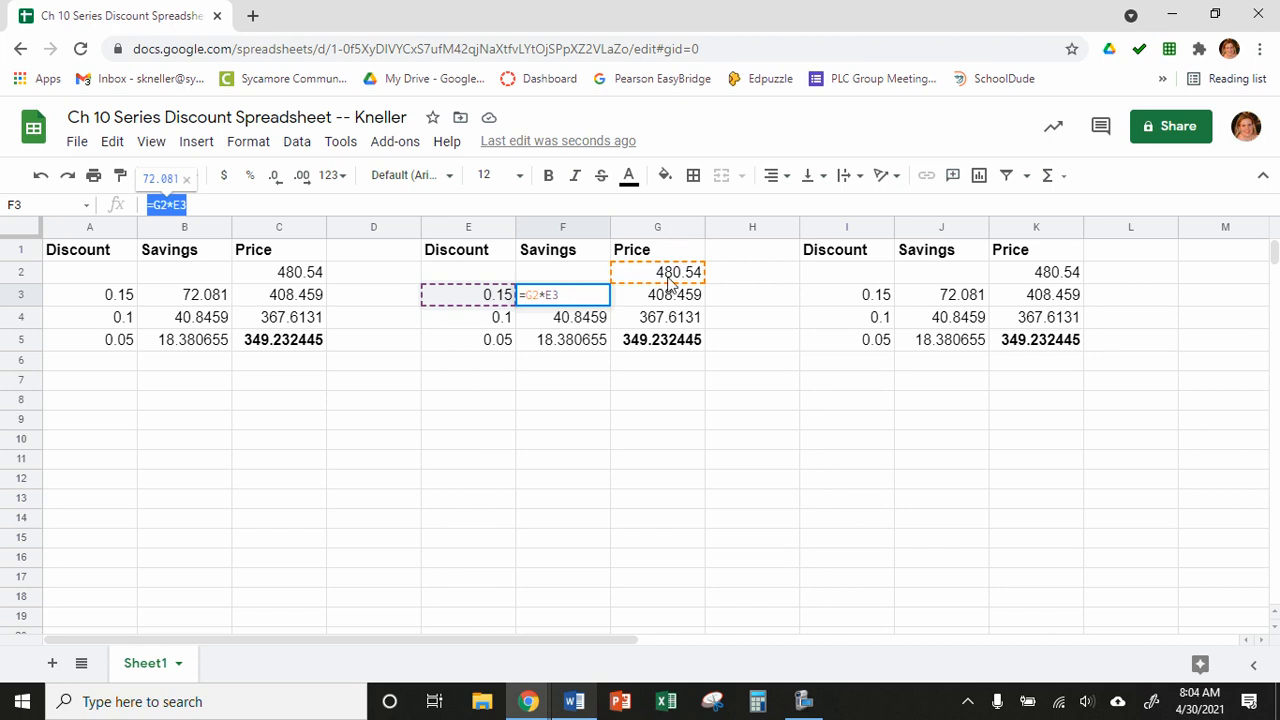
{"action": "left_click", "coordinate": [465, 316]}
{"action": "left_click", "coordinate": [642, 303]}
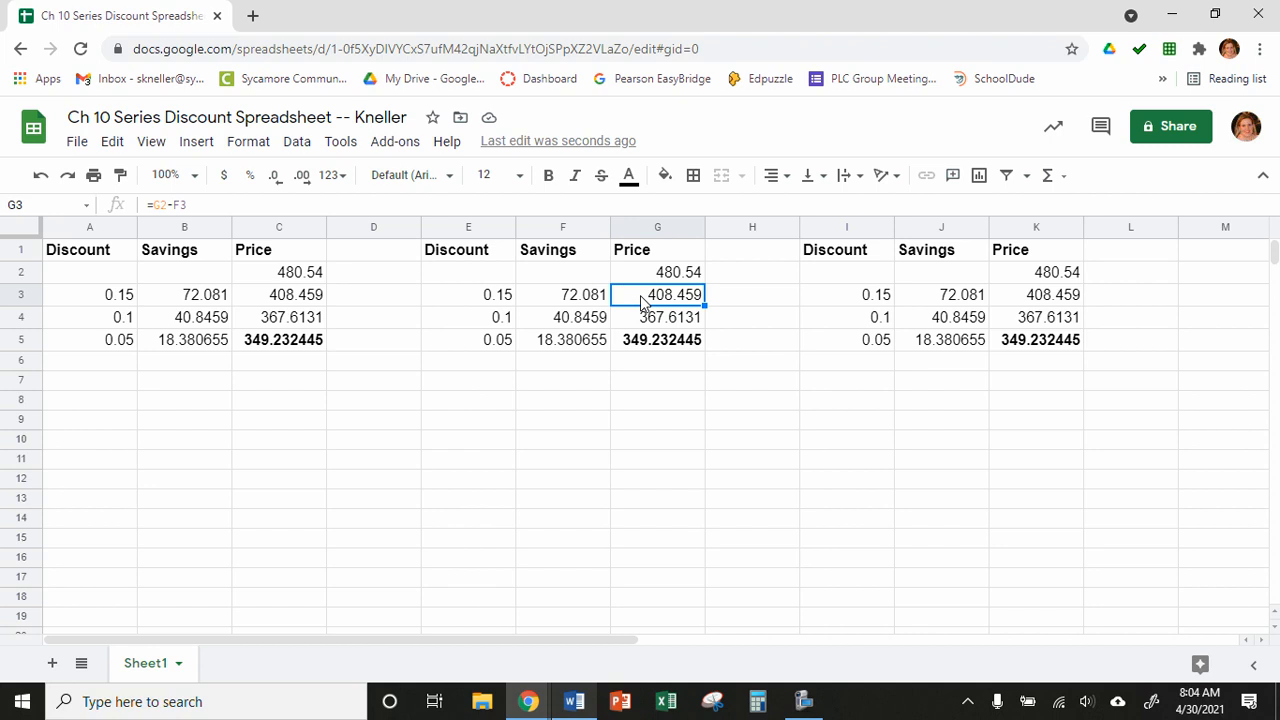
- Read the changes in item 15 of the Word instructions and set the list price in cell G2 to 6750
{"action": "left_click", "coordinate": [647, 276]}
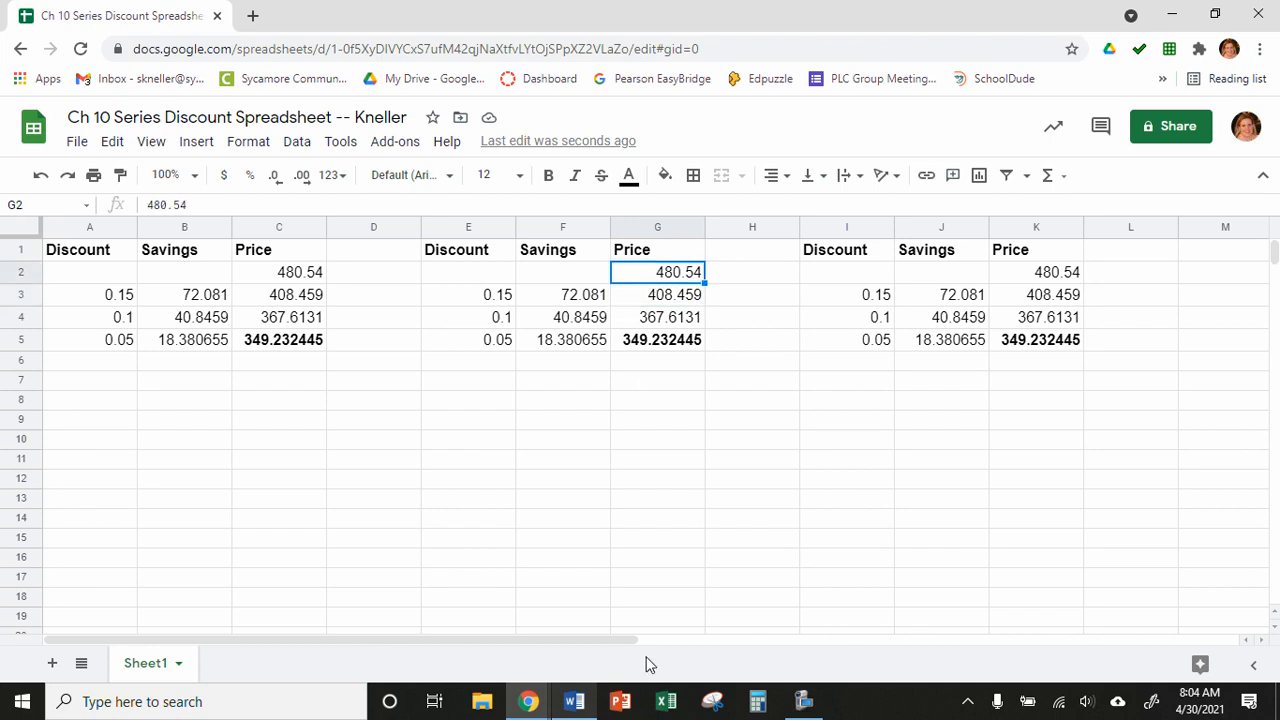
{"action": "left_click", "coordinate": [574, 701]}
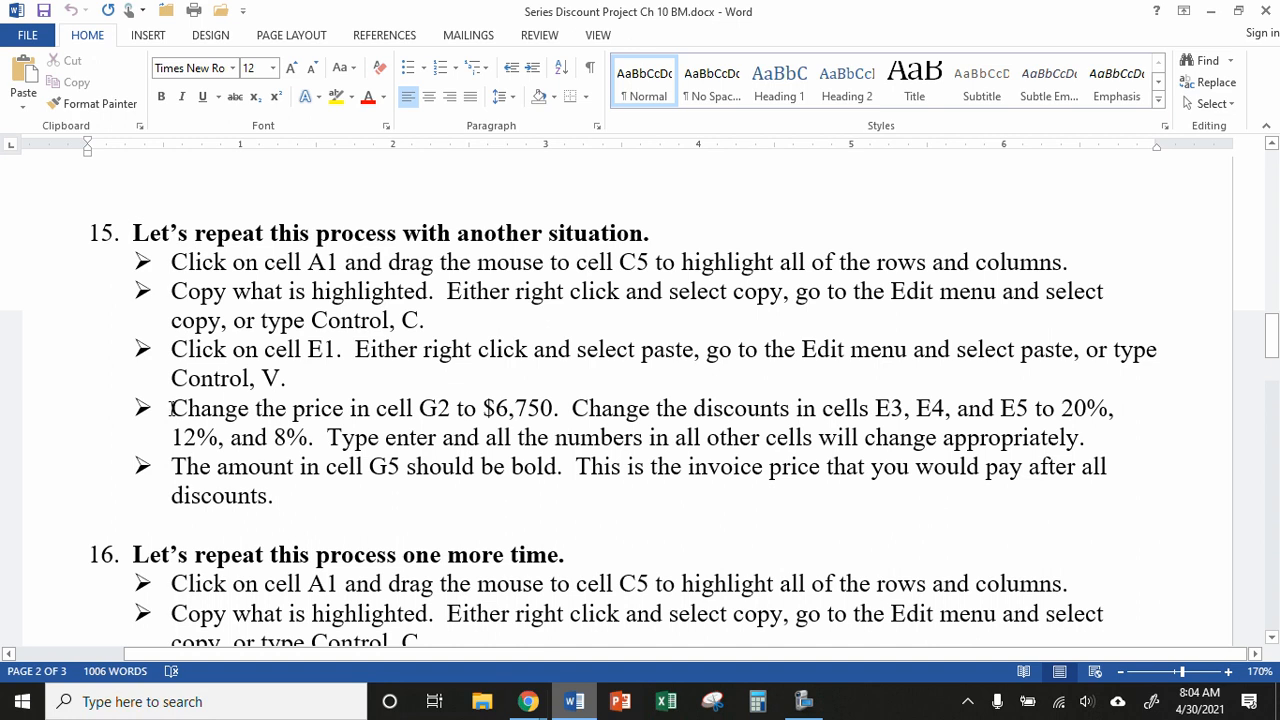
{"action": "left_click_drag", "start_coordinate": [171, 409], "coordinate": [320, 506]}
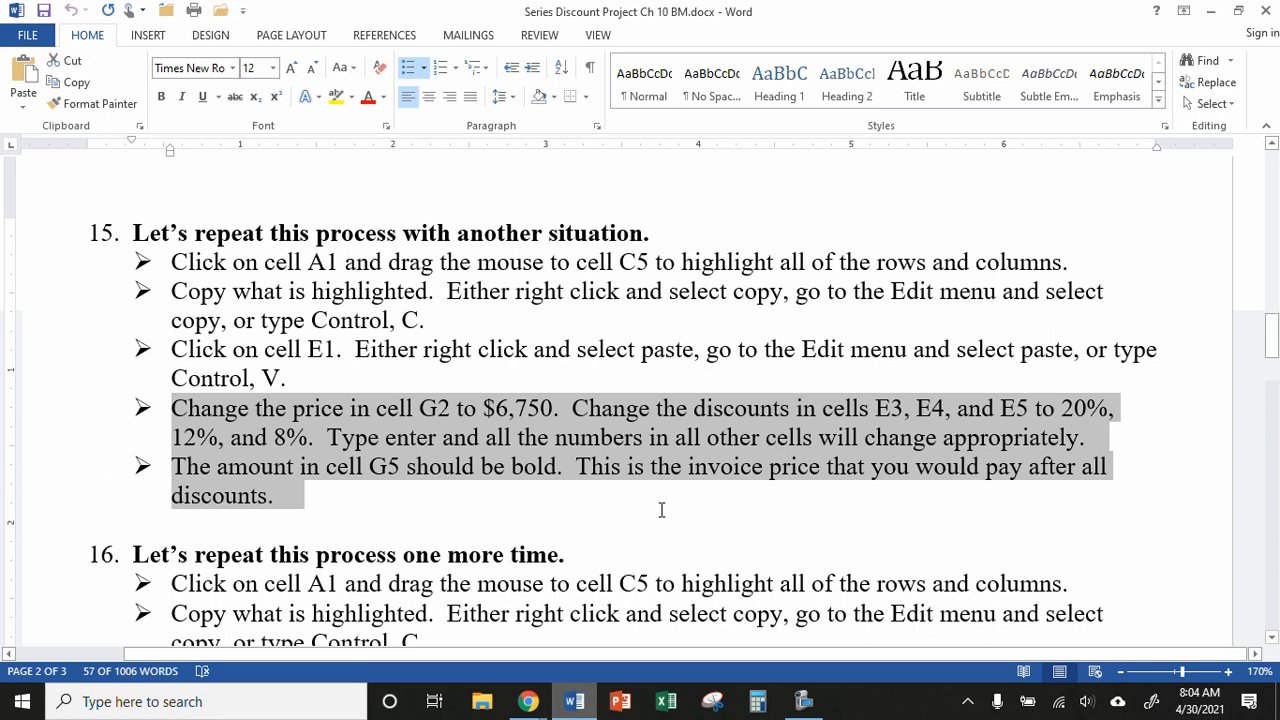
{"action": "left_click", "coordinate": [583, 706]}
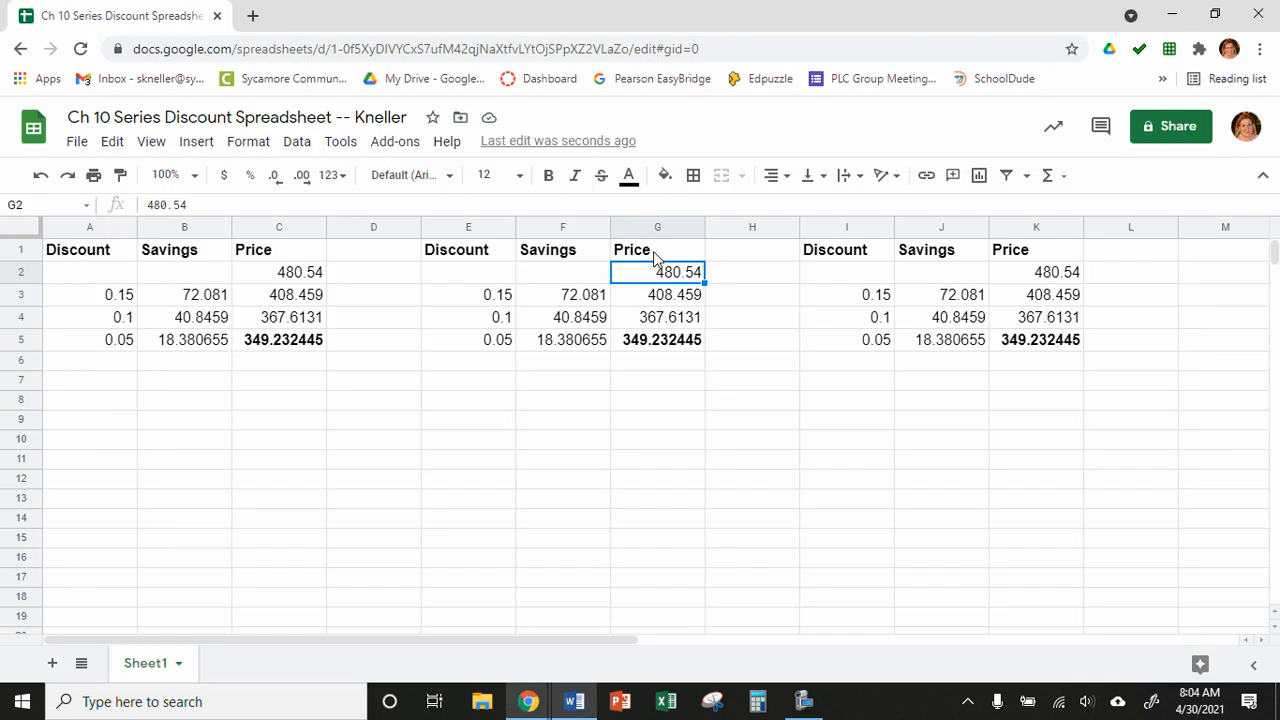
{"action": "double_click", "coordinate": [655, 273]}
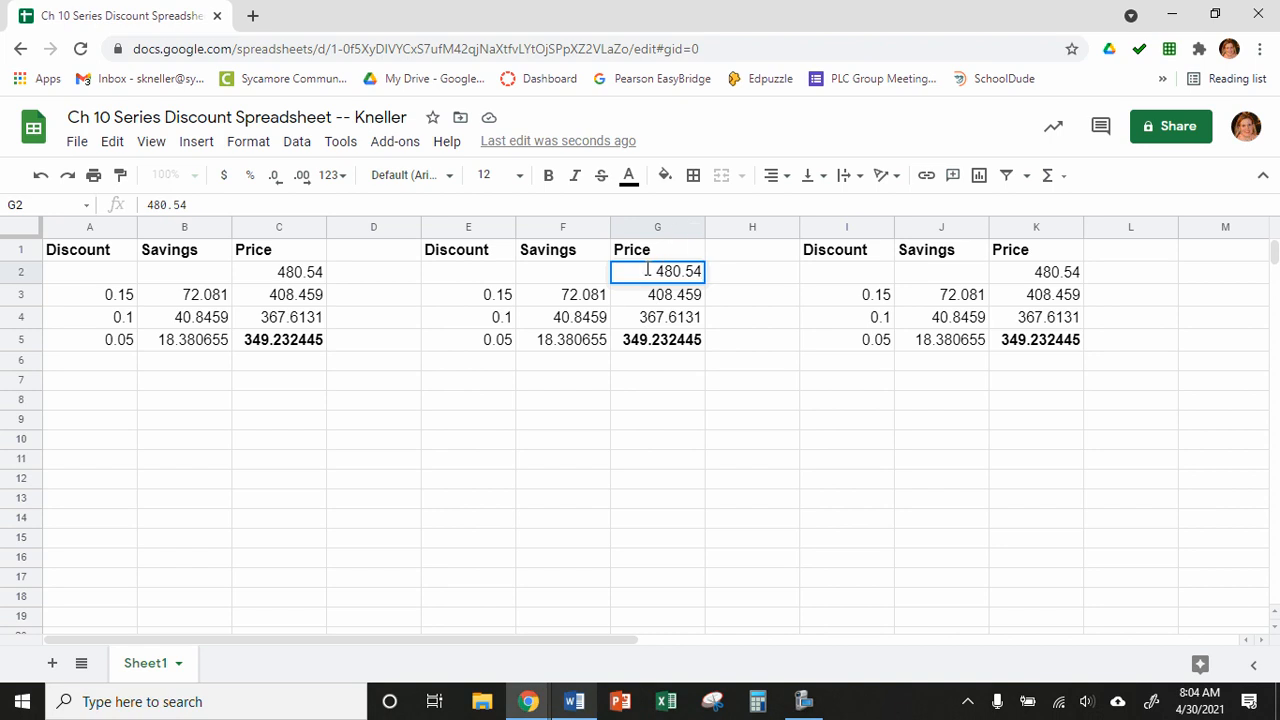
{"action": "left_click_drag", "start_coordinate": [652, 272], "coordinate": [703, 272]}
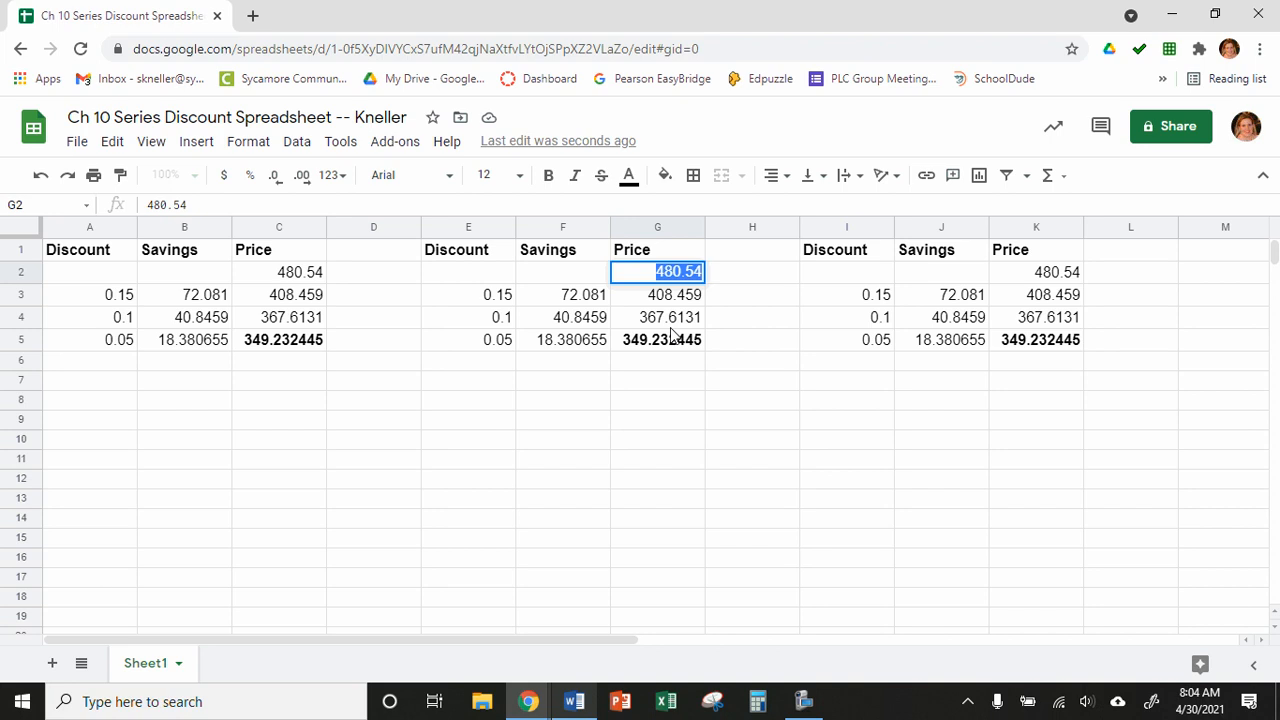
{"action": "type", "text": "6750"}
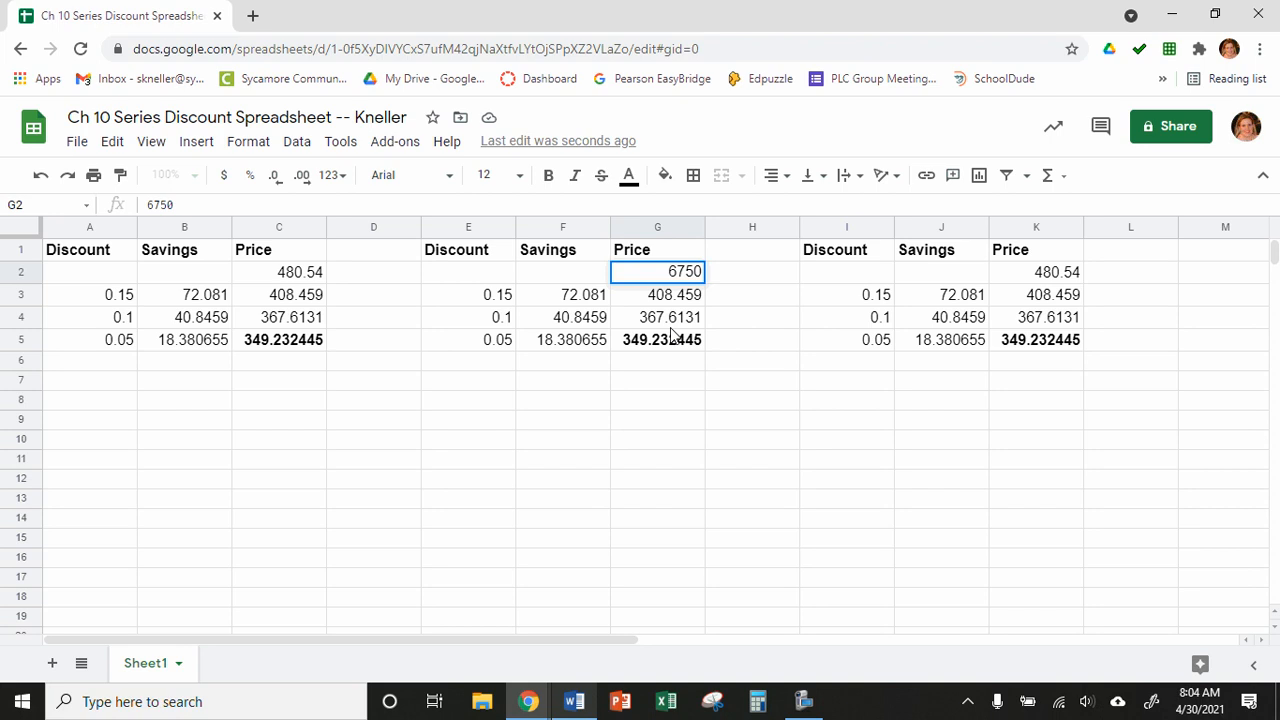
{"action": "key", "text": "Return"}
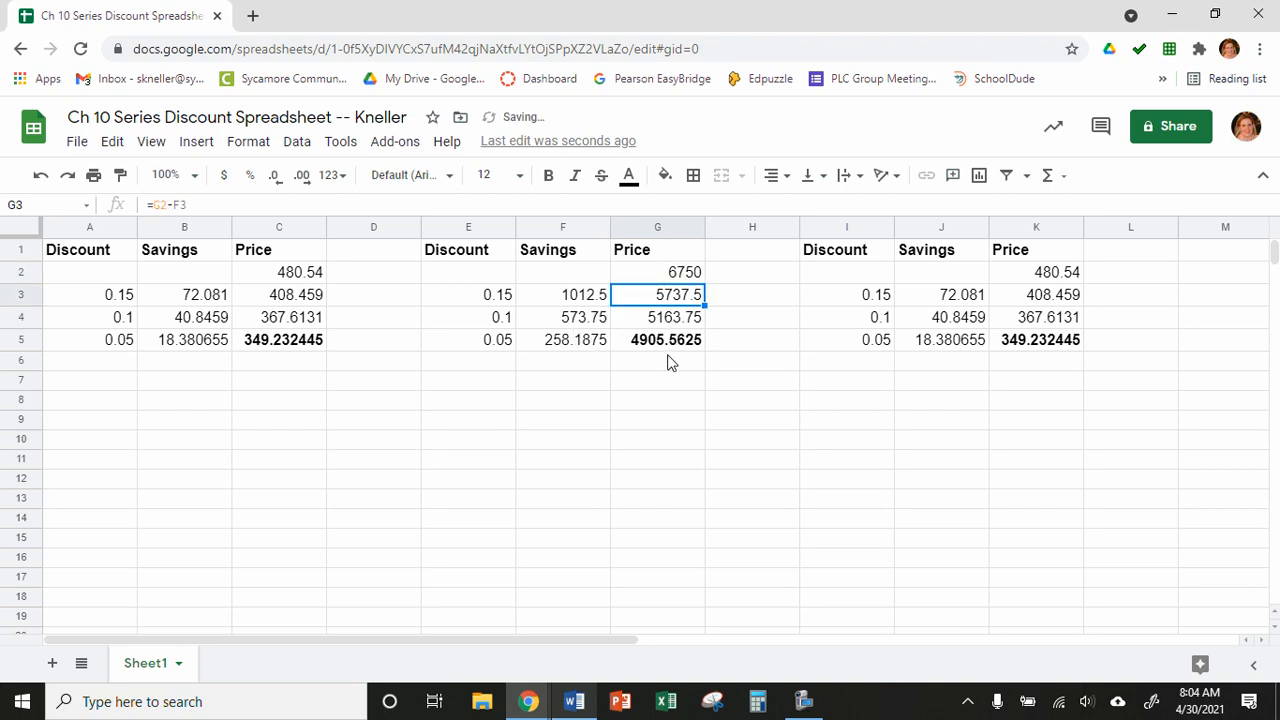
- Check the required discounts in the Word instructions and set the first discount in cell E3 to 0.20
{"action": "left_click", "coordinate": [462, 298]}
{"action": "left_click", "coordinate": [467, 322]}
{"action": "left_click", "coordinate": [468, 342]}
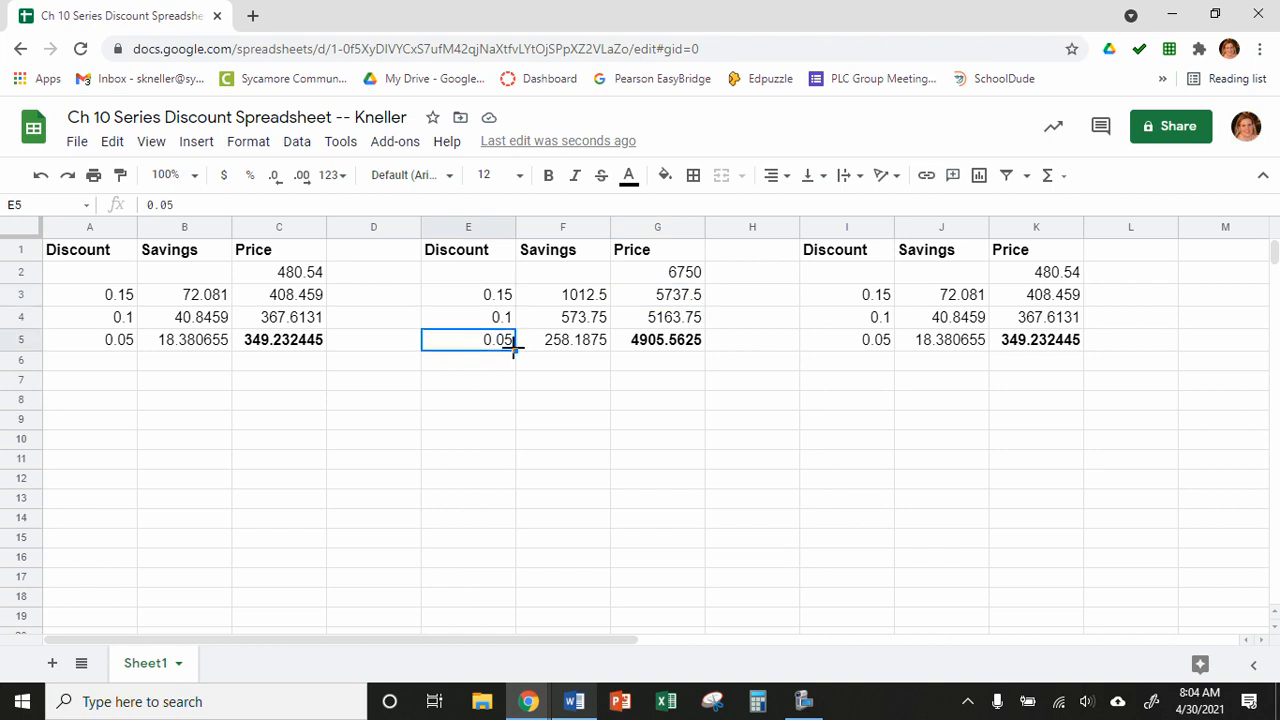
{"action": "left_click", "coordinate": [480, 298]}
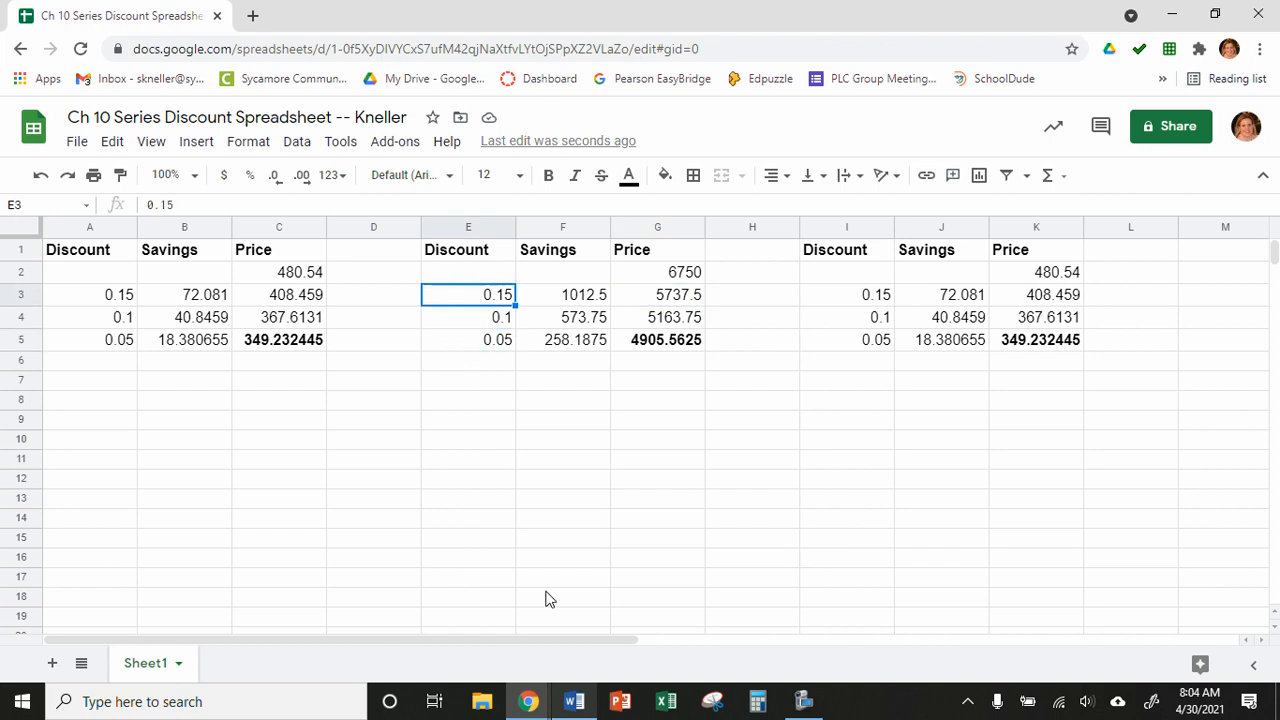
{"action": "left_click", "coordinate": [575, 702]}
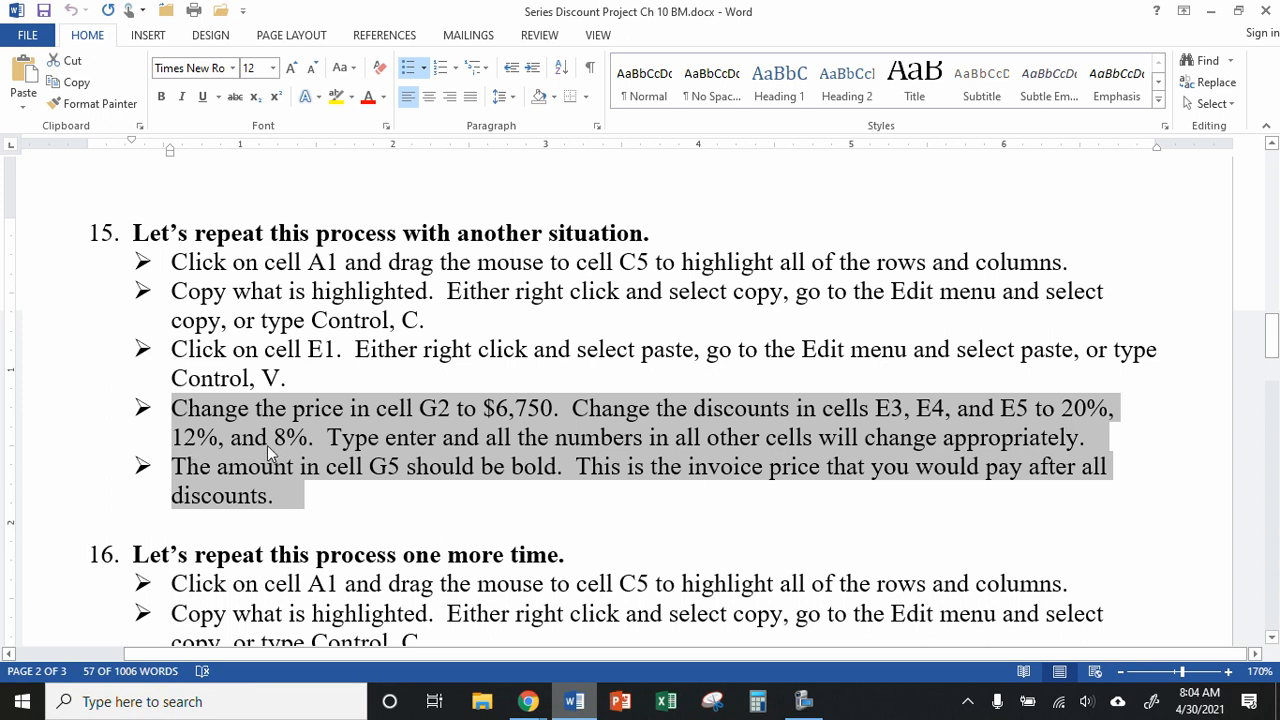
{"action": "left_click", "coordinate": [527, 701]}
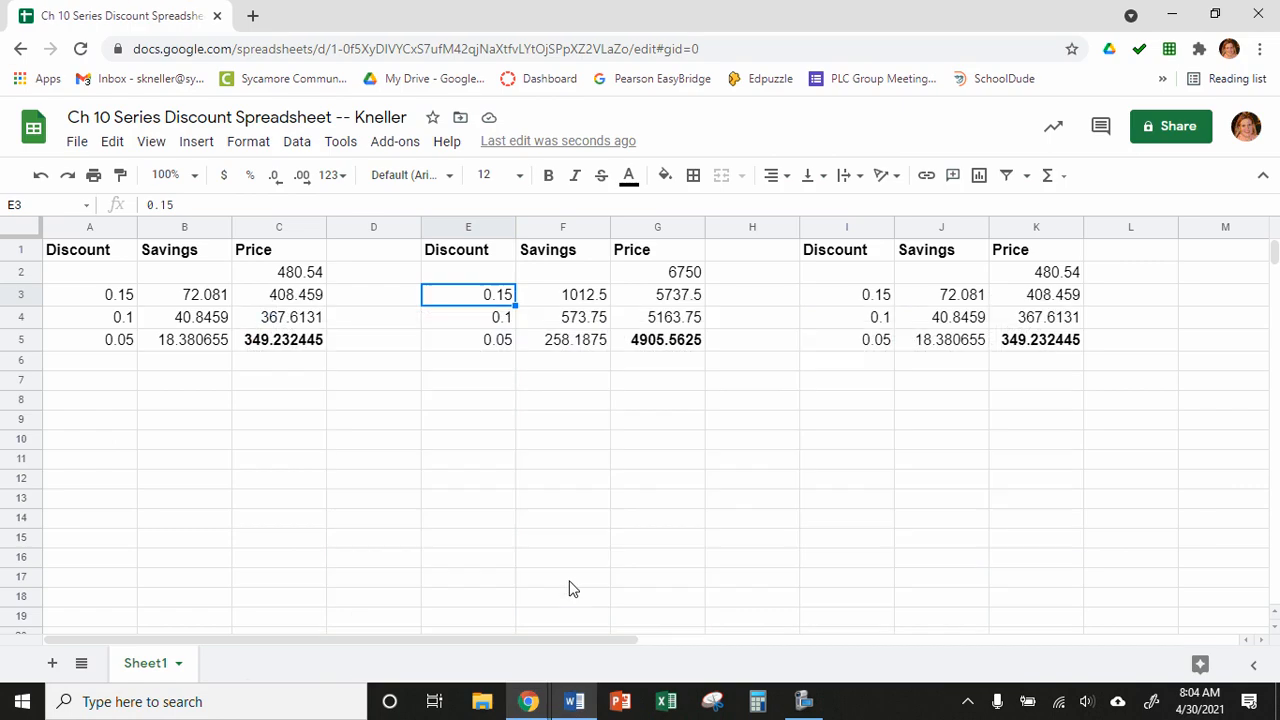
{"action": "double_click", "coordinate": [500, 294]}
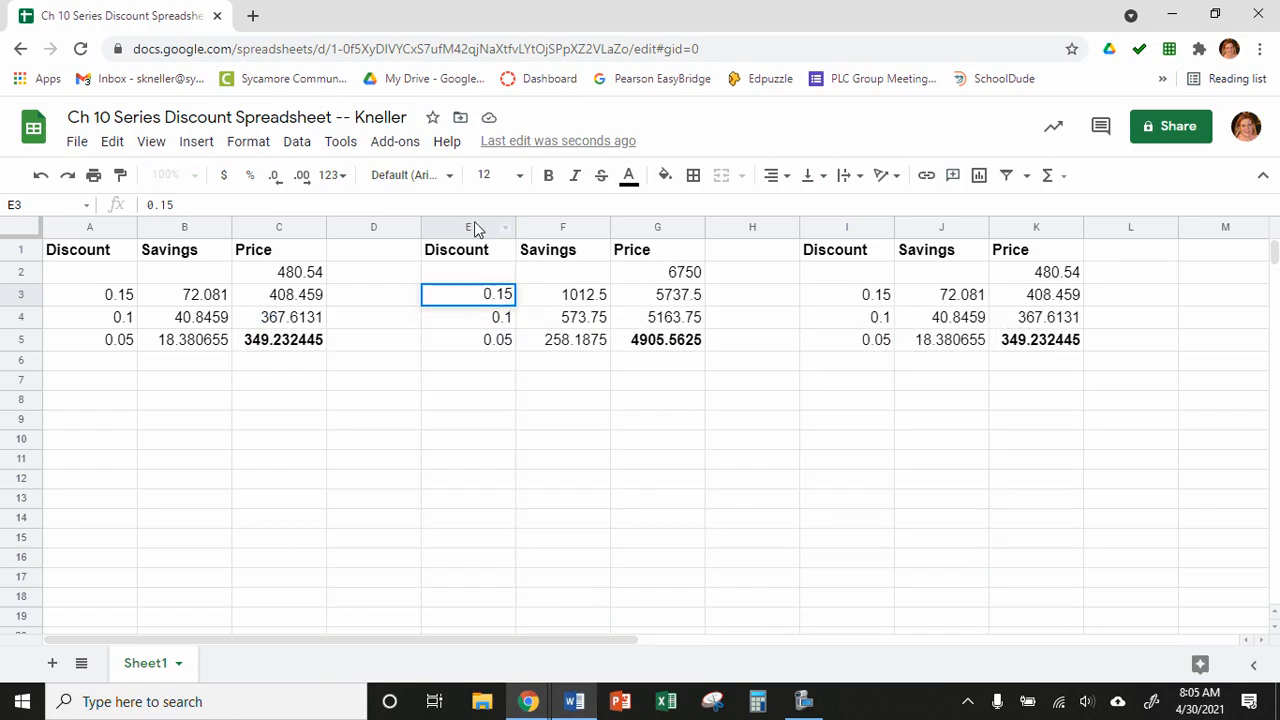
{"action": "key", "text": "BackSpace"}
{"action": "key", "text": "BackSpace"}
{"action": "type", "text": "20"}
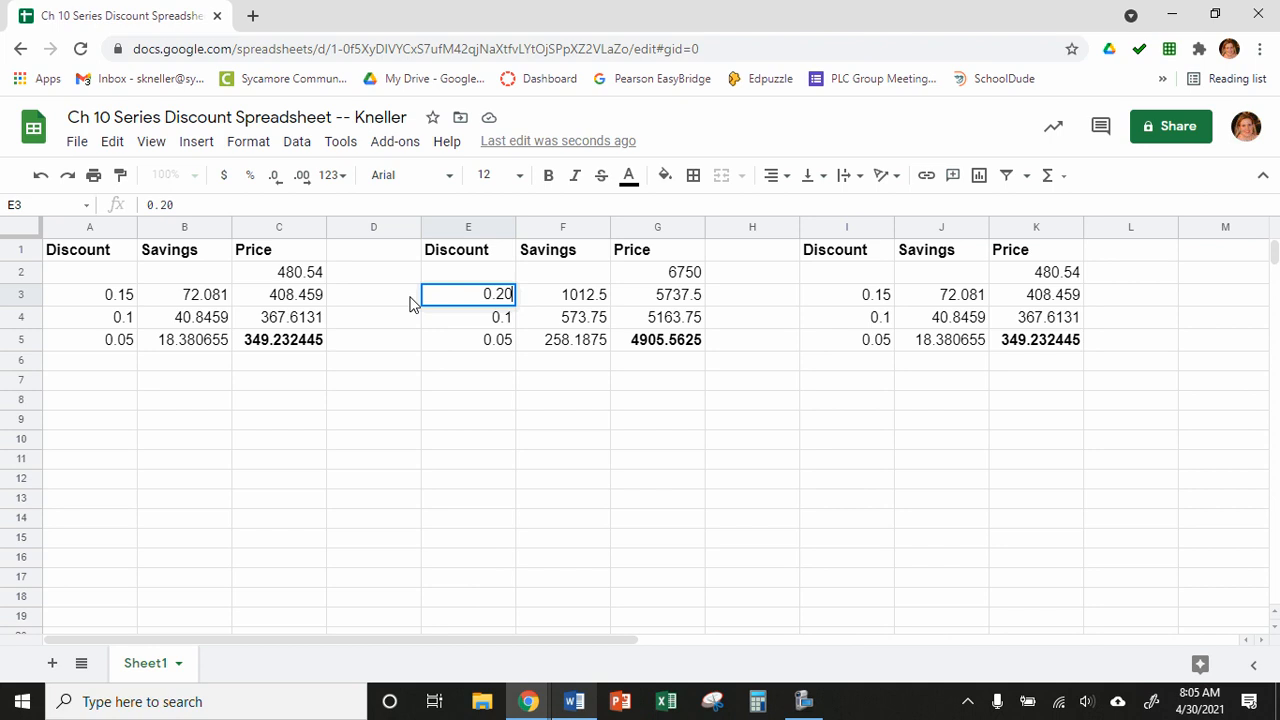
{"action": "key", "text": "Return"}
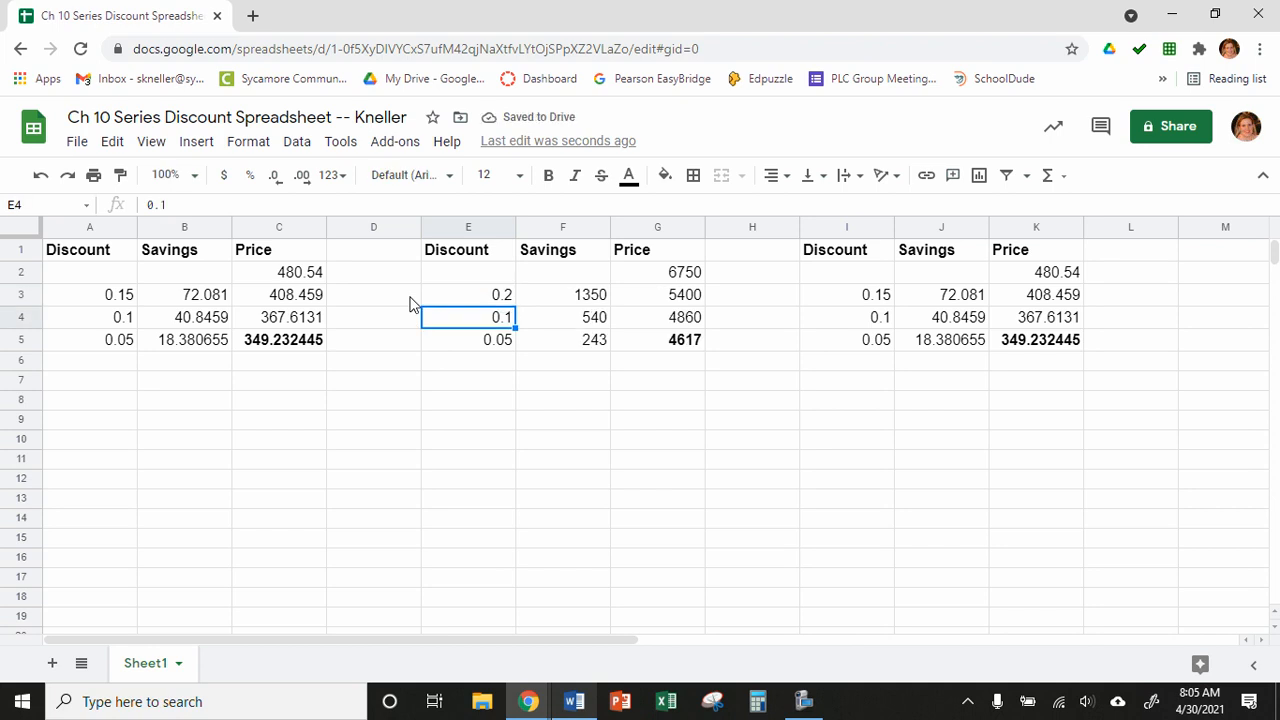
- Recheck item 15 in Word and set the second discount in cell E4 to 0.12
{"action": "left_click", "coordinate": [585, 705]}
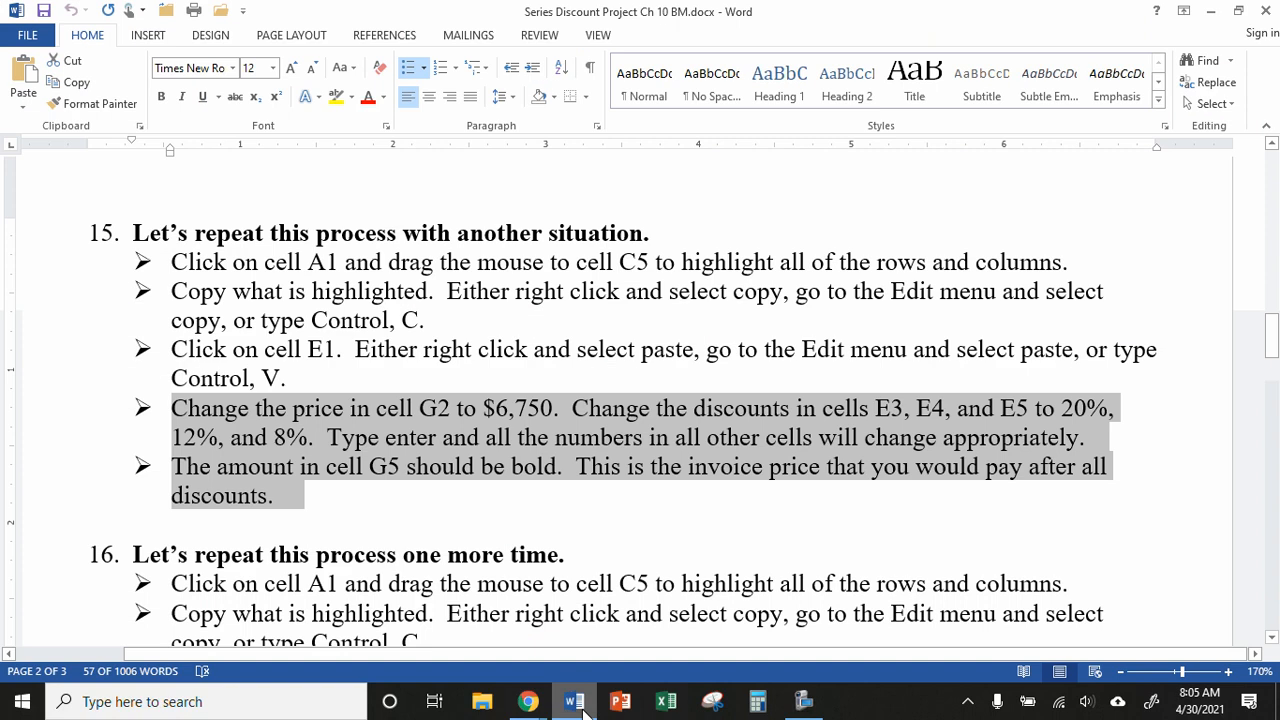
{"action": "left_click", "coordinate": [586, 707]}
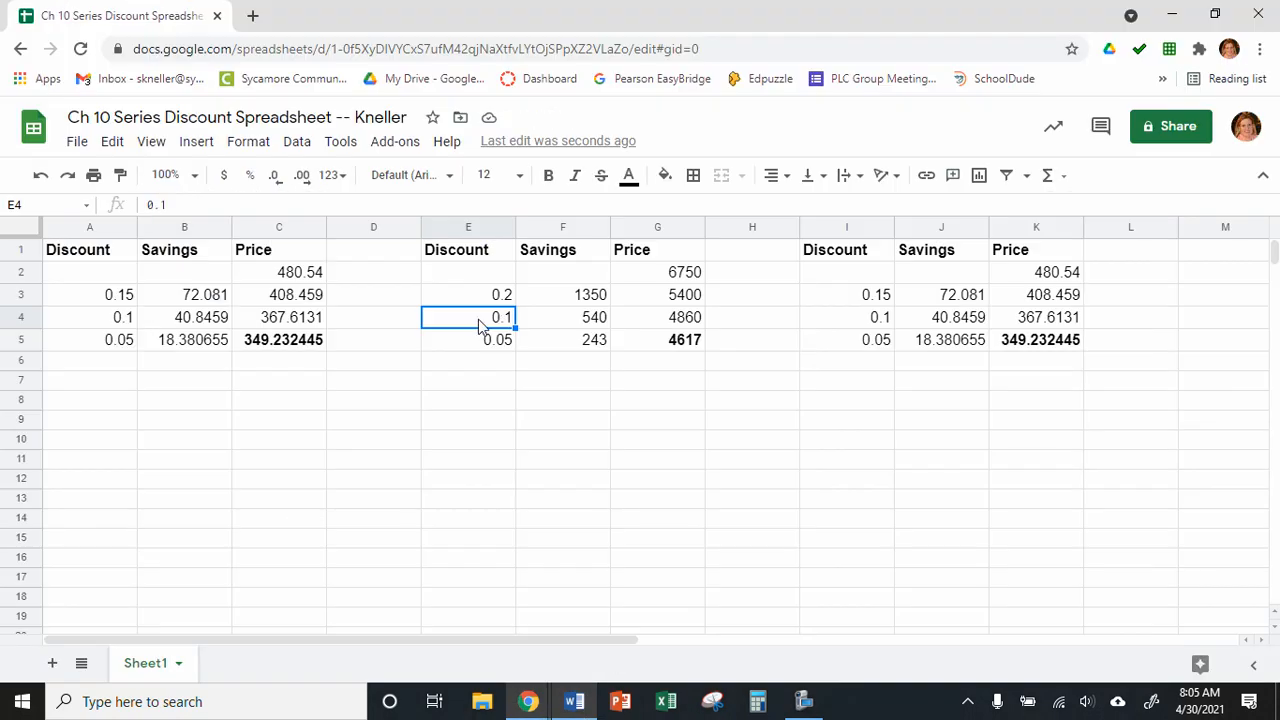
{"action": "double_click", "coordinate": [477, 324]}
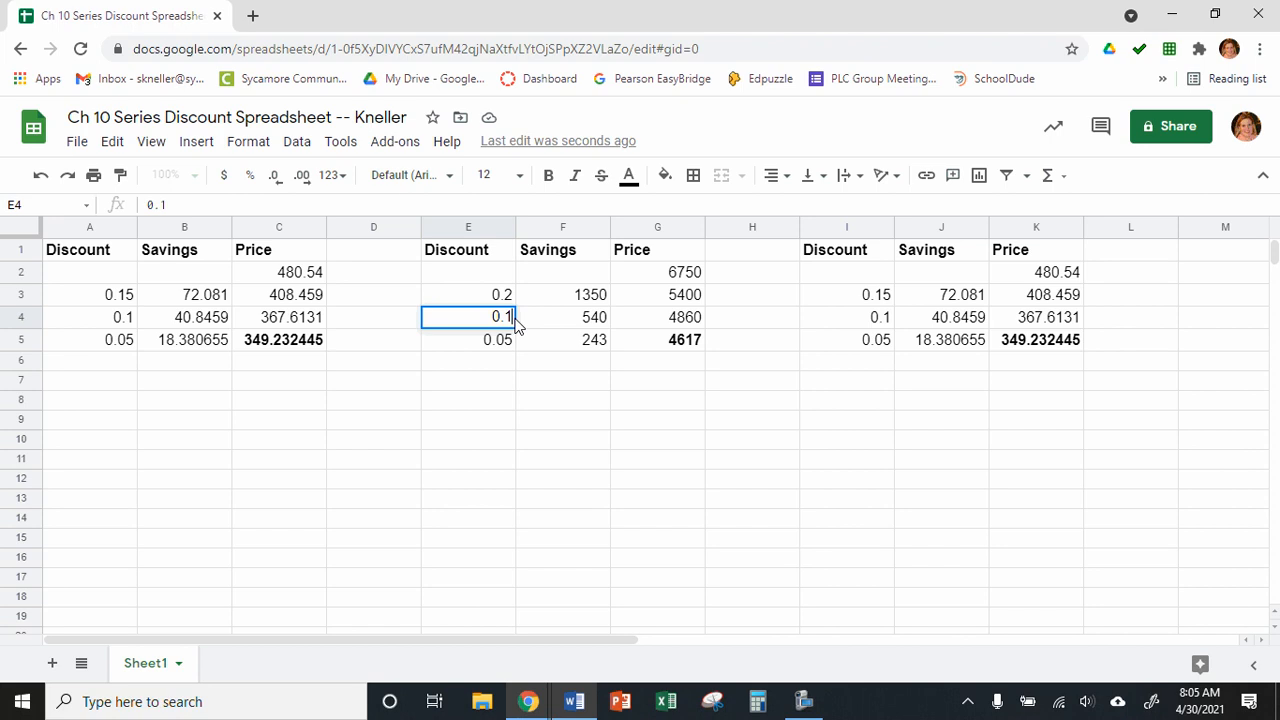
{"action": "type", "text": "2"}
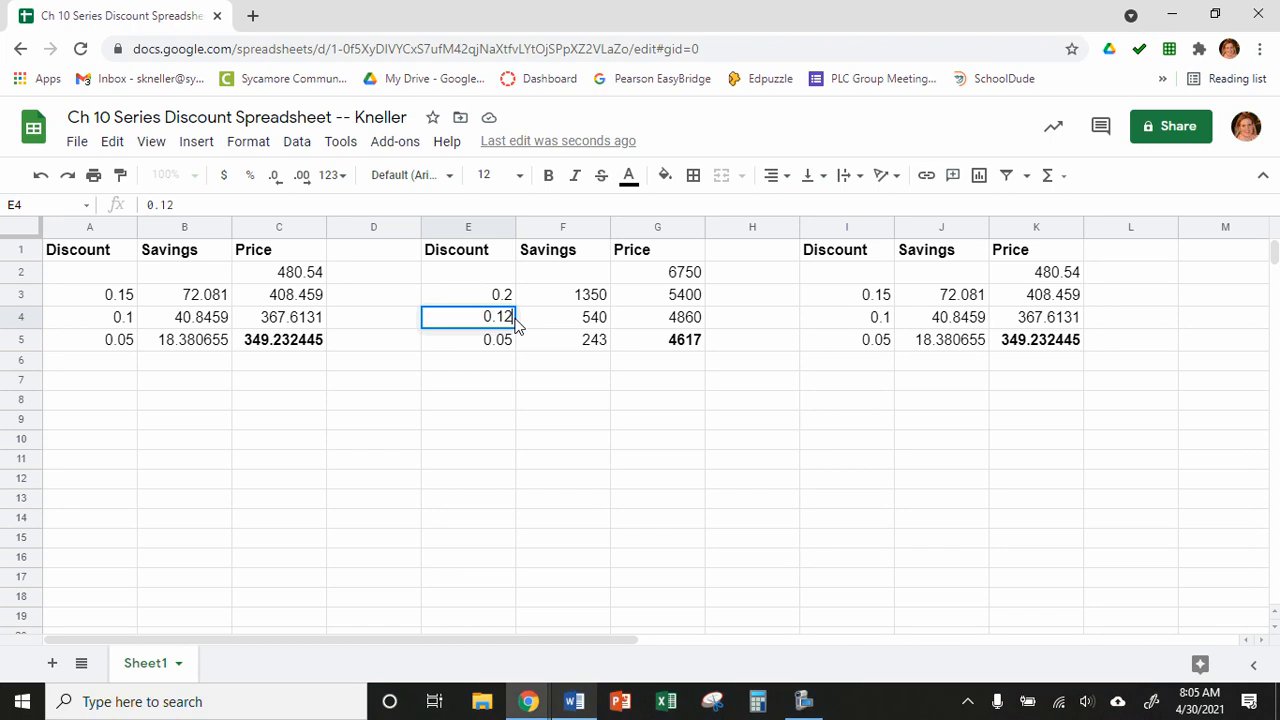
{"action": "key", "text": "Return"}
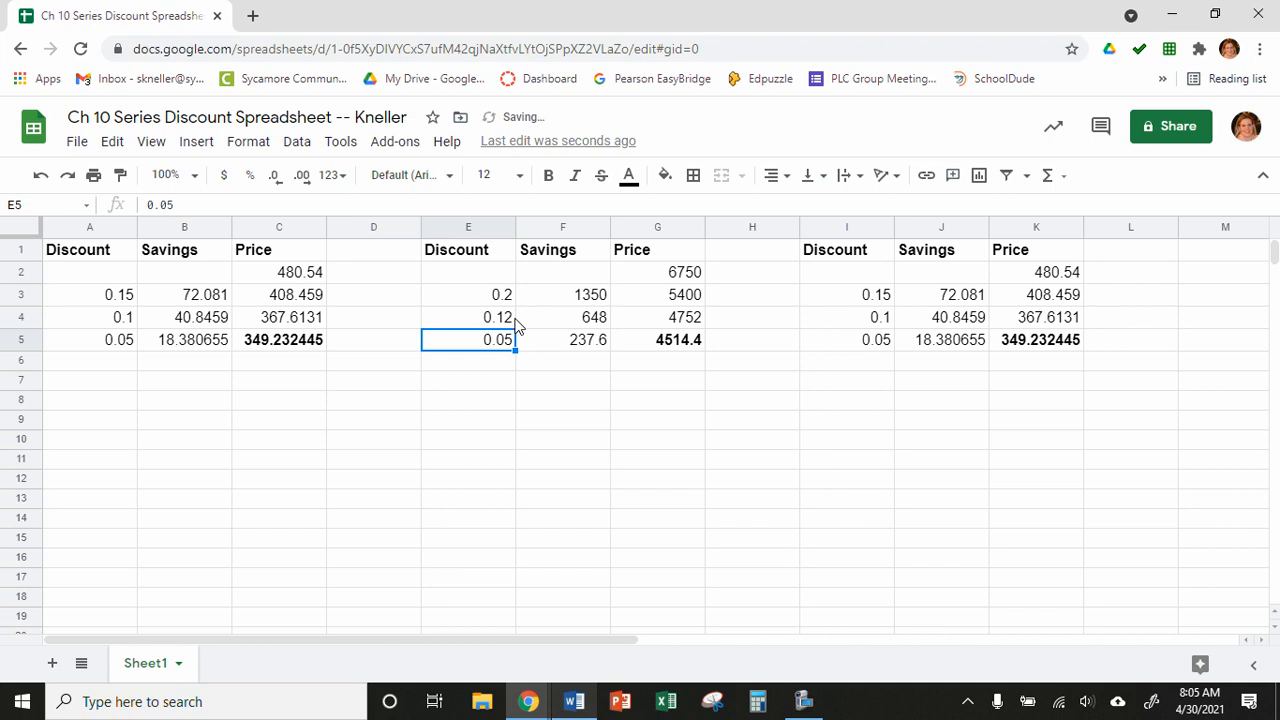
- Set the third discount in cell E5 to 0.08 and check the invoice price formula in cell G5
{"action": "double_click", "coordinate": [510, 341]}
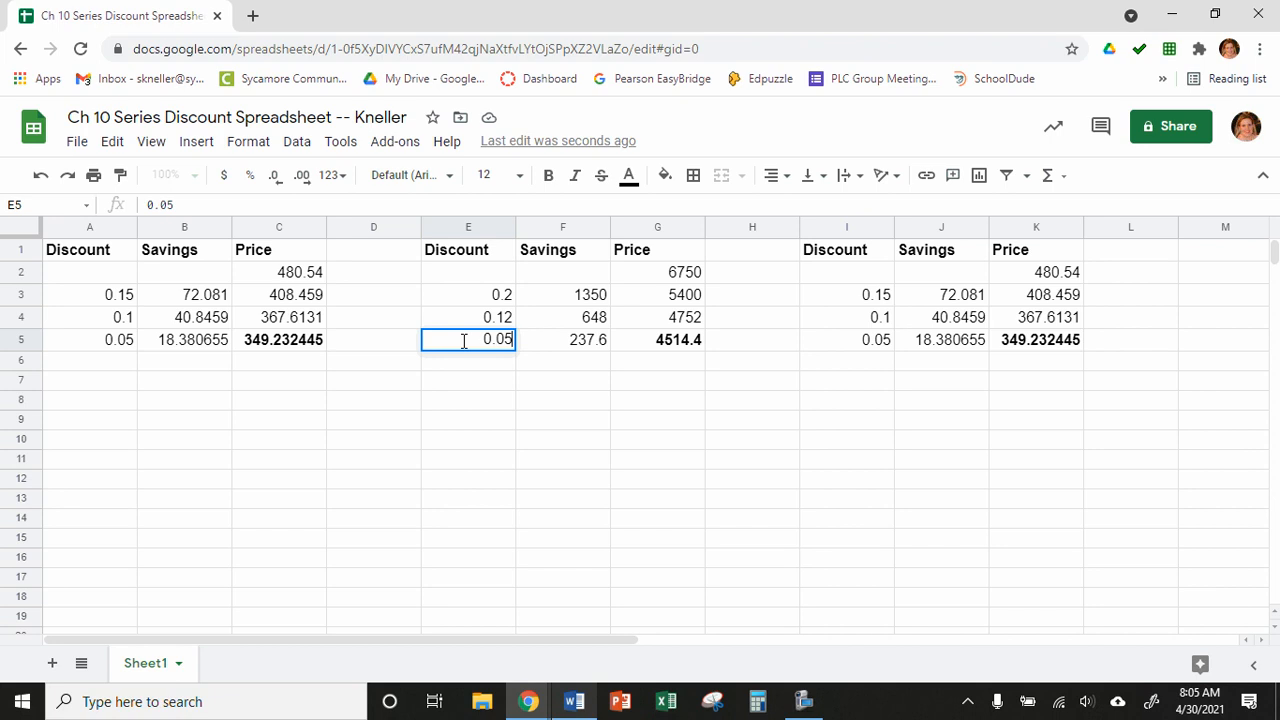
{"action": "key", "text": "BackSpace"}
{"action": "type", "text": "8"}
{"action": "key", "text": "Return"}
{"action": "left_click", "coordinate": [668, 353]}
{"action": "left_click", "coordinate": [668, 345]}
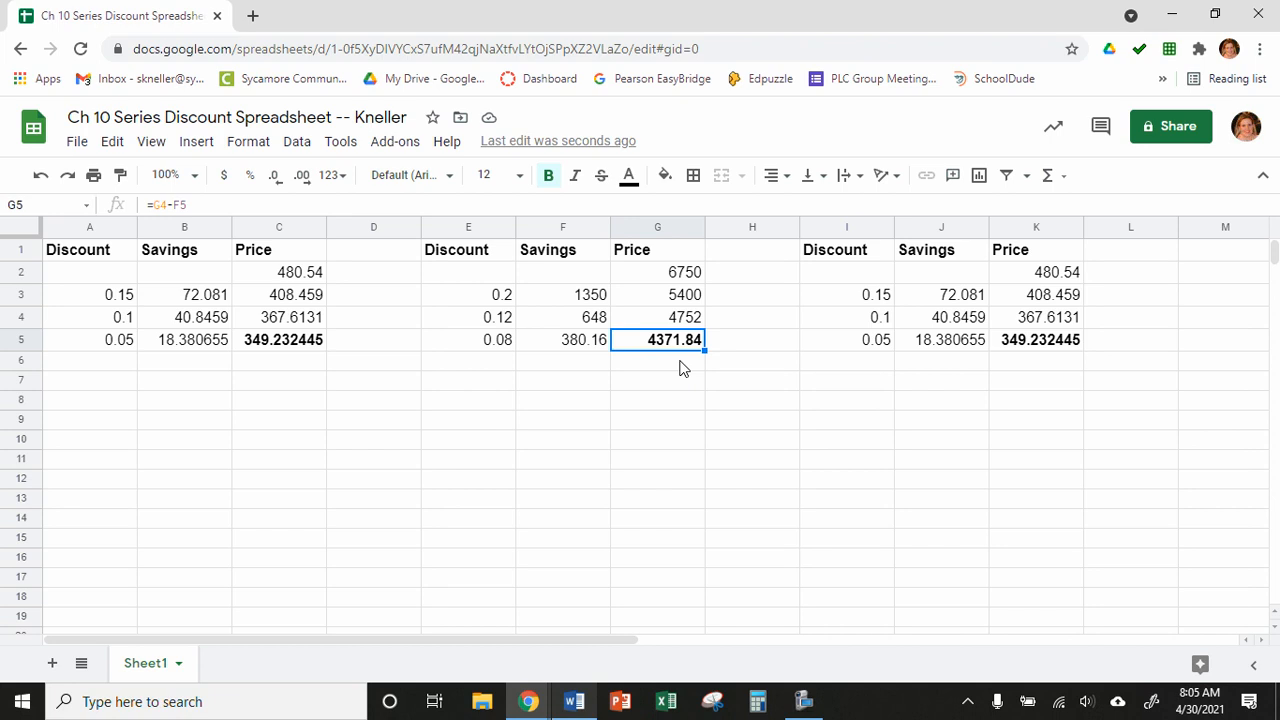
- Read the changes in item 16 of the Word instructions and set the list price in cell K2 to 17000
{"action": "left_click", "coordinate": [1023, 275]}
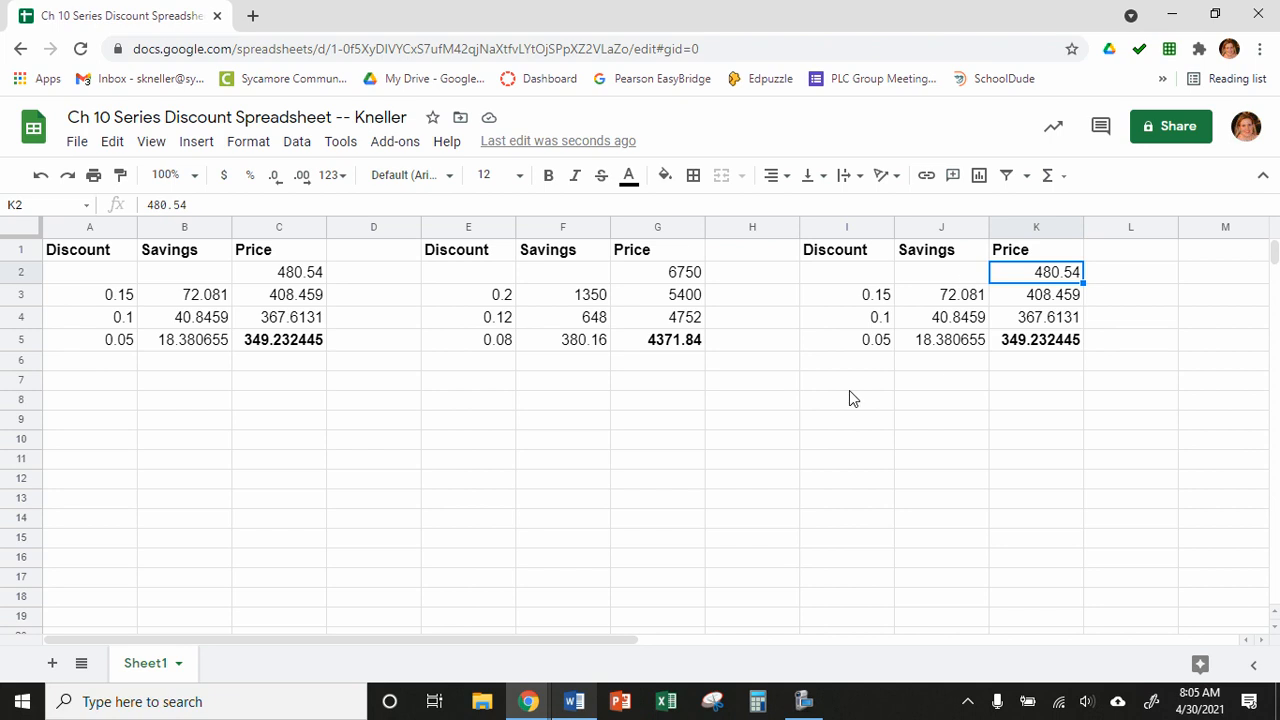
{"action": "left_click", "coordinate": [574, 703]}
{"action": "scroll", "coordinate": [300, 438], "scroll_direction": "down", "scroll_amount": 3}
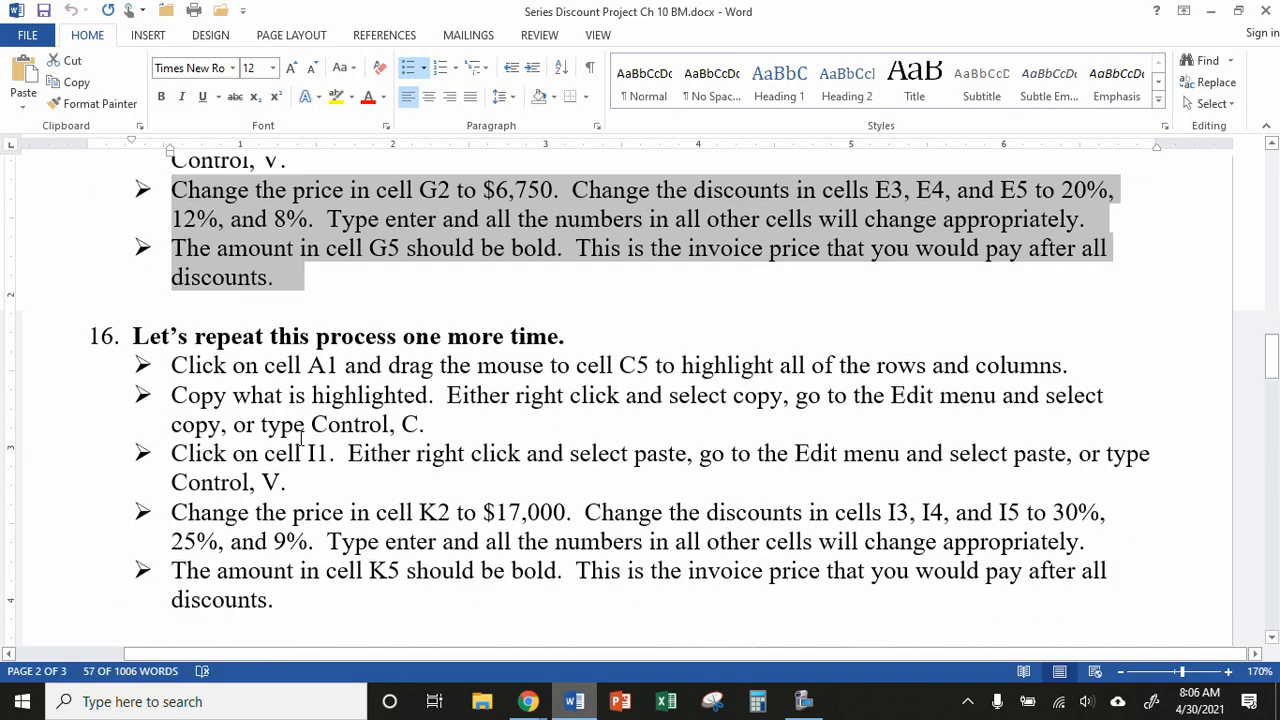
{"action": "scroll", "coordinate": [300, 438], "scroll_direction": "down", "scroll_amount": 1}
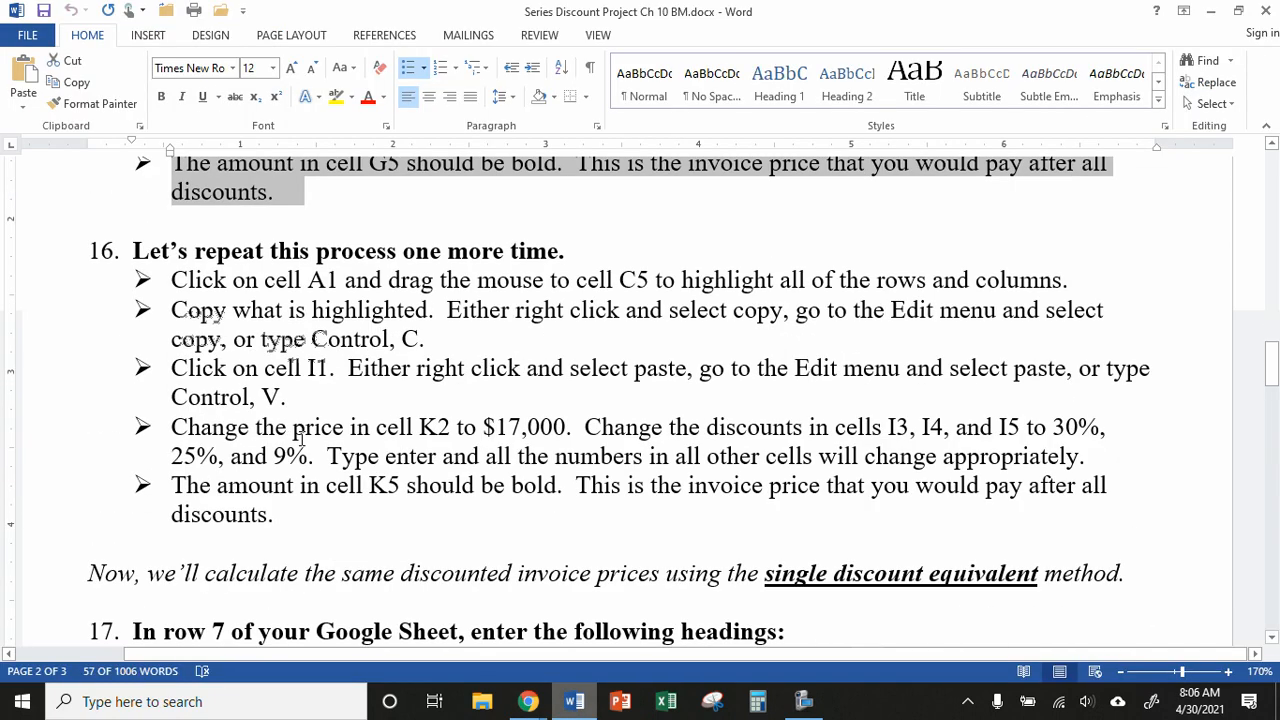
{"action": "left_click_drag", "start_coordinate": [170, 425], "coordinate": [283, 512]}
{"action": "scroll", "coordinate": [103, 410], "scroll_direction": "down", "scroll_amount": 1}
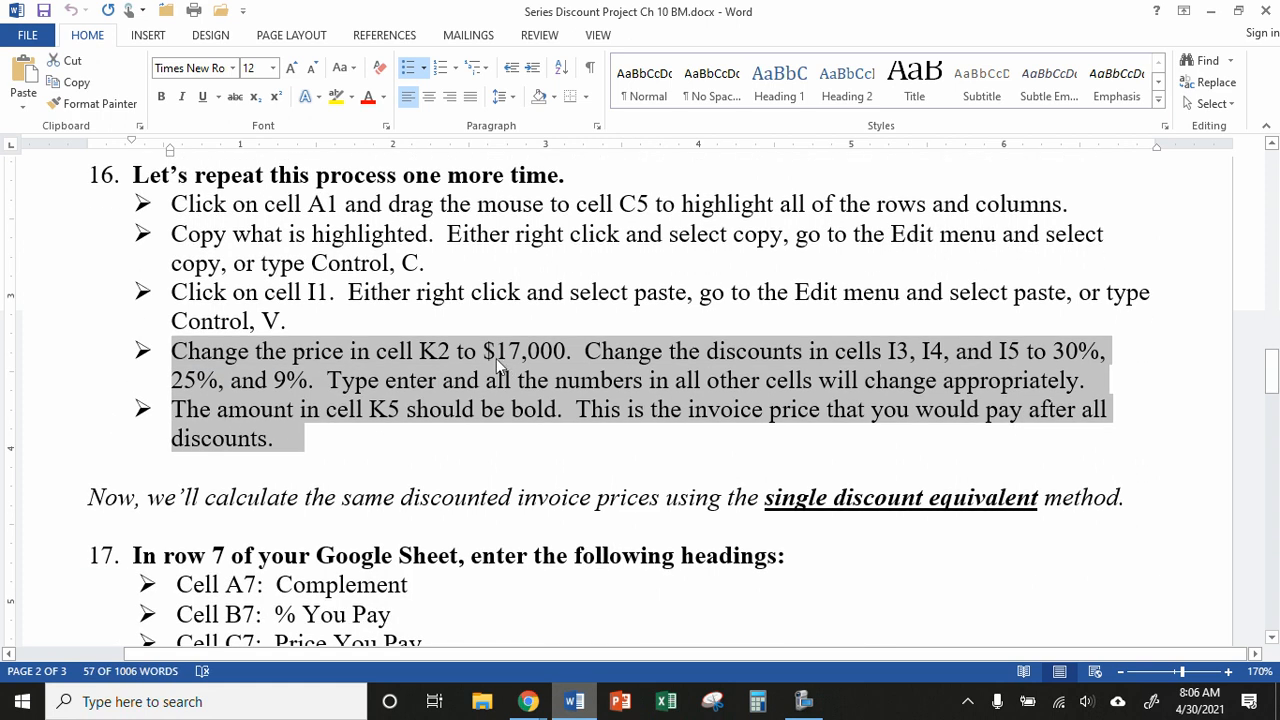
{"action": "left_click", "coordinate": [528, 701]}
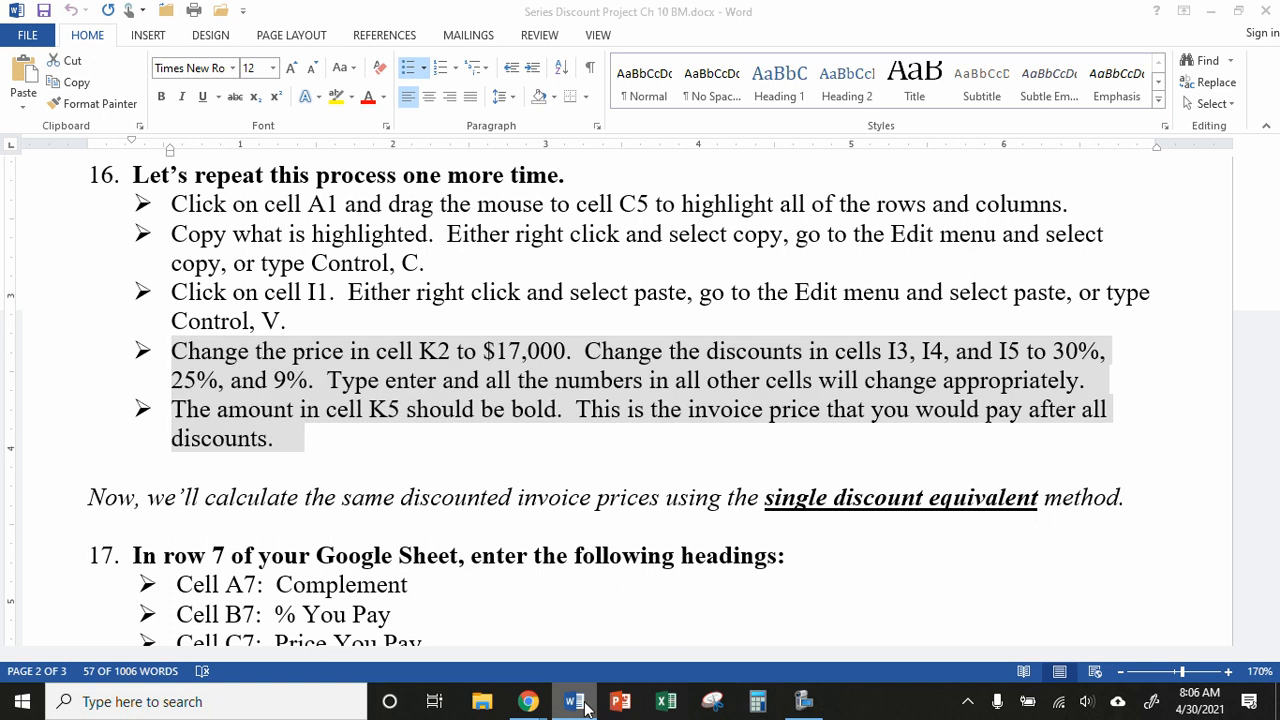
{"action": "double_click", "coordinate": [1032, 271]}
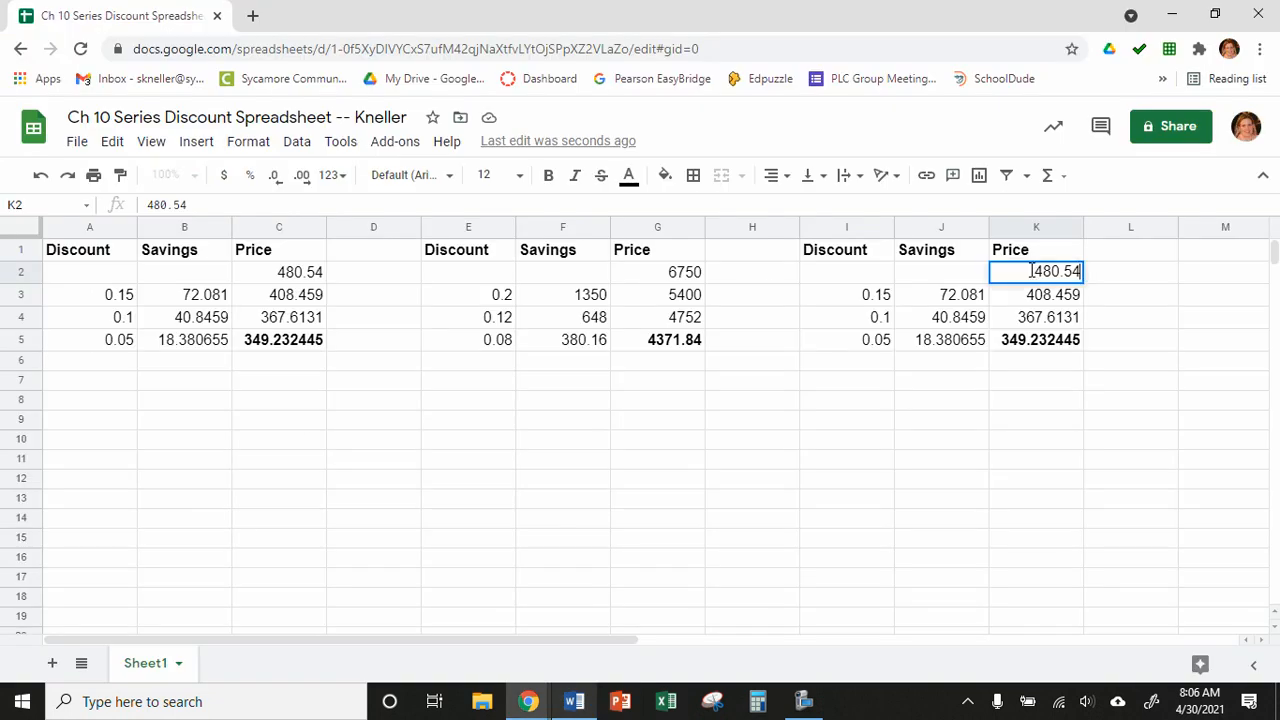
{"action": "left_click_drag", "start_coordinate": [1032, 271], "coordinate": [1081, 271]}
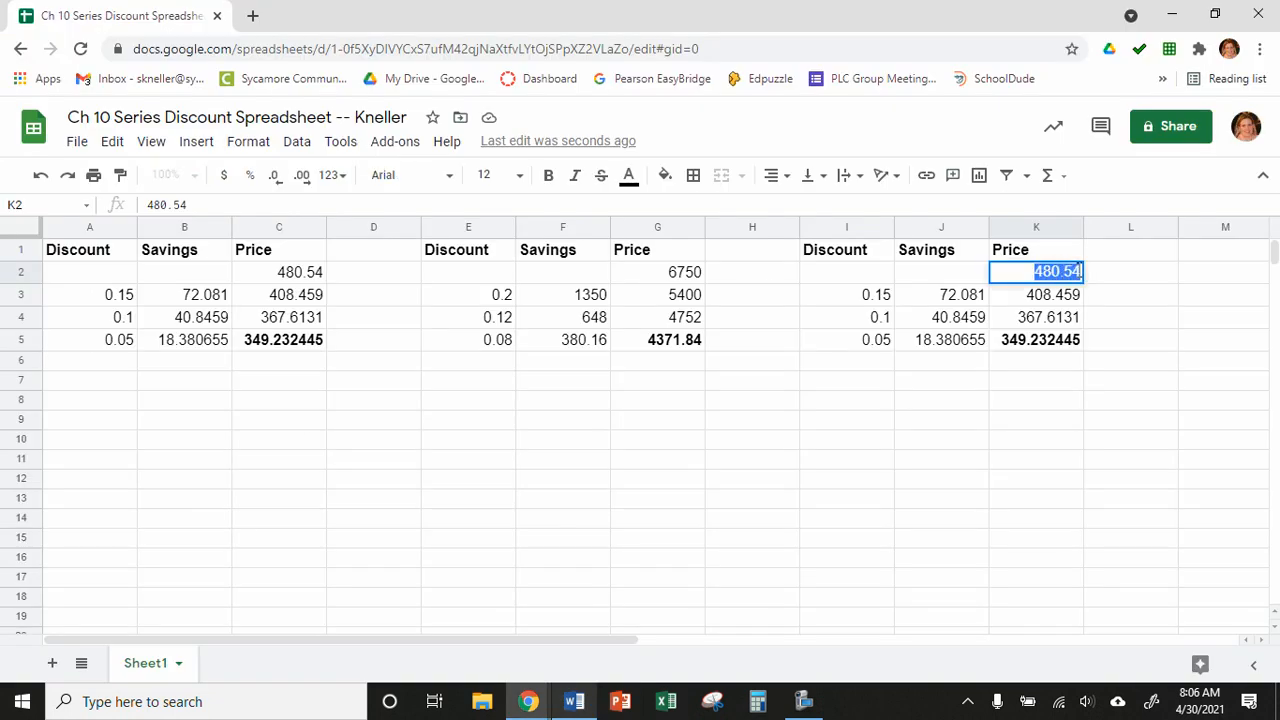
{"action": "type", "text": "17000"}
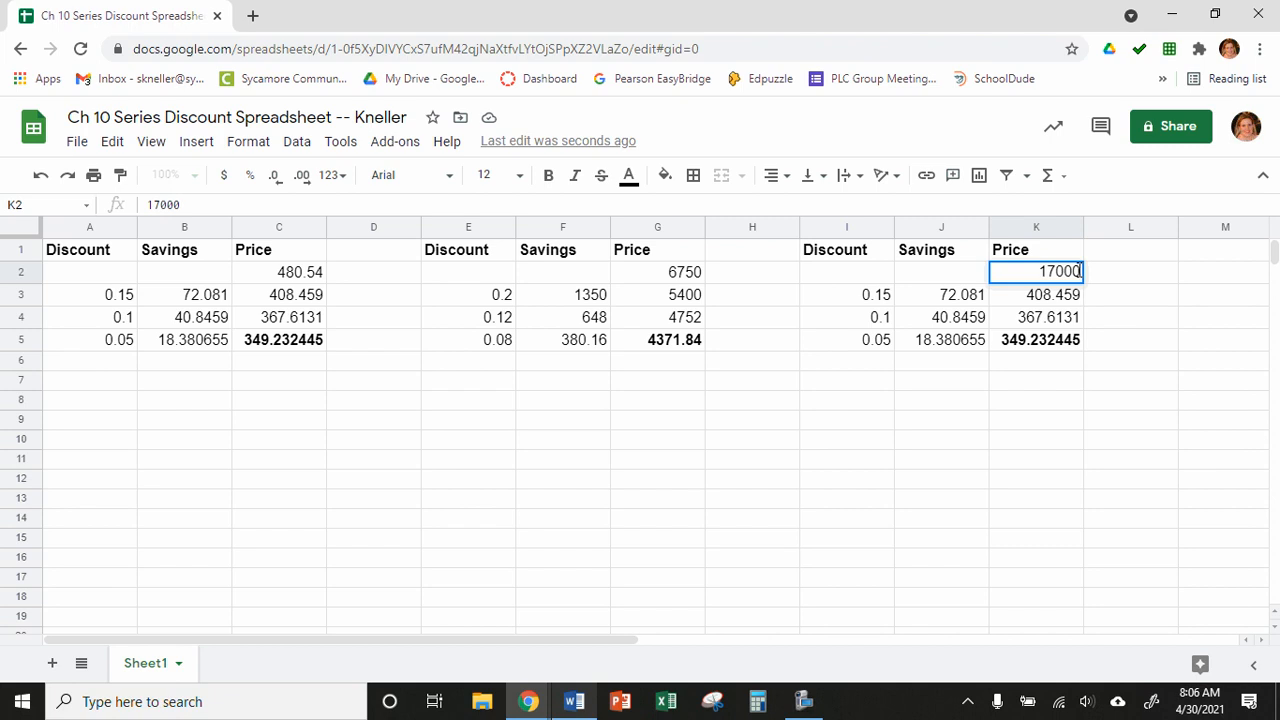
{"action": "key", "text": "Return"}
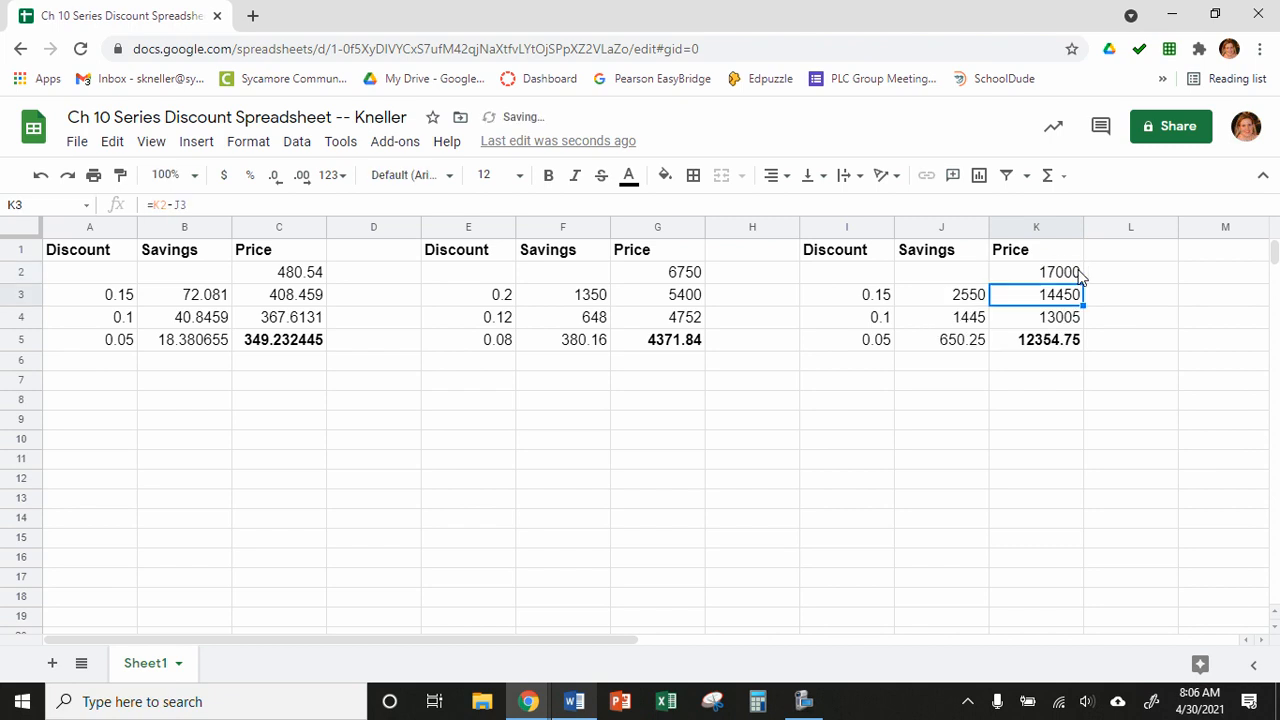
- Recheck the discounts in item 16 of the Word instructions and set the first discount in cell I3 to 0.30
{"action": "left_click", "coordinate": [838, 302]}
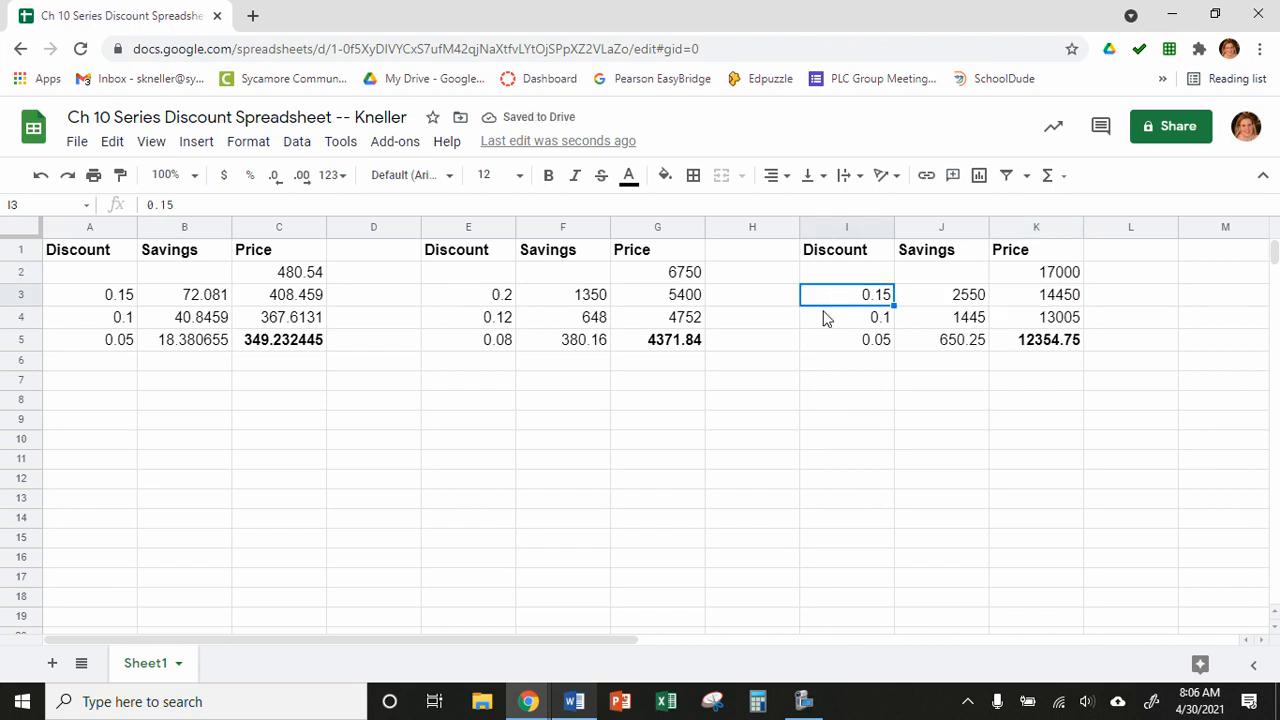
{"action": "left_click", "coordinate": [590, 697]}
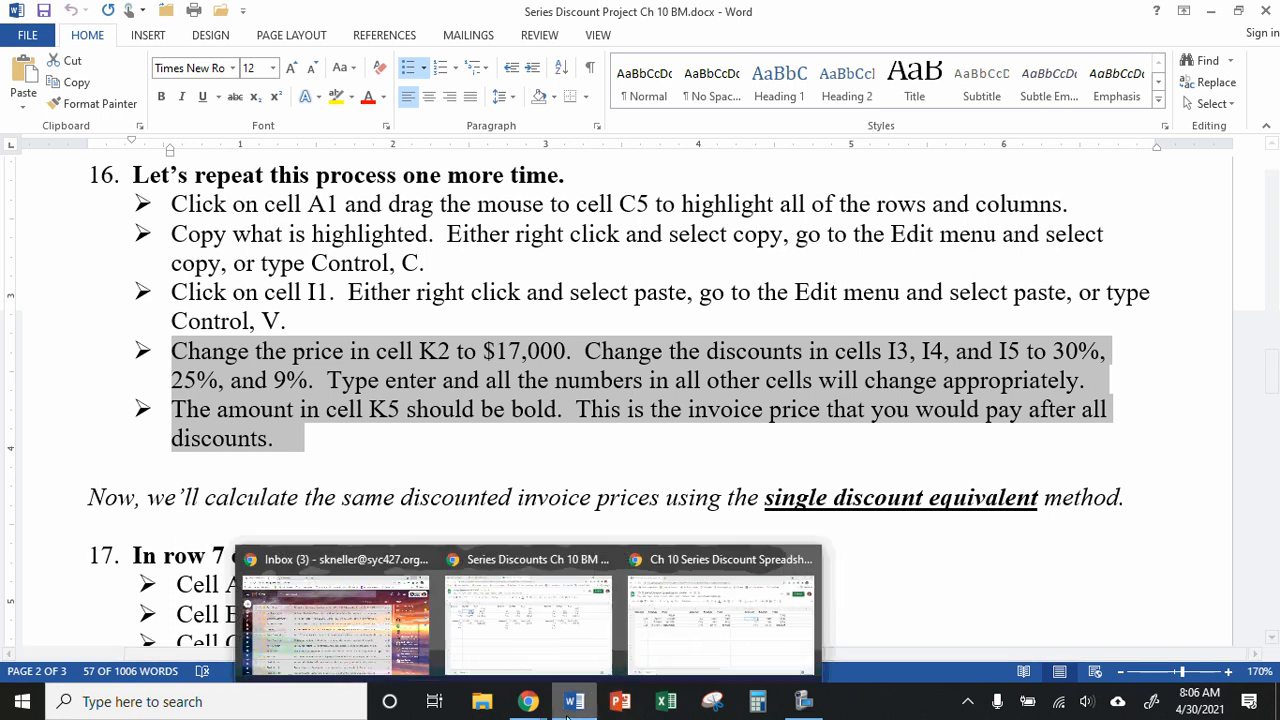
{"action": "left_click", "coordinate": [576, 706]}
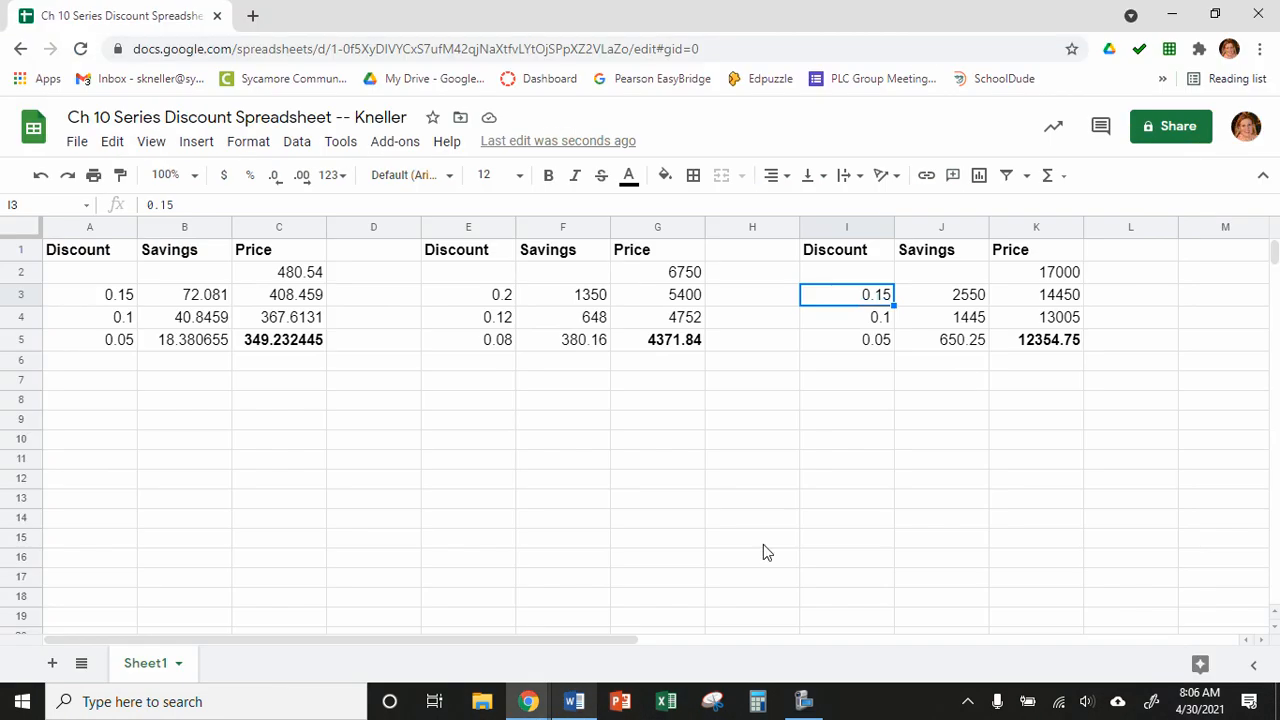
{"action": "left_click", "coordinate": [1020, 275]}
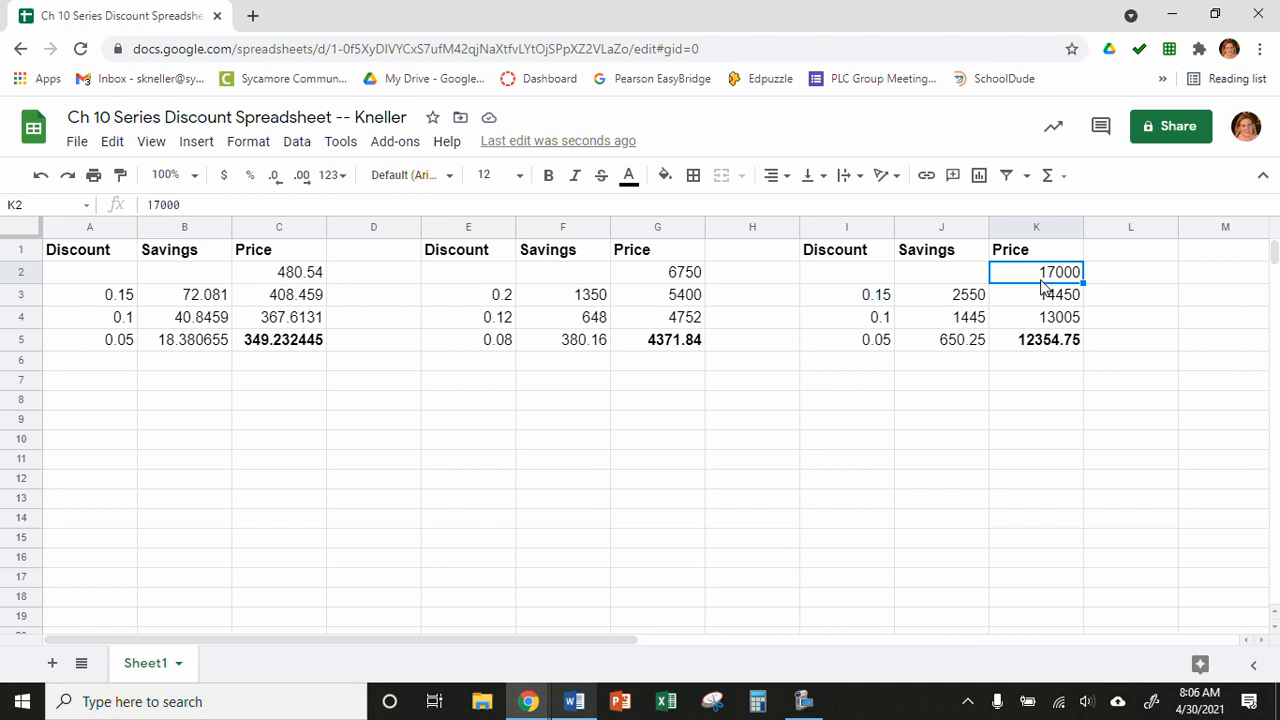
{"action": "left_click", "coordinate": [851, 300]}
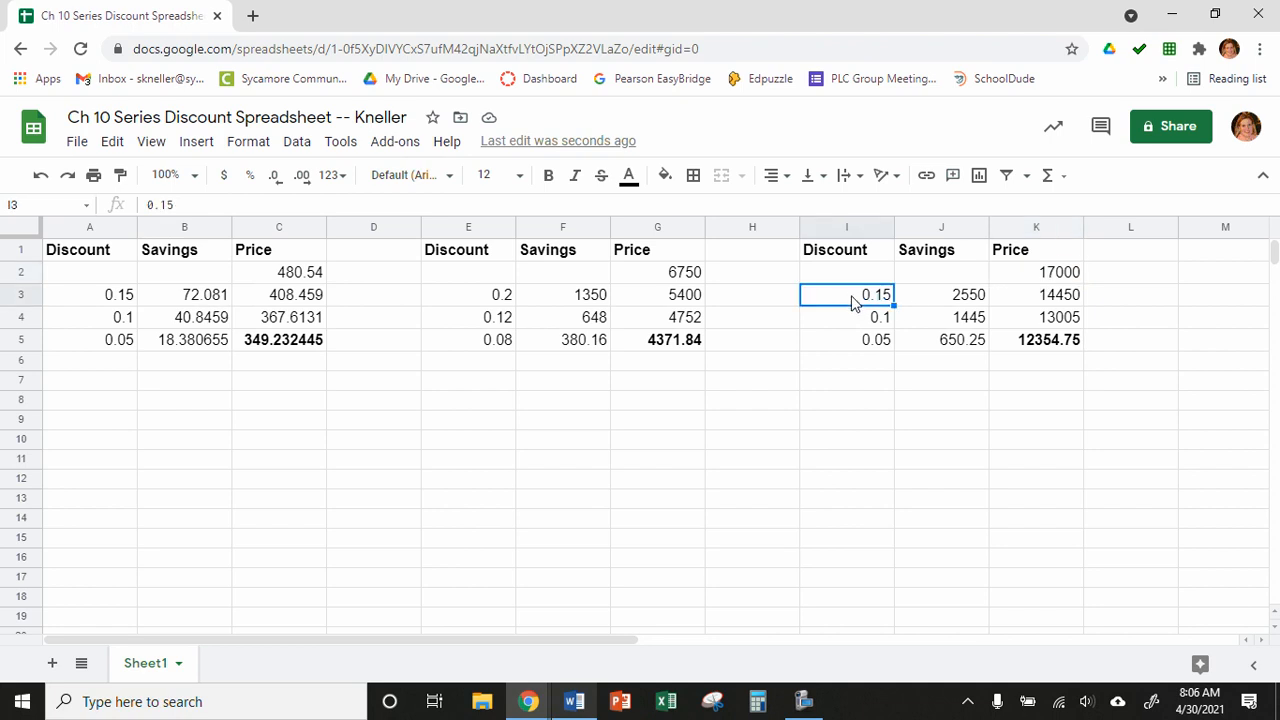
{"action": "left_click", "coordinate": [573, 703]}
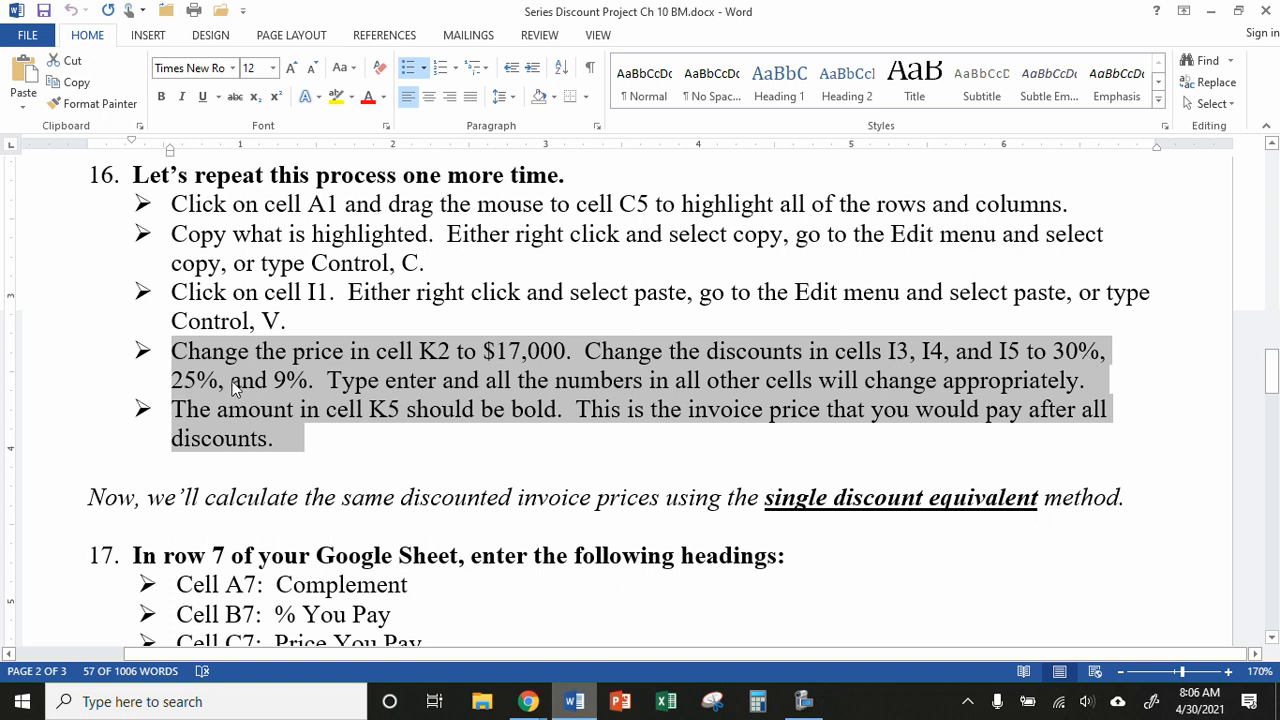
{"action": "left_click", "coordinate": [586, 706]}
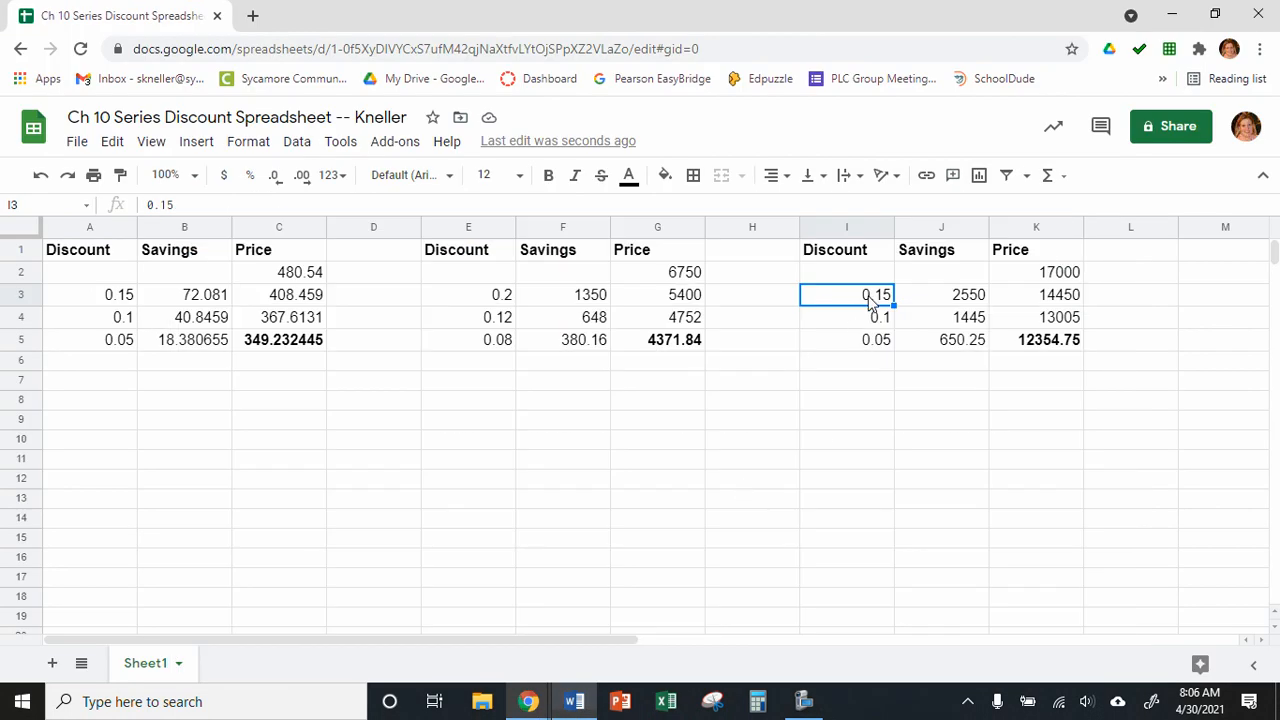
{"action": "double_click", "coordinate": [870, 296]}
{"action": "key", "text": "BackSpace"}
{"action": "key", "text": "BackSpace"}
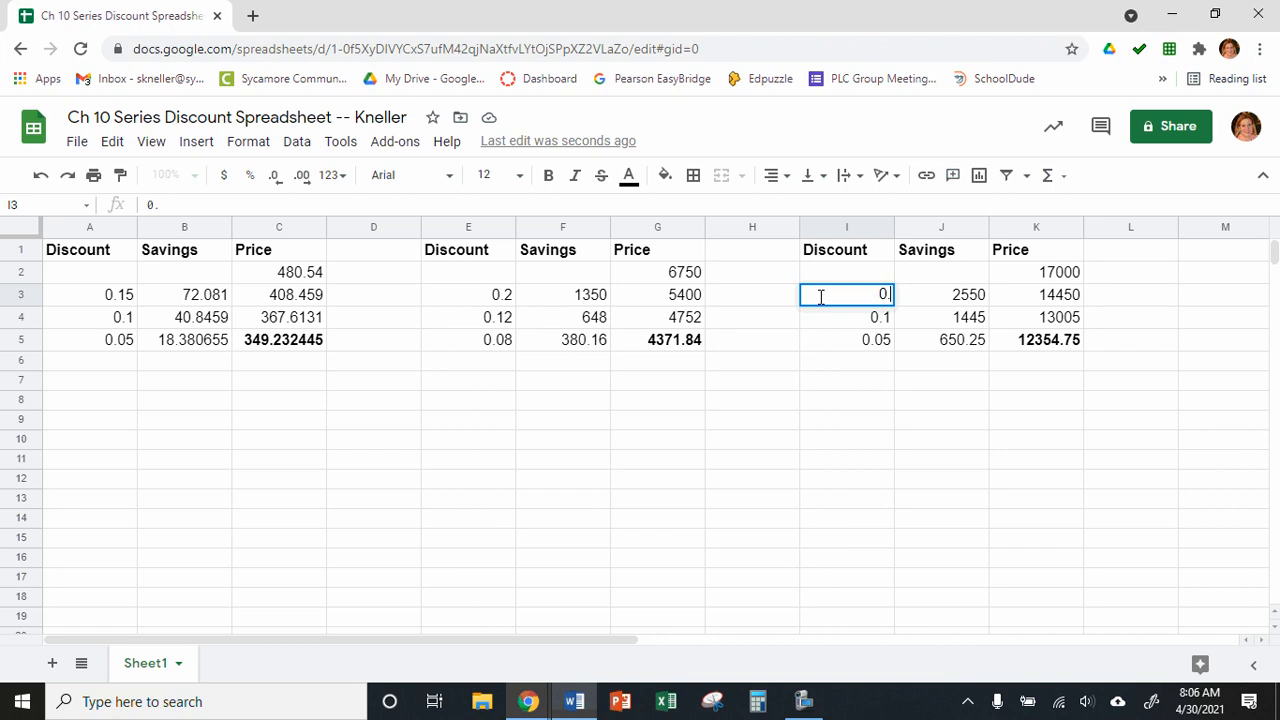
{"action": "type", "text": "30"}
{"action": "key", "text": "Return"}
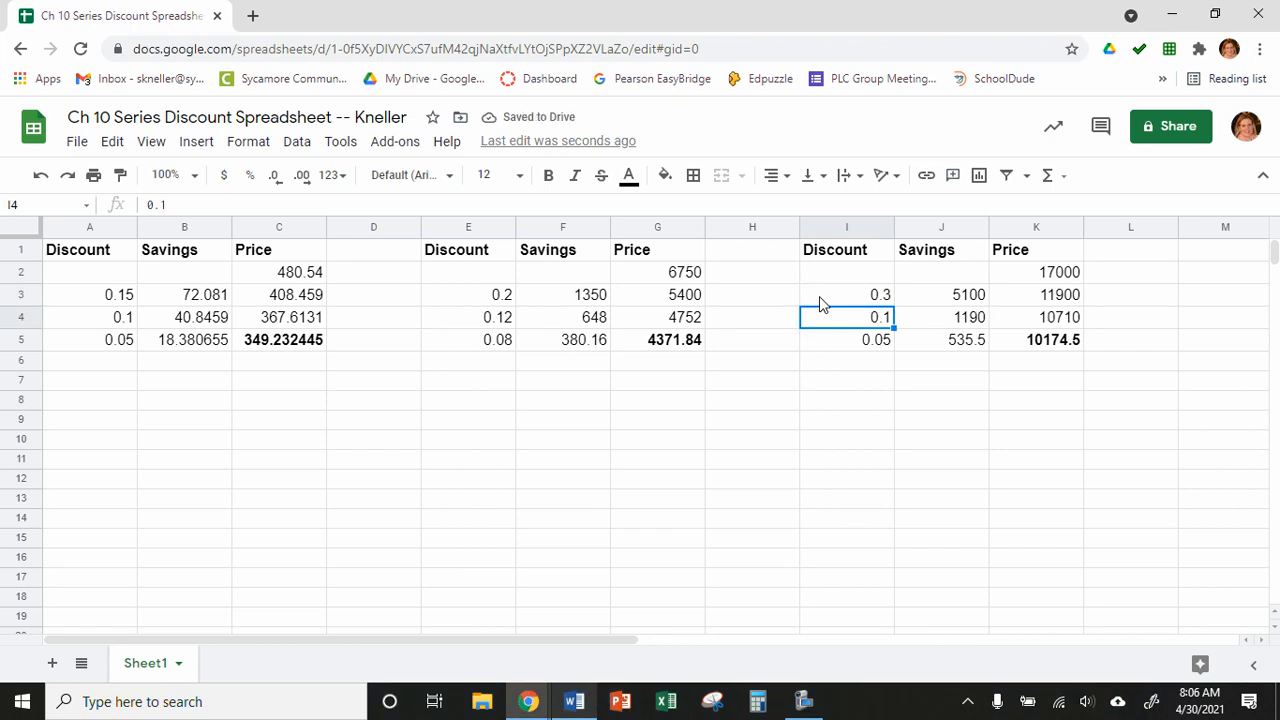
- Set the second discount of the third table, in cell I4, to 0.25
{"action": "double_click", "coordinate": [840, 316]}
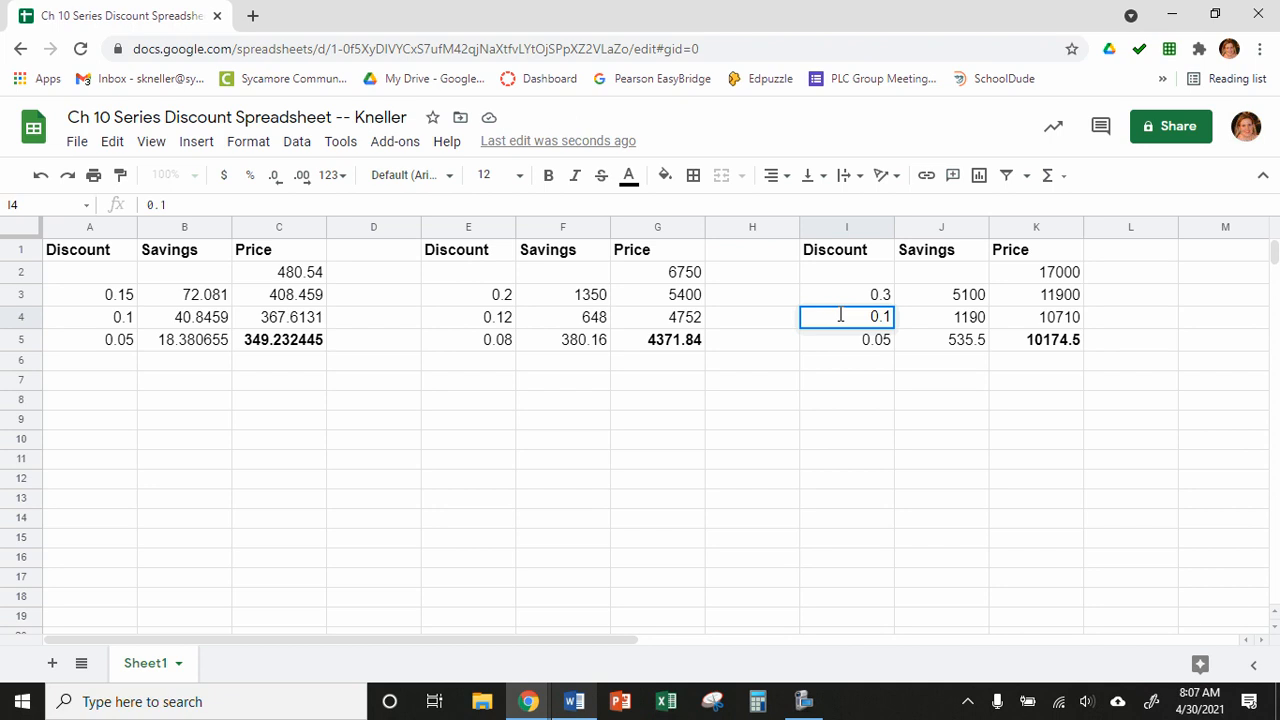
{"action": "key", "text": "BackSpace"}
{"action": "type", "text": "25"}
{"action": "key", "text": "Return"}
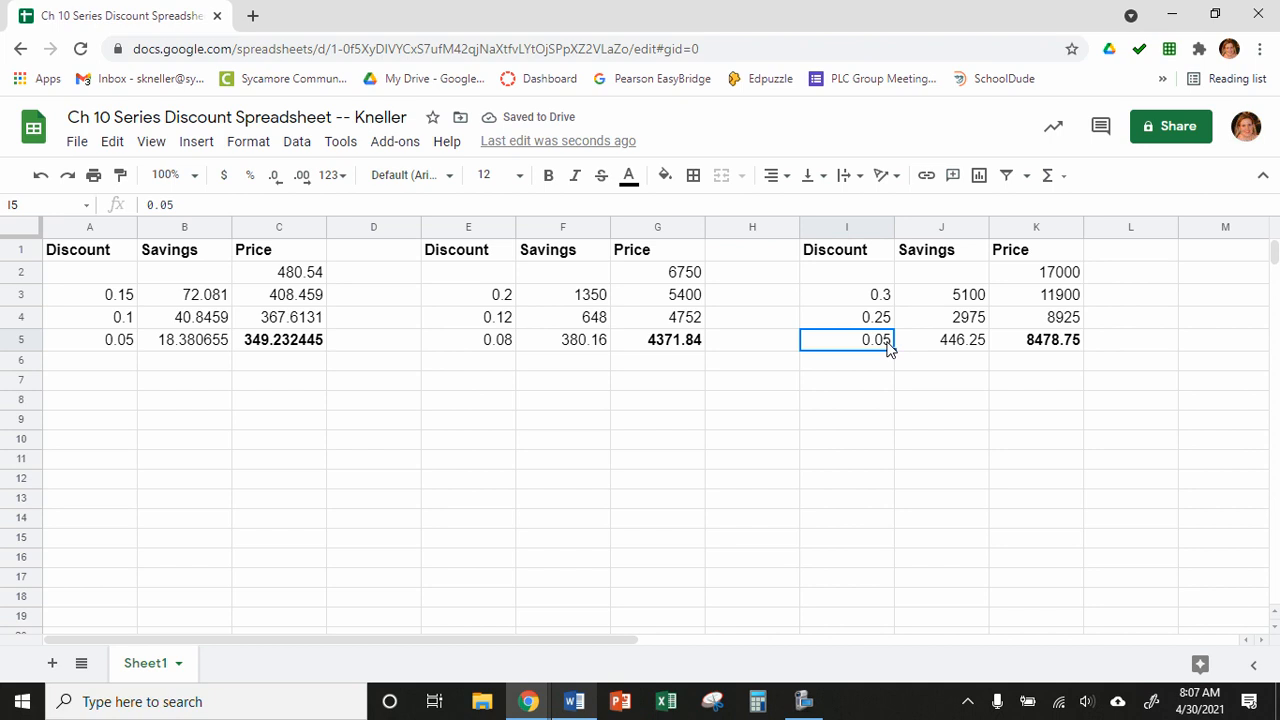
- Set the third discount in cell I5 to 0.09 and check the savings and invoice price formulas in row 5
{"action": "double_click", "coordinate": [887, 340]}
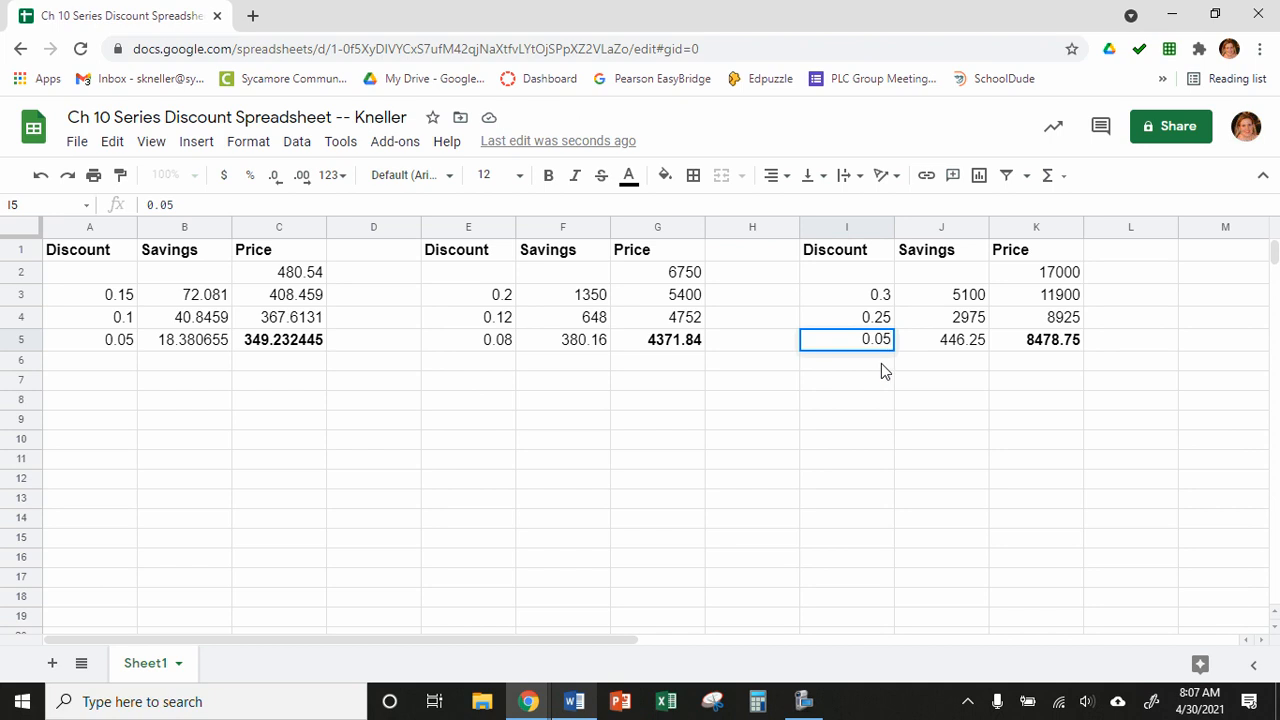
{"action": "key", "text": "BackSpace"}
{"action": "type", "text": "9"}
{"action": "key", "text": "Return"}
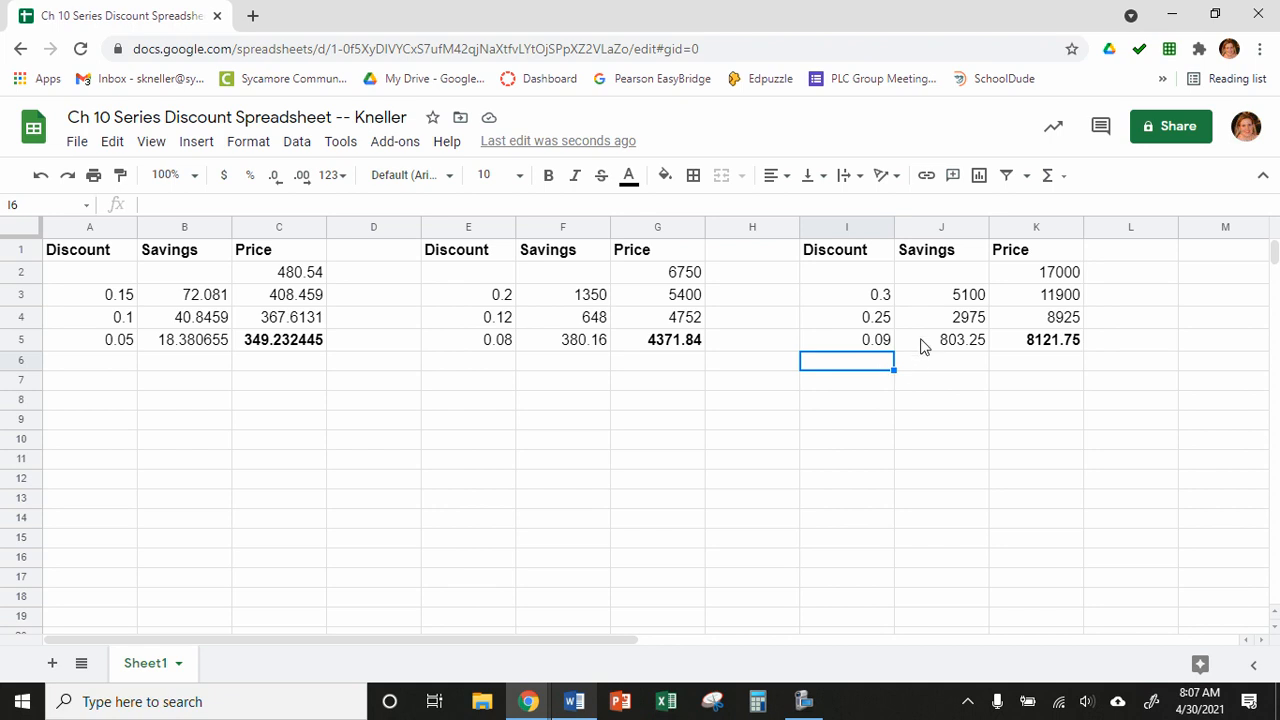
{"action": "left_click", "coordinate": [921, 342]}
{"action": "left_click", "coordinate": [1015, 348]}
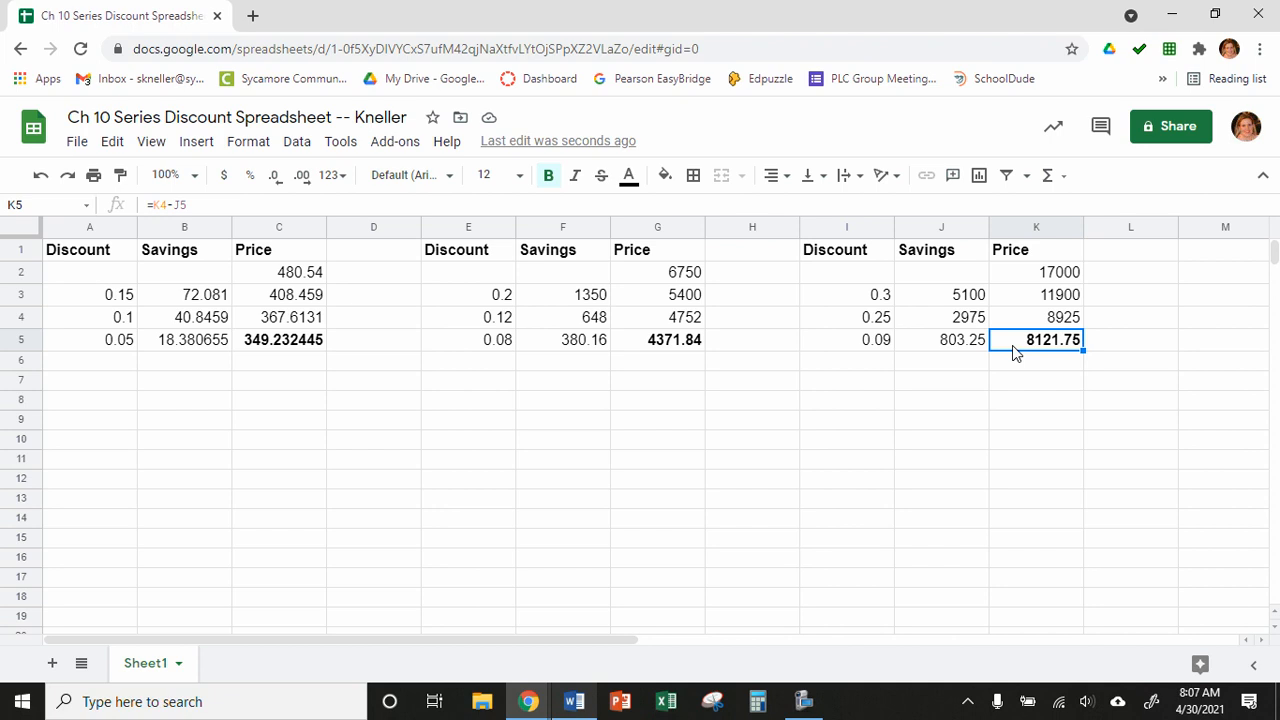
- Read item 17 of the Word instructions for the single discount equivalent headings in row 7, and return to cell A7 of the spreadsheet
{"action": "left_click", "coordinate": [105, 387]}
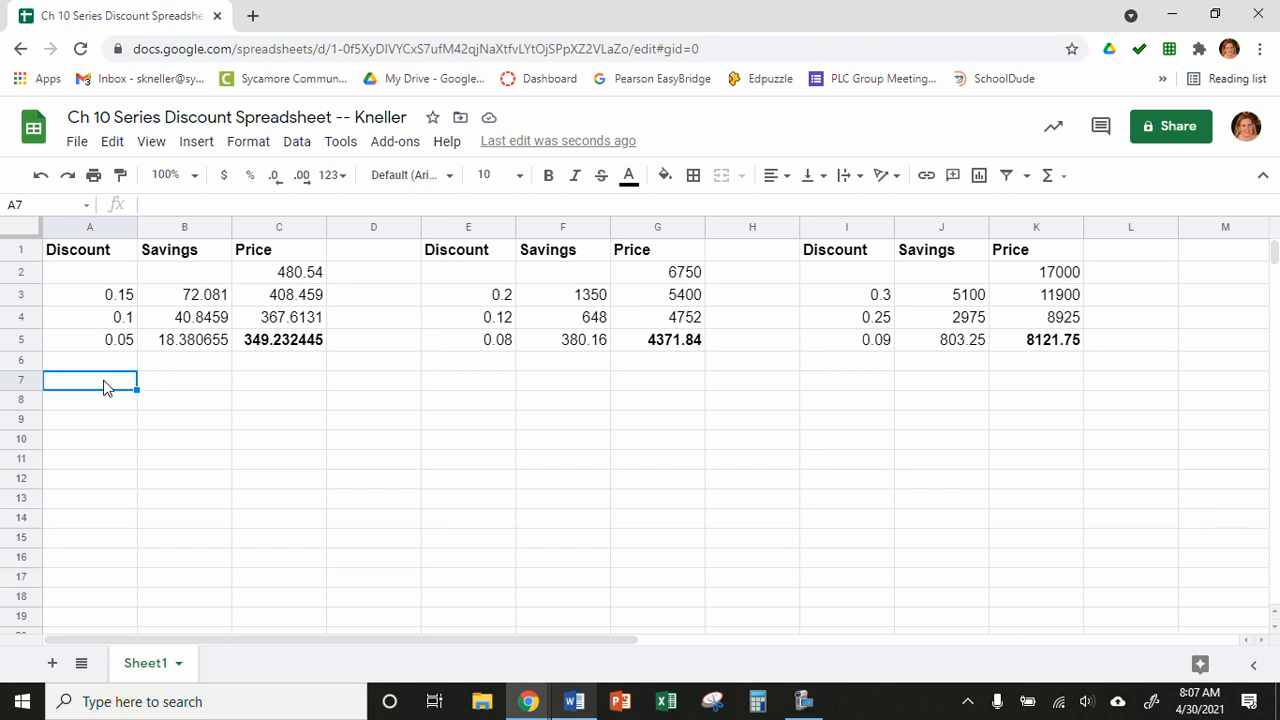
{"action": "left_click", "coordinate": [574, 701]}
{"action": "scroll", "coordinate": [447, 469], "scroll_direction": "down", "scroll_amount": 4}
{"action": "scroll", "coordinate": [448, 530], "scroll_direction": "up", "scroll_amount": 2}
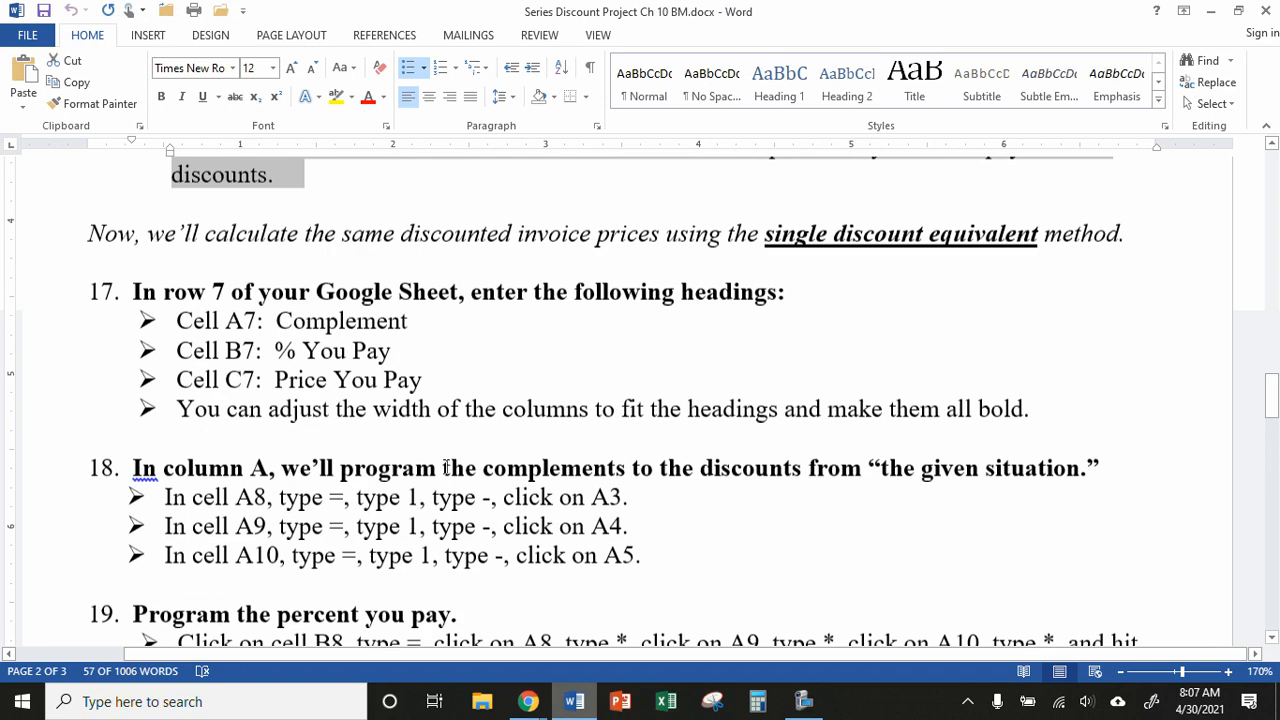
{"action": "left_click", "coordinate": [90, 270]}
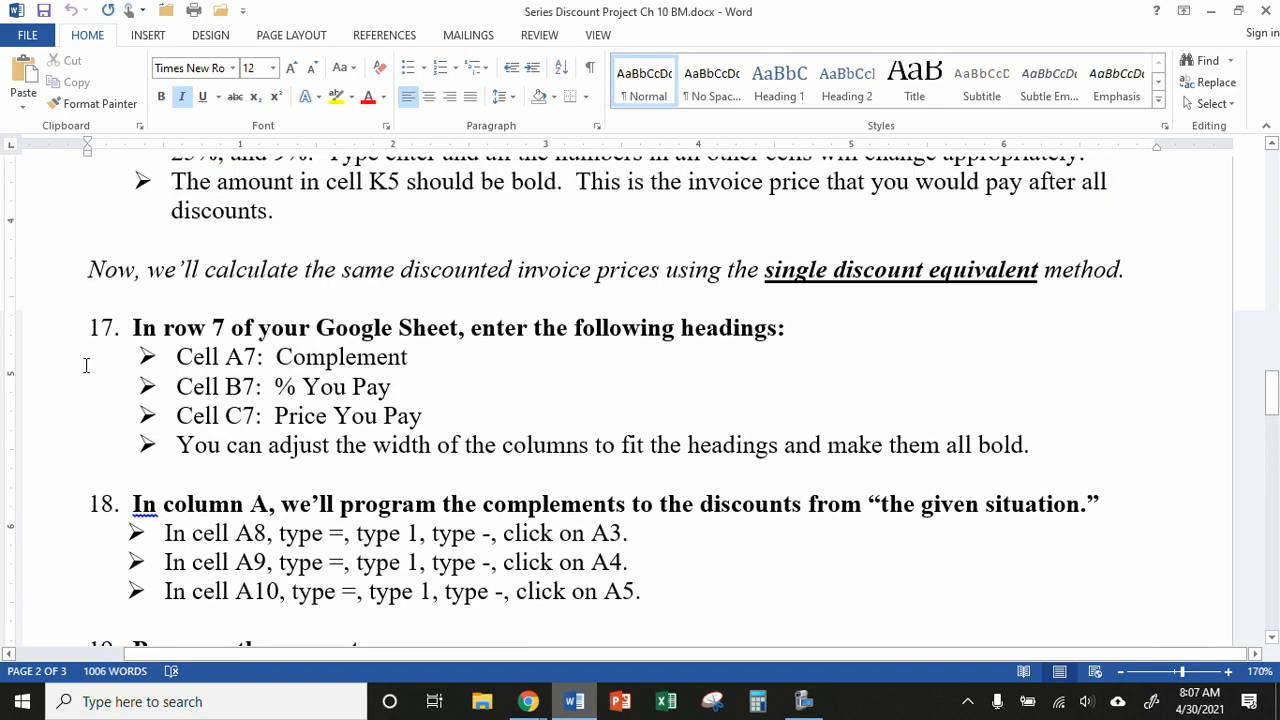
{"action": "left_click", "coordinate": [82, 330]}
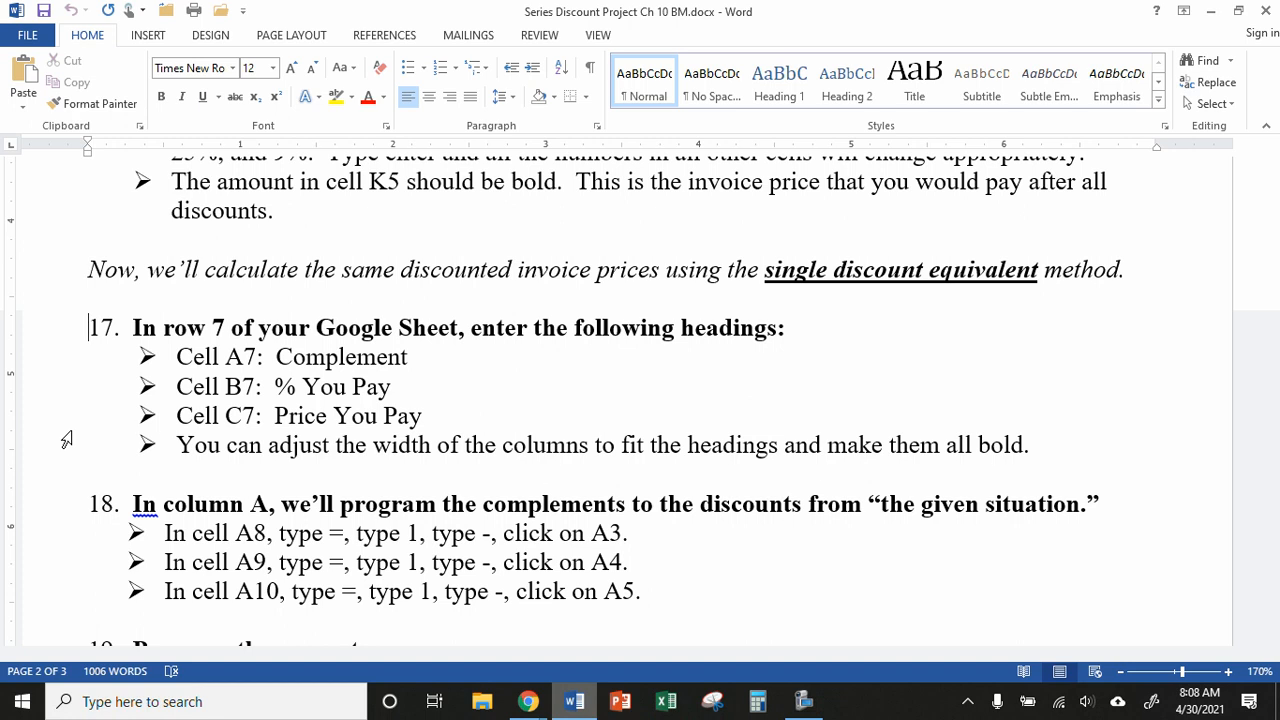
{"action": "left_click", "coordinate": [483, 356]}
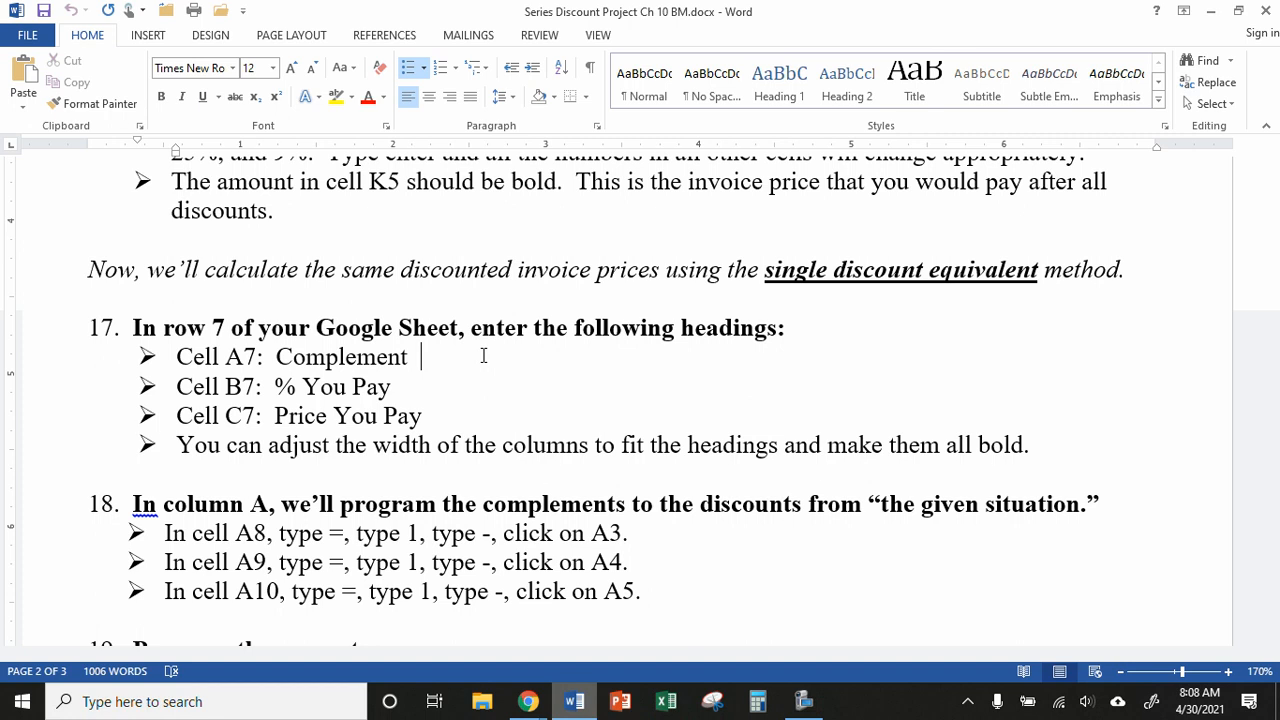
{"action": "left_click", "coordinate": [427, 374]}
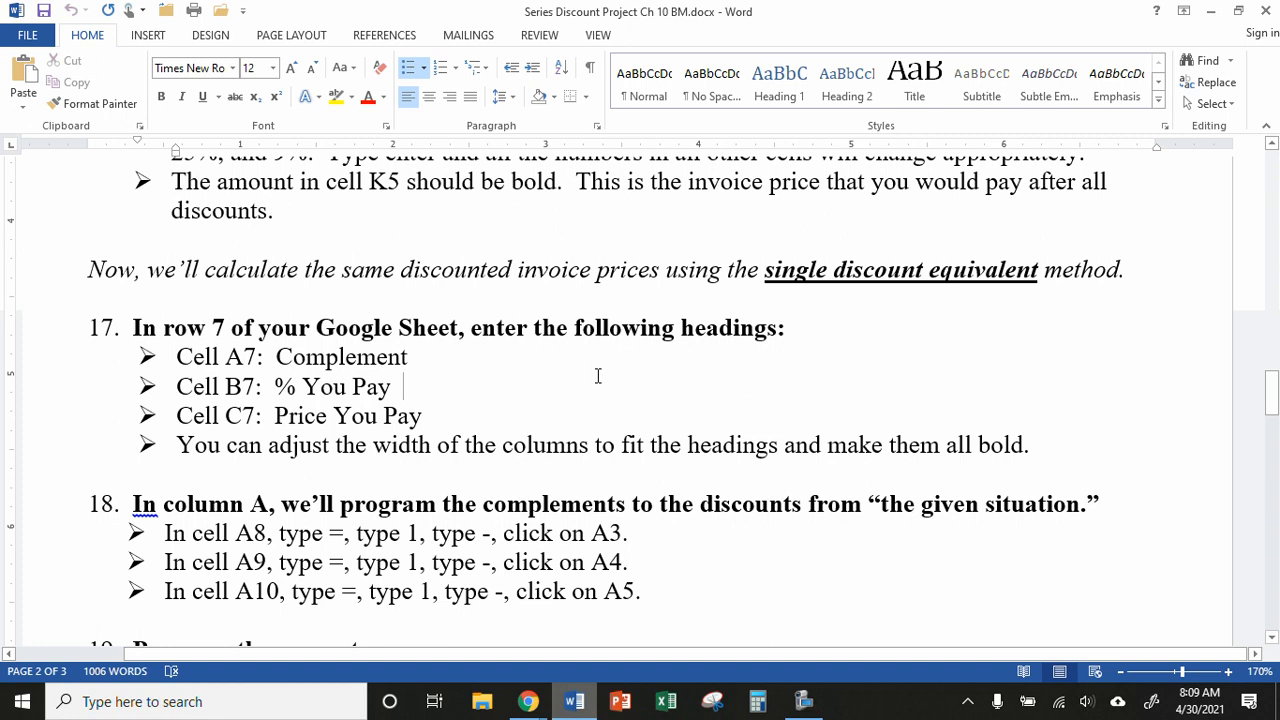
{"action": "scroll", "coordinate": [597, 374], "scroll_direction": "down", "scroll_amount": 1}
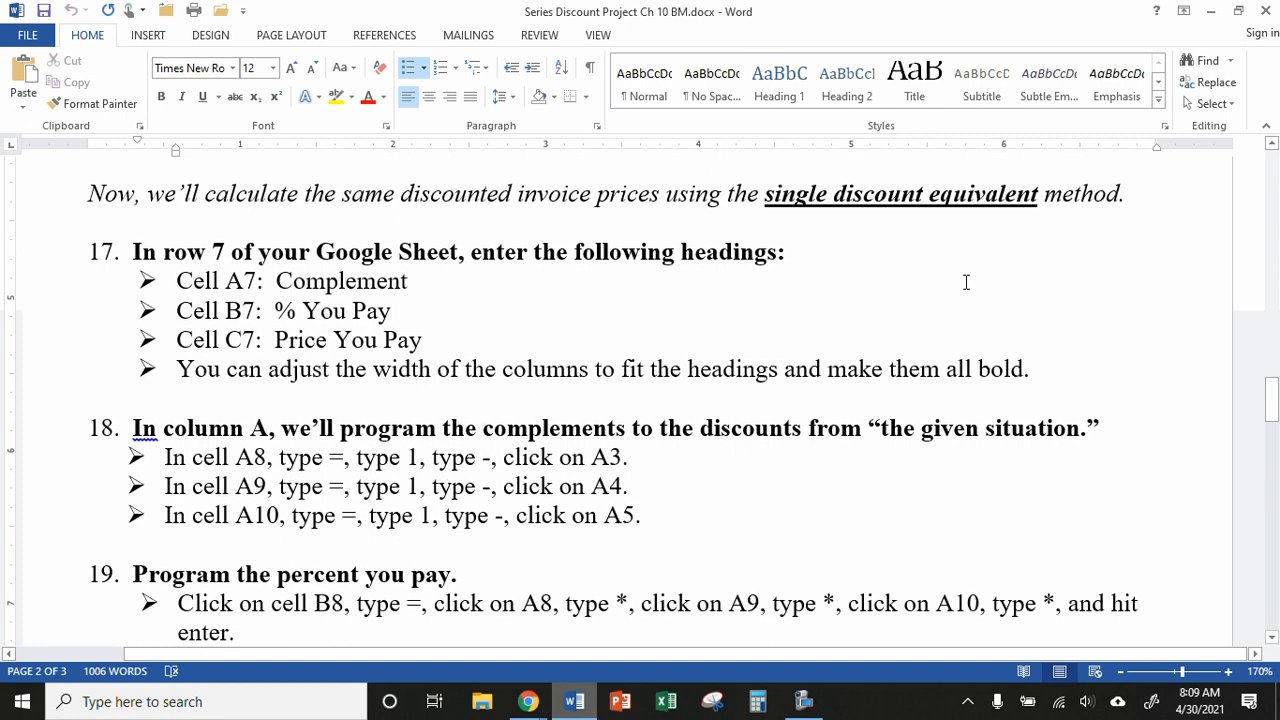
{"action": "left_click", "coordinate": [404, 312]}
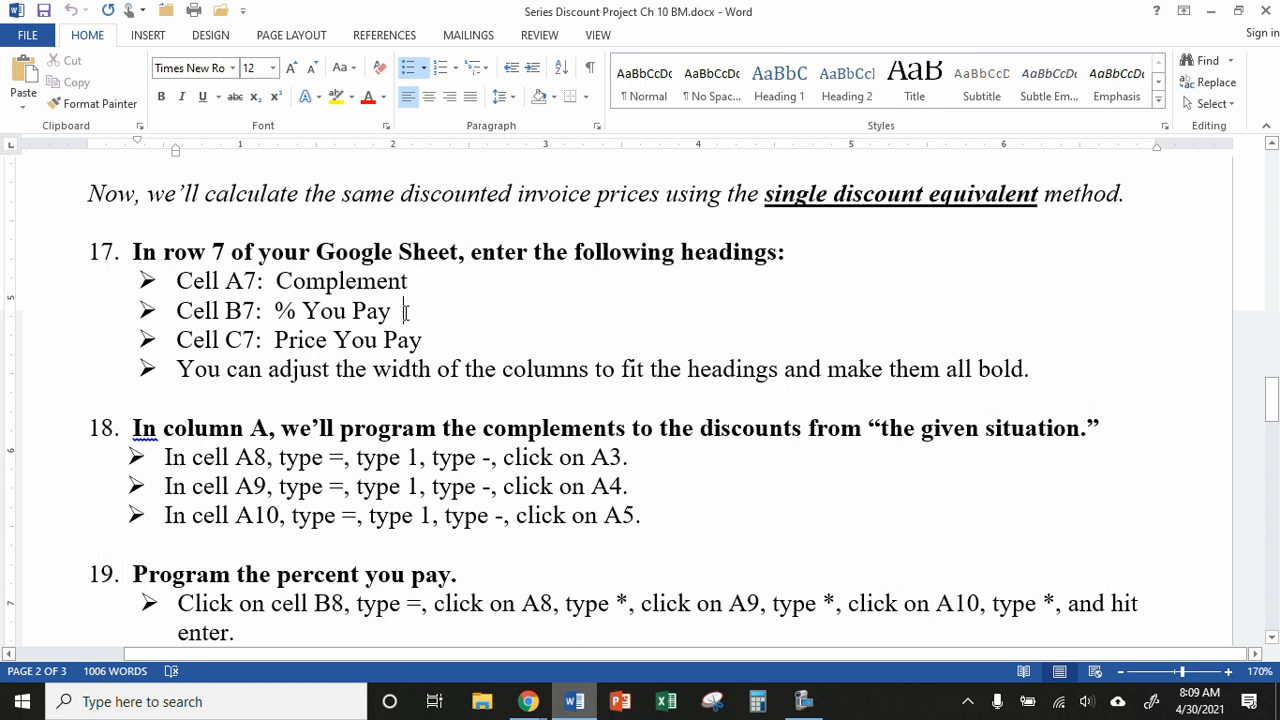
{"action": "left_click", "coordinate": [460, 337]}
{"action": "left_click", "coordinate": [577, 703]}
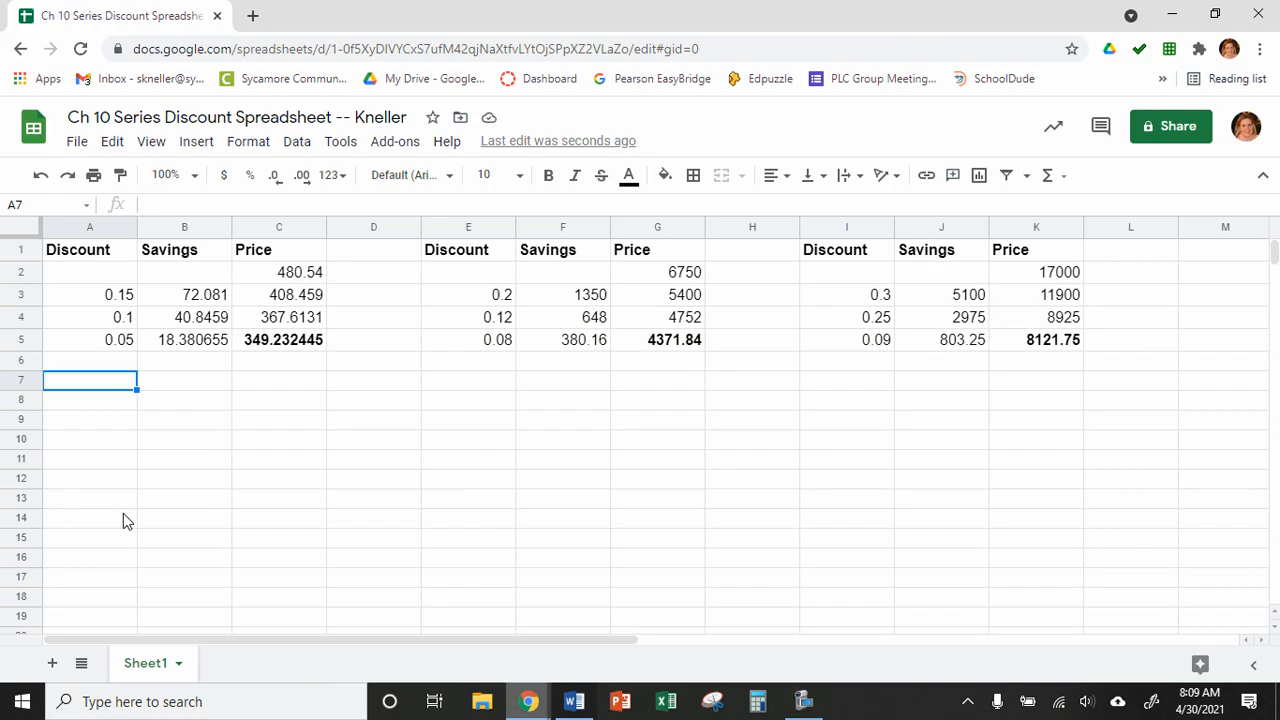
{"action": "left_click", "coordinate": [55, 365]}
{"action": "left_click", "coordinate": [57, 385]}
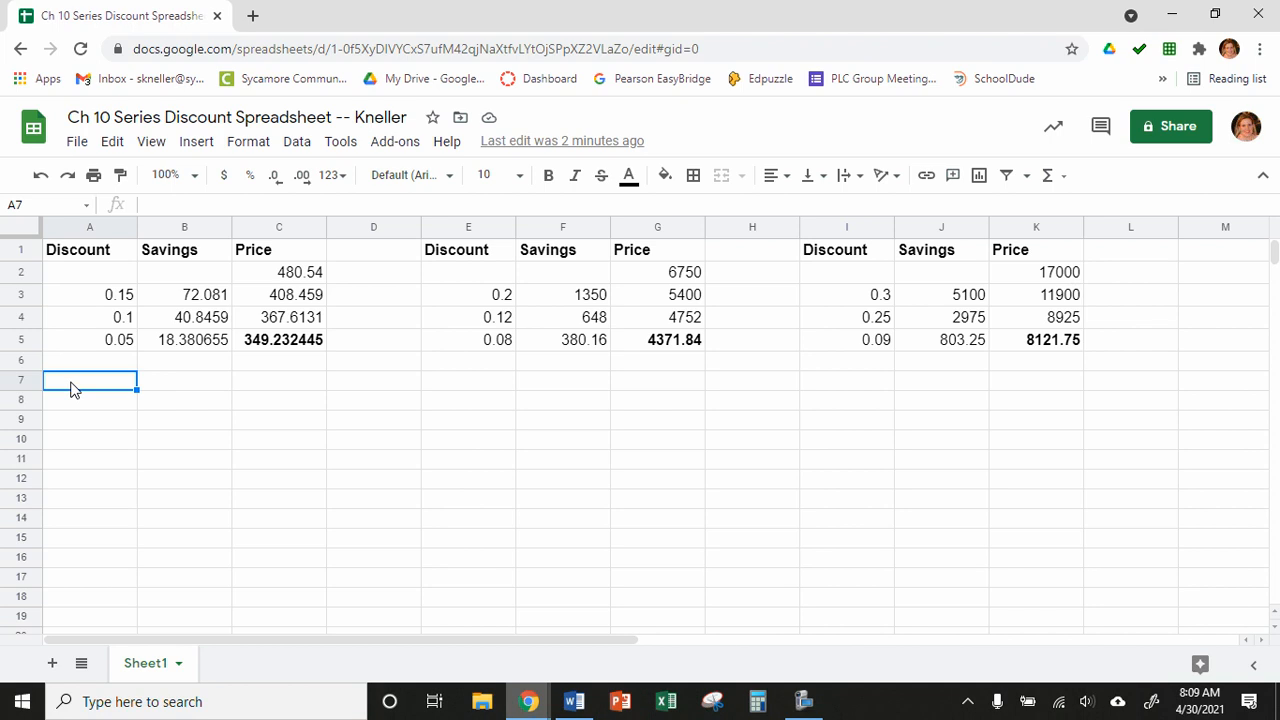
- Enter the headings Complement, % You Pay and Price You Pay in cells A7, B7 and C7
{"action": "type", "text": "Complement"}
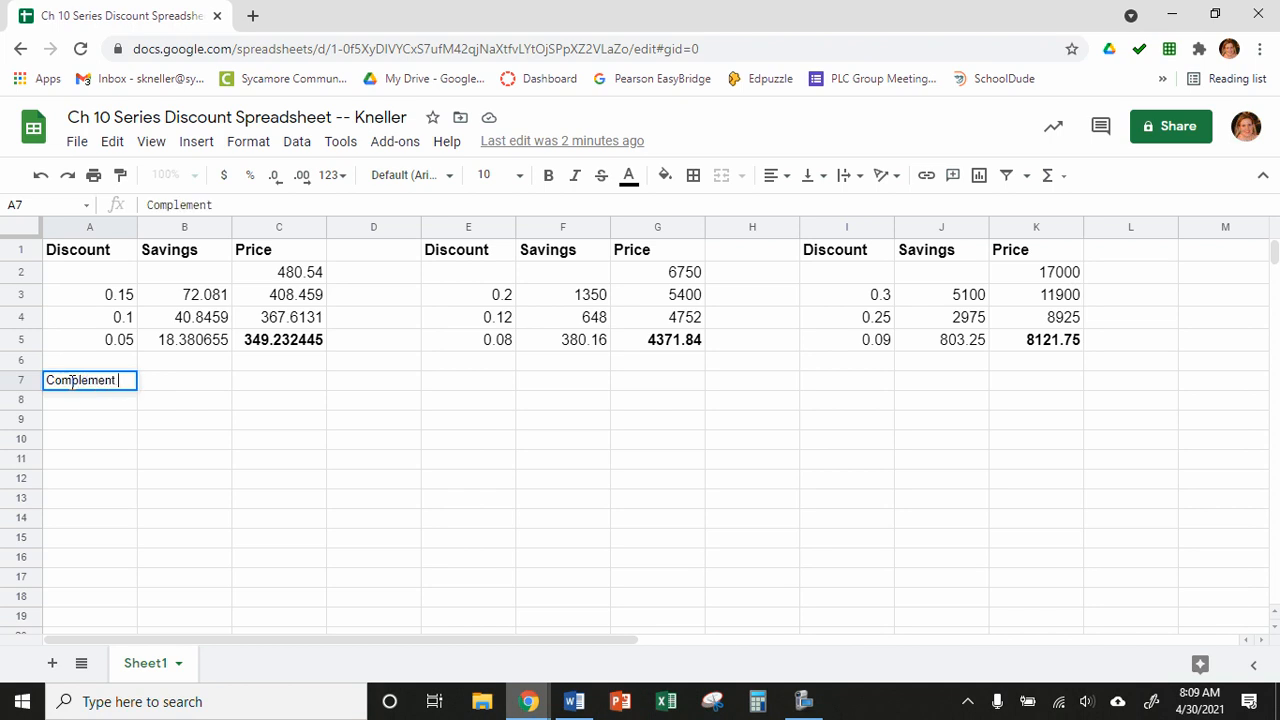
{"action": "key", "text": "Tab"}
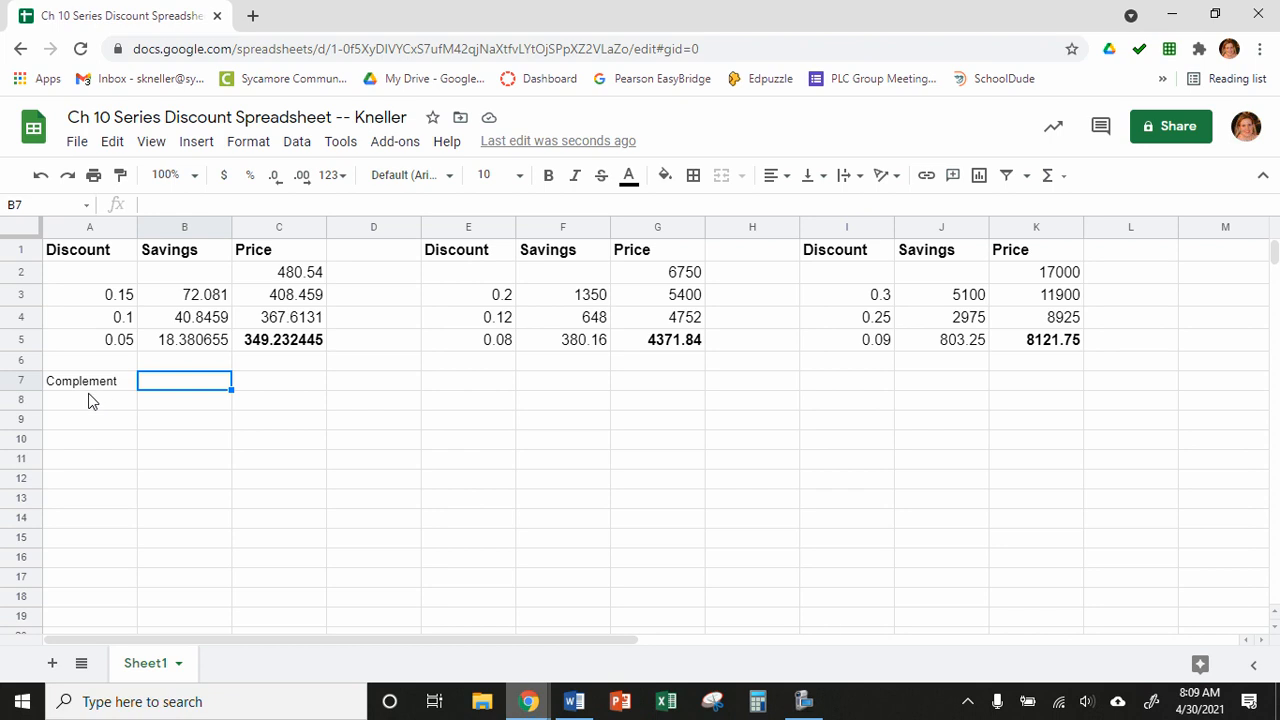
{"action": "type", "text": "% You"}
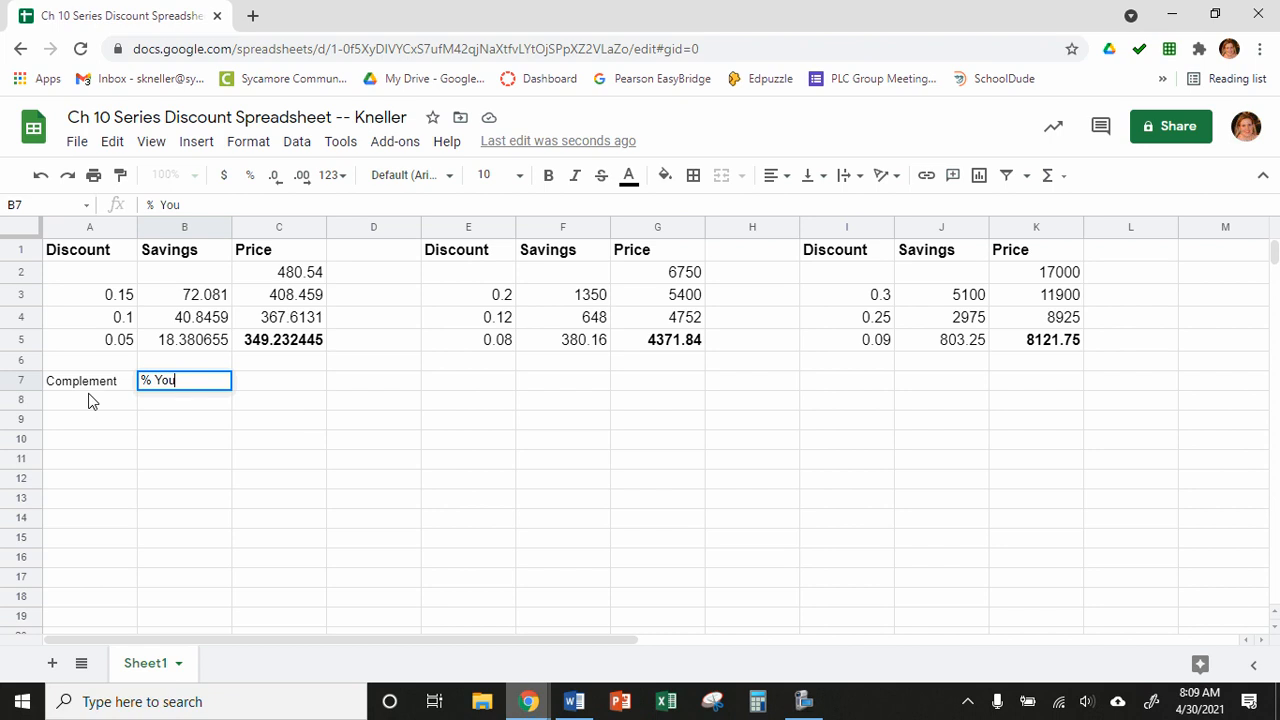
{"action": "type", "text": " Pay"}
{"action": "key", "text": "Tab"}
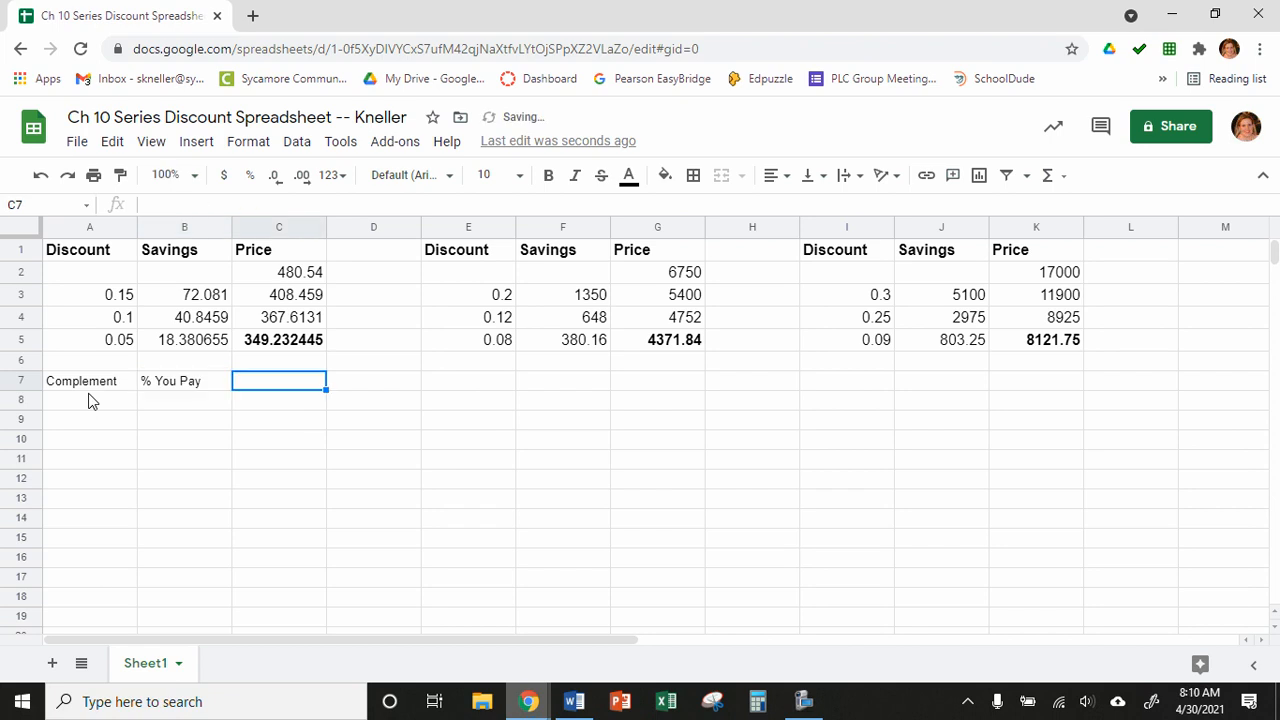
{"action": "type", "text": "Price "}
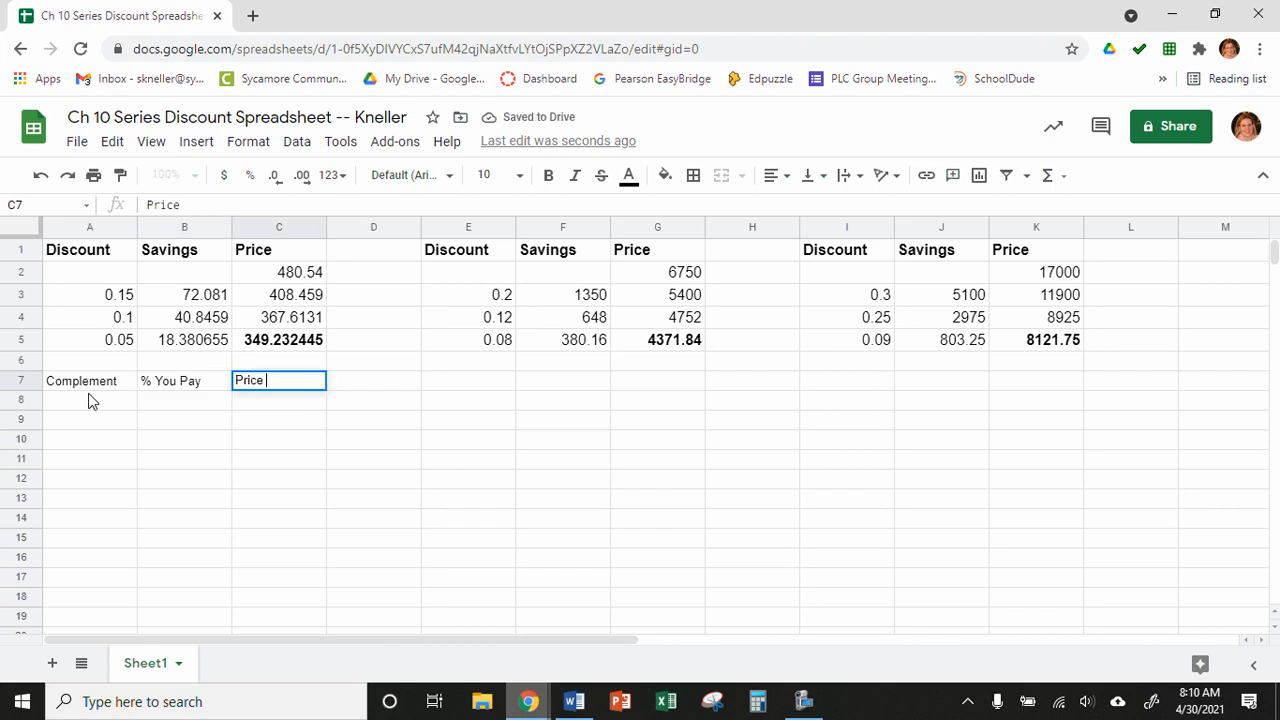
{"action": "type", "text": "You Pay"}
{"action": "left_click", "coordinate": [88, 400]}
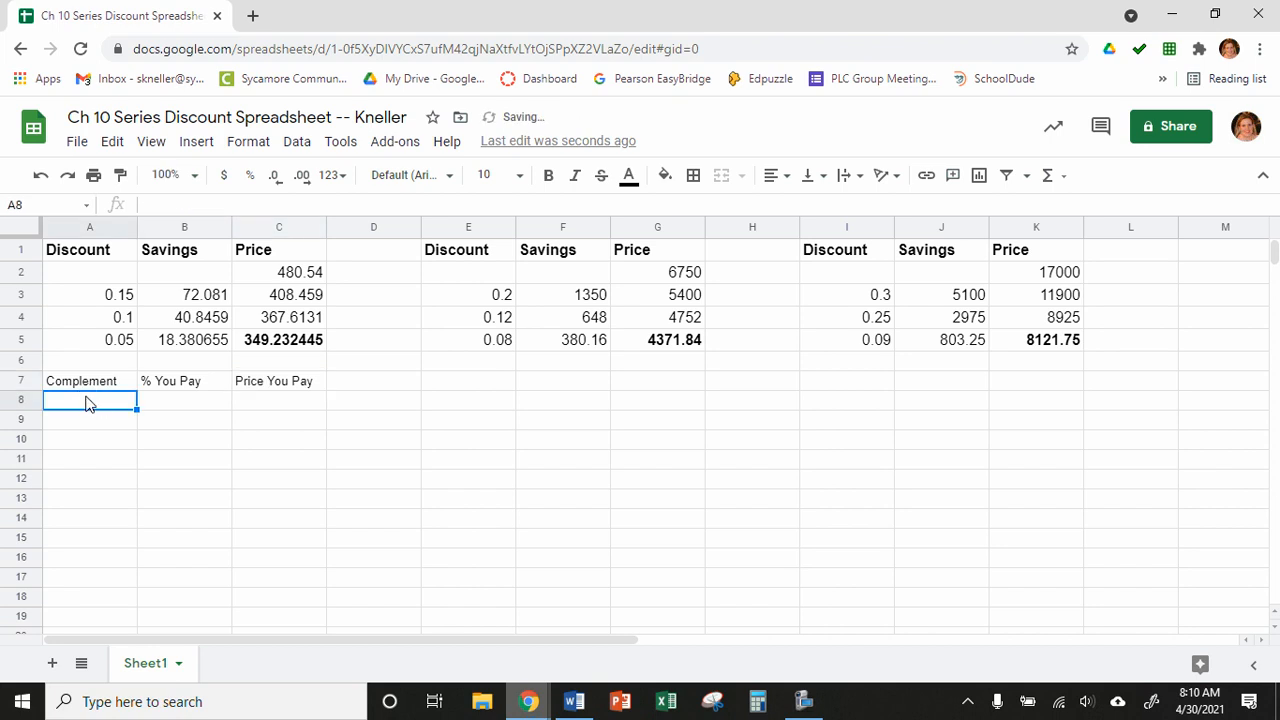
- Set the font size of cells A7:C10 to 12
{"action": "left_click_drag", "start_coordinate": [84, 382], "coordinate": [271, 436]}
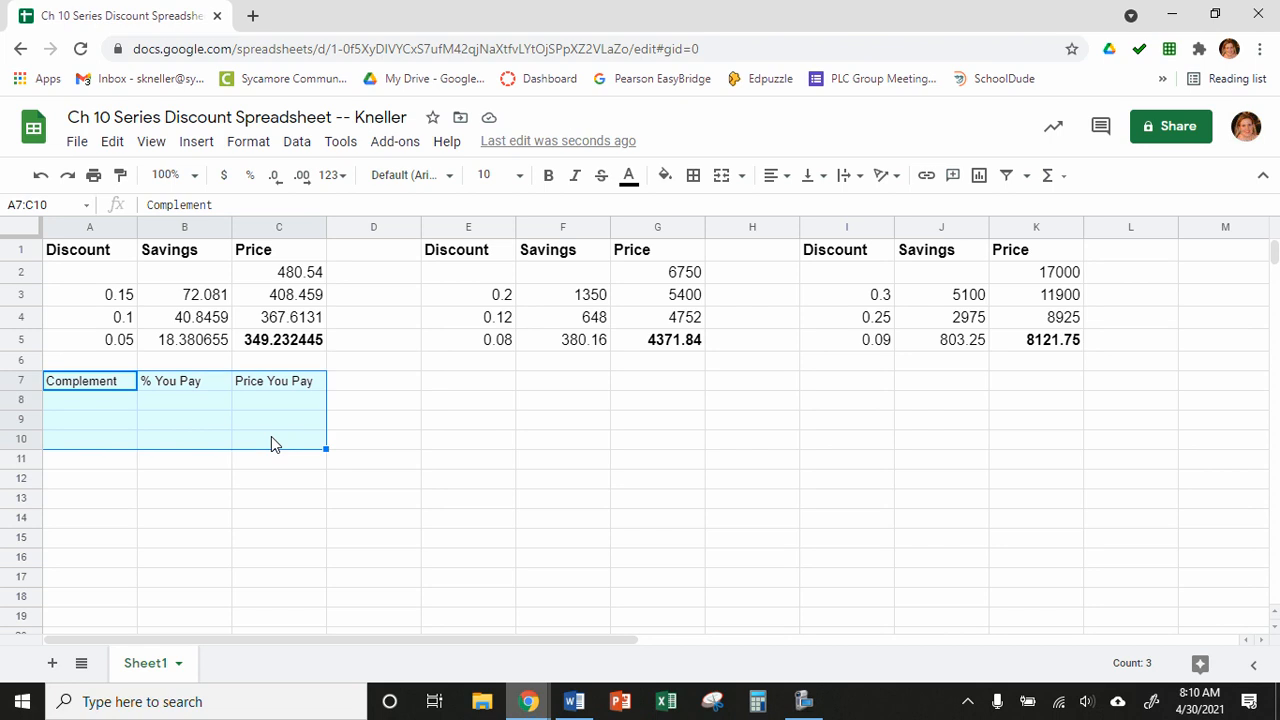
{"action": "left_click", "coordinate": [490, 175]}
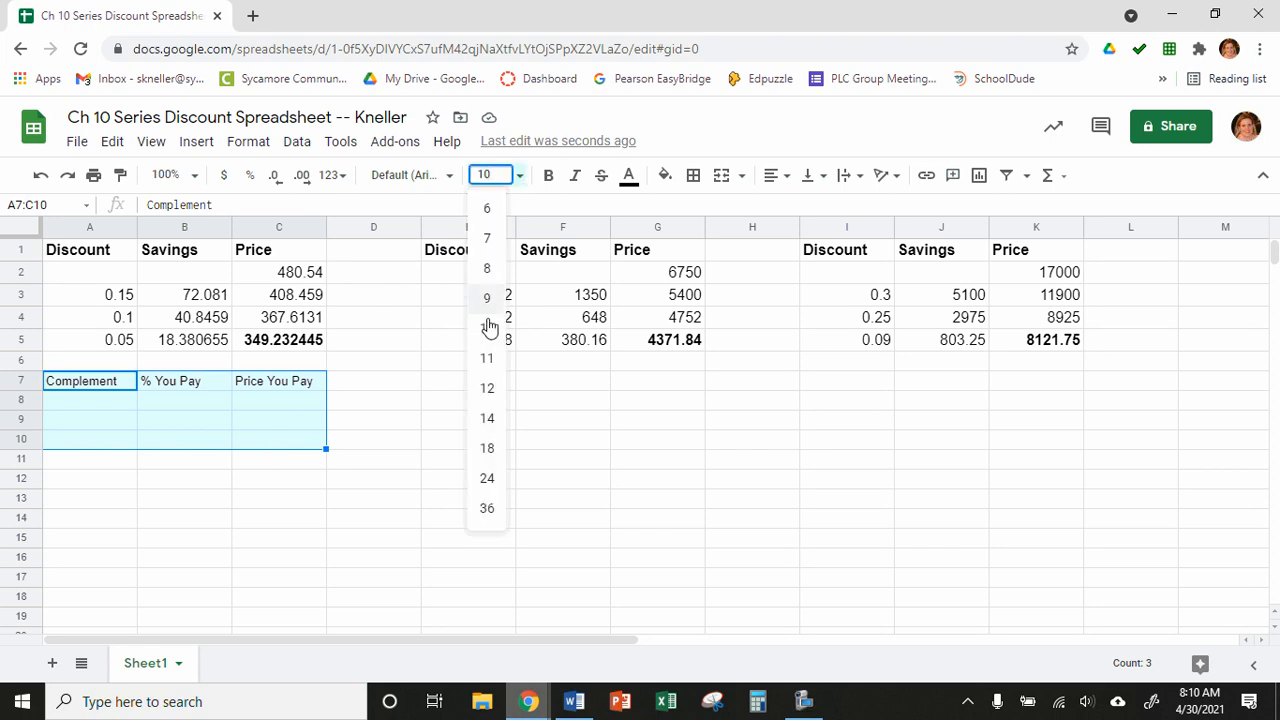
{"action": "left_click", "coordinate": [488, 390]}
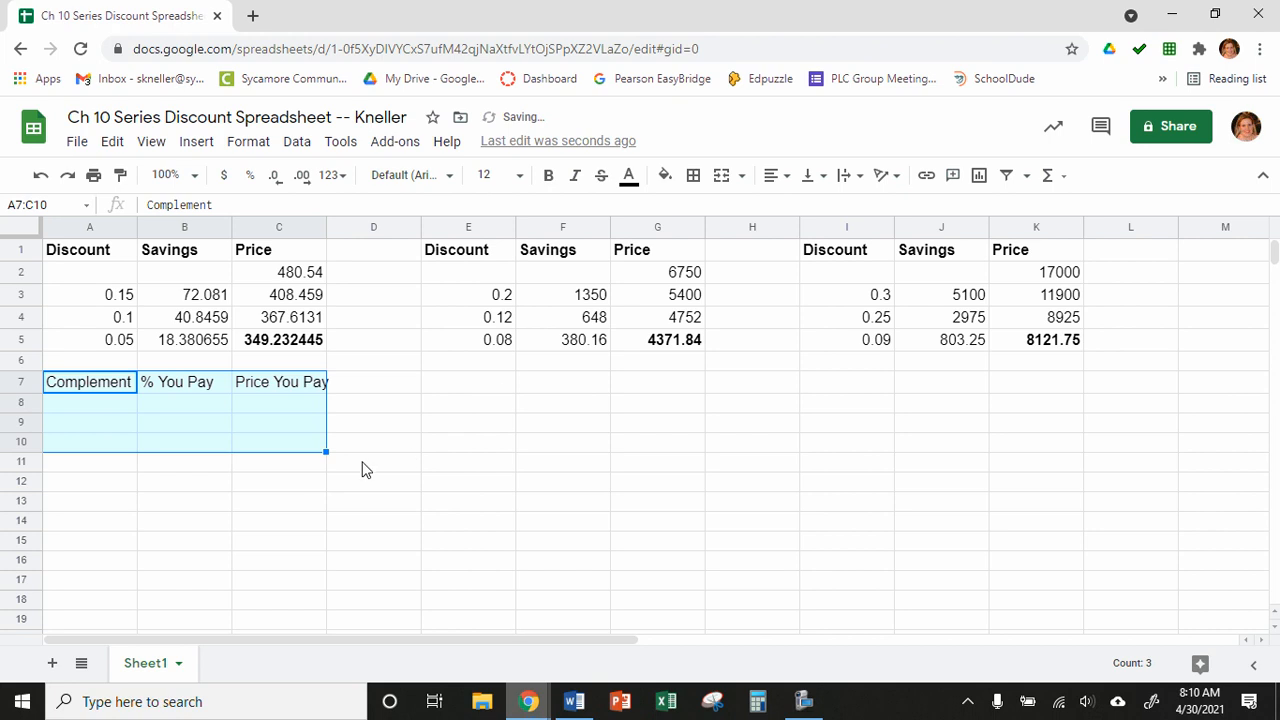
{"action": "left_click", "coordinate": [311, 509]}
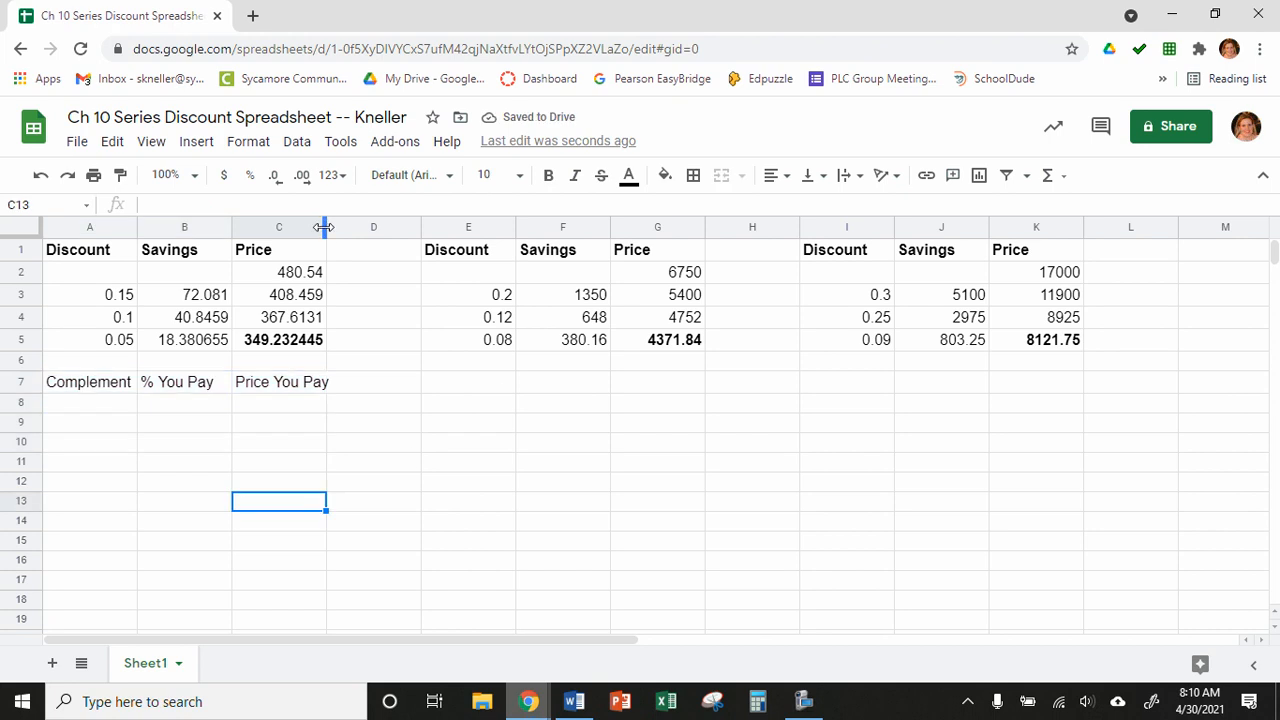
- Widen the Price columns C, G and K slightly to make room for the Price You Pay heading
{"action": "left_click_drag", "start_coordinate": [327, 227], "coordinate": [336, 227]}
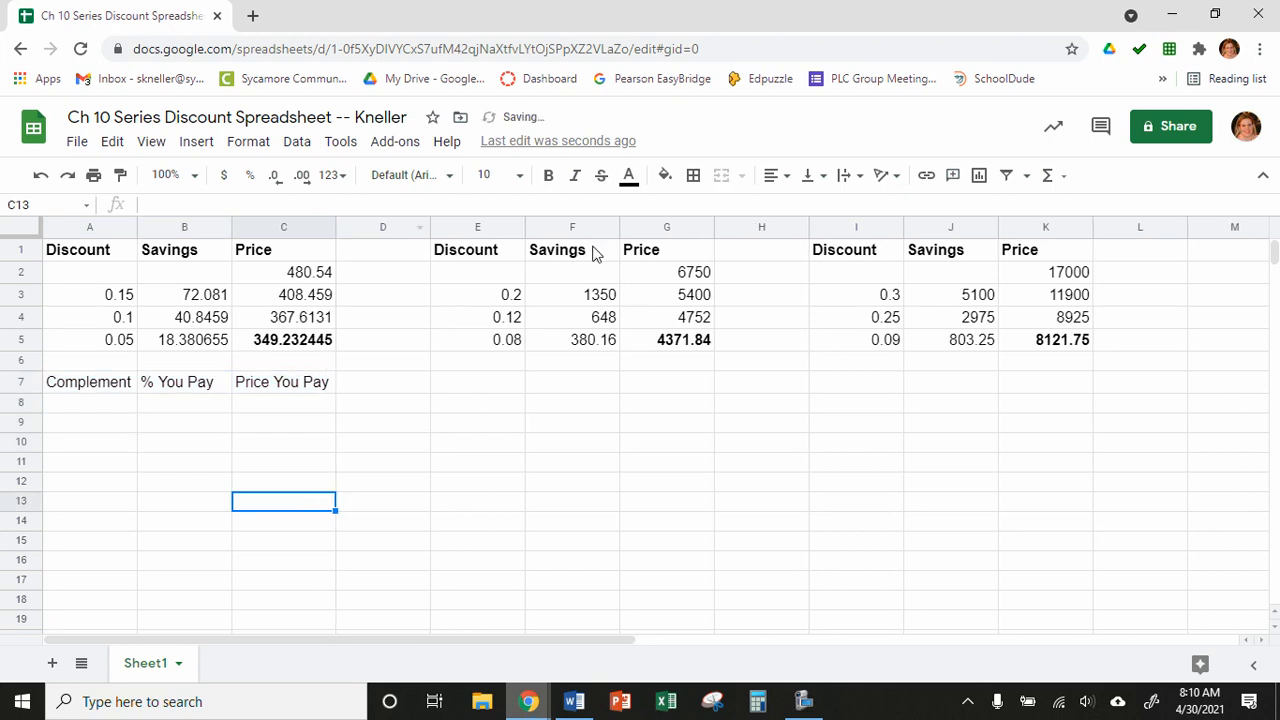
{"action": "left_click_drag", "start_coordinate": [714, 227], "coordinate": [724, 227]}
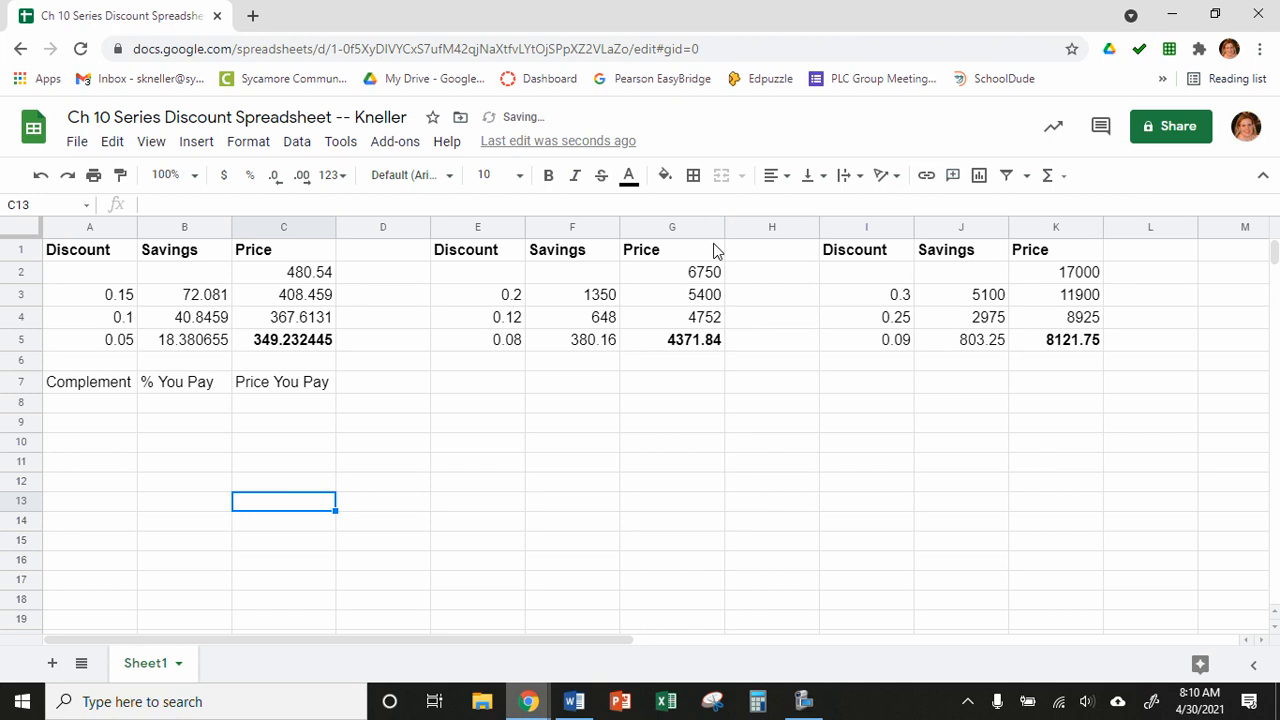
{"action": "left_click_drag", "start_coordinate": [1103, 227], "coordinate": [1120, 227]}
- Make the three headings in A7:C7 bold
{"action": "left_click_drag", "start_coordinate": [100, 389], "coordinate": [245, 390]}
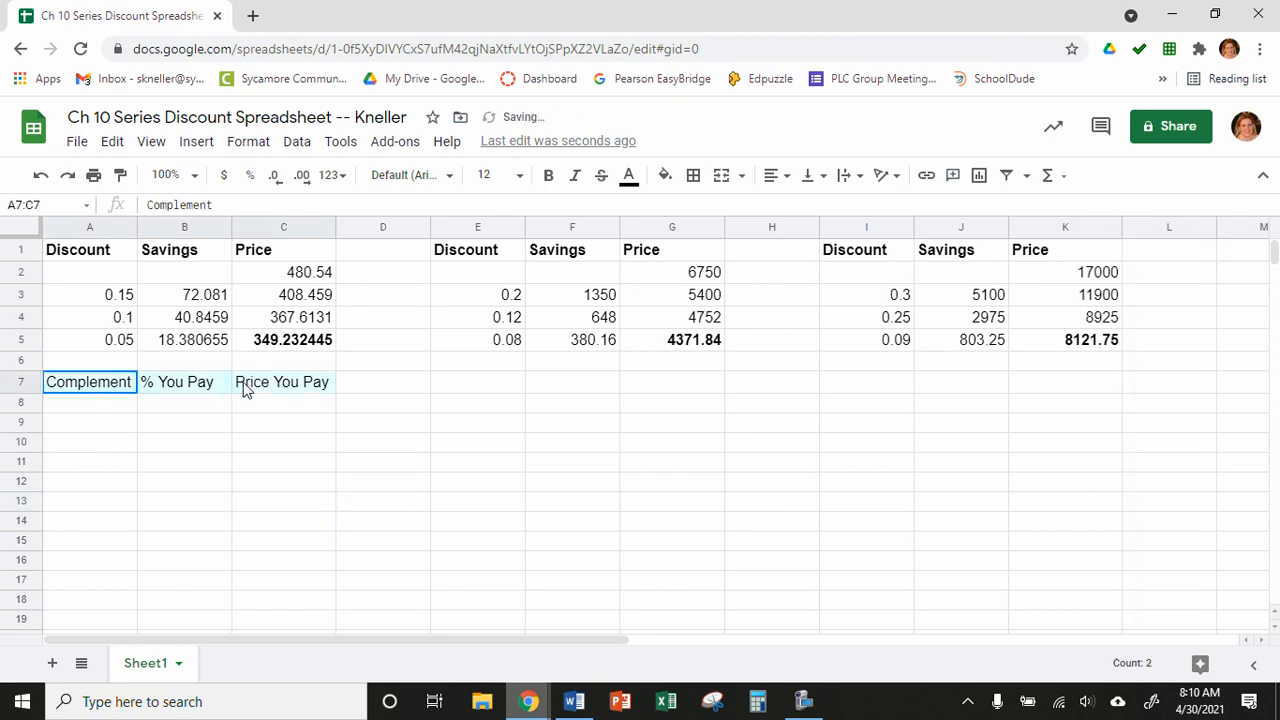
{"action": "left_click", "coordinate": [549, 176]}
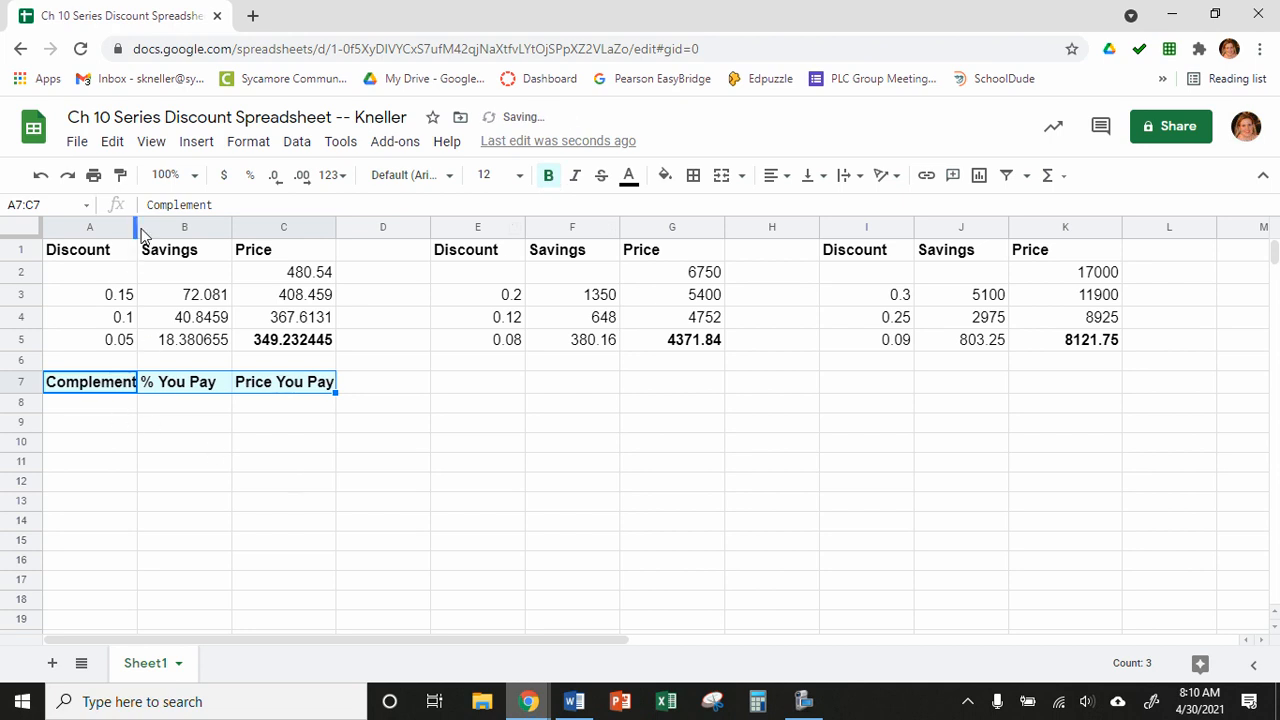
{"action": "left_click", "coordinate": [125, 463]}
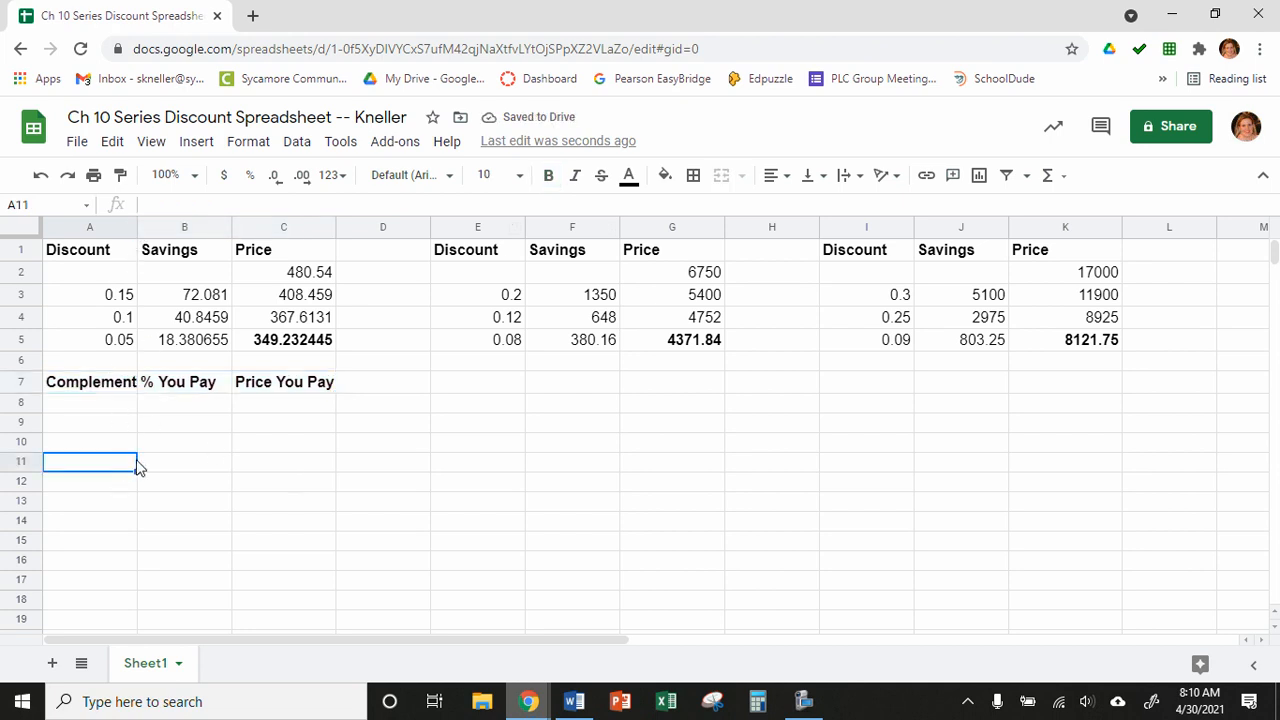
- Widen the Discount columns A, E and I to make room for the bold Complement heading
{"action": "double_click", "coordinate": [135, 229]}
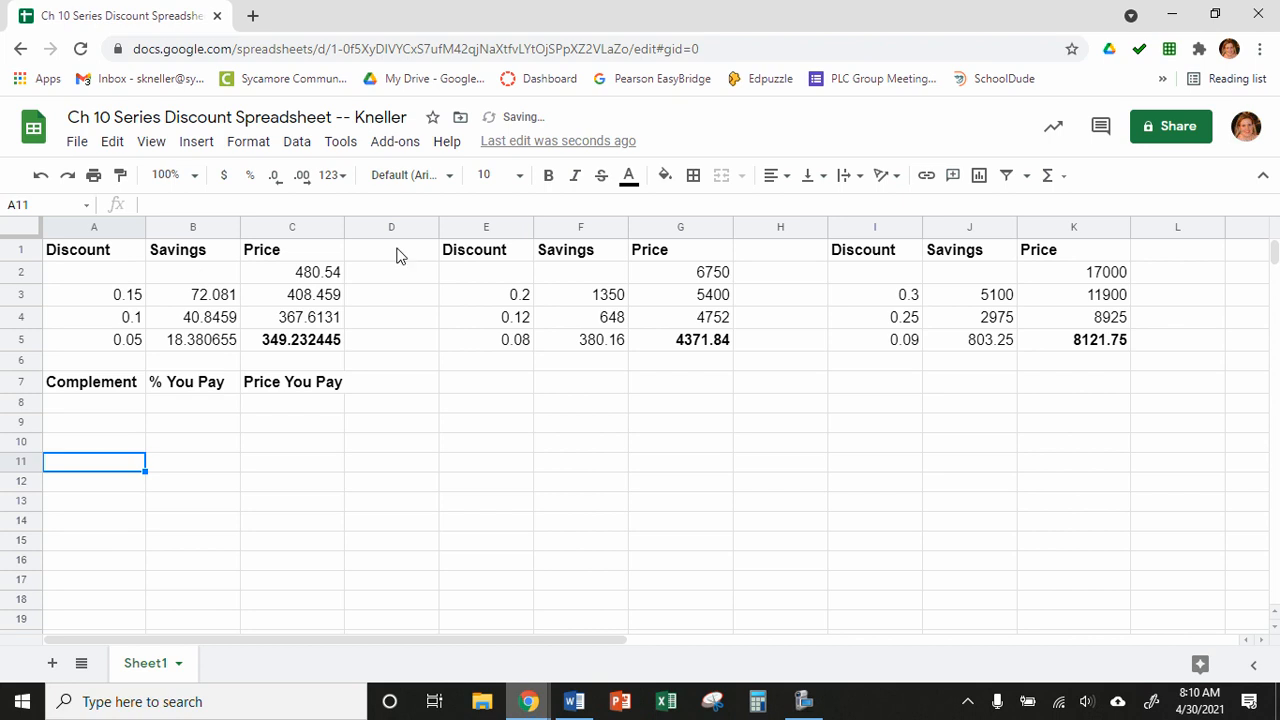
{"action": "double_click", "coordinate": [533, 229]}
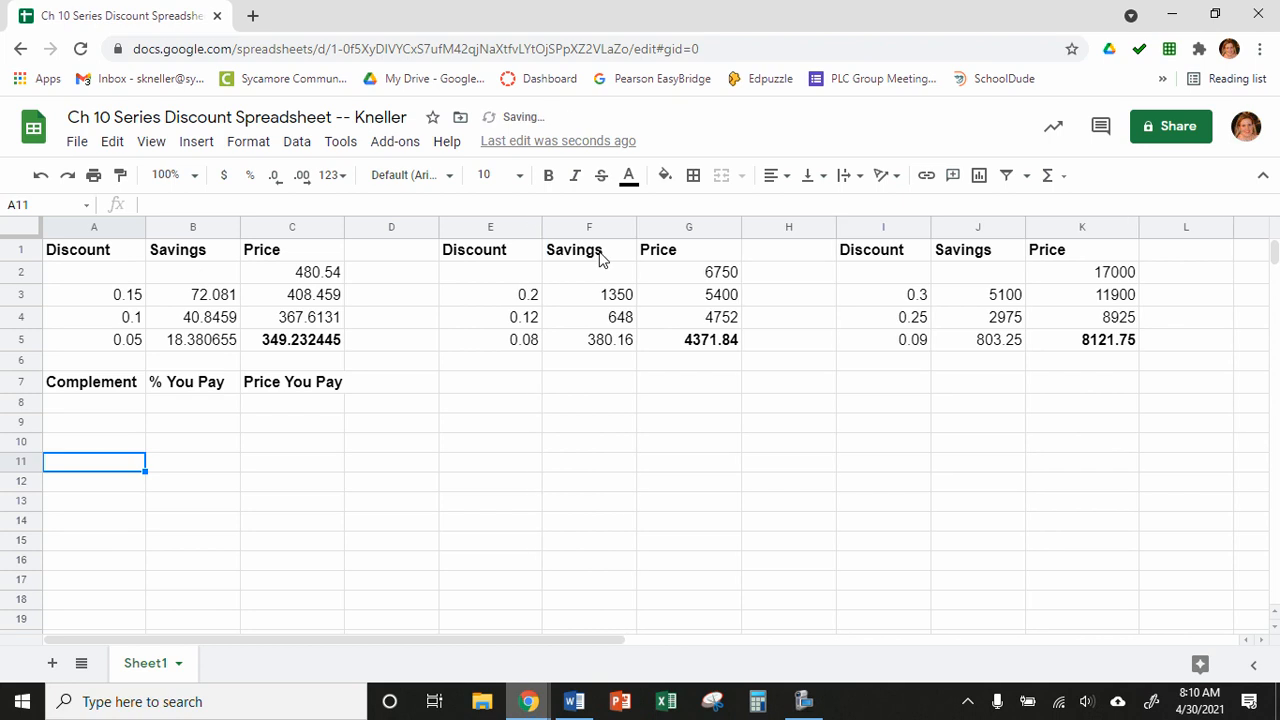
{"action": "double_click", "coordinate": [932, 229]}
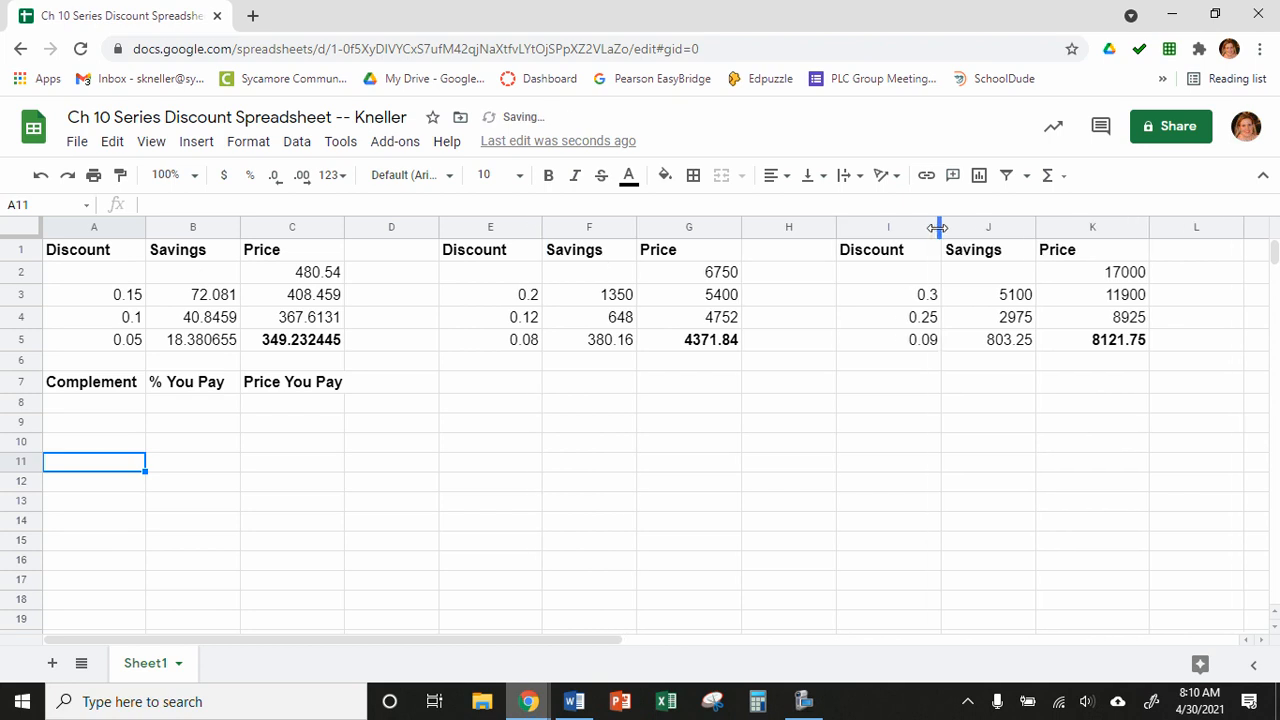
- Review the three discounts in A3:A5 whose complements belong under the Complement heading, ending at cell A8
{"action": "left_click", "coordinate": [107, 403]}
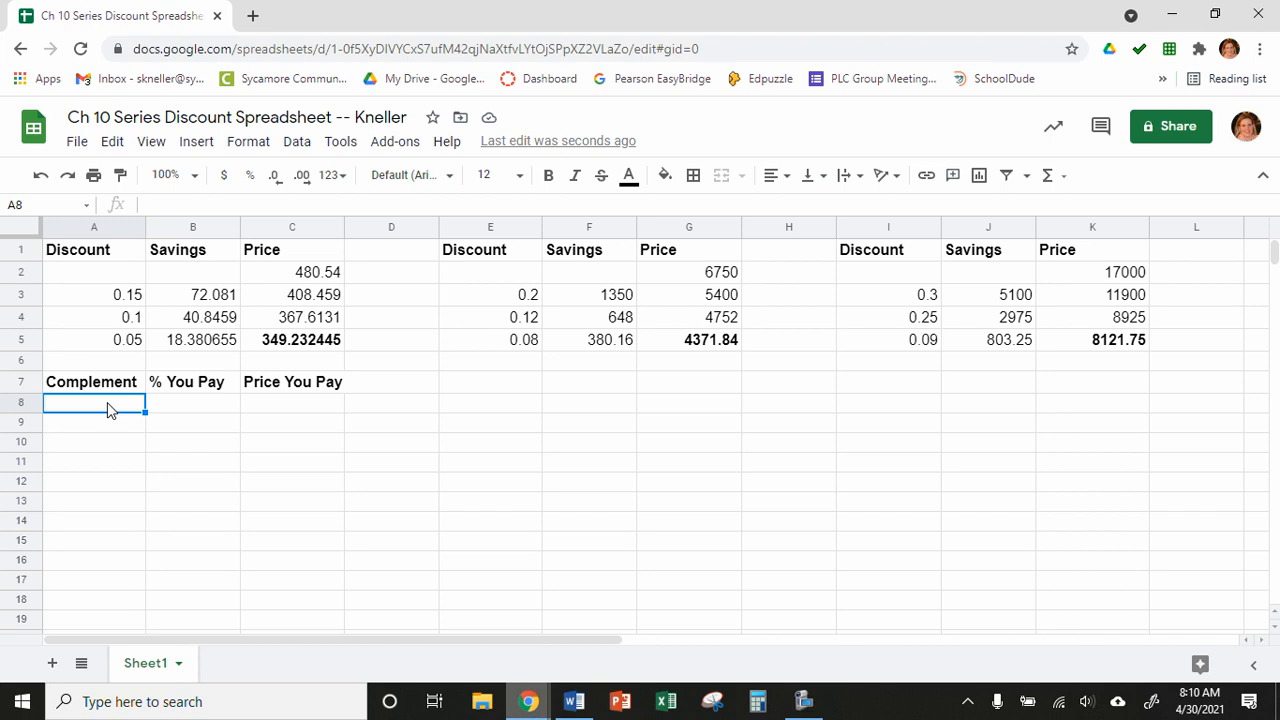
{"action": "left_click", "coordinate": [100, 297]}
{"action": "left_click", "coordinate": [106, 318]}
{"action": "left_click", "coordinate": [96, 340]}
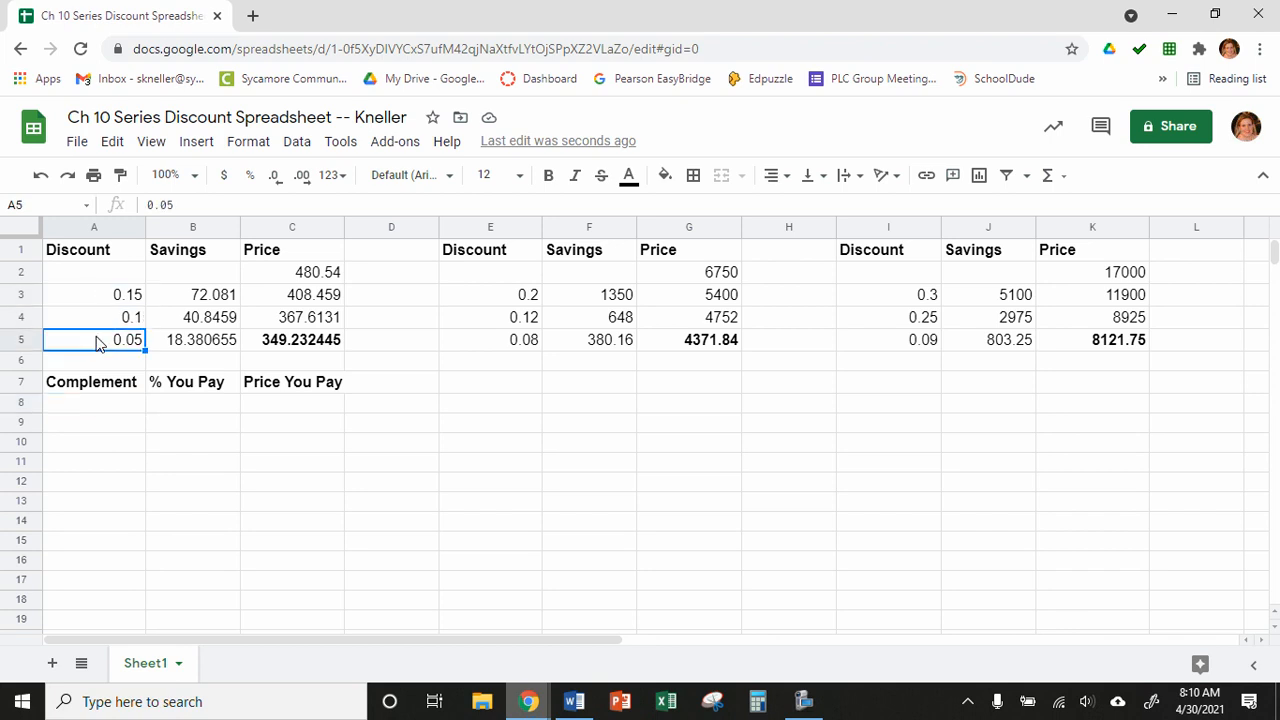
{"action": "left_click", "coordinate": [92, 403]}
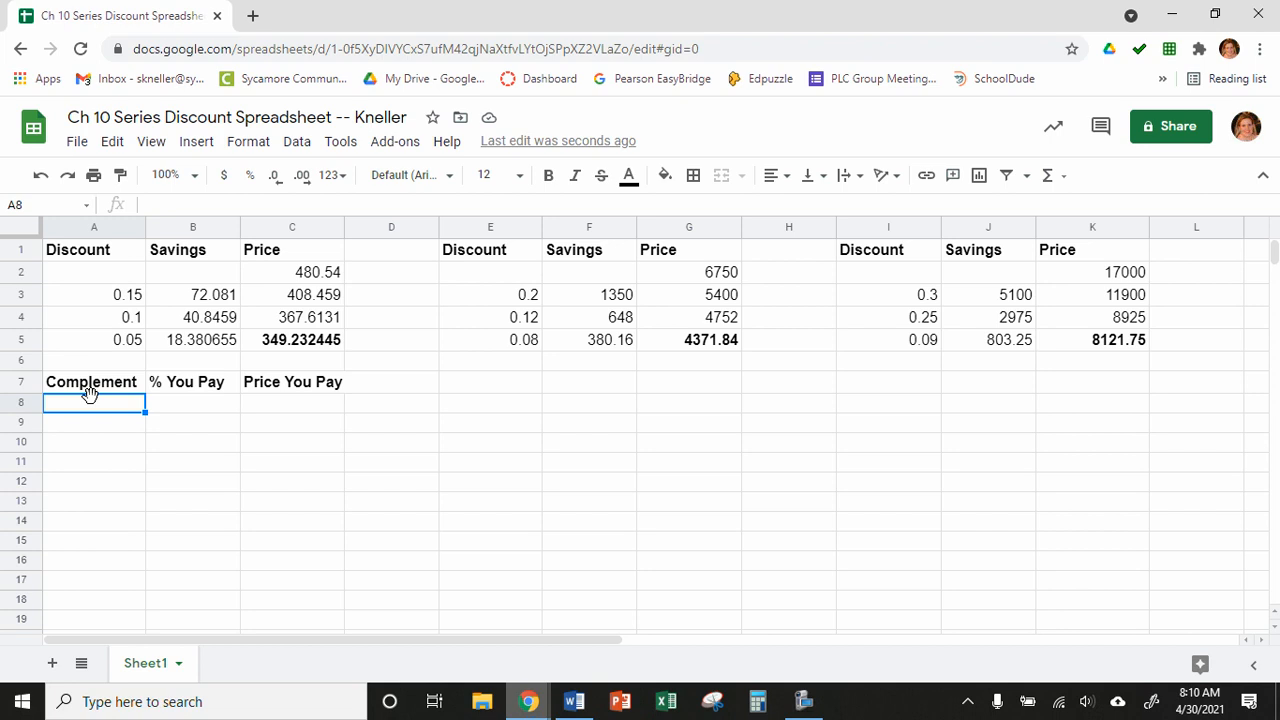
{"action": "left_click", "coordinate": [98, 301]}
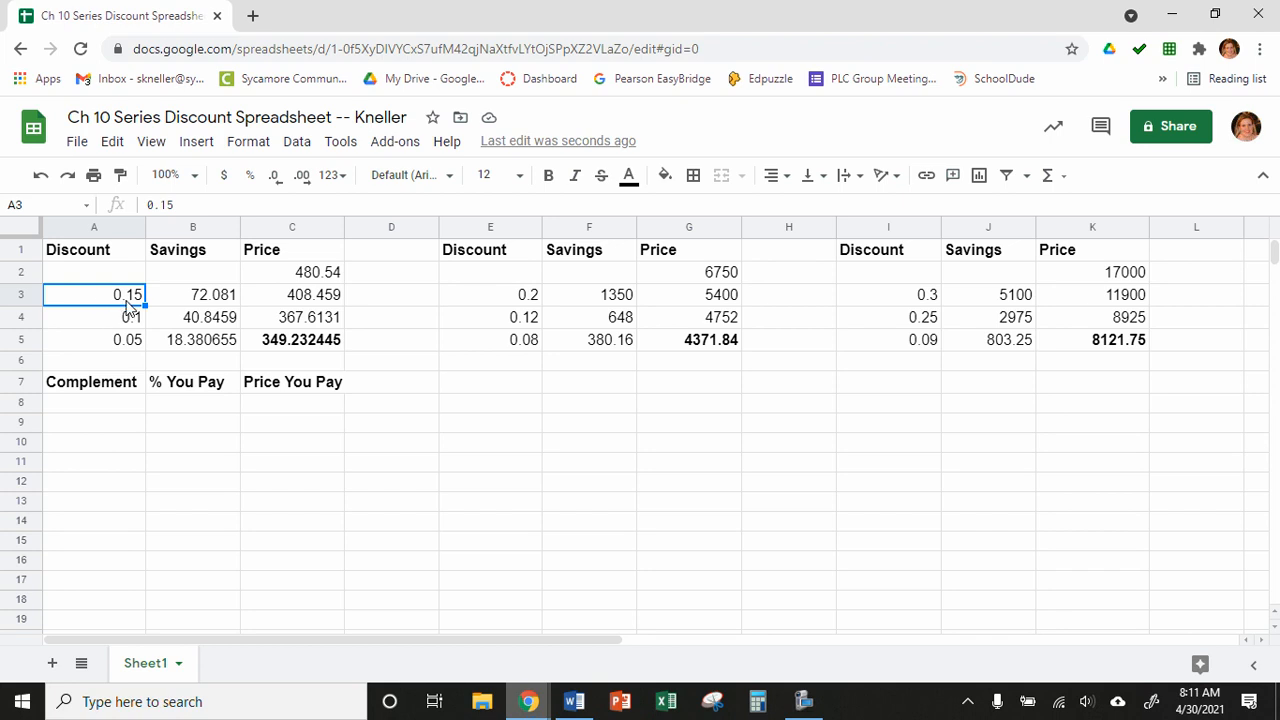
{"action": "left_click", "coordinate": [104, 405]}
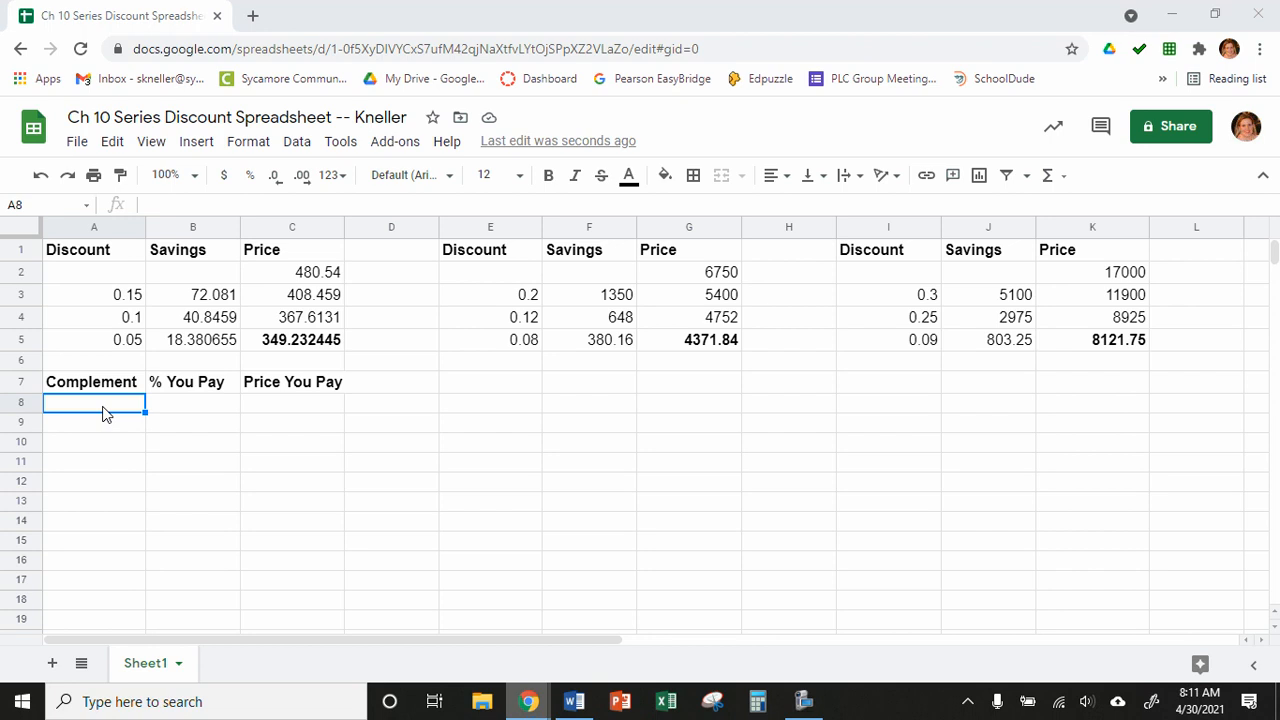
{"action": "left_click", "coordinate": [112, 300]}
{"action": "left_click", "coordinate": [113, 320]}
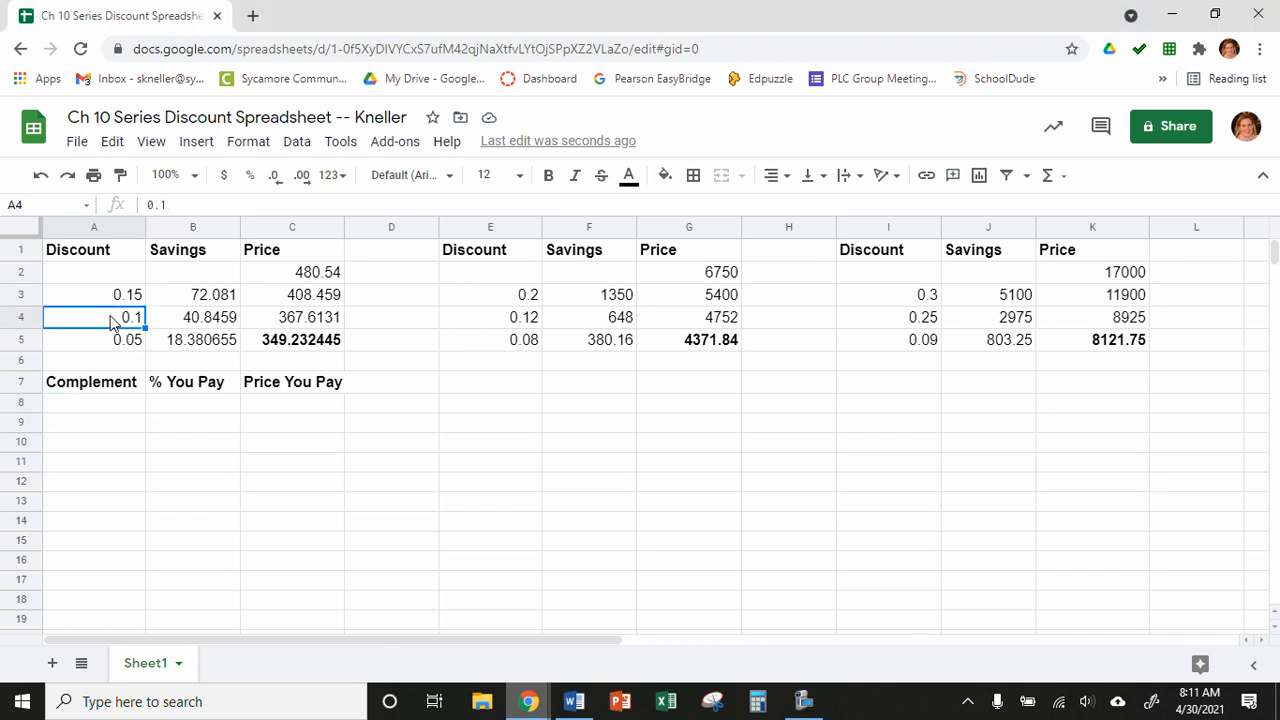
{"action": "left_click", "coordinate": [110, 346]}
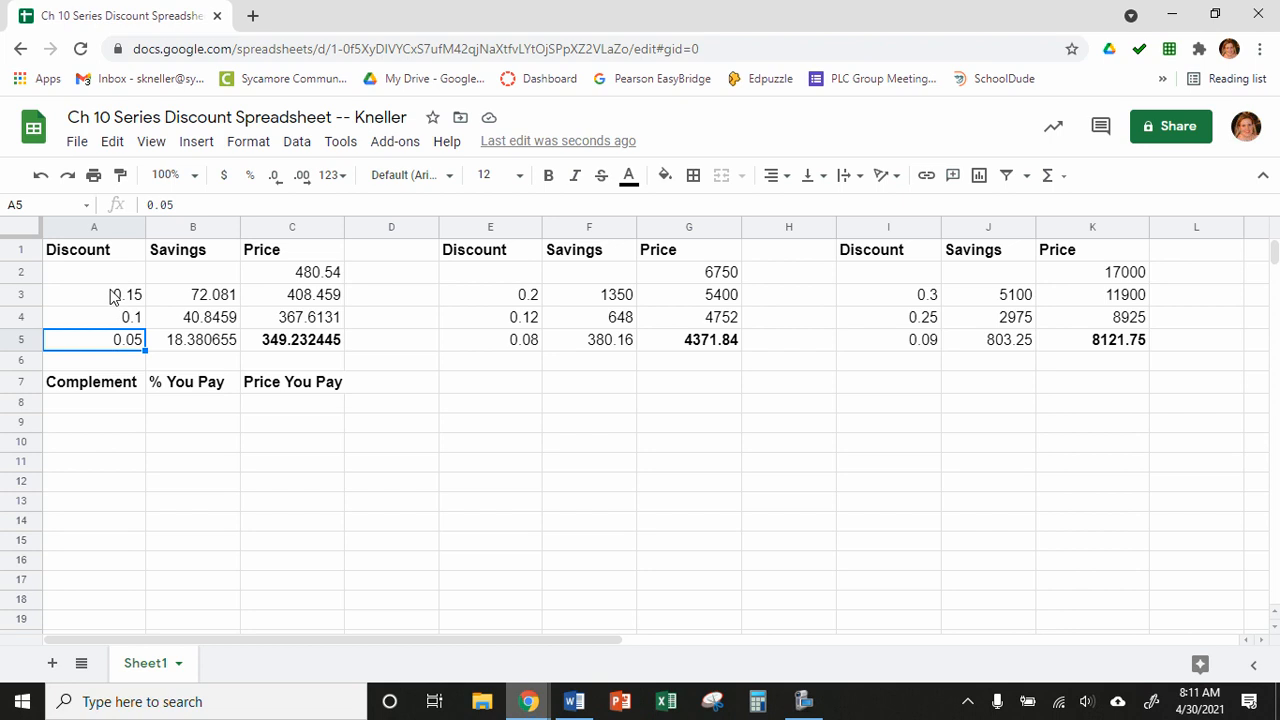
{"action": "left_click", "coordinate": [113, 296]}
{"action": "left_click", "coordinate": [112, 318]}
{"action": "left_click", "coordinate": [112, 341]}
{"action": "left_click", "coordinate": [89, 406]}
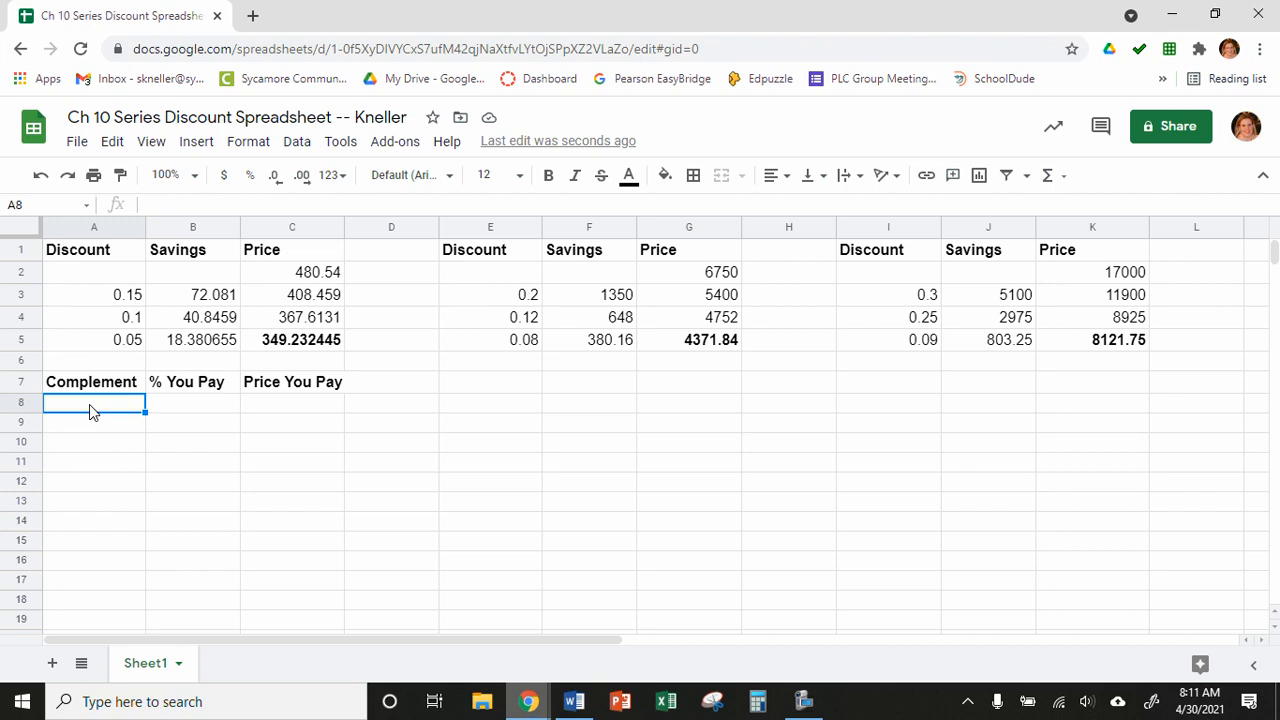
- Switch to the Word instructions, read item 18 on programming the complements in column A, and return to the spreadsheet
{"action": "left_click", "coordinate": [575, 702]}
{"action": "scroll", "coordinate": [270, 350], "scroll_direction": "down", "scroll_amount": 3}
{"action": "scroll", "coordinate": [270, 350], "scroll_direction": "down", "scroll_amount": 2}
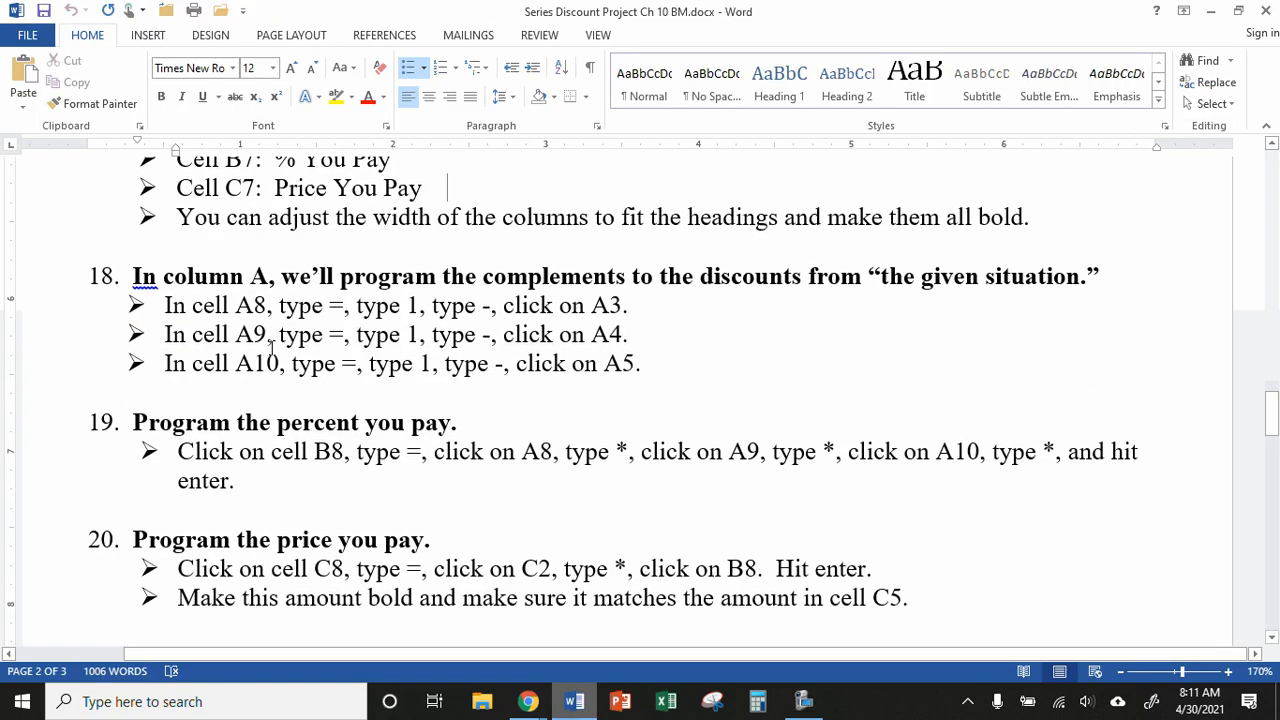
{"action": "left_click_drag", "start_coordinate": [165, 305], "coordinate": [660, 358]}
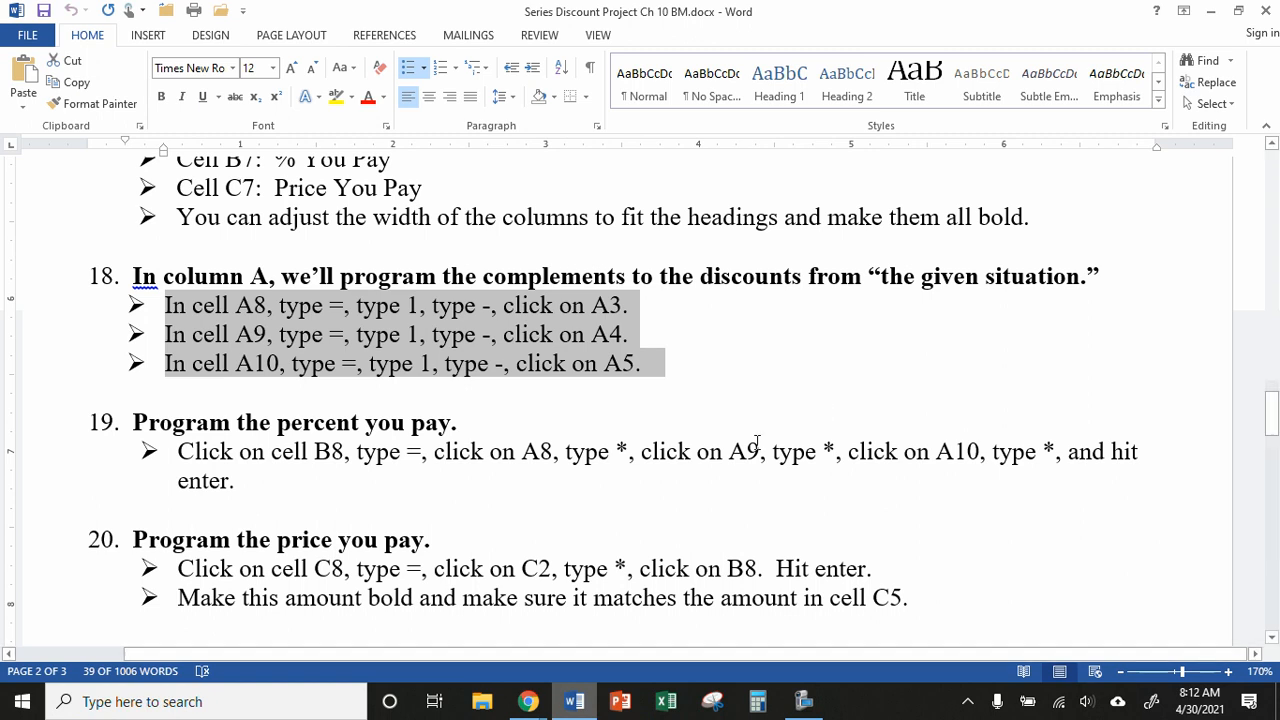
{"action": "left_click", "coordinate": [528, 701]}
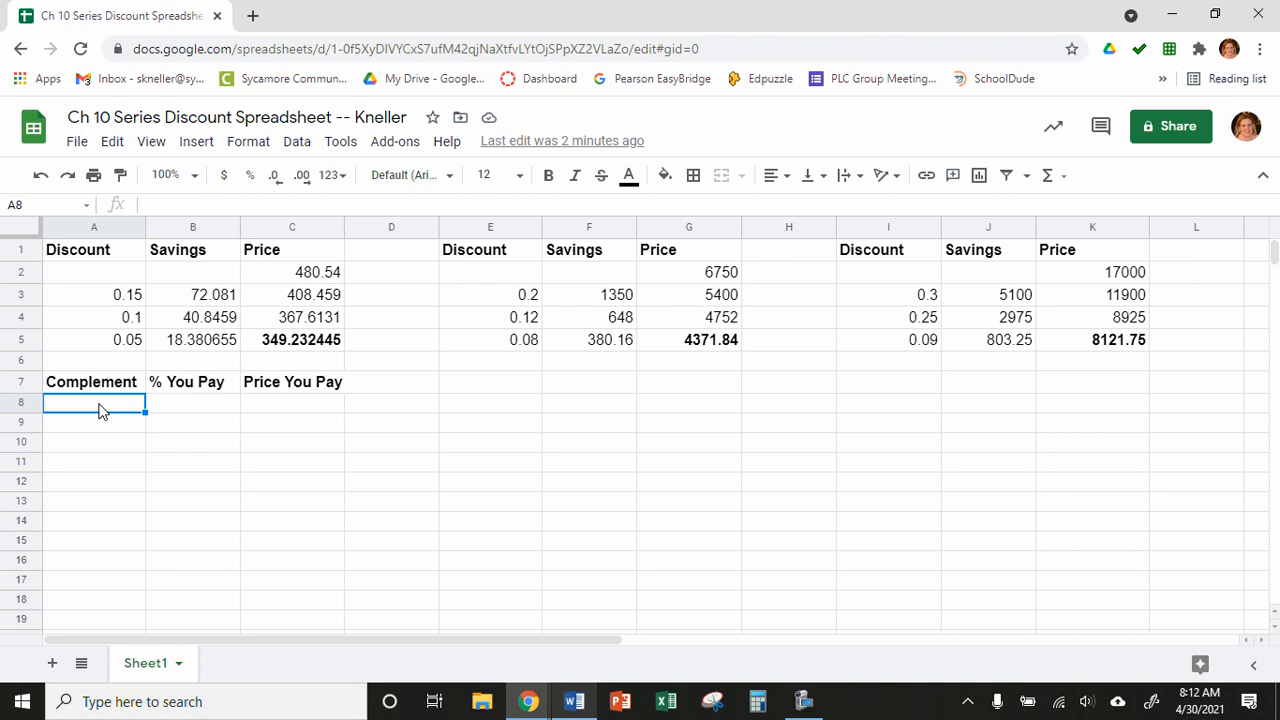
- Enter the formula =1-A3 in cell A8 for the complement of the first discount
{"action": "type", "text": "="}
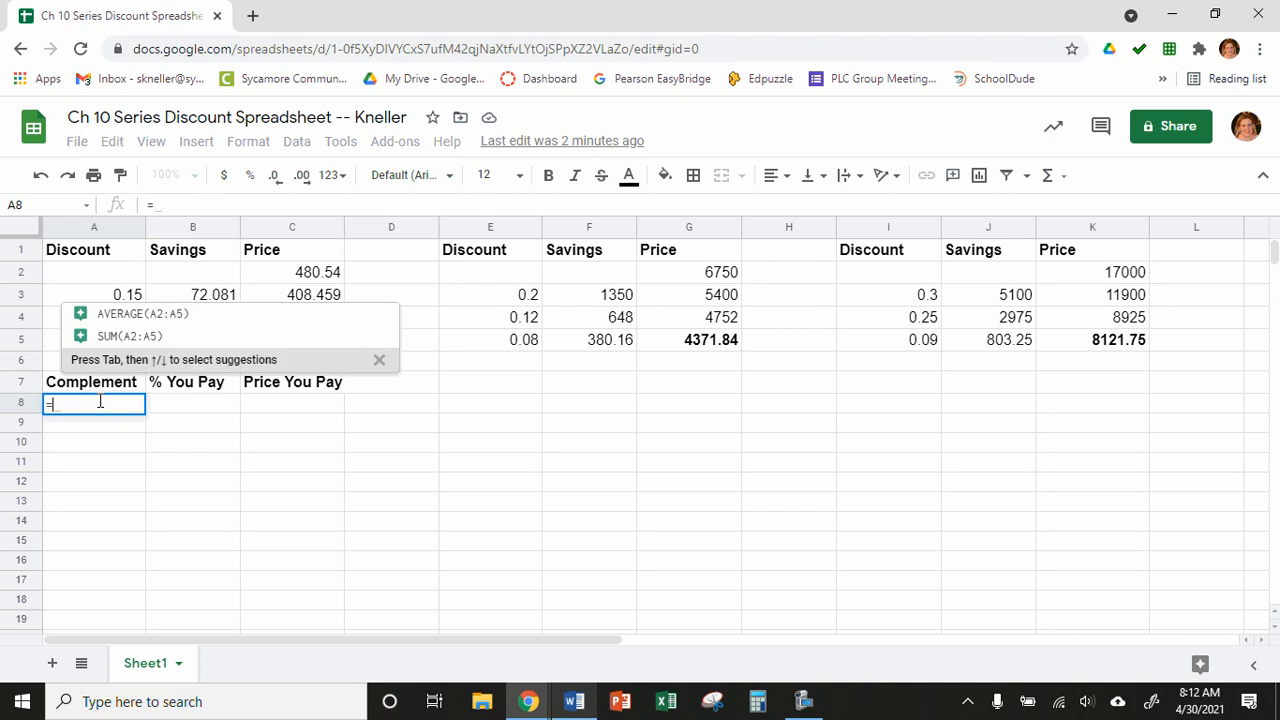
{"action": "type", "text": "1-"}
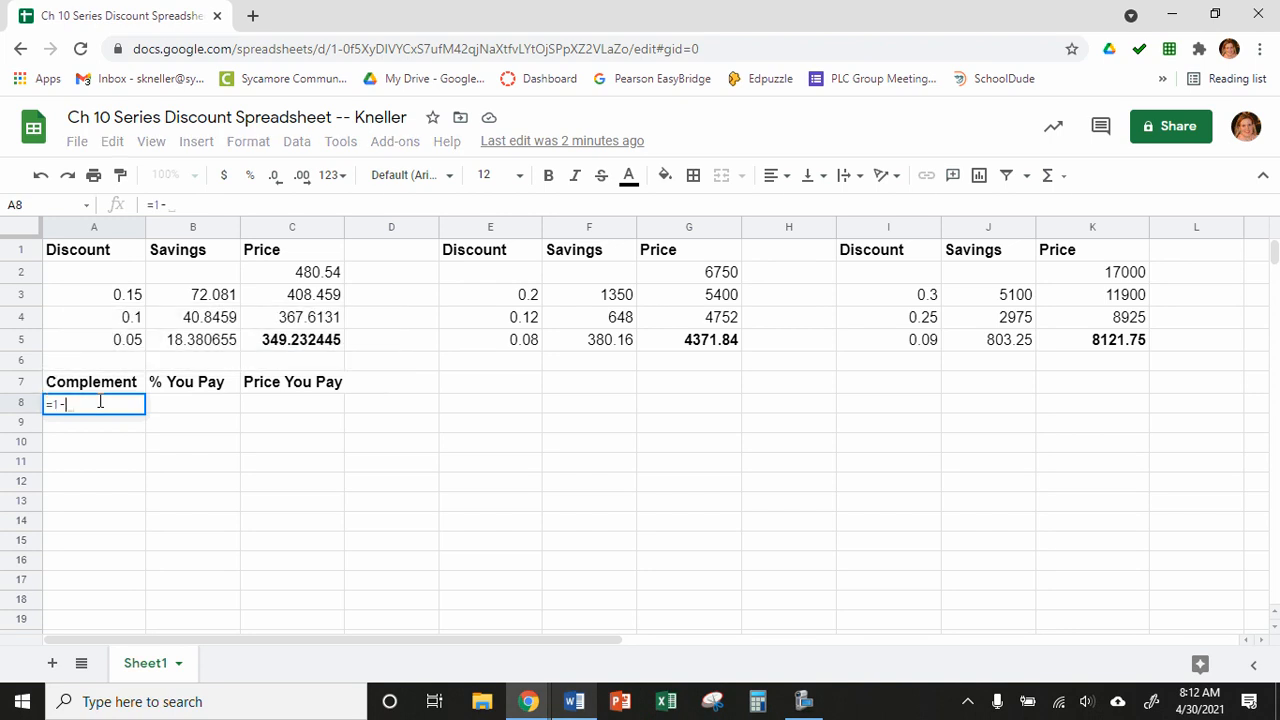
{"action": "left_click", "coordinate": [133, 296]}
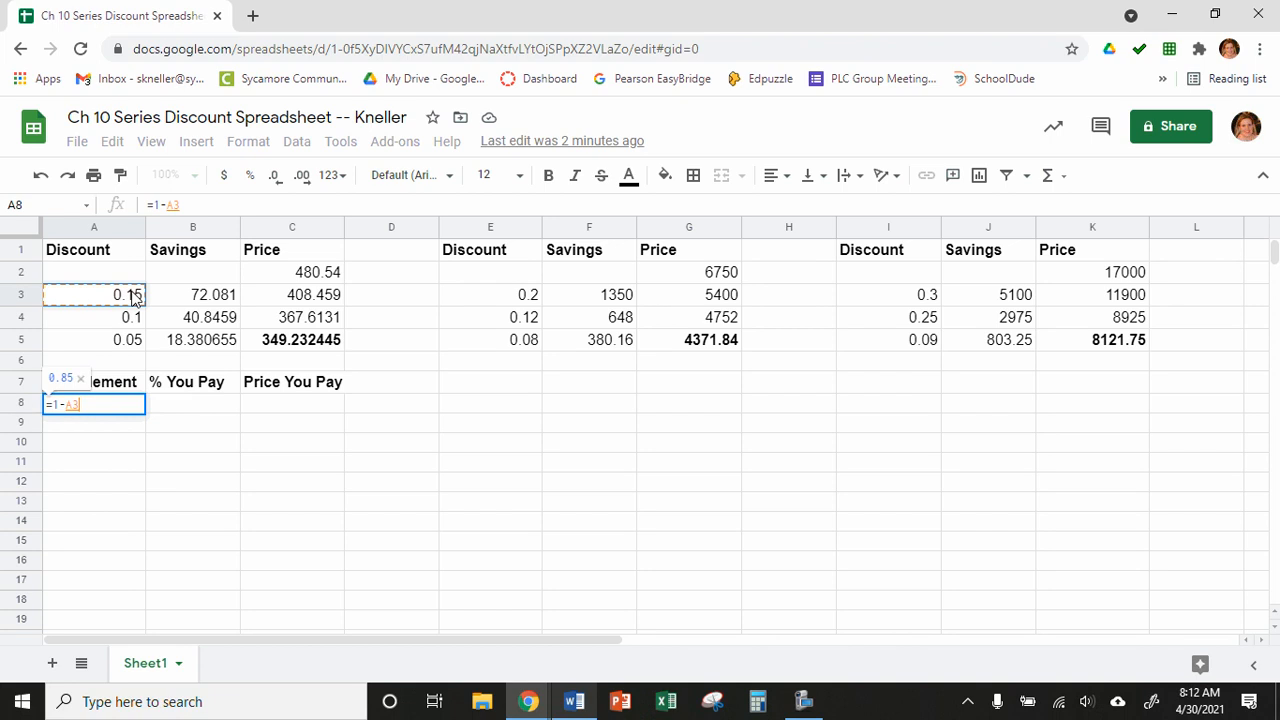
{"action": "key", "text": "Return"}
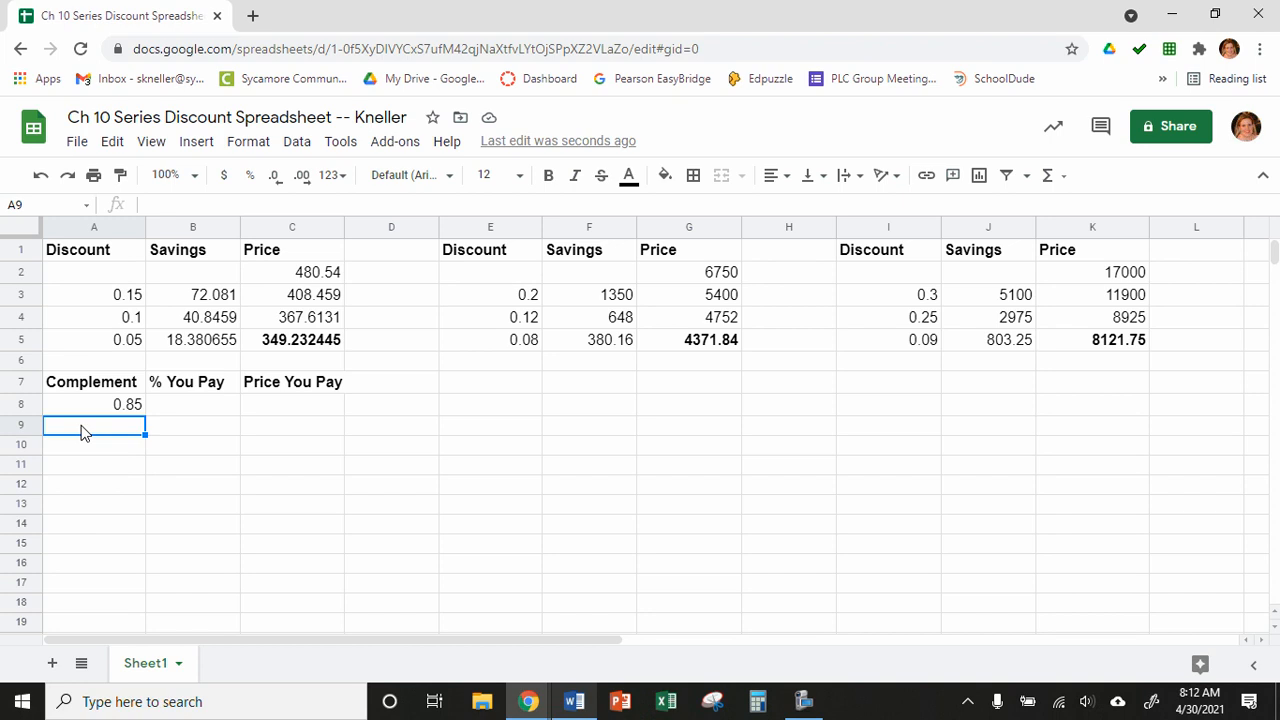
- Enter the complement formulas =1-A4 in cell A9 and =1-A5 in cell A10
{"action": "type", "text": "=1-"}
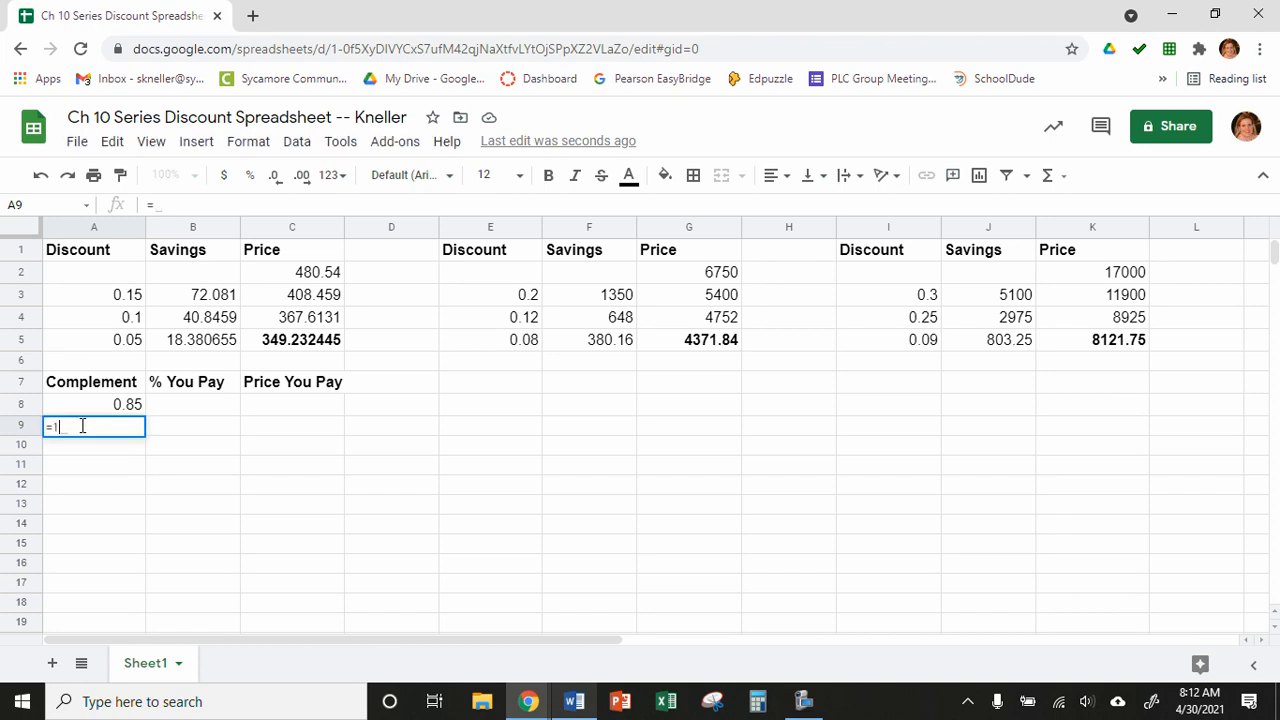
{"action": "left_click", "coordinate": [107, 322]}
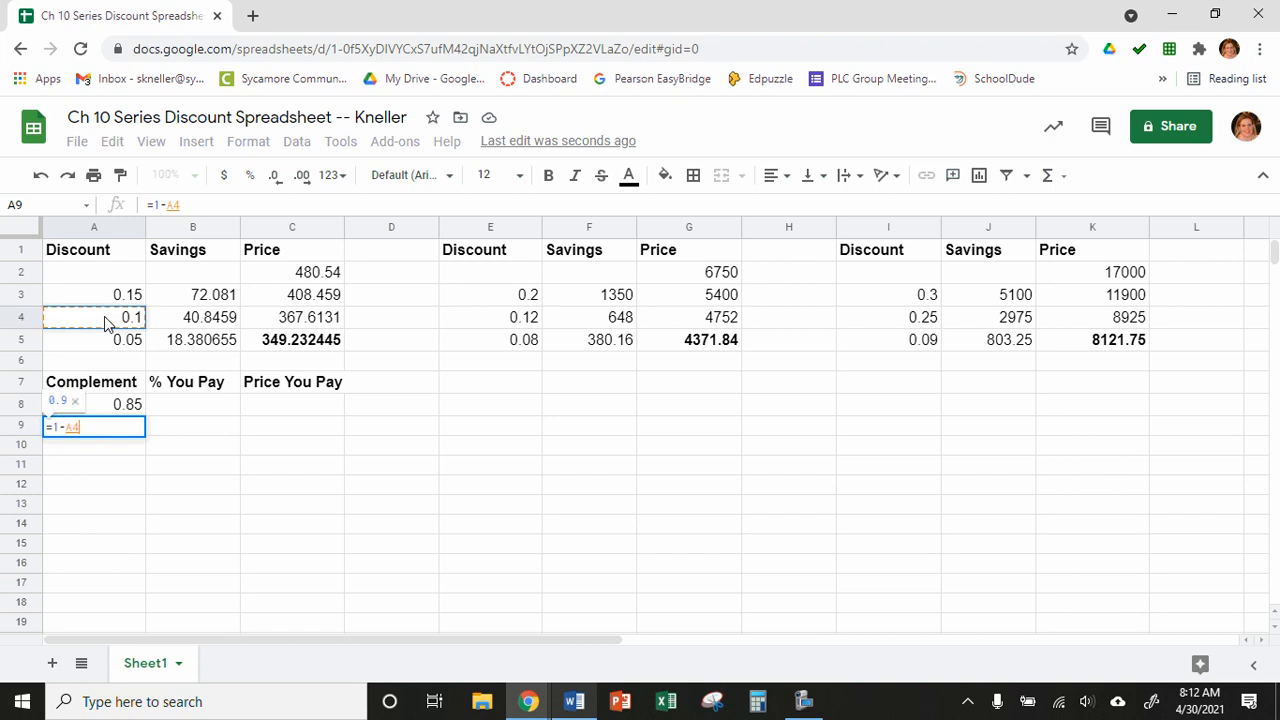
{"action": "key", "text": "Return"}
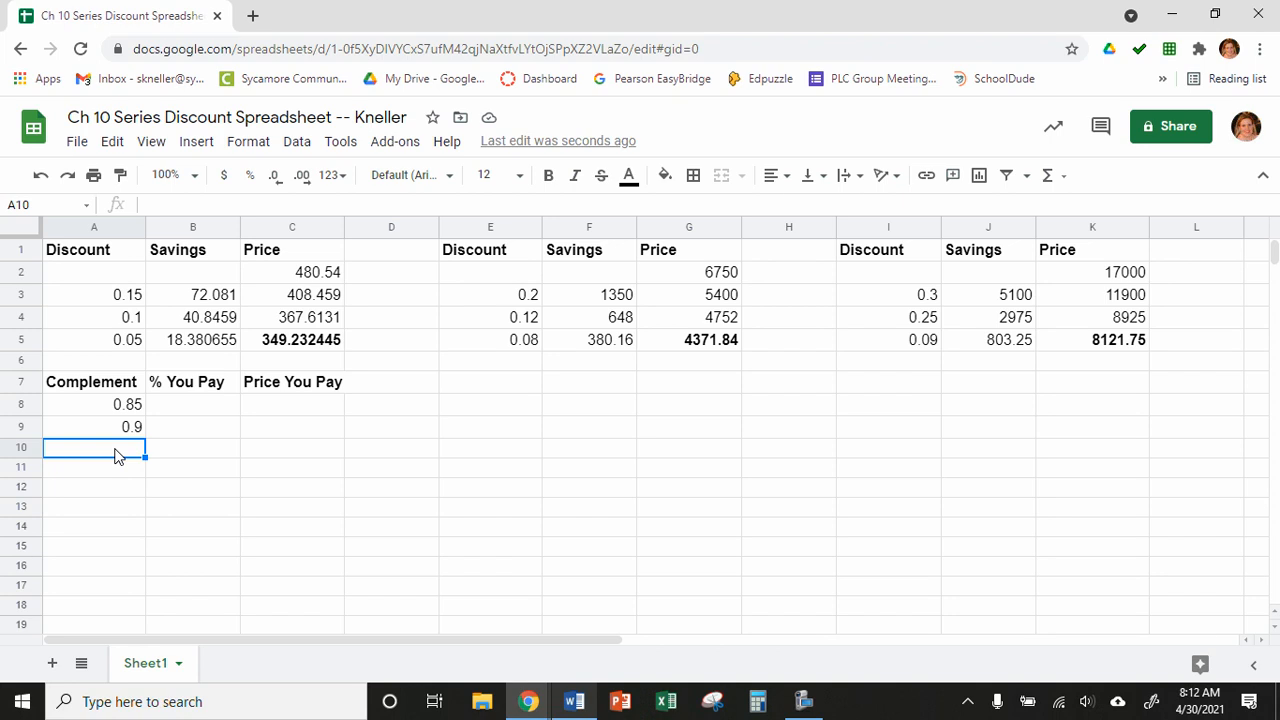
{"action": "type", "text": "=1-"}
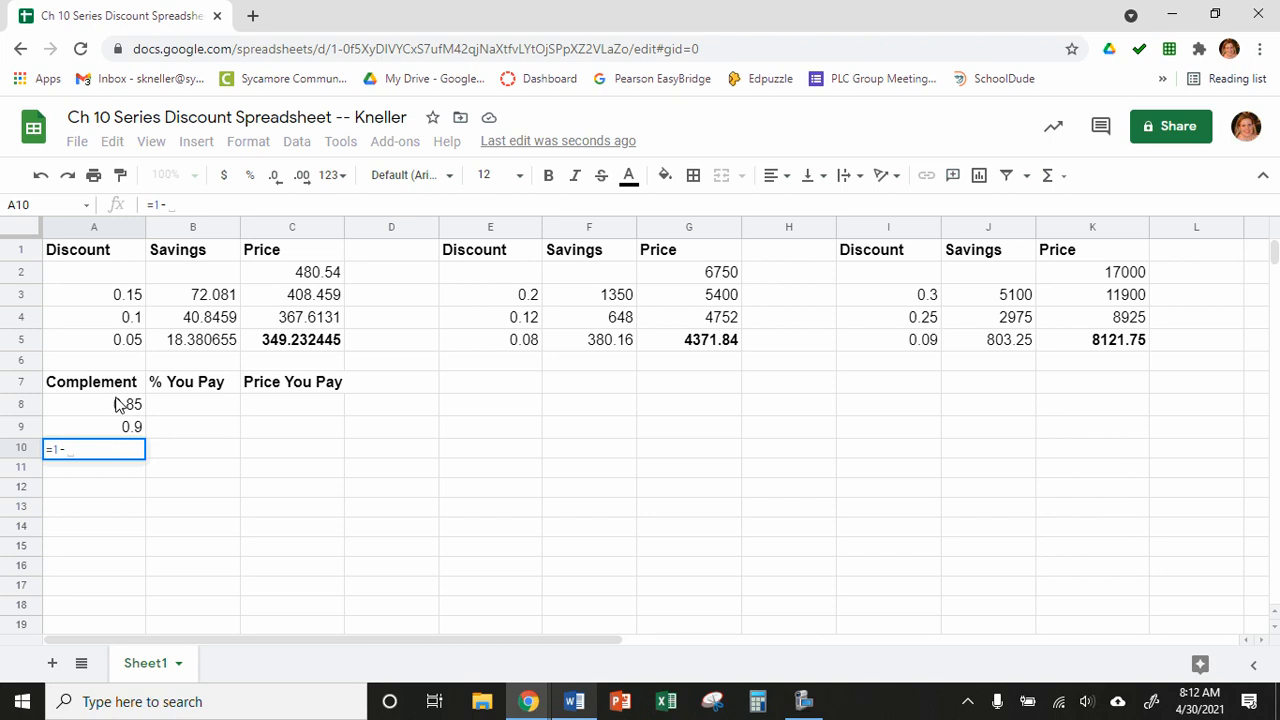
{"action": "left_click", "coordinate": [108, 342]}
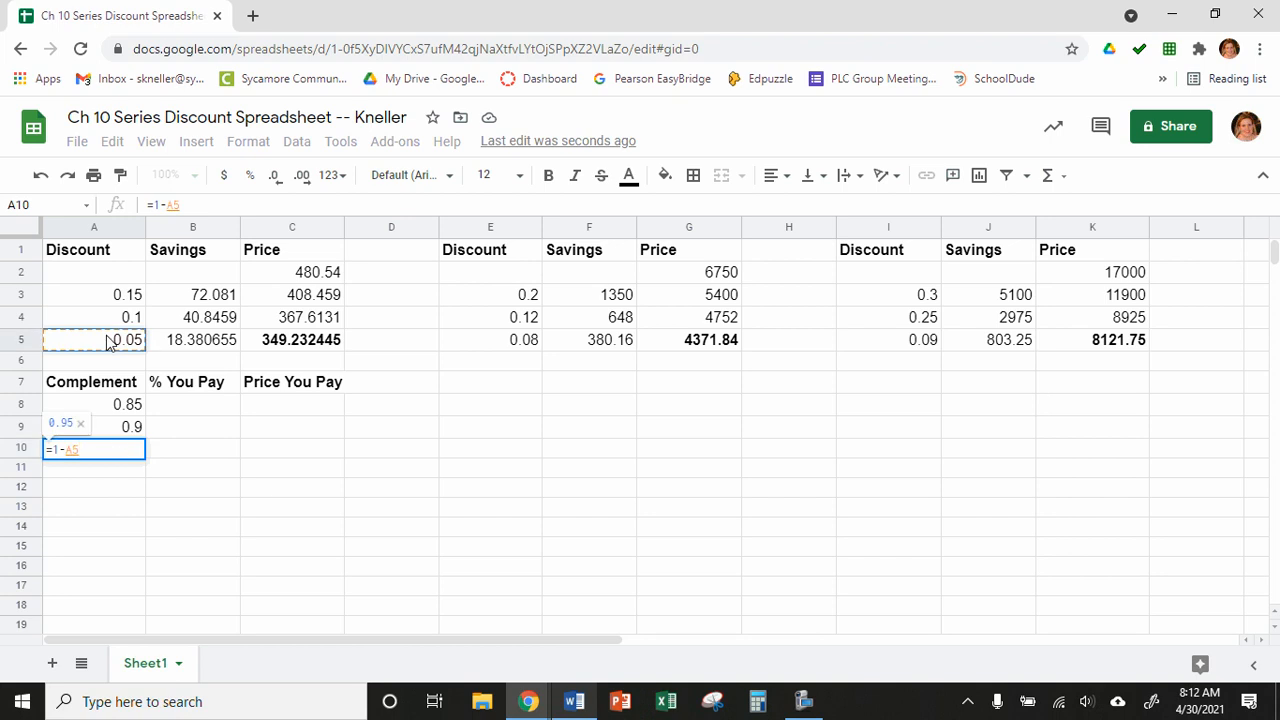
{"action": "key", "text": "Return"}
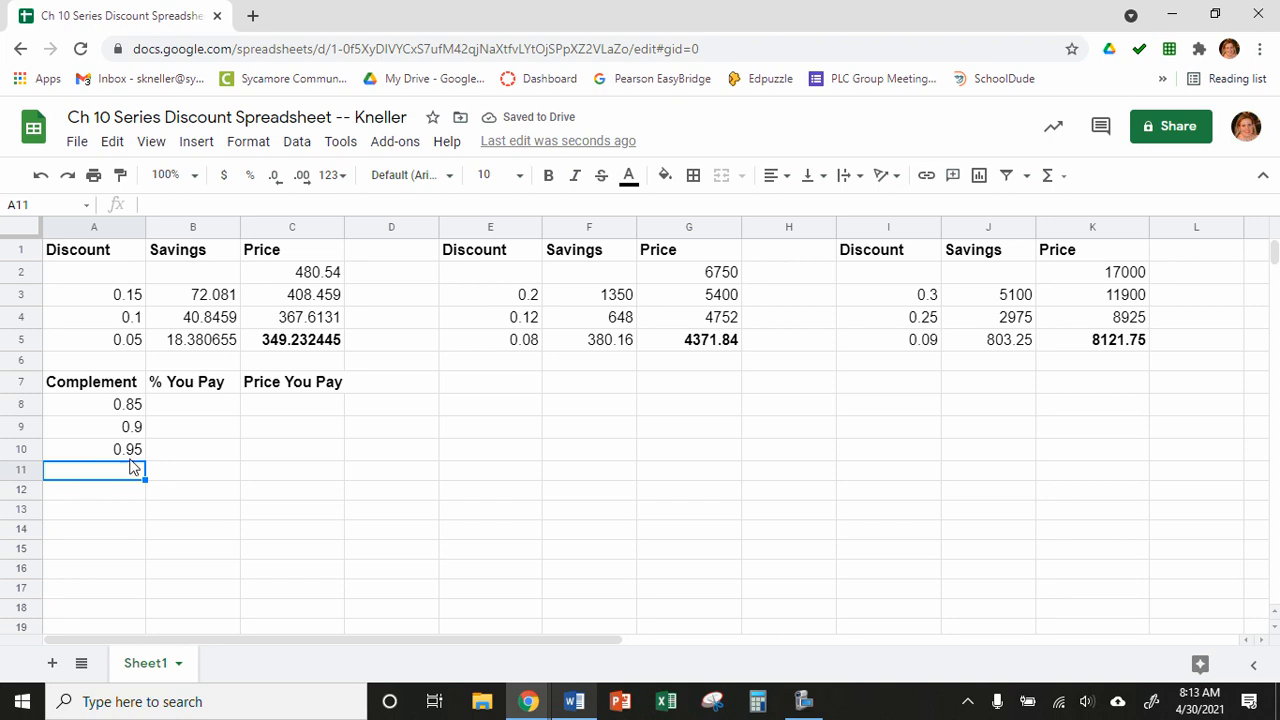
- Test the complement formula in A8 by setting the first discount in A3 to 0.35, and undo that change
{"action": "left_click", "coordinate": [183, 406]}
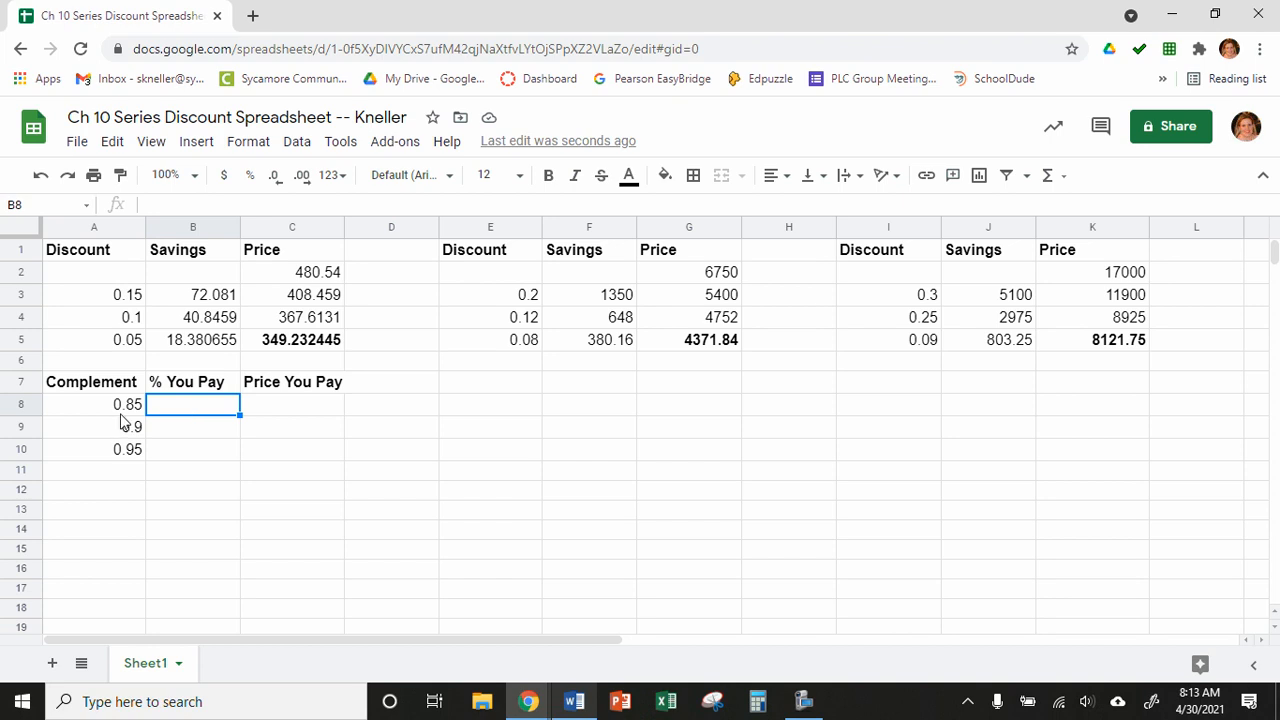
{"action": "left_click", "coordinate": [119, 300]}
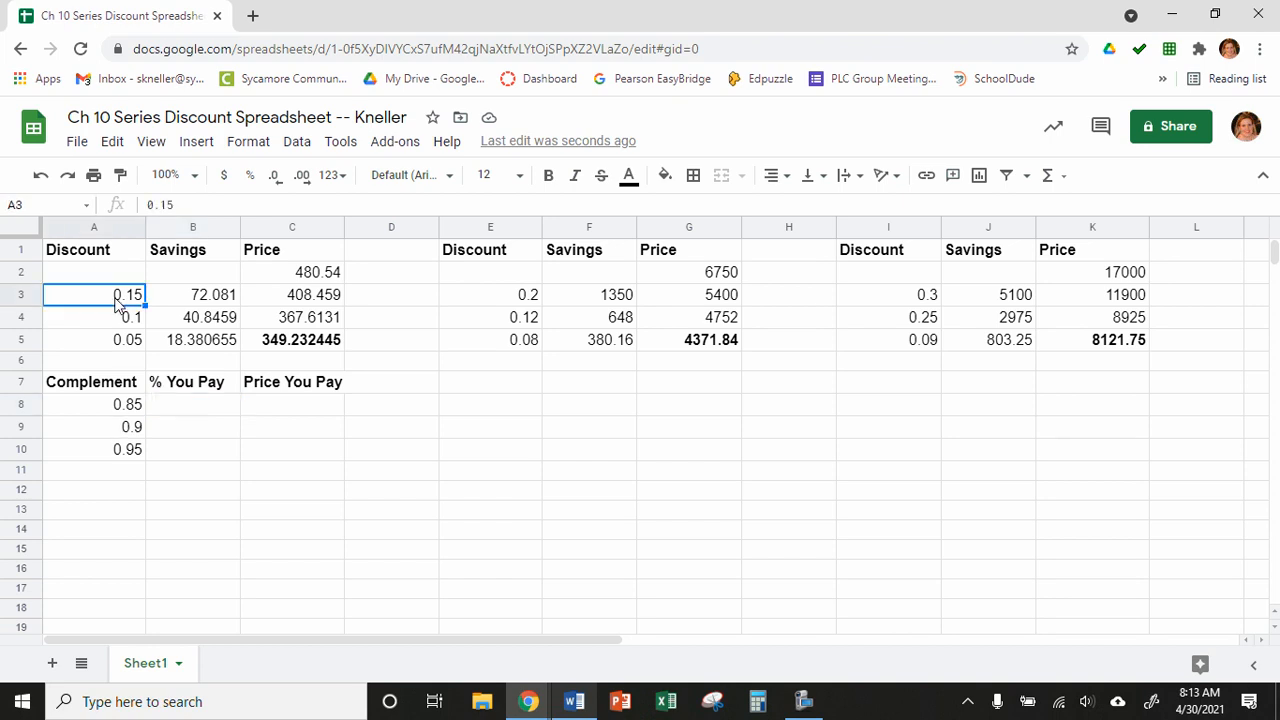
{"action": "double_click", "coordinate": [138, 300]}
{"action": "key", "text": "BackSpace"}
{"action": "key", "text": "BackSpace"}
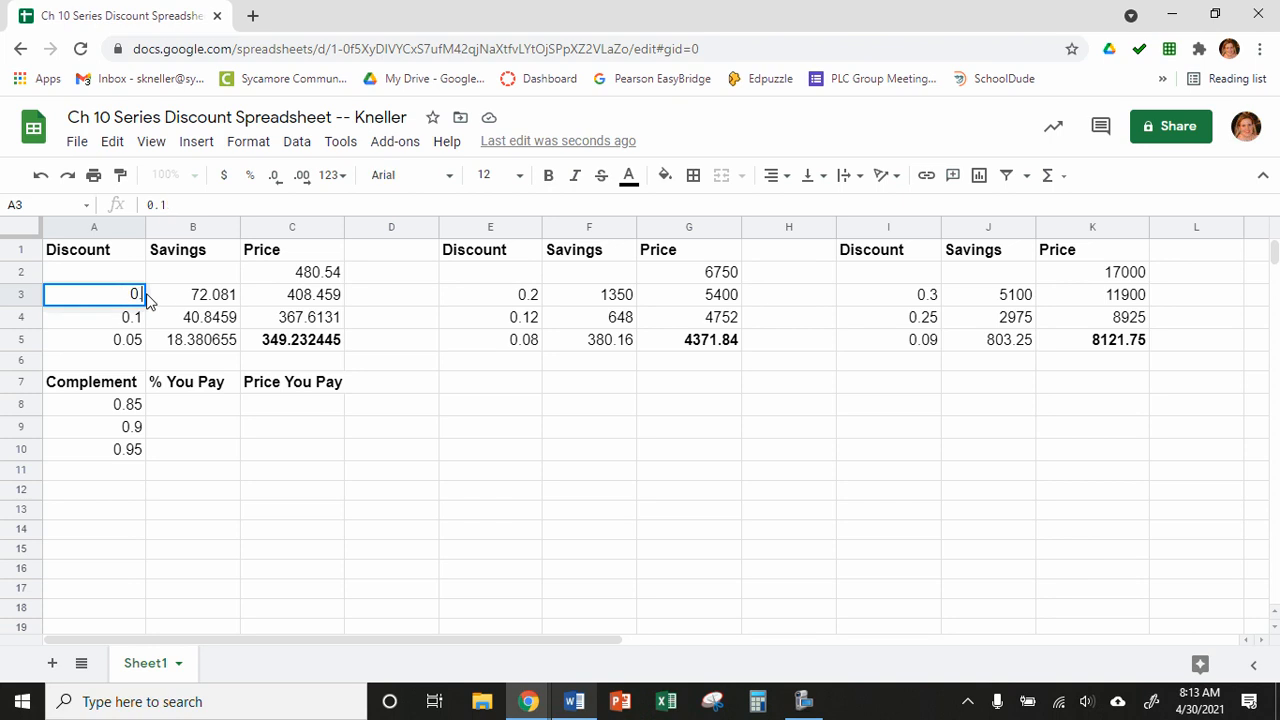
{"action": "type", "text": "35"}
{"action": "key", "text": "Return"}
{"action": "left_click", "coordinate": [128, 410]}
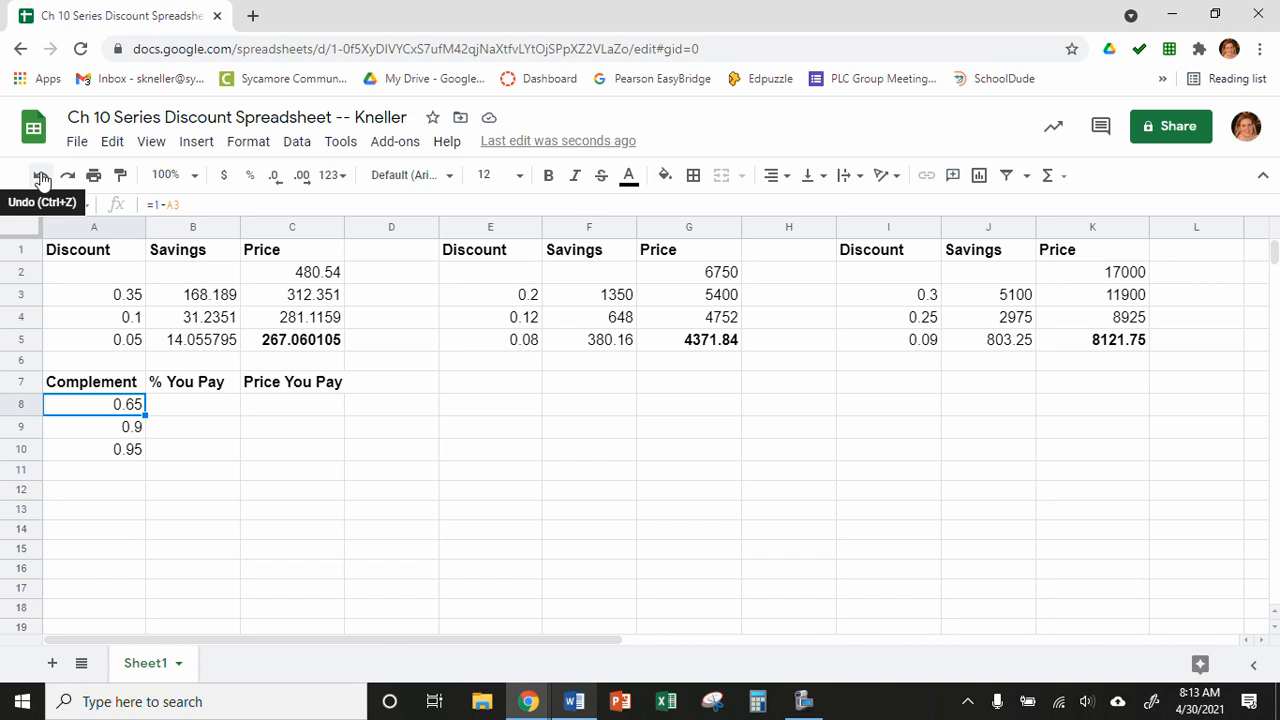
{"action": "left_click", "coordinate": [41, 177]}
{"action": "left_click", "coordinate": [115, 410]}
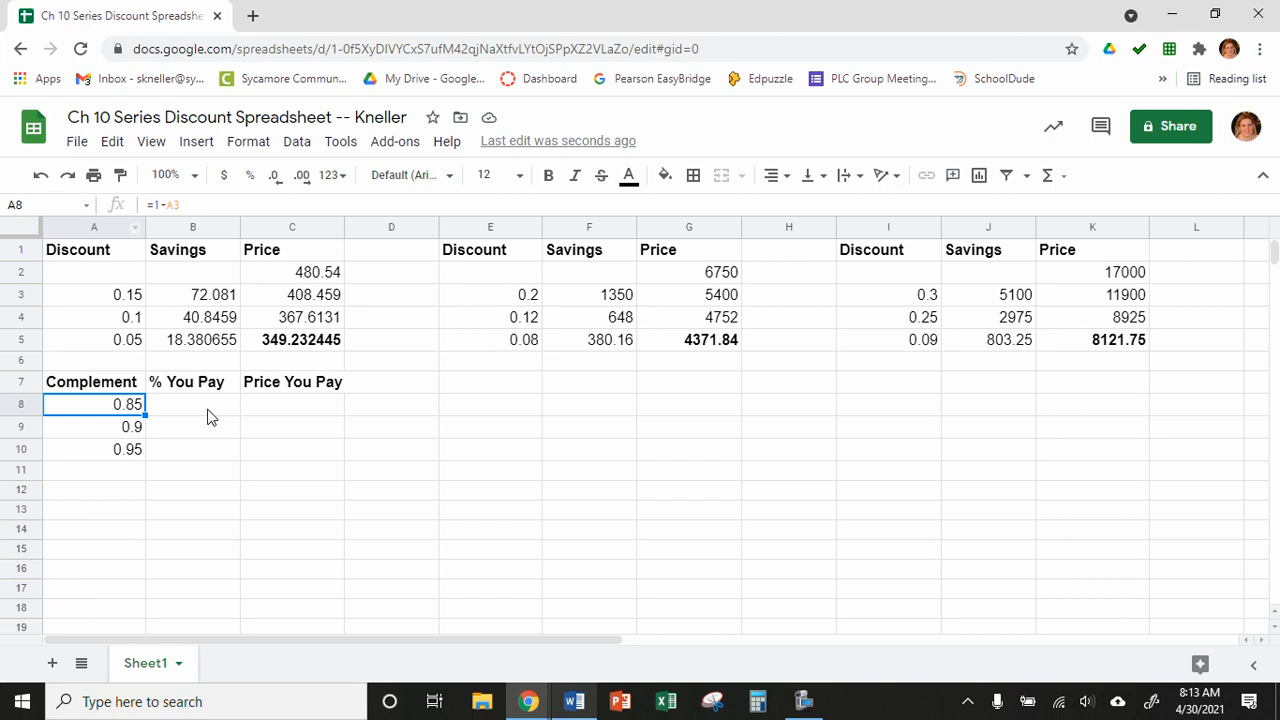
- Switch to the Word instructions, read item 19 on programming the percent you pay, and return to the spreadsheet
{"action": "left_click", "coordinate": [183, 405]}
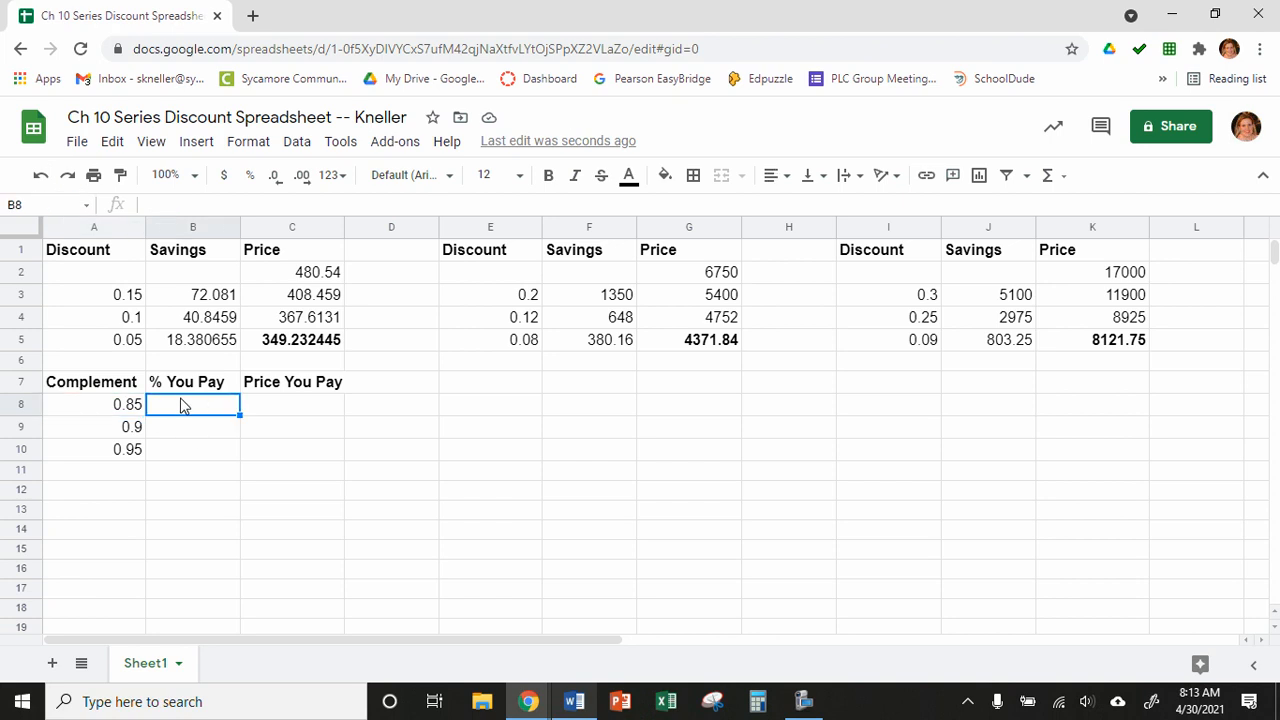
{"action": "left_click", "coordinate": [574, 701]}
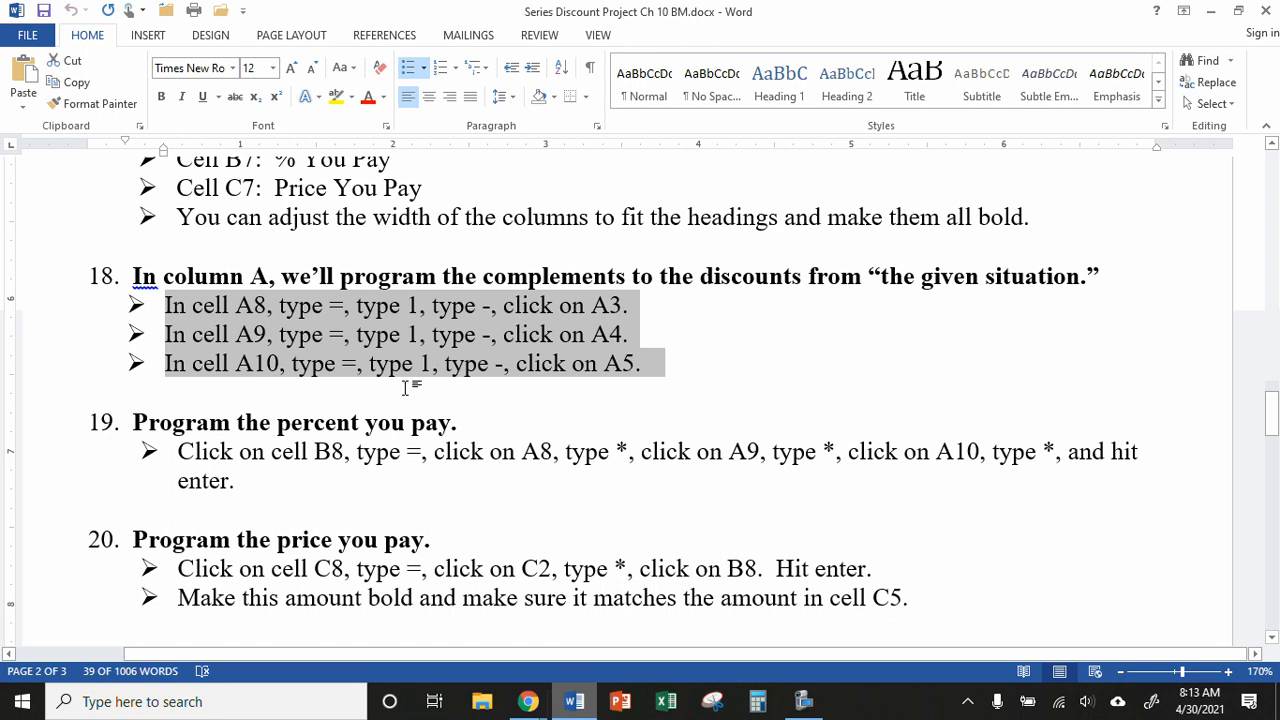
{"action": "scroll", "coordinate": [405, 388], "scroll_direction": "down", "scroll_amount": 3}
{"action": "left_click", "coordinate": [178, 299]}
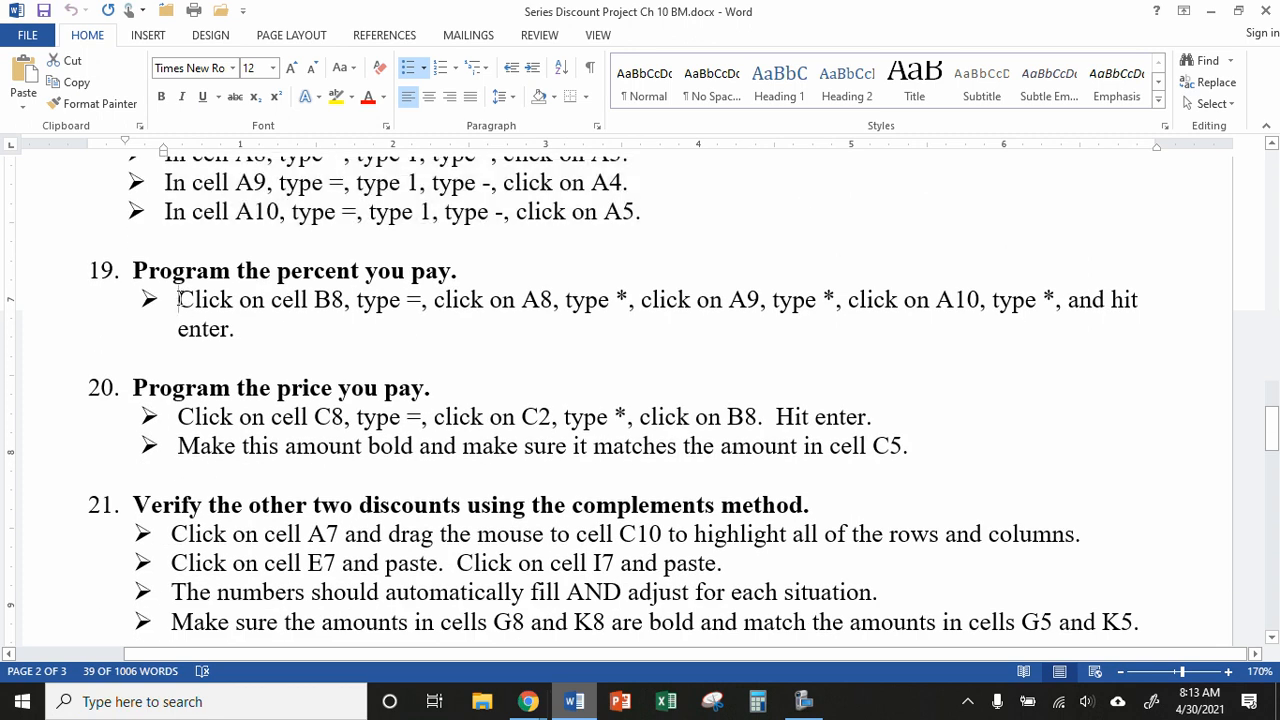
{"action": "left_click_drag", "start_coordinate": [178, 299], "coordinate": [249, 326]}
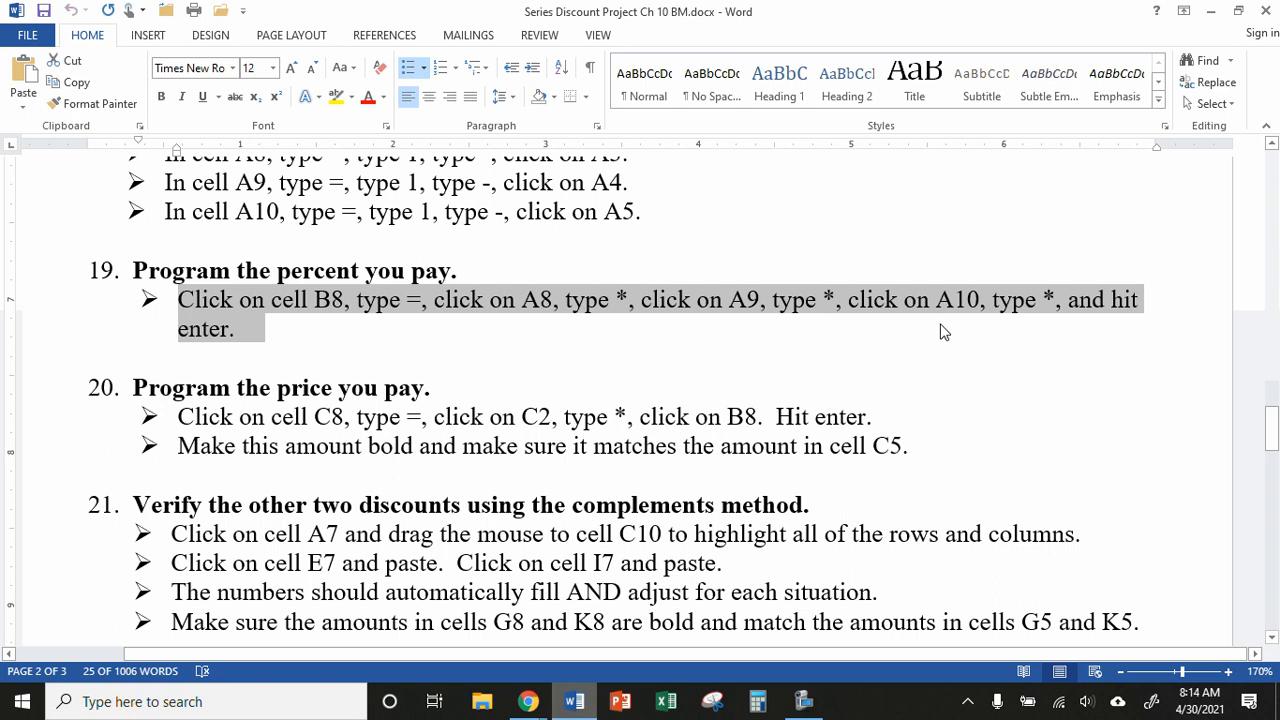
{"action": "left_click", "coordinate": [575, 705]}
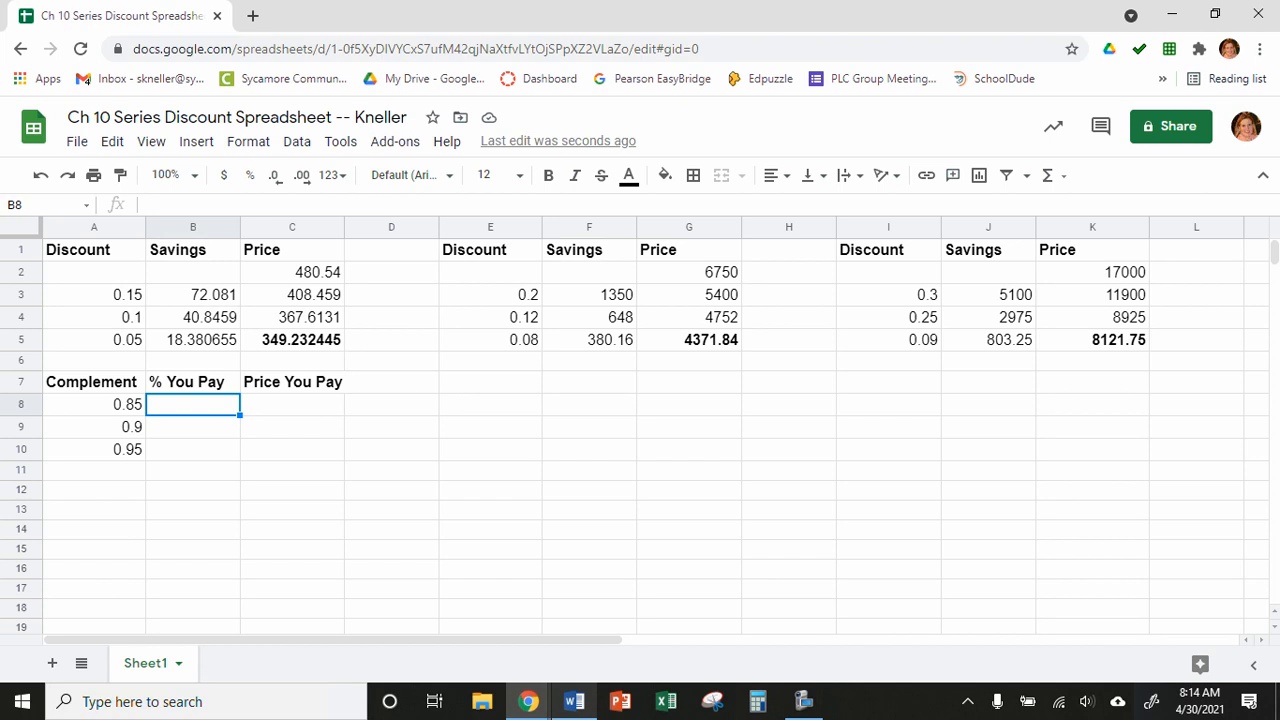
- Enter the formula =A8*A9*A10 in cell B8 for the percent you pay
{"action": "left_click", "coordinate": [197, 412]}
{"action": "type", "text": "="}
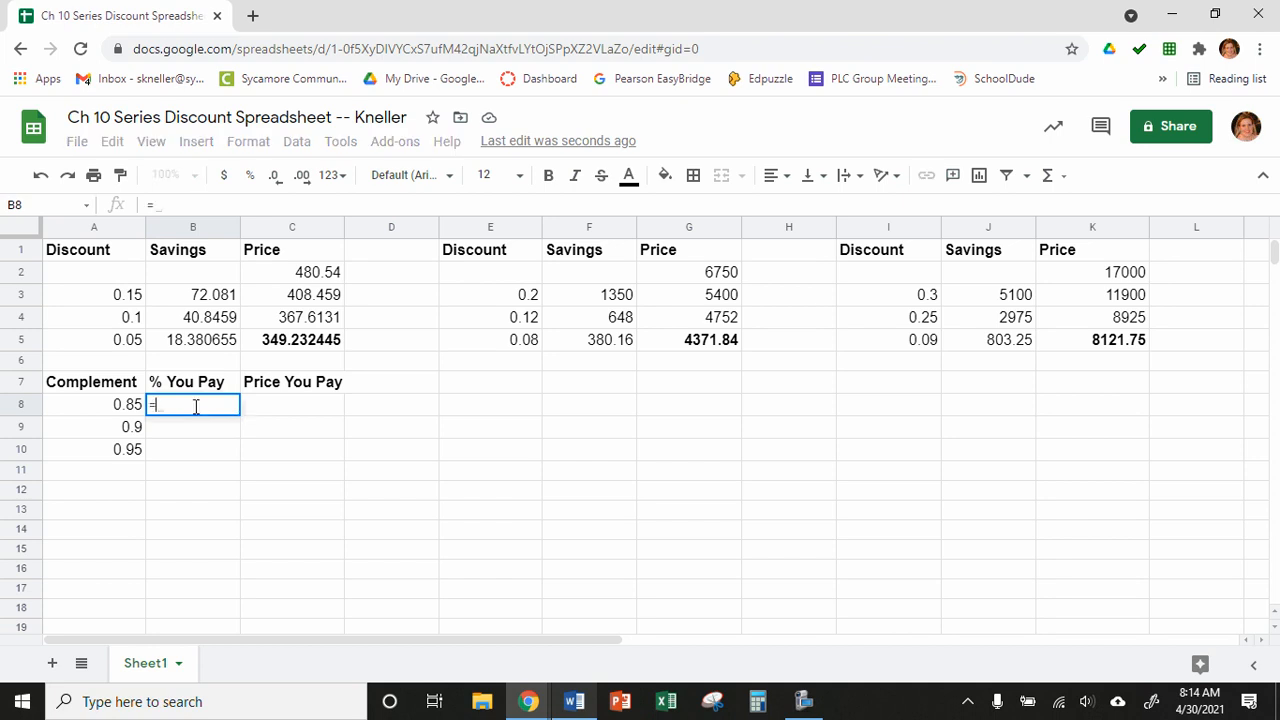
{"action": "left_click", "coordinate": [74, 405]}
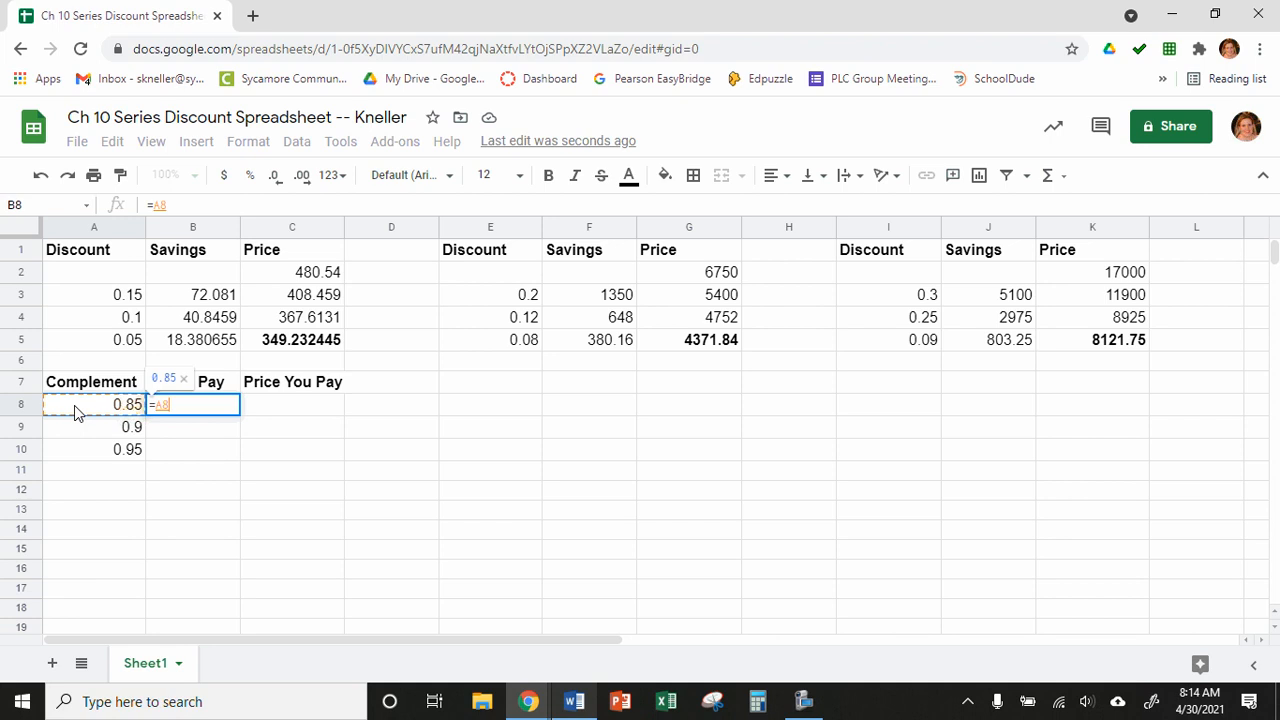
{"action": "type", "text": "*"}
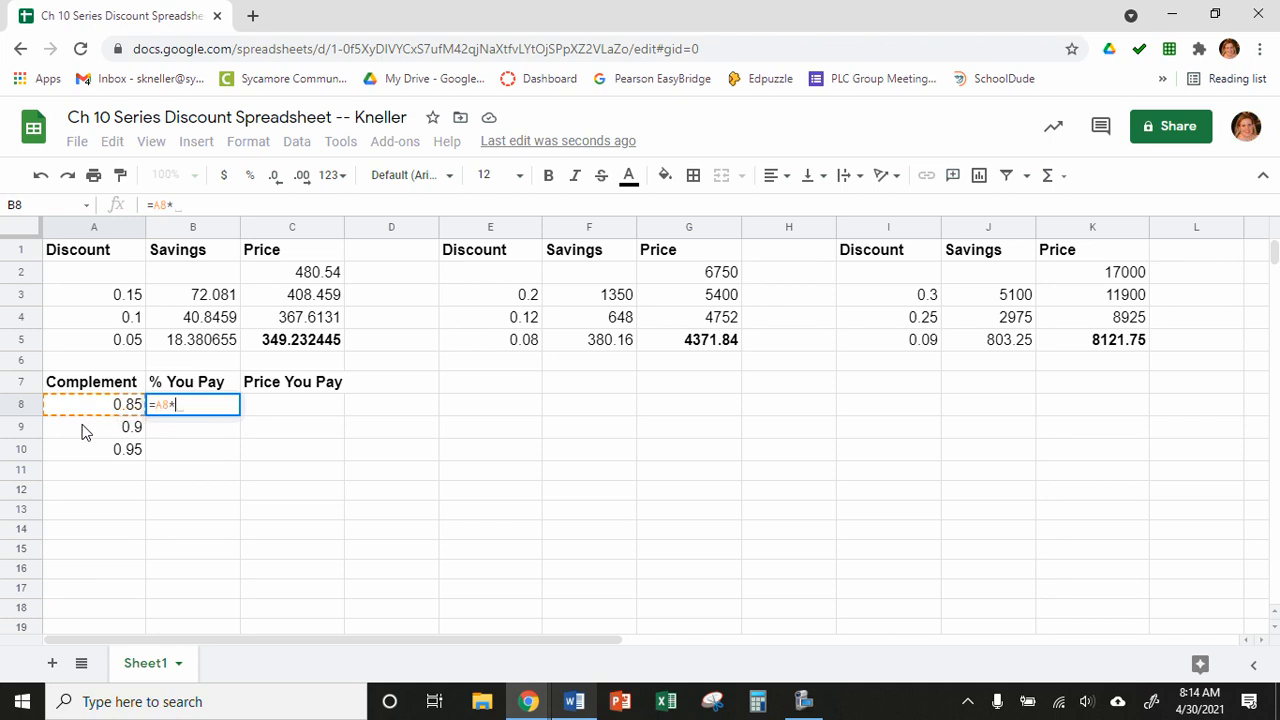
{"action": "left_click", "coordinate": [83, 430]}
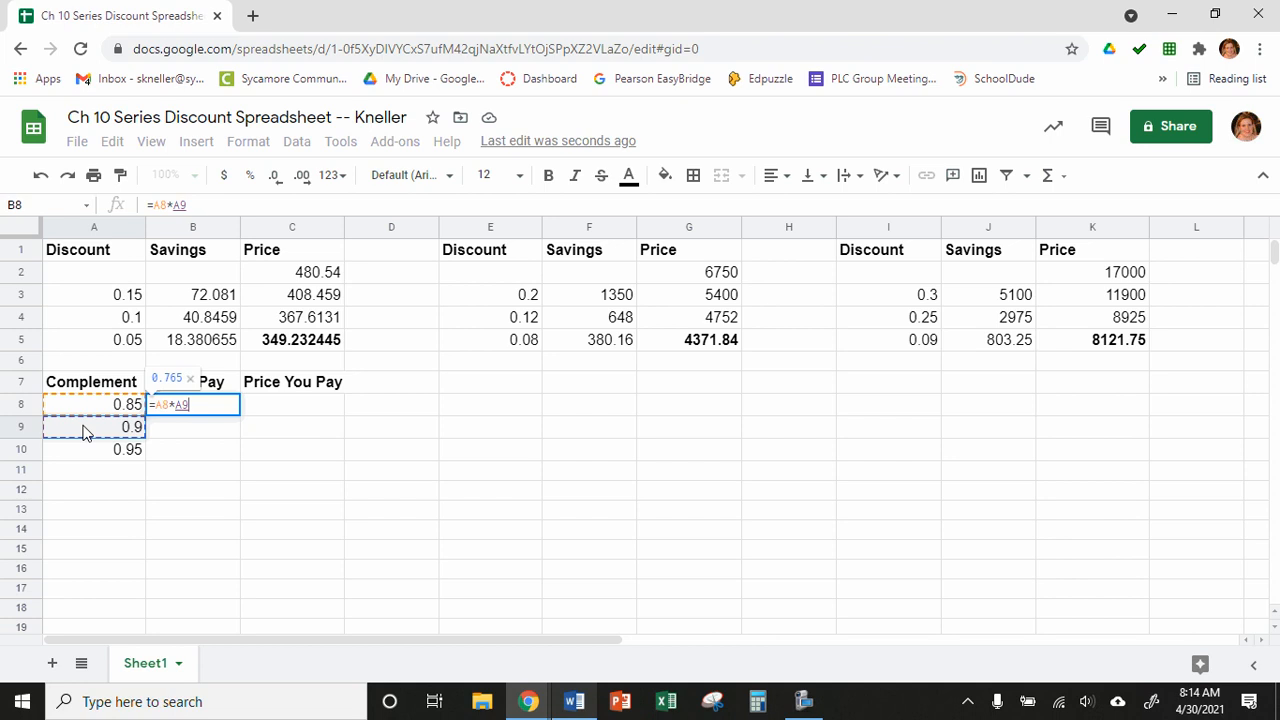
{"action": "type", "text": "*"}
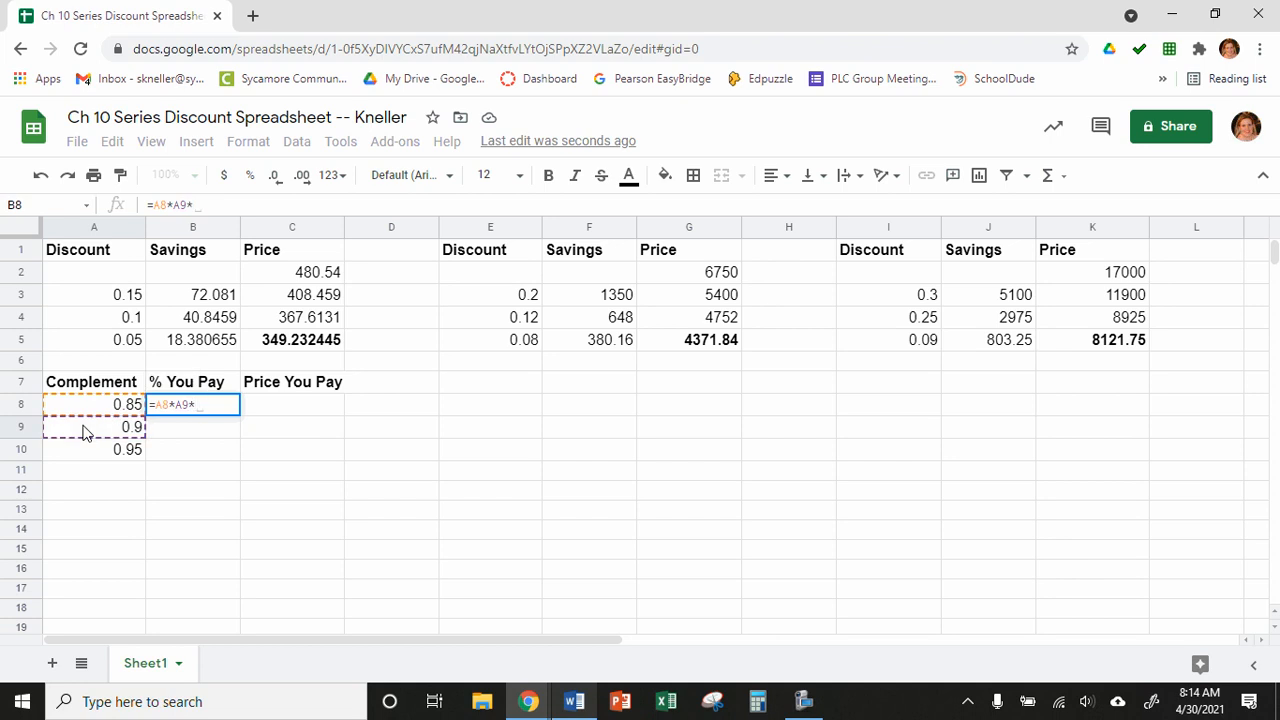
{"action": "left_click", "coordinate": [83, 456]}
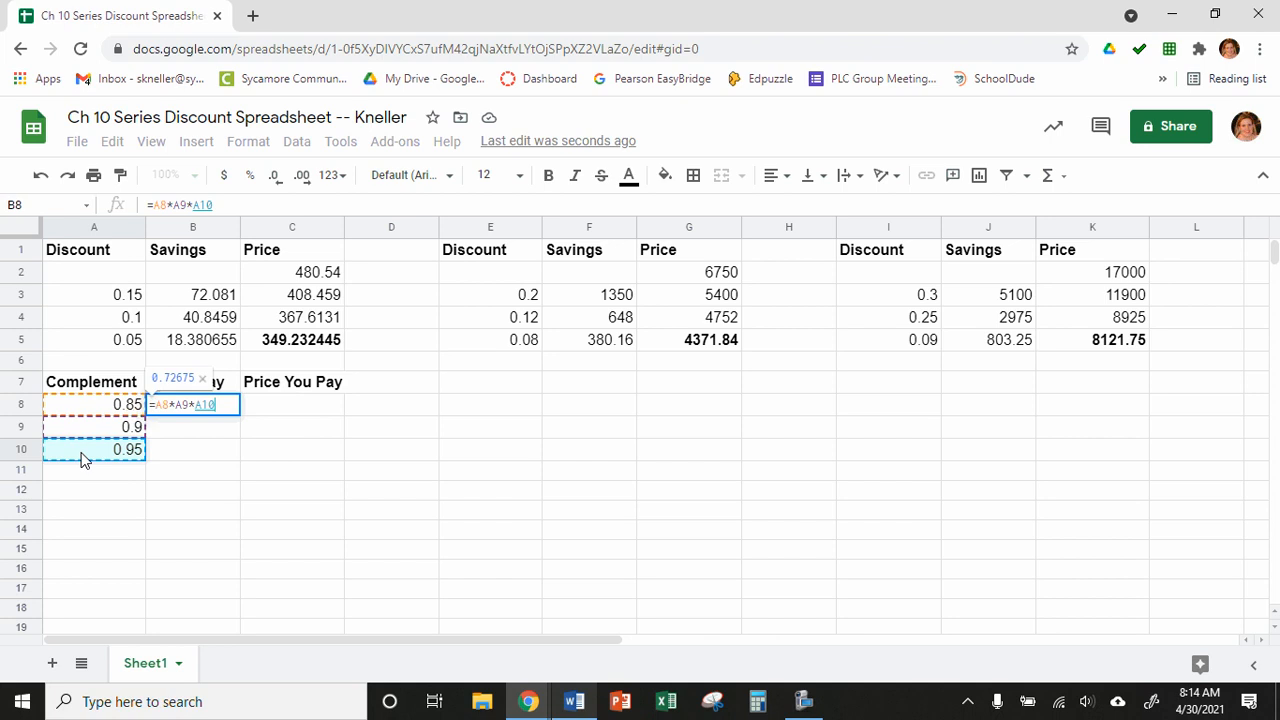
{"action": "key", "text": "Return"}
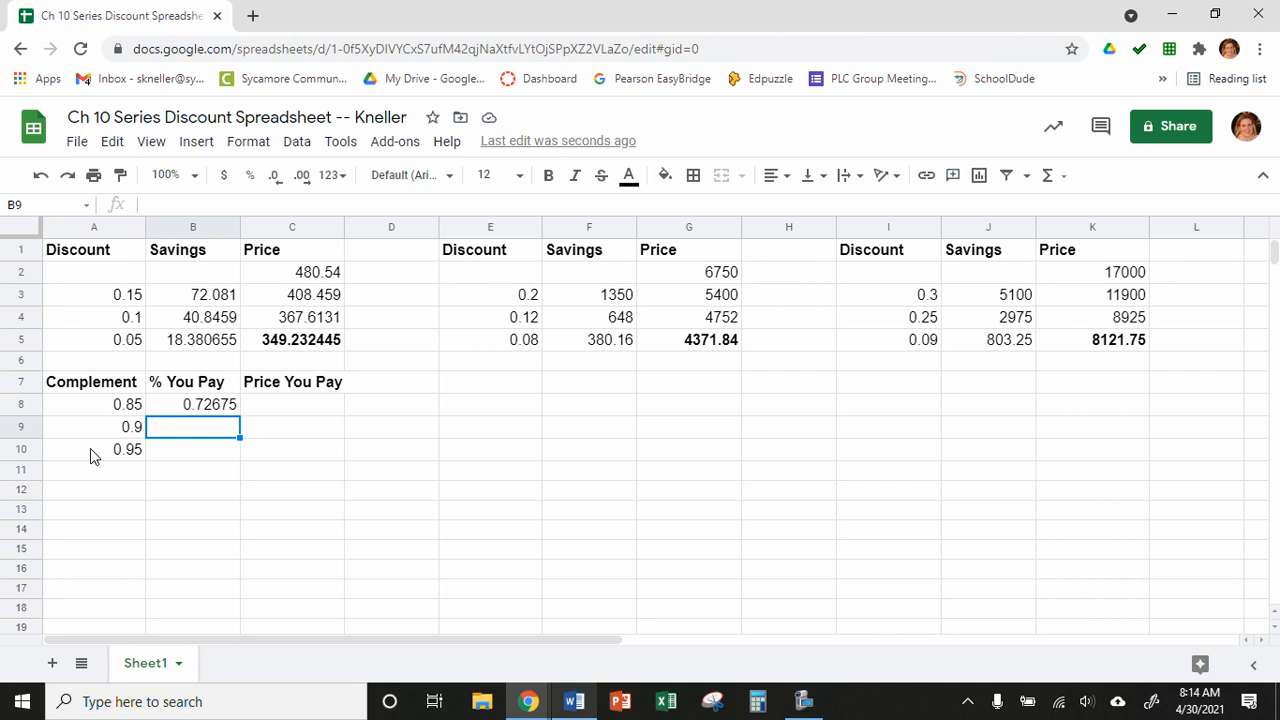
- Enter the formula =C2*B8 in cell C8 for the price you pay and make the amount bold
{"action": "left_click", "coordinate": [174, 410]}
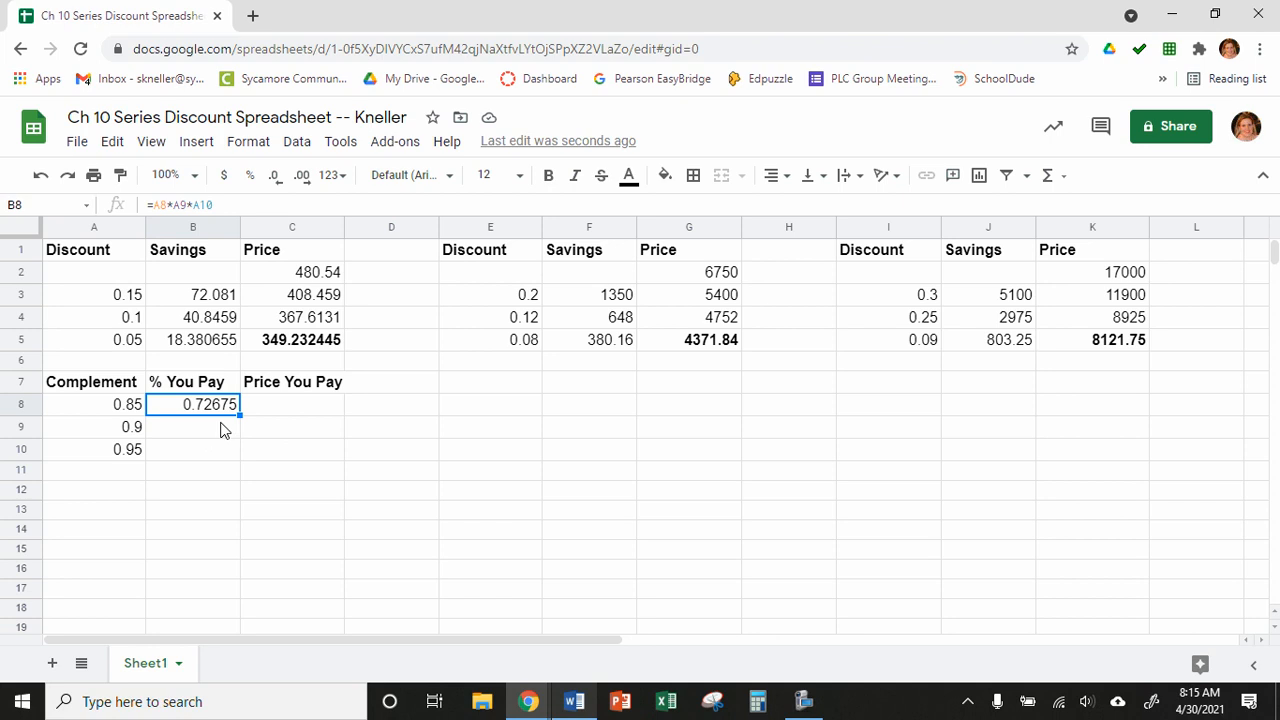
{"action": "left_click", "coordinate": [283, 414]}
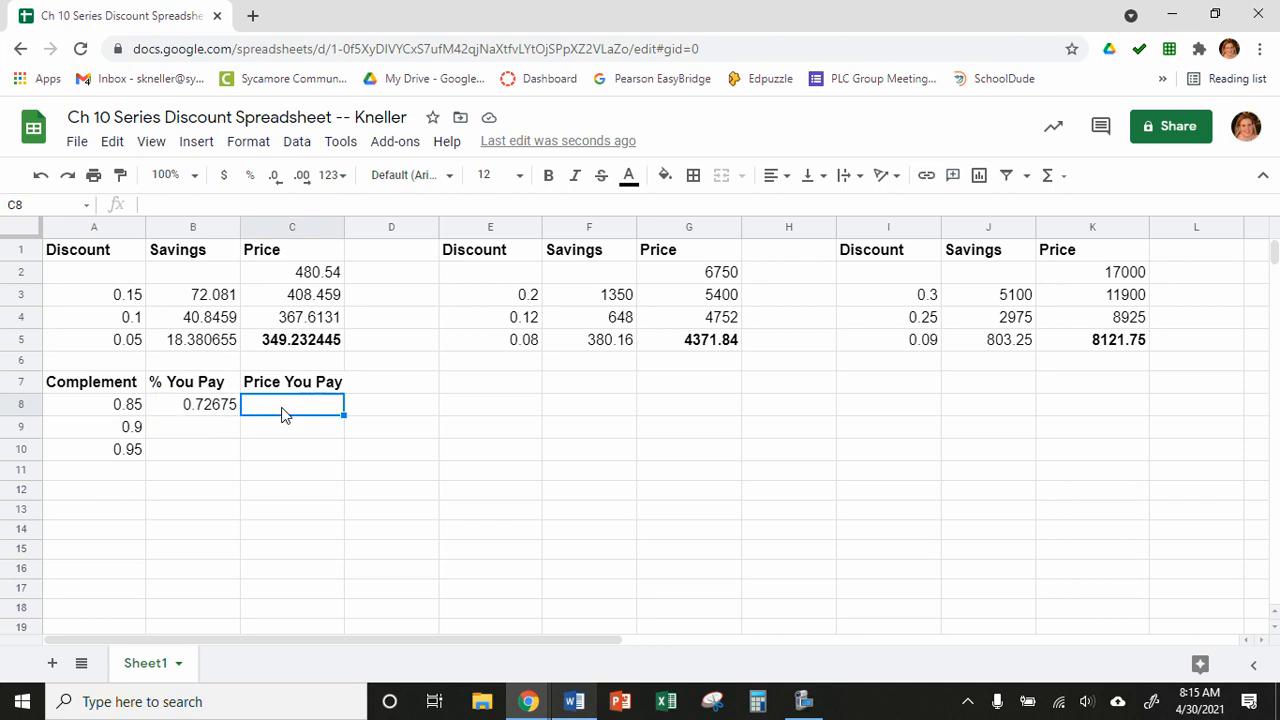
{"action": "left_click", "coordinate": [186, 405]}
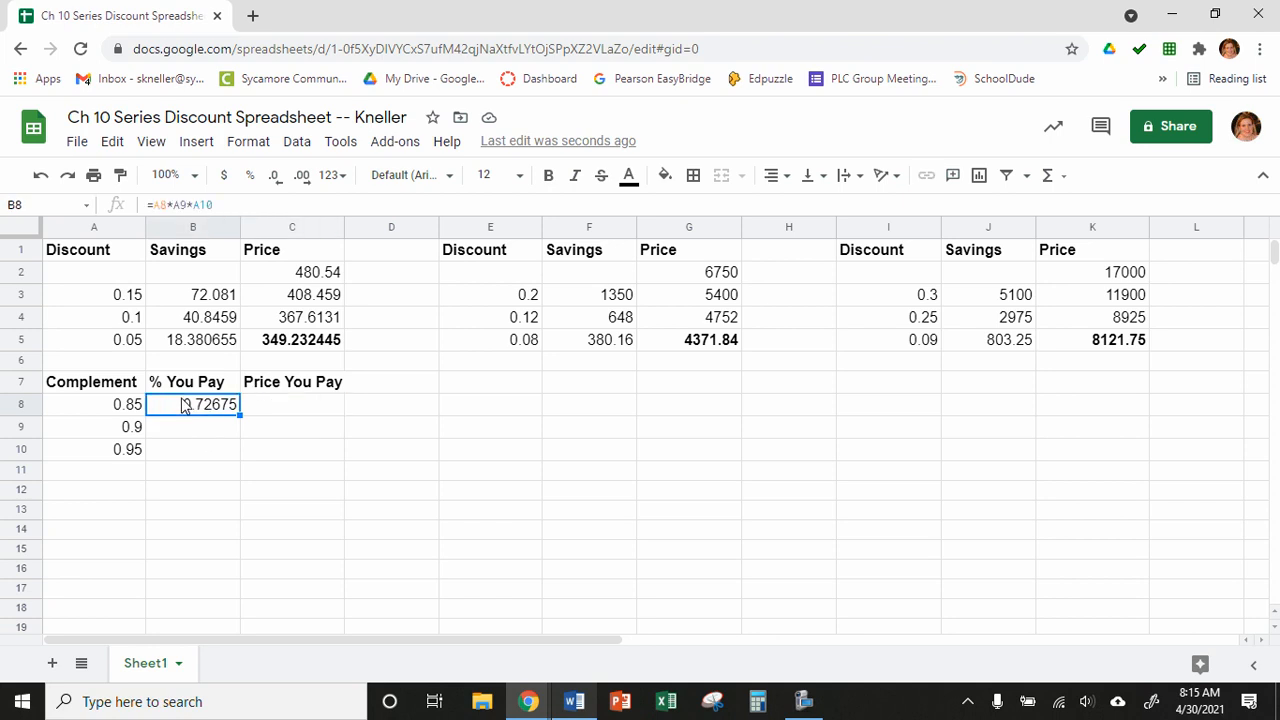
{"action": "left_click", "coordinate": [307, 277]}
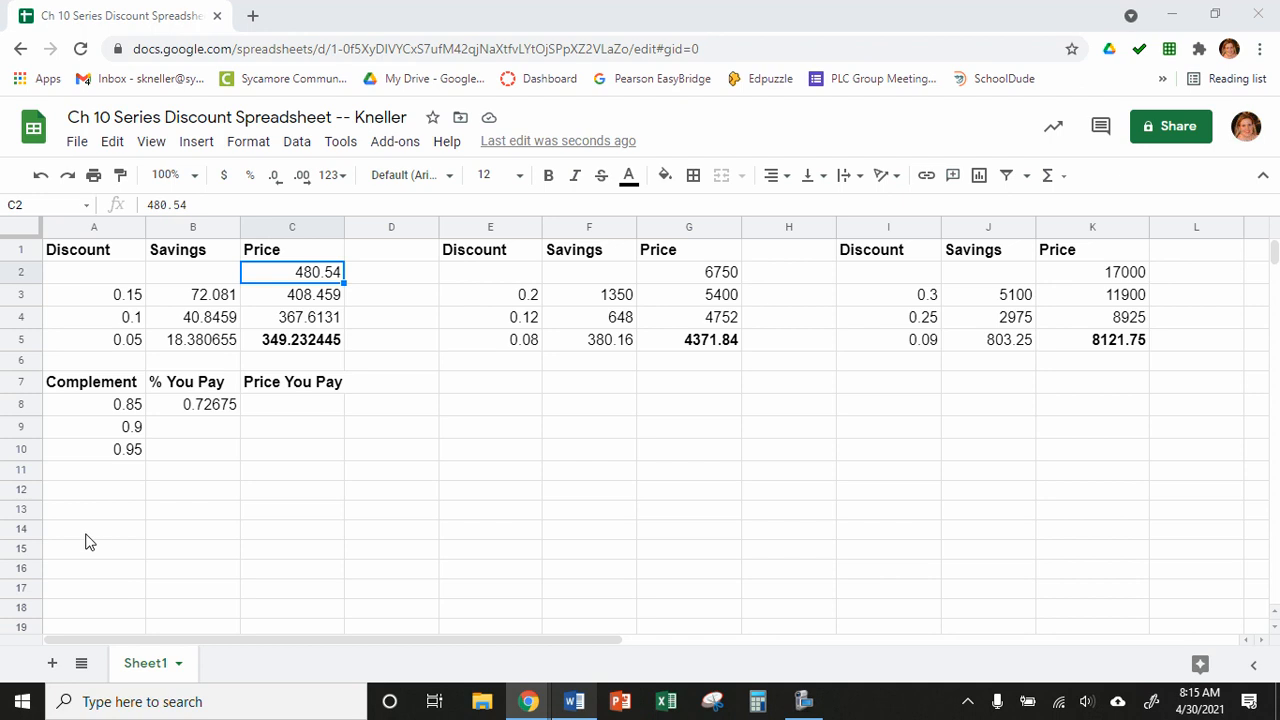
{"action": "left_click", "coordinate": [263, 412]}
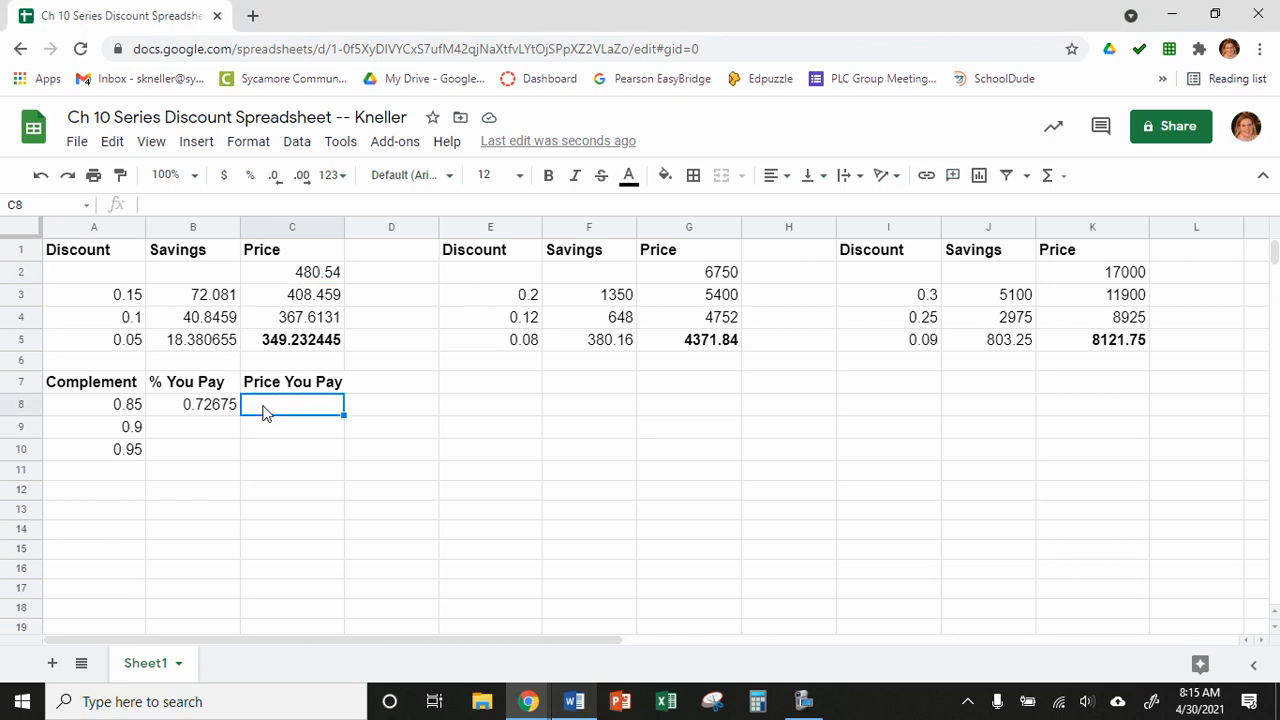
{"action": "type", "text": "="}
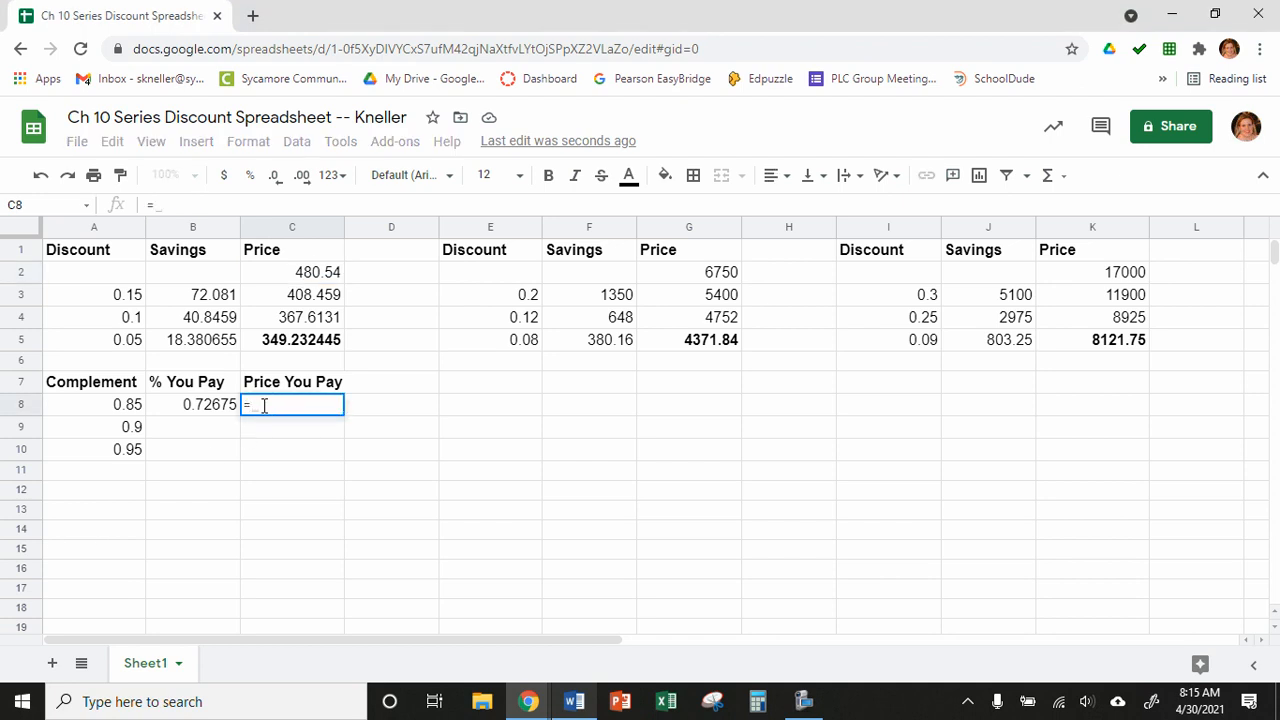
{"action": "left_click", "coordinate": [303, 280]}
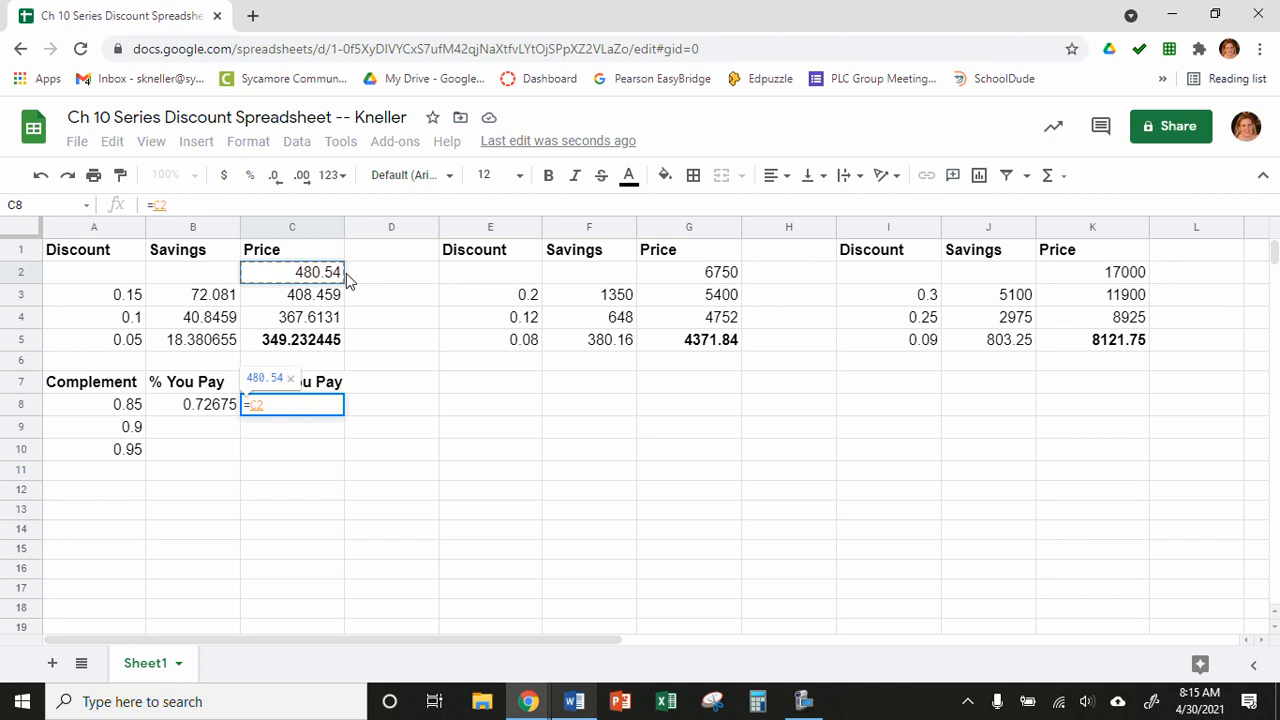
{"action": "type", "text": "*"}
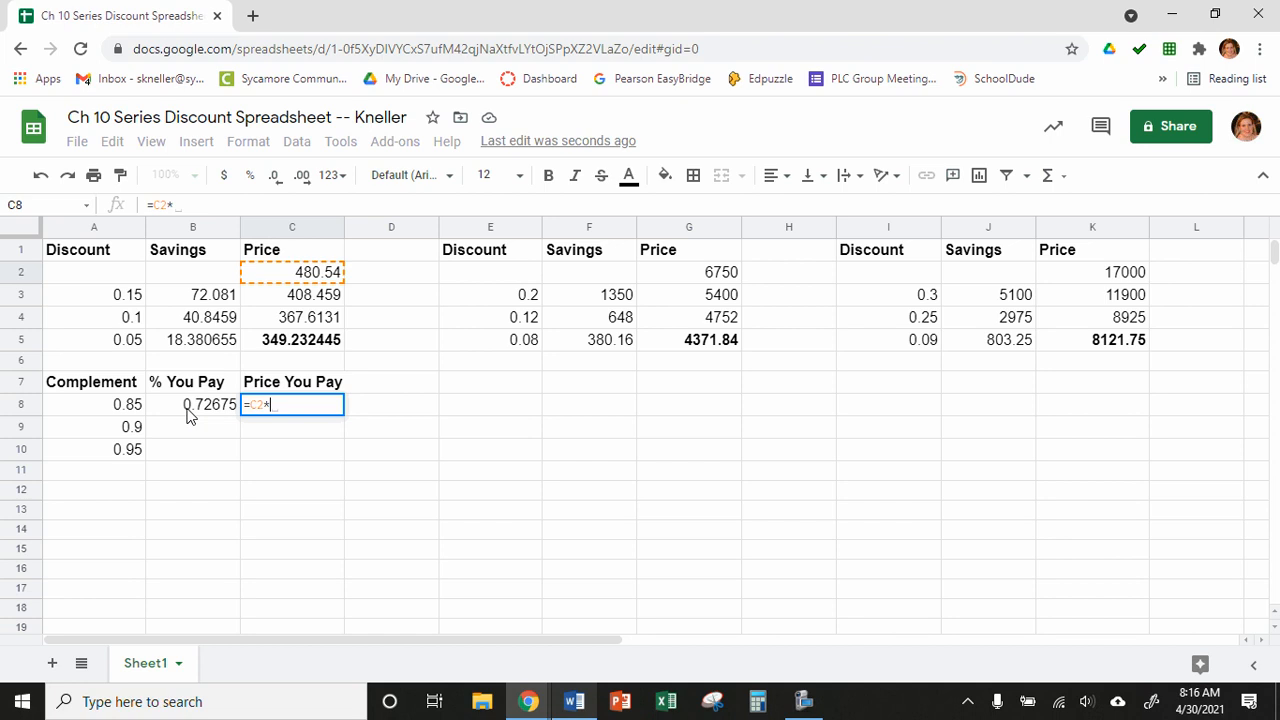
{"action": "left_click", "coordinate": [188, 413]}
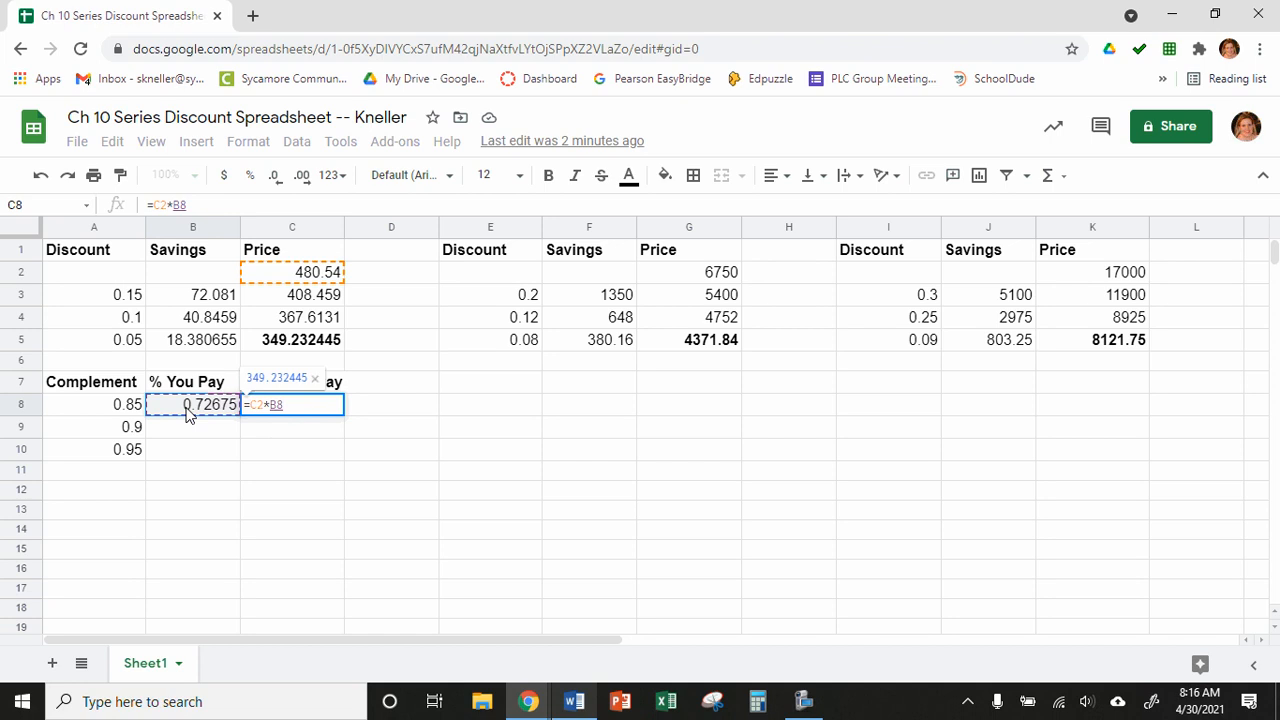
{"action": "key", "text": "Return"}
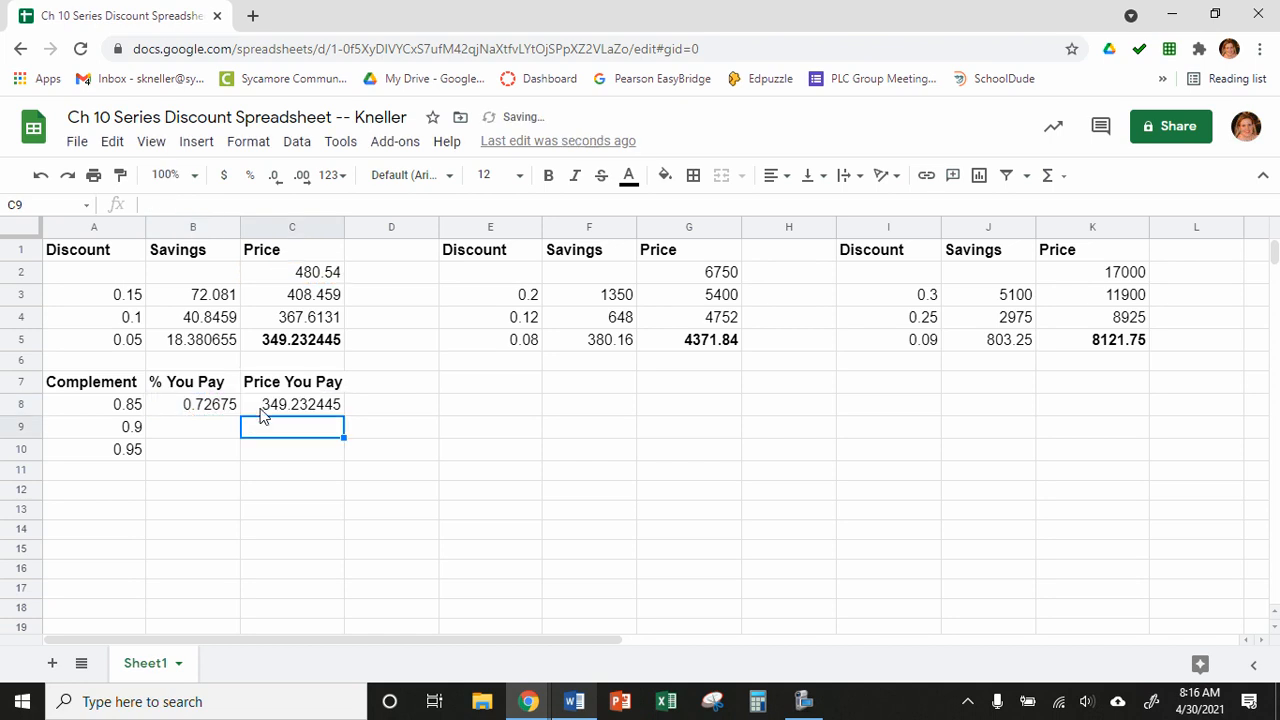
{"action": "left_click", "coordinate": [333, 411]}
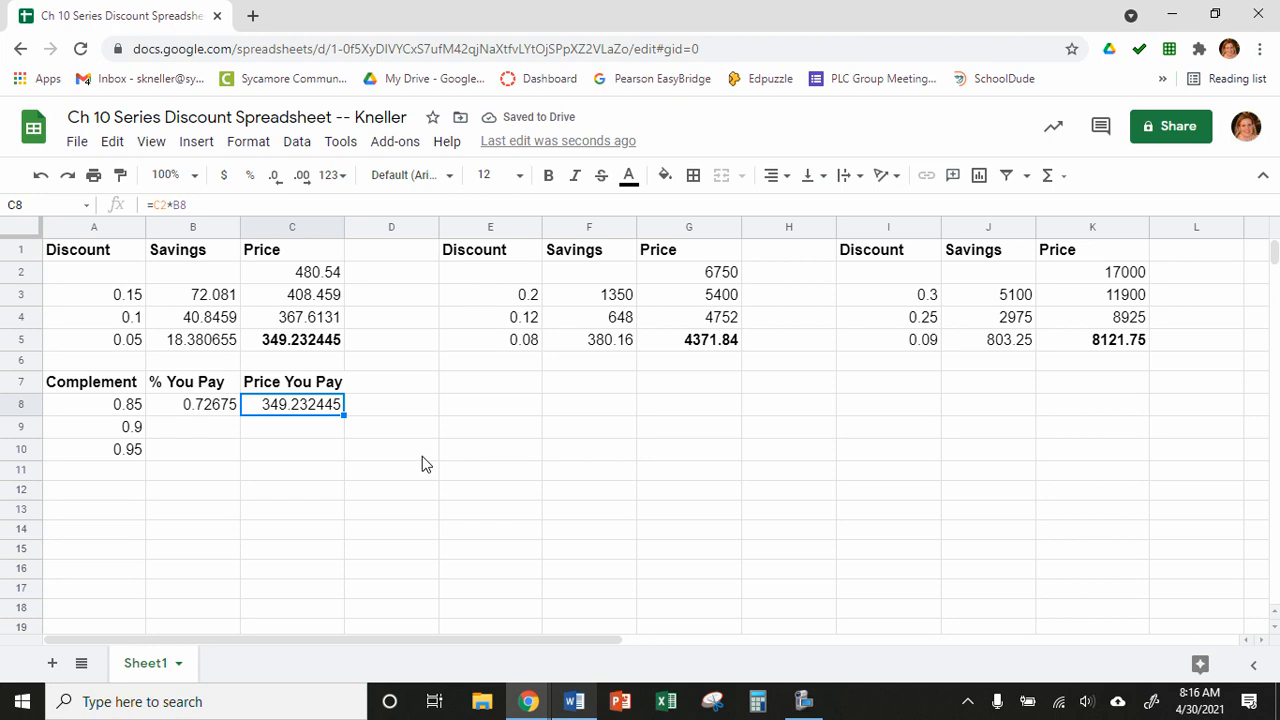
{"action": "left_click", "coordinate": [549, 176]}
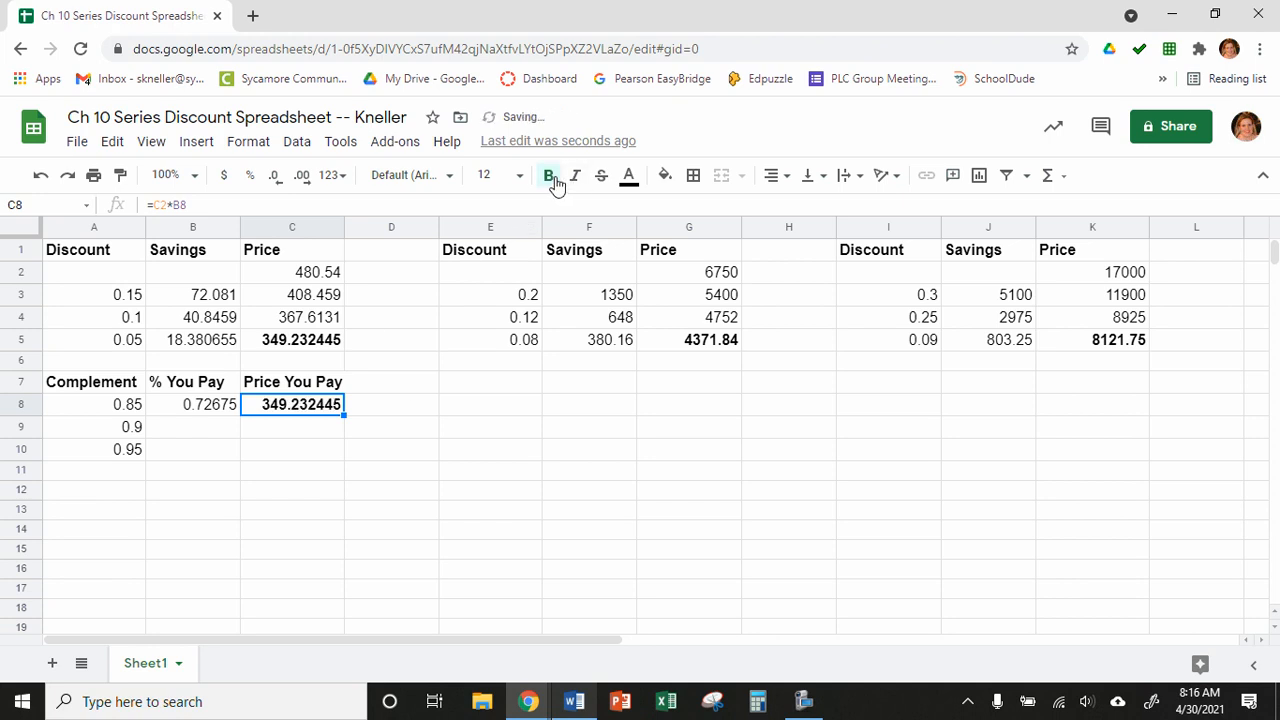
- Switch to the Word instructions, read item 21 on verifying the other two discounts with the complements method, and return to the spreadsheet
{"action": "left_click", "coordinate": [293, 430]}
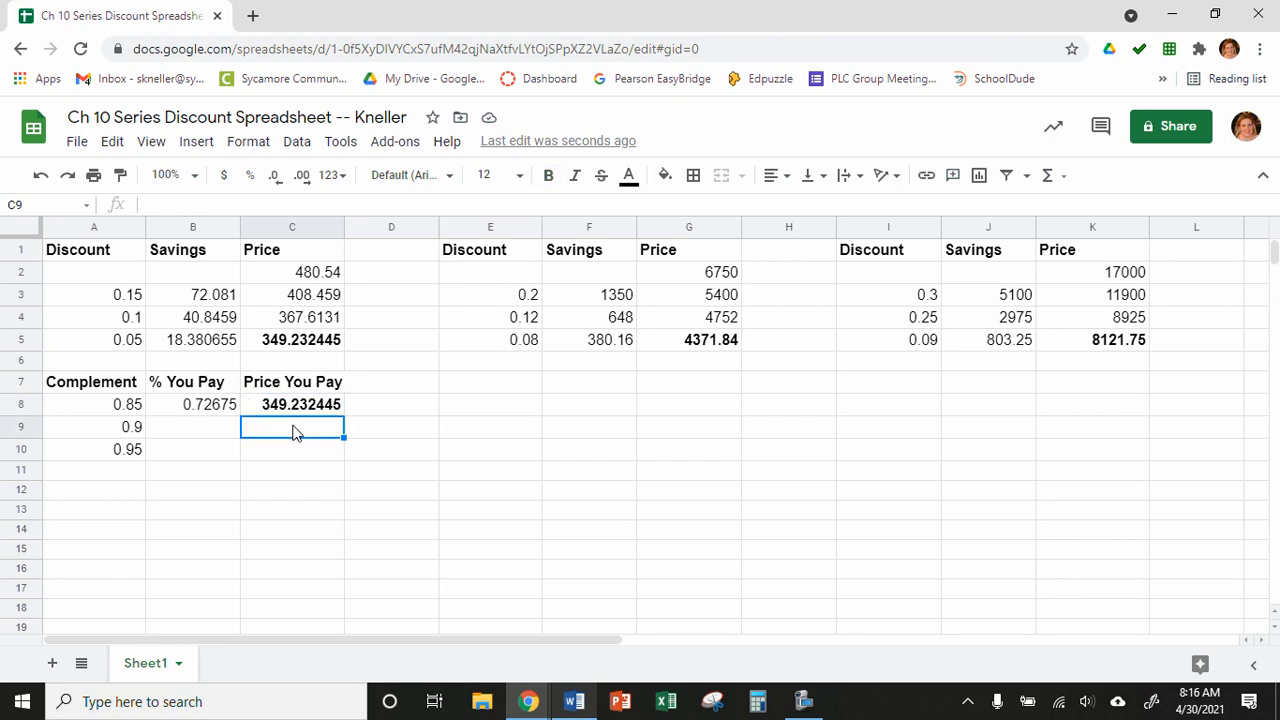
{"action": "left_click", "coordinate": [209, 408]}
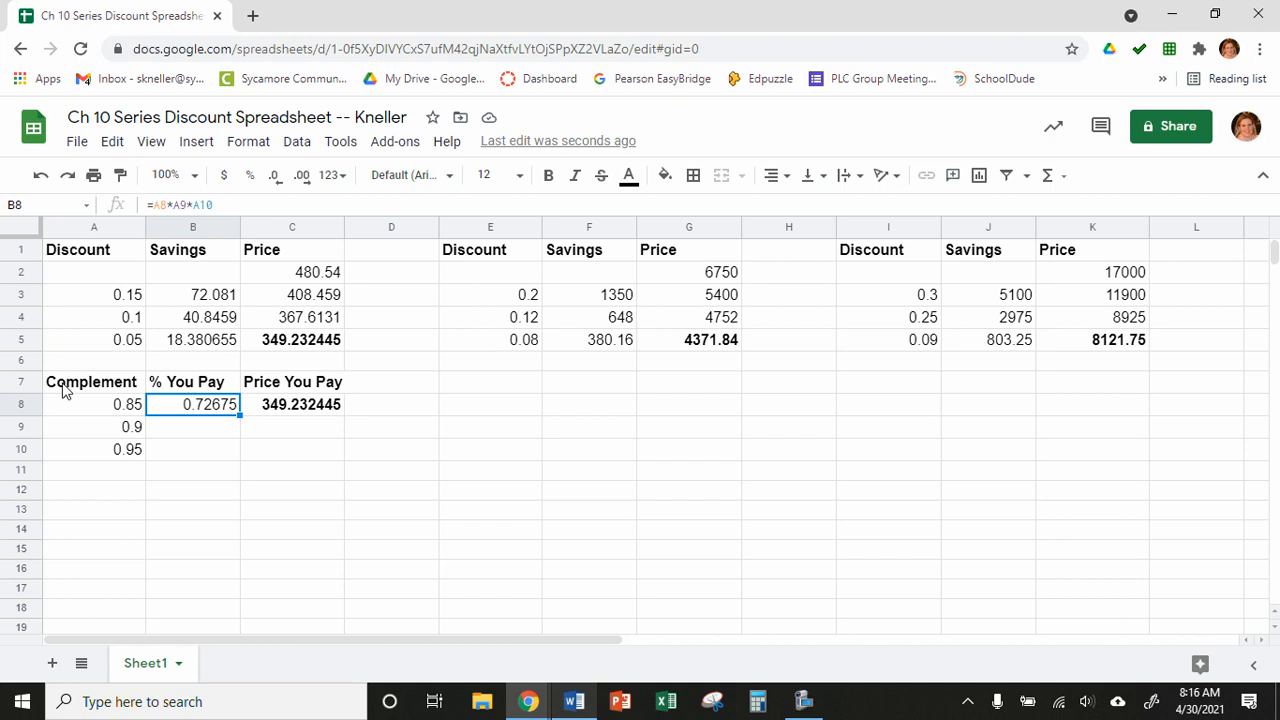
{"action": "left_click", "coordinate": [576, 706]}
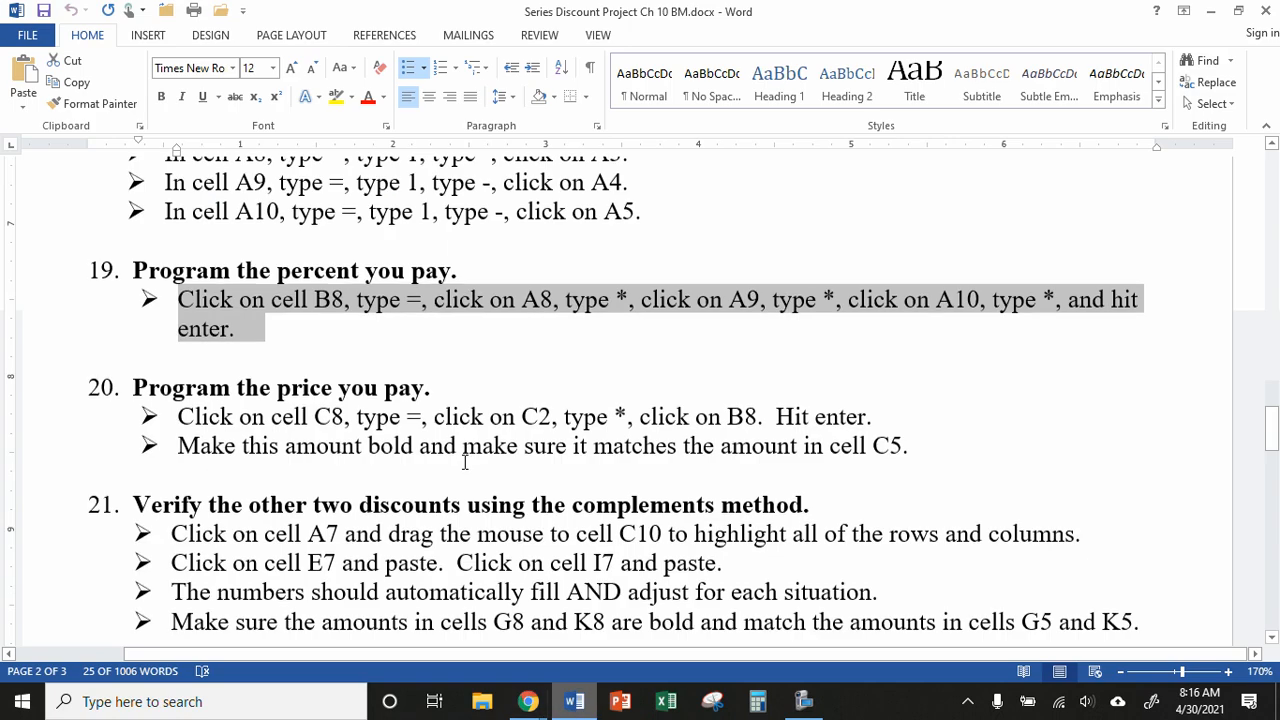
{"action": "scroll", "coordinate": [466, 457], "scroll_direction": "down", "scroll_amount": 2}
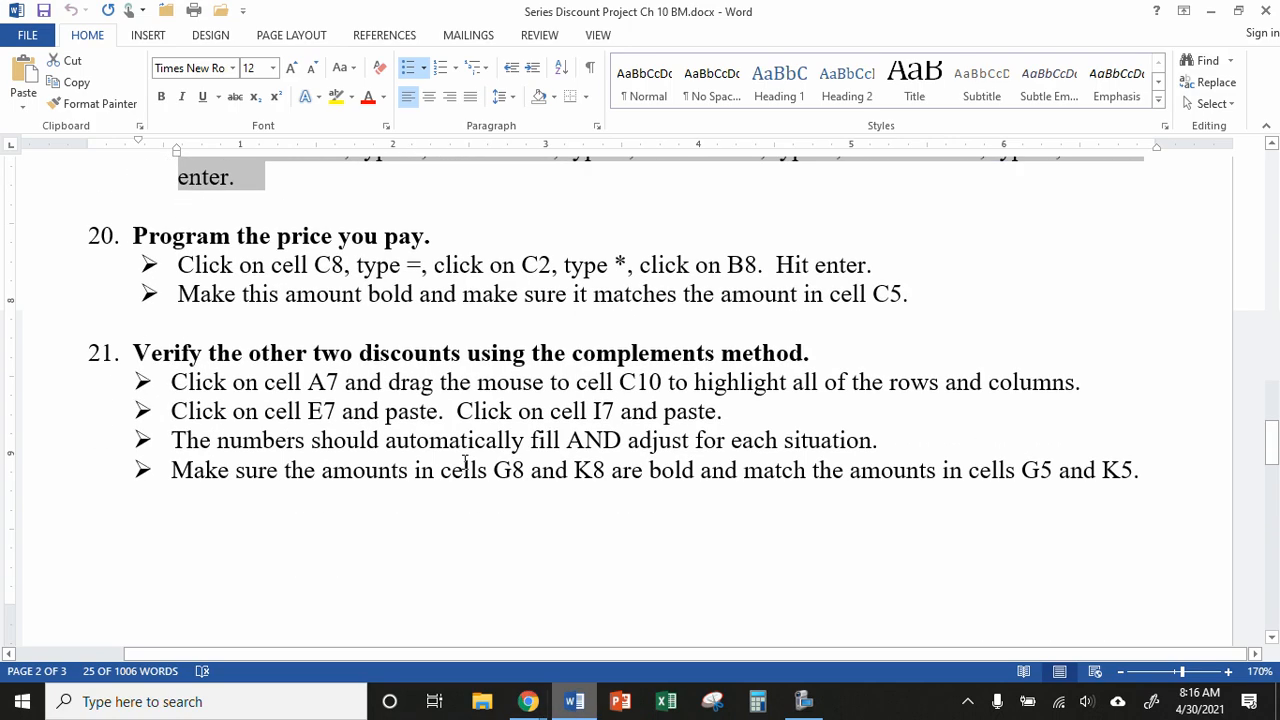
{"action": "scroll", "coordinate": [465, 461], "scroll_direction": "down", "scroll_amount": 1}
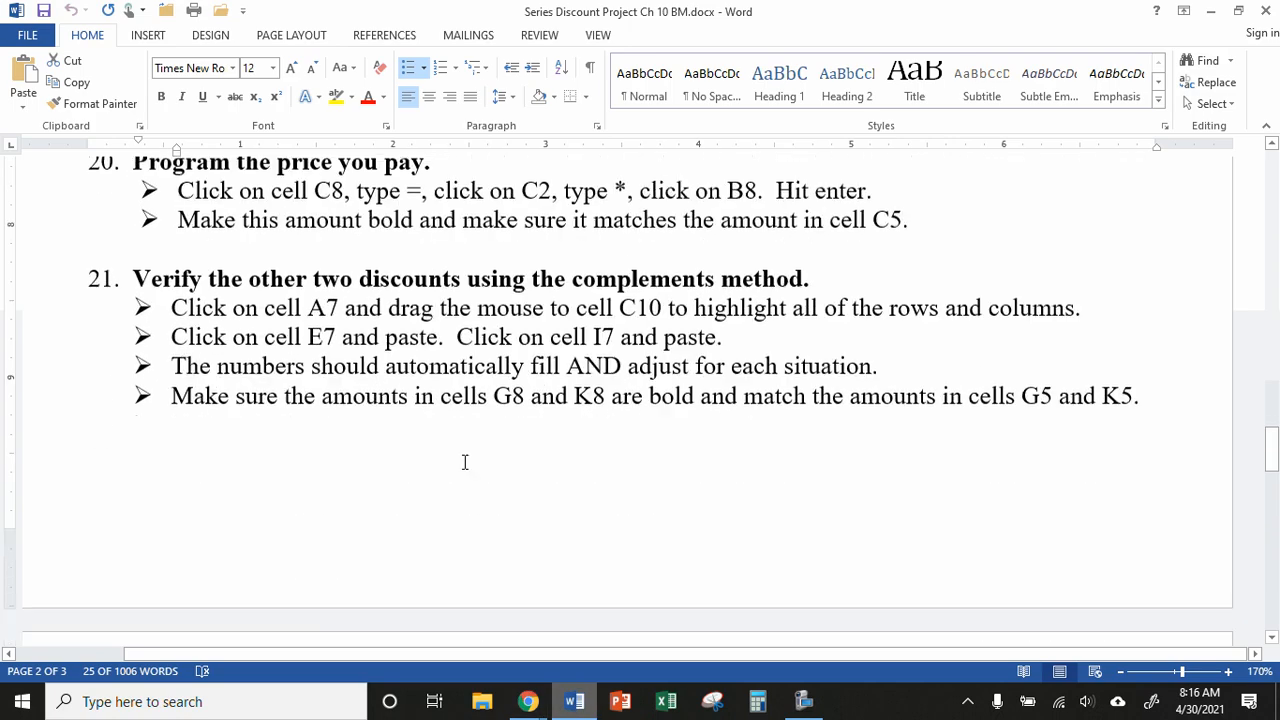
{"action": "left_click", "coordinate": [125, 277]}
{"action": "left_click", "coordinate": [89, 277]}
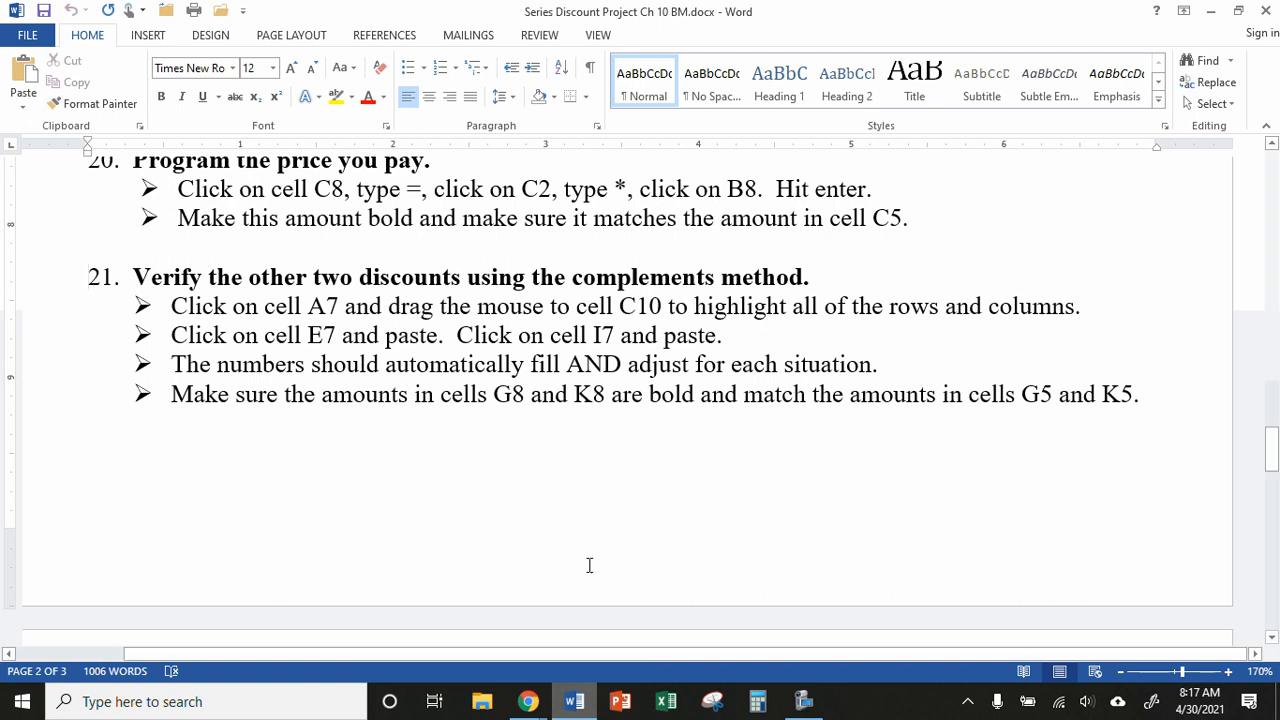
{"action": "left_click", "coordinate": [580, 708]}
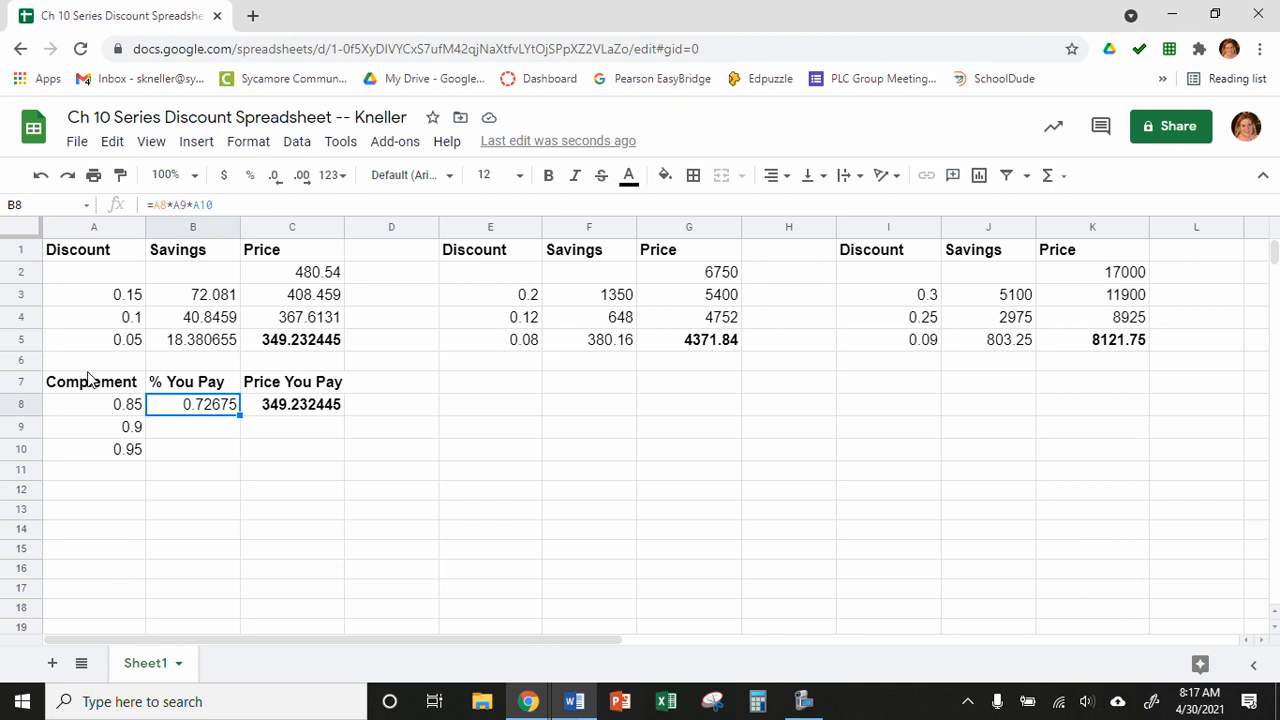
- Copy the complement block A7:C10 and paste it at cell E7 under the second discount table
{"action": "left_click", "coordinate": [89, 382]}
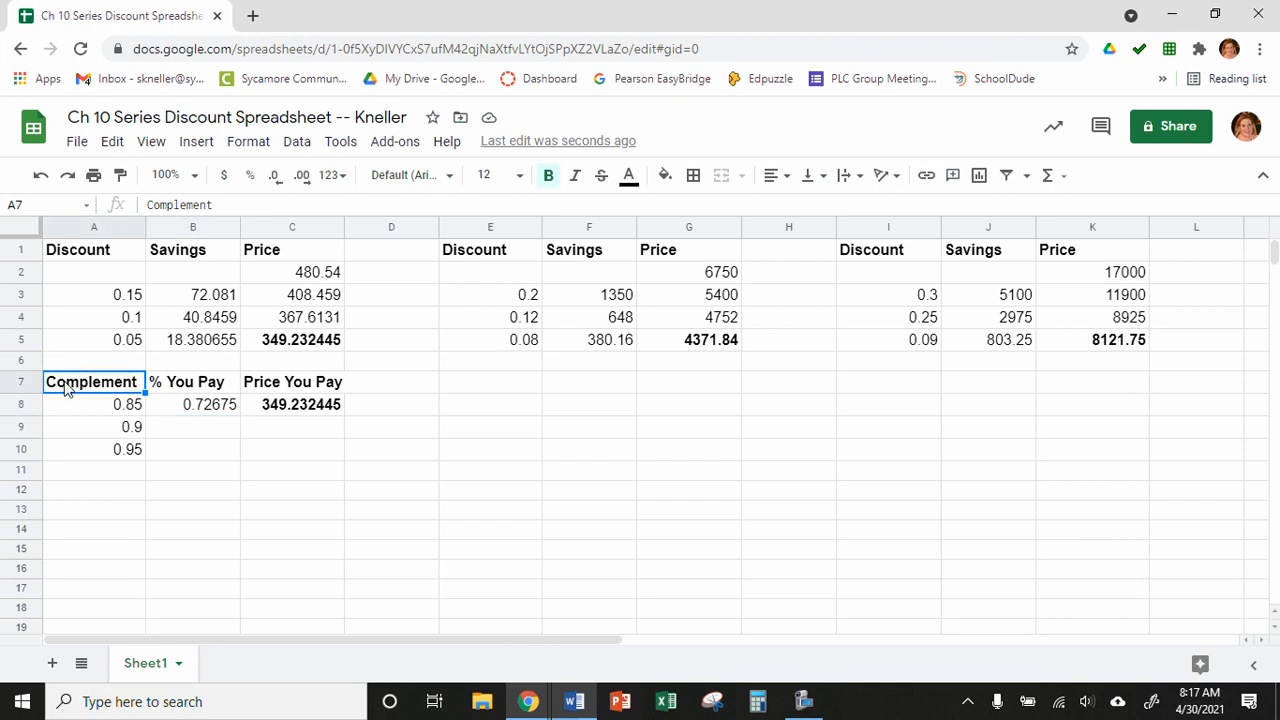
{"action": "left_click_drag", "start_coordinate": [66, 389], "coordinate": [305, 452]}
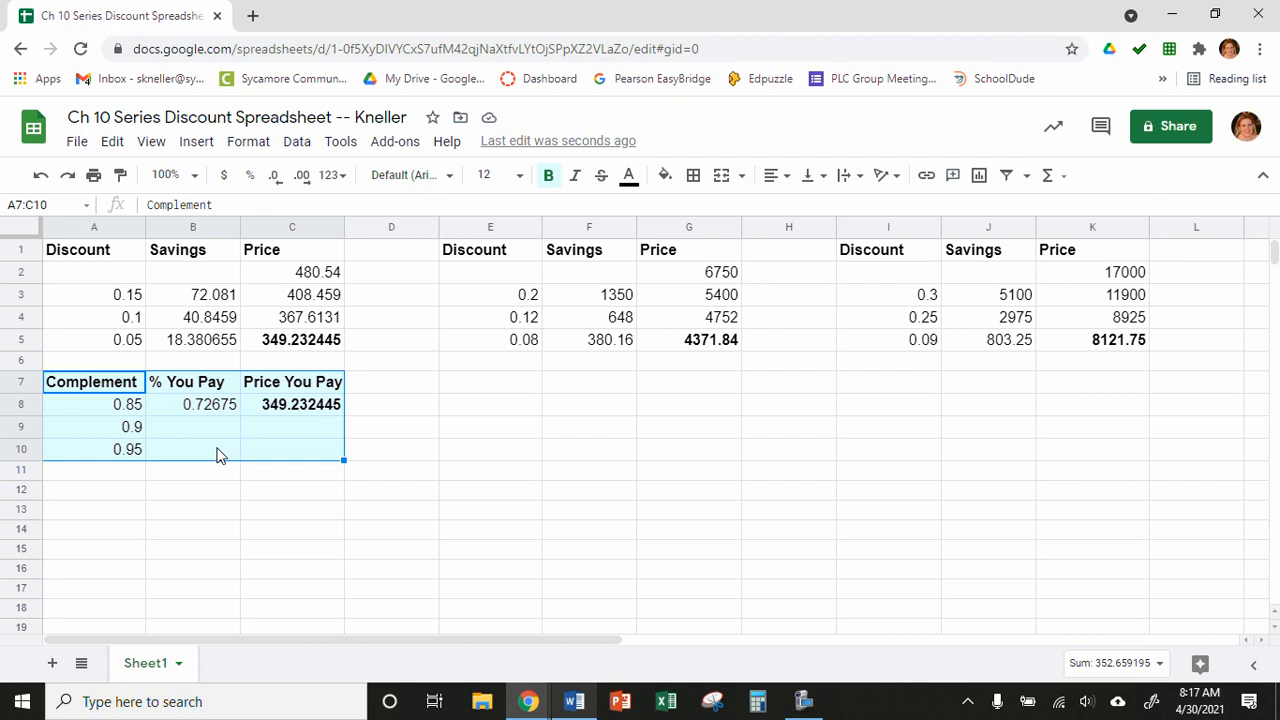
{"action": "right_click", "coordinate": [290, 437]}
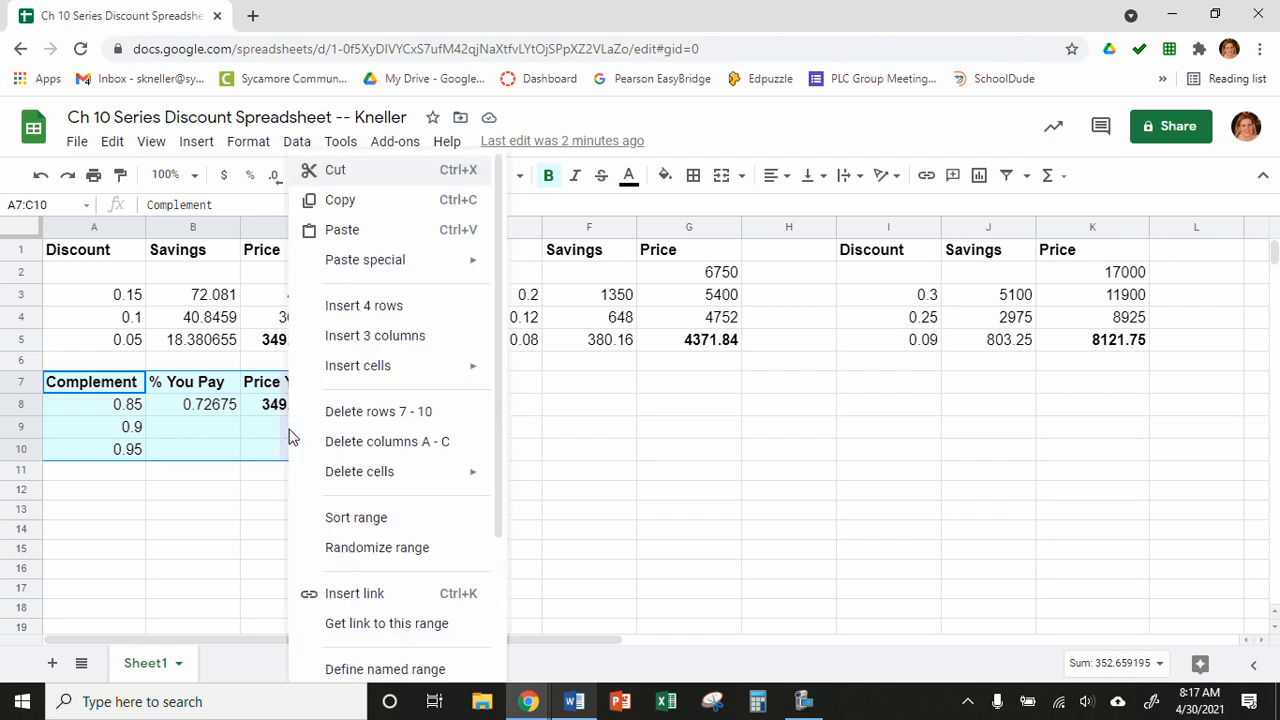
{"action": "left_click", "coordinate": [336, 198]}
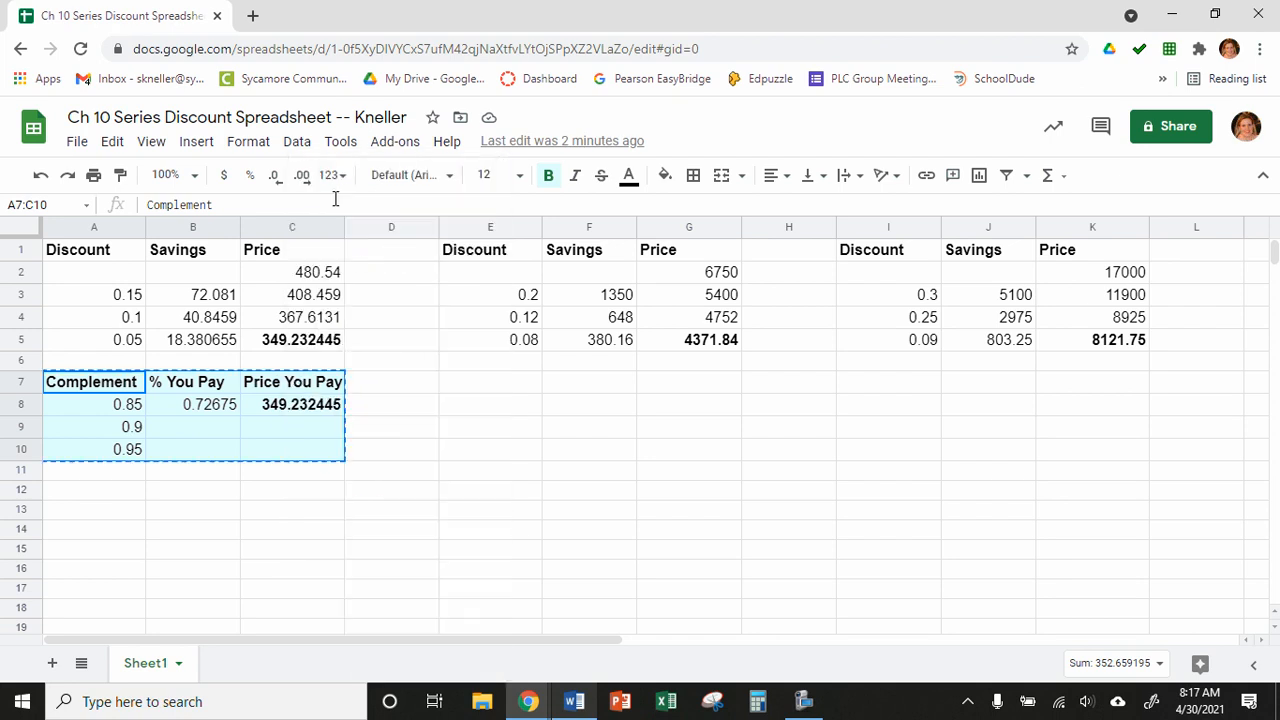
{"action": "left_click", "coordinate": [114, 143]}
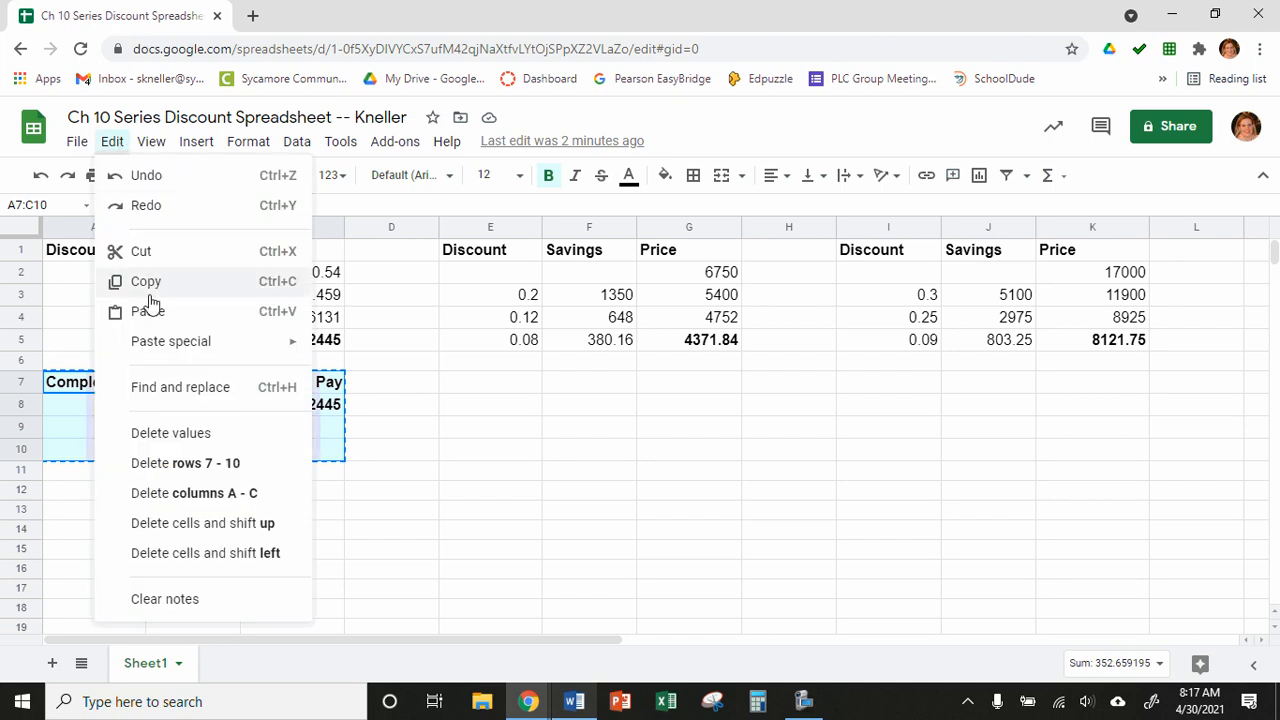
{"action": "left_click", "coordinate": [397, 386]}
{"action": "left_click", "coordinate": [489, 390]}
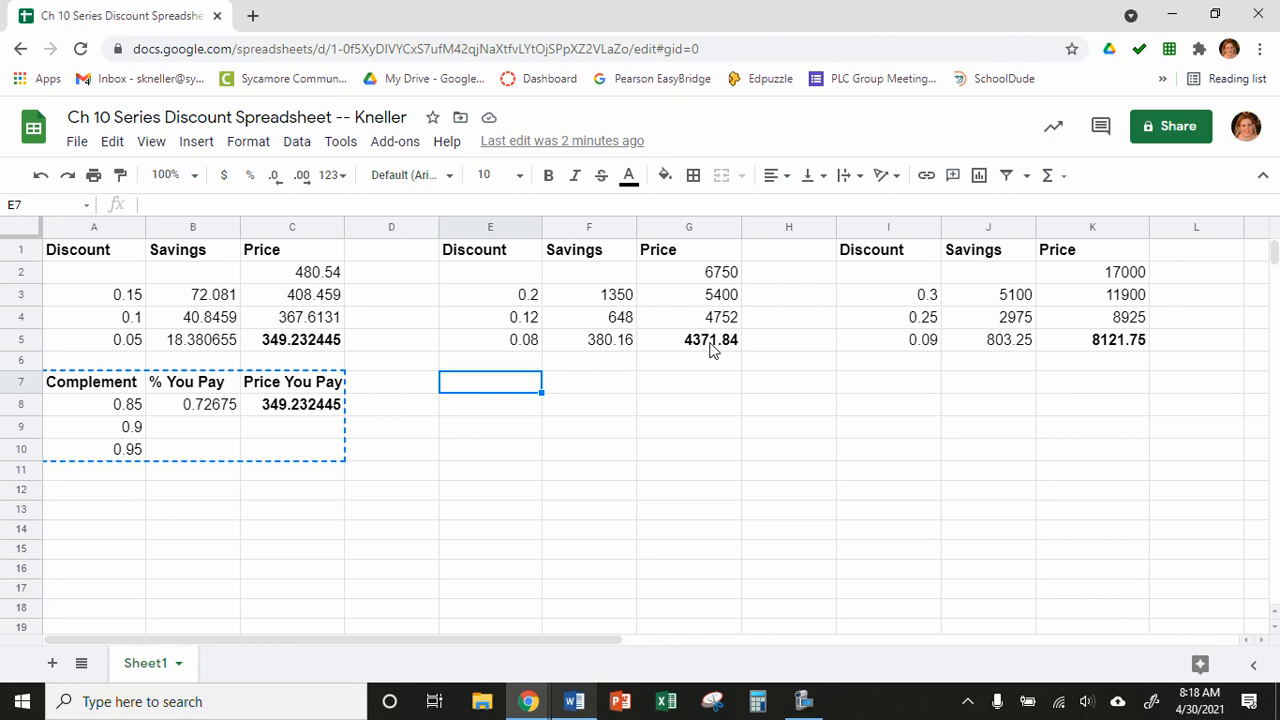
{"action": "key", "text": "ctrl+v"}
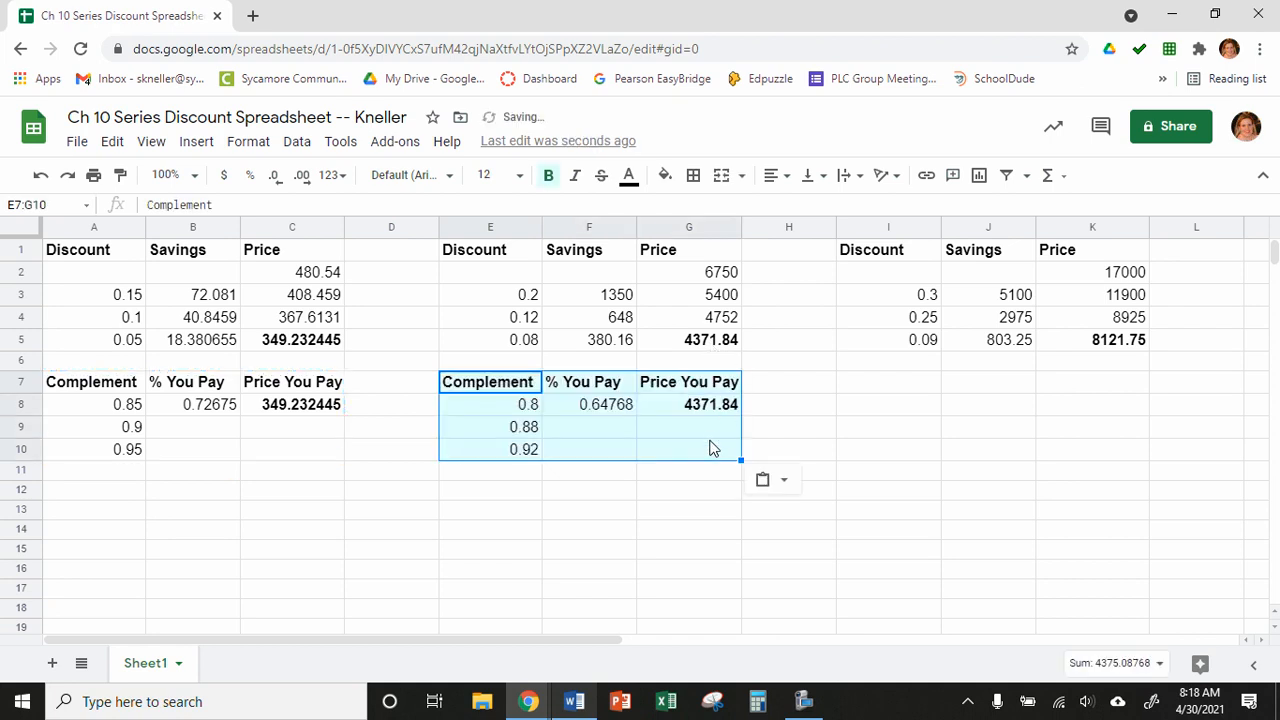
- Compare the second table's price you pay in G8 with G5, and inspect the pasted formulas in E8:E10, F8 and G8
{"action": "left_click", "coordinate": [711, 436]}
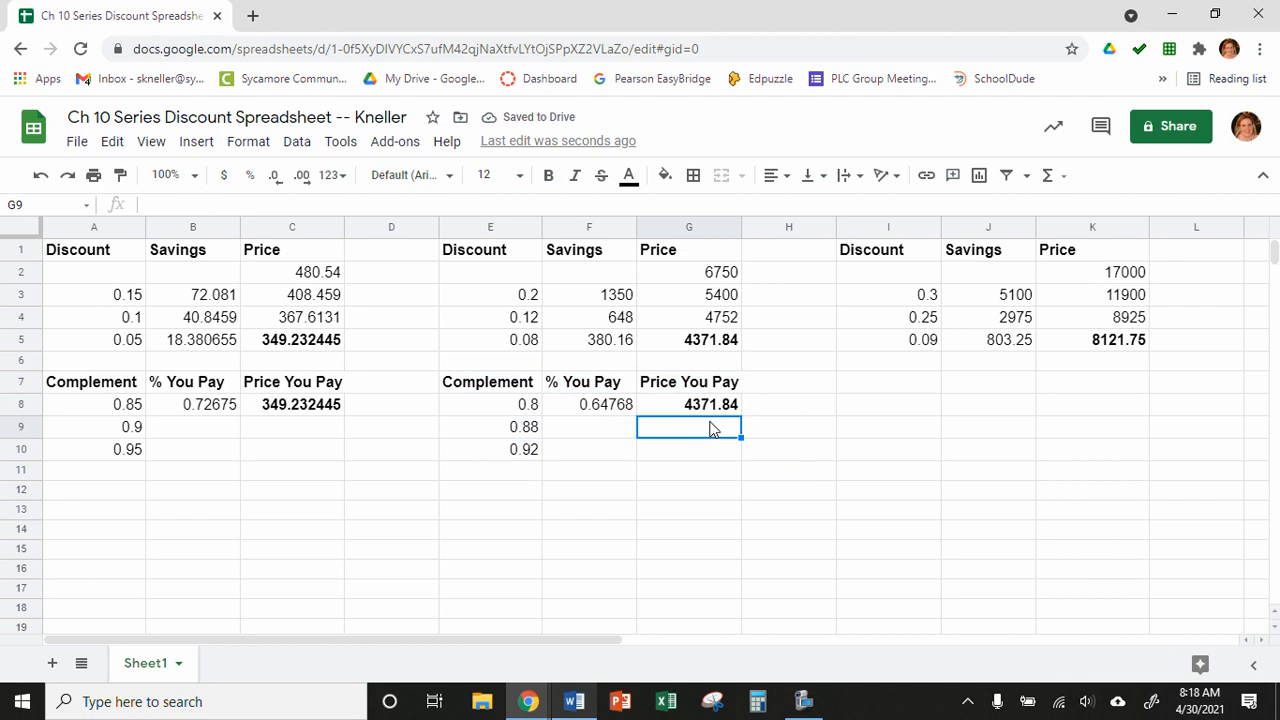
{"action": "key", "text": "Up"}
{"action": "left_click", "coordinate": [690, 345]}
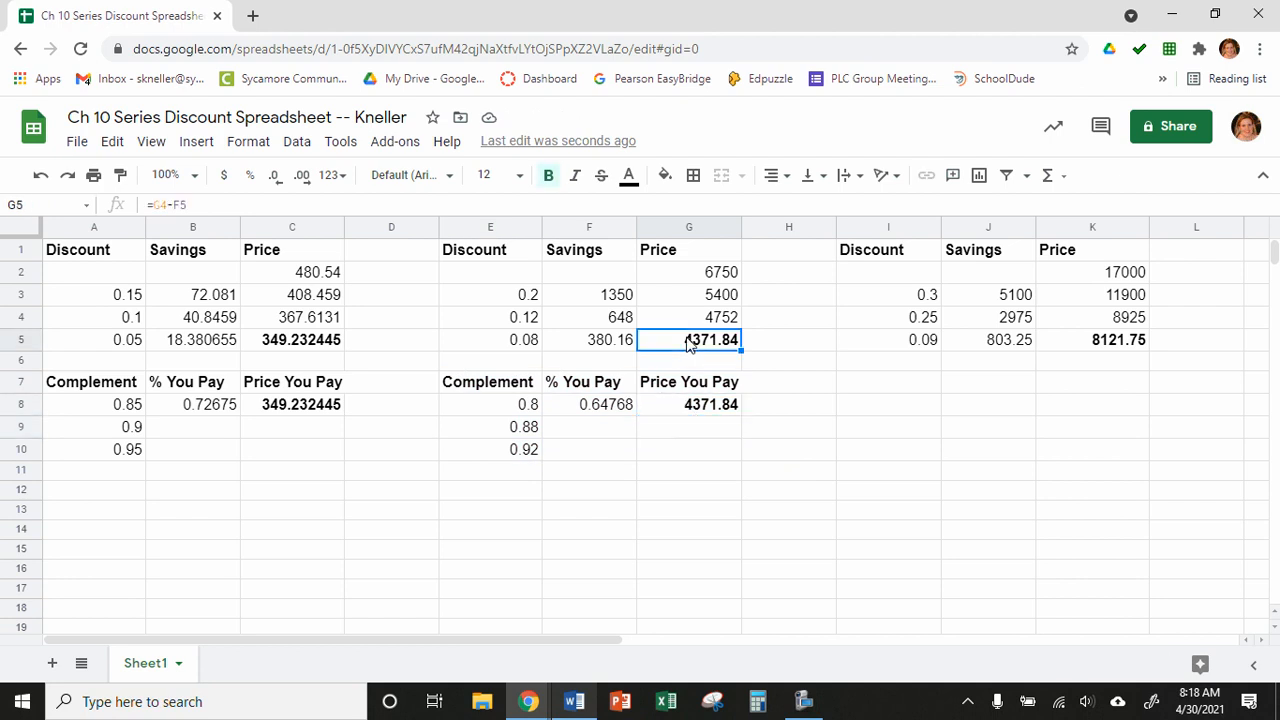
{"action": "left_click", "coordinate": [502, 410]}
{"action": "left_click", "coordinate": [500, 430]}
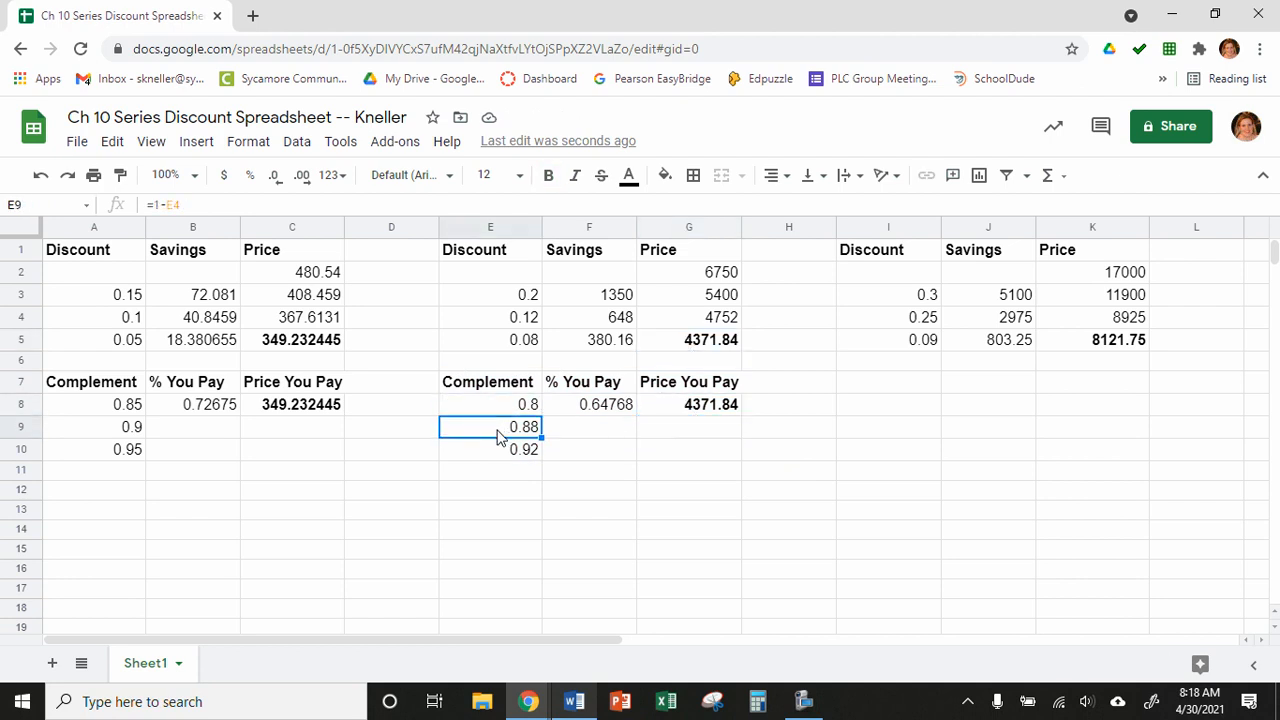
{"action": "left_click", "coordinate": [500, 452]}
{"action": "left_click", "coordinate": [606, 408]}
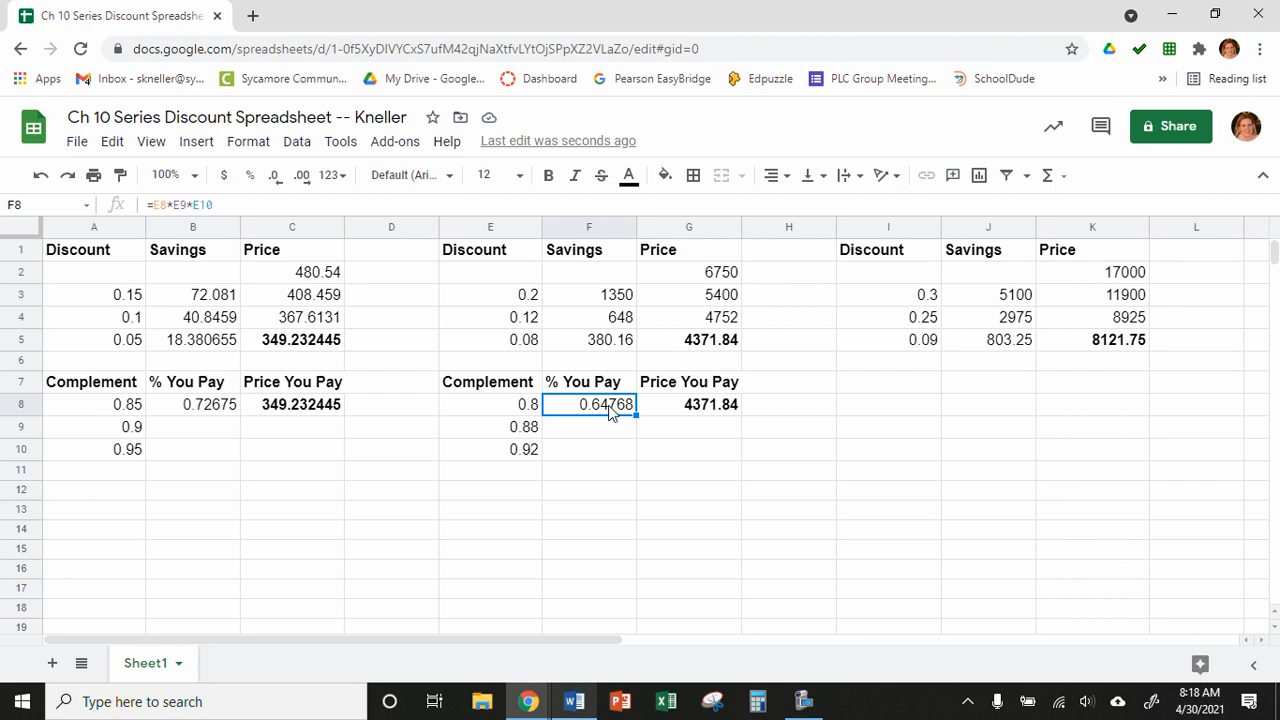
{"action": "left_click", "coordinate": [688, 412]}
{"action": "left_click", "coordinate": [490, 412]}
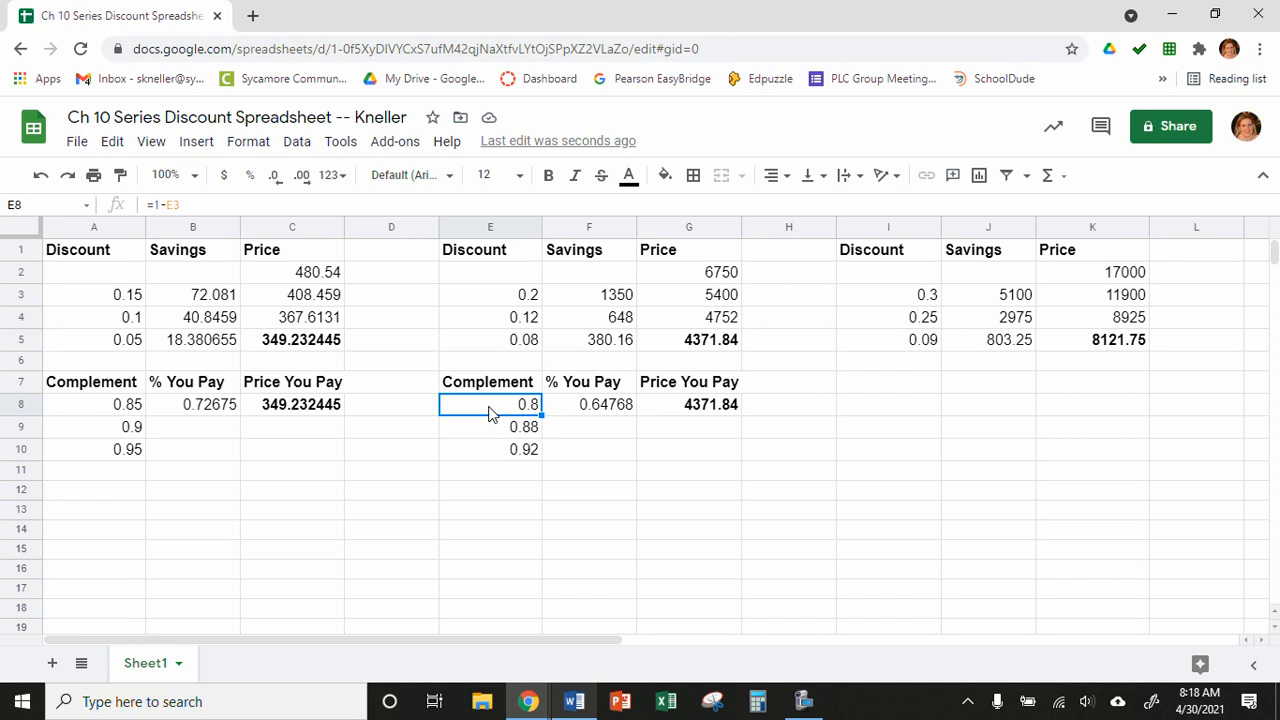
- Paste the copied complement block at cell I7 under the third discount table
{"action": "left_click", "coordinate": [892, 389]}
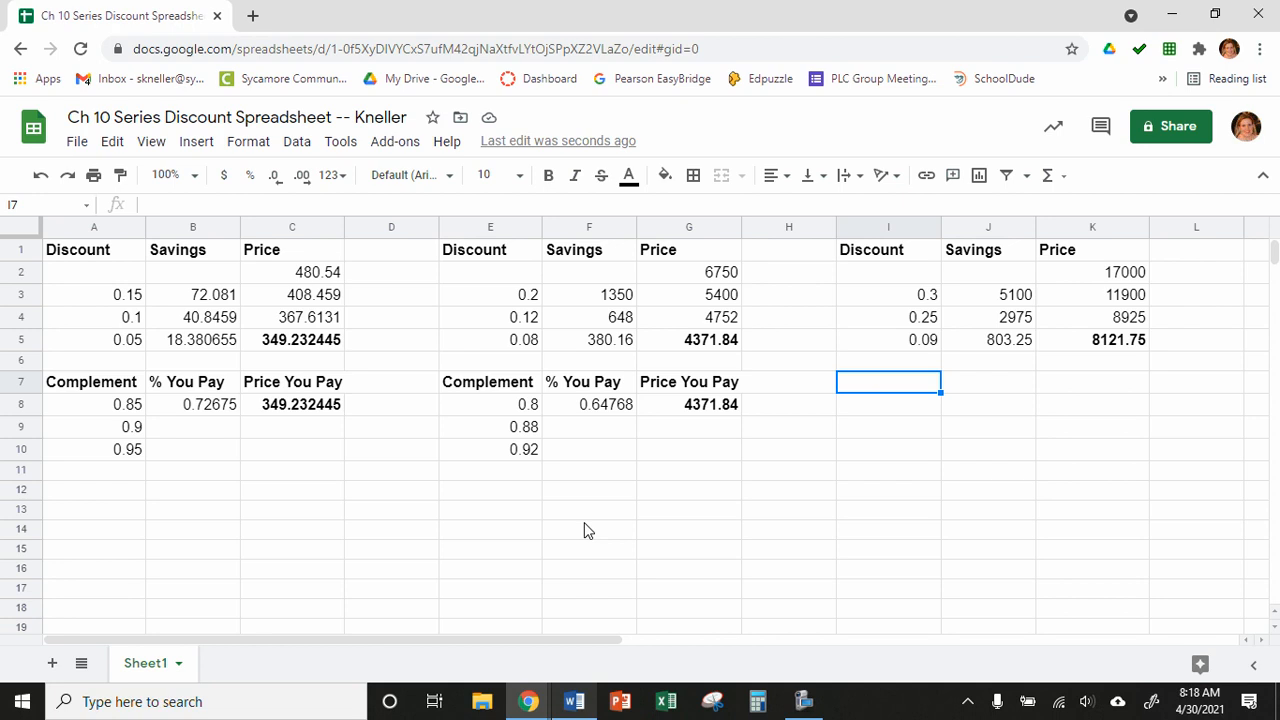
{"action": "key", "text": "ctrl+v"}
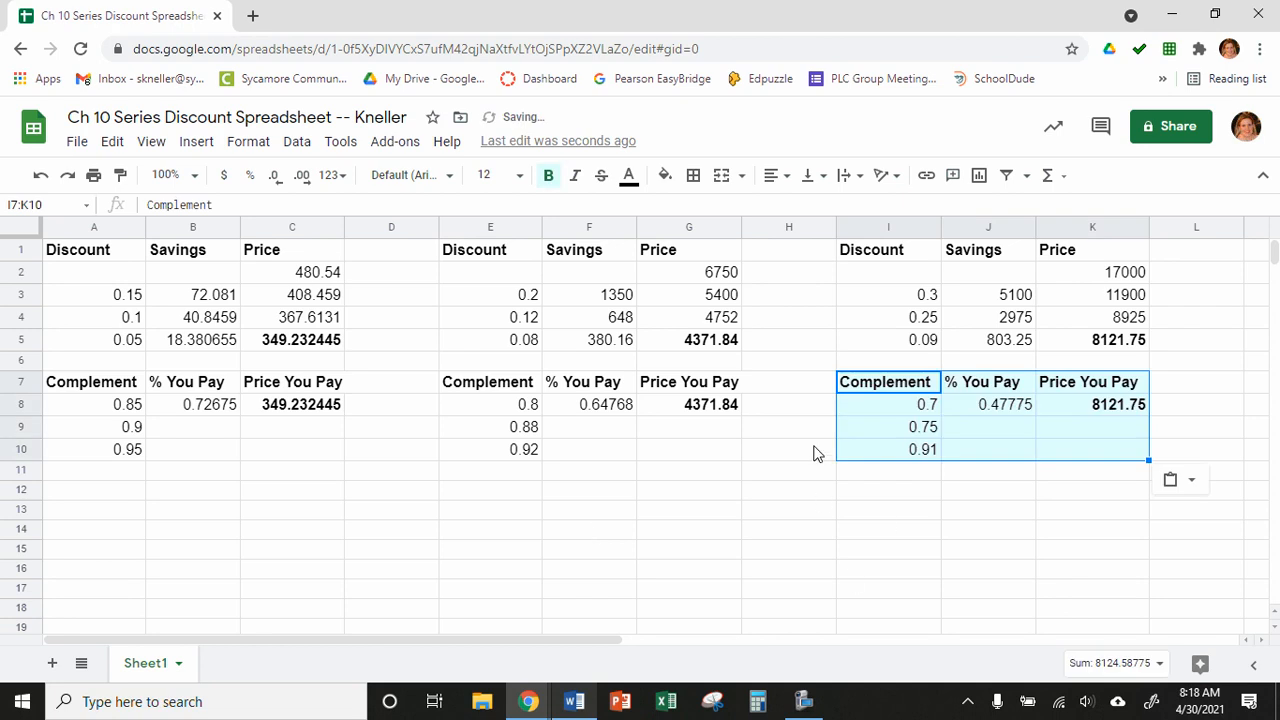
{"action": "left_click", "coordinate": [882, 474]}
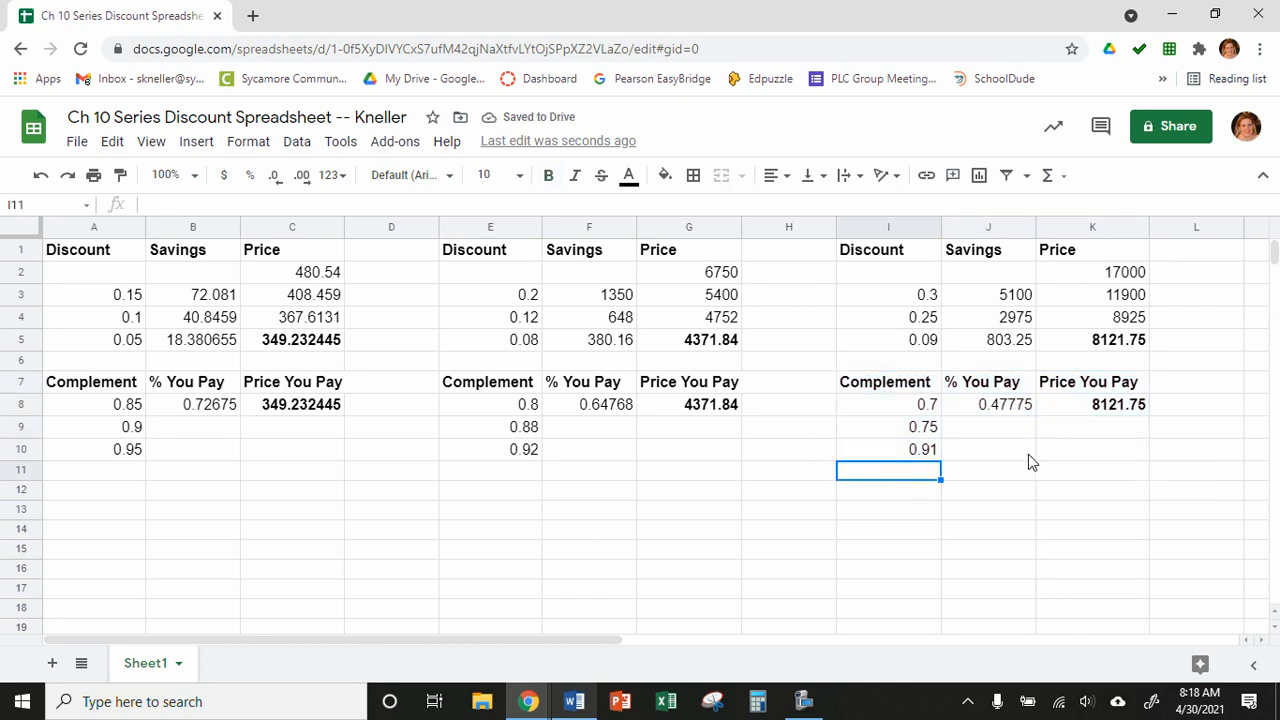
{"action": "left_click", "coordinate": [1088, 453]}
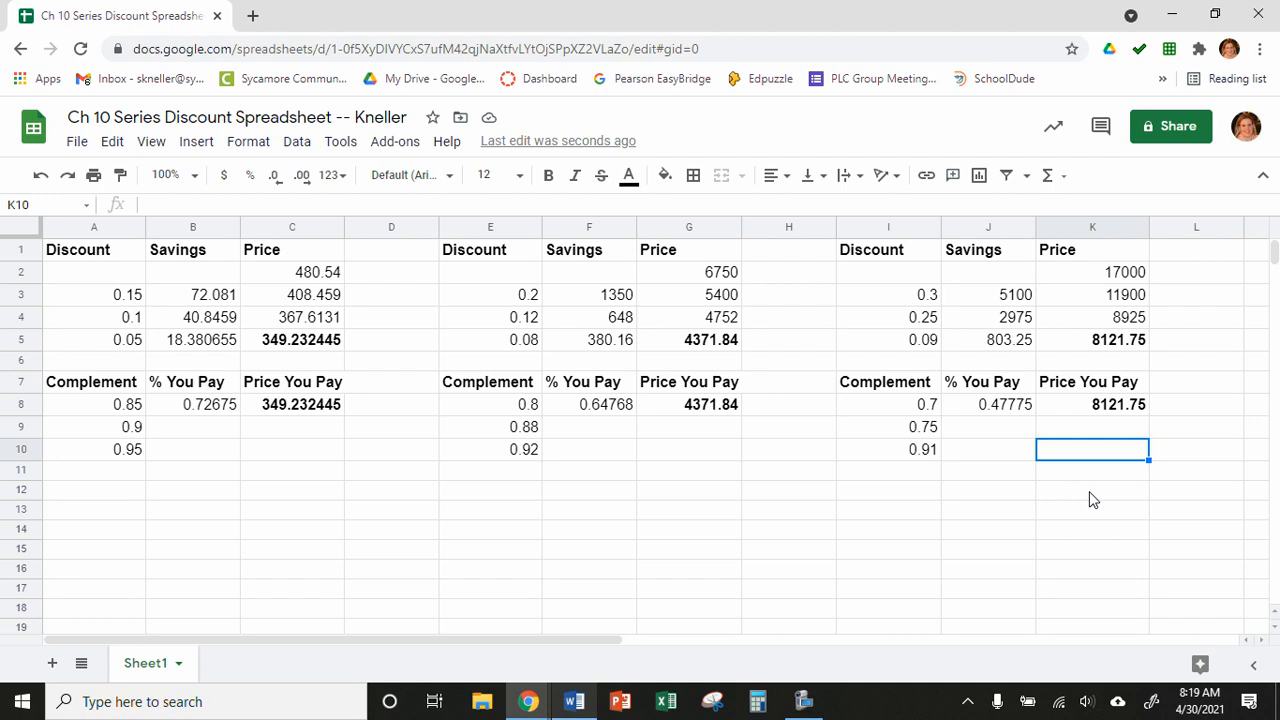
- Switch to the Word instructions, review the sample finished spreadsheet and item 22 on submitting to Canvas, and return to the spreadsheet
{"action": "left_click", "coordinate": [573, 703]}
{"action": "scroll", "coordinate": [457, 491], "scroll_direction": "down", "scroll_amount": 6}
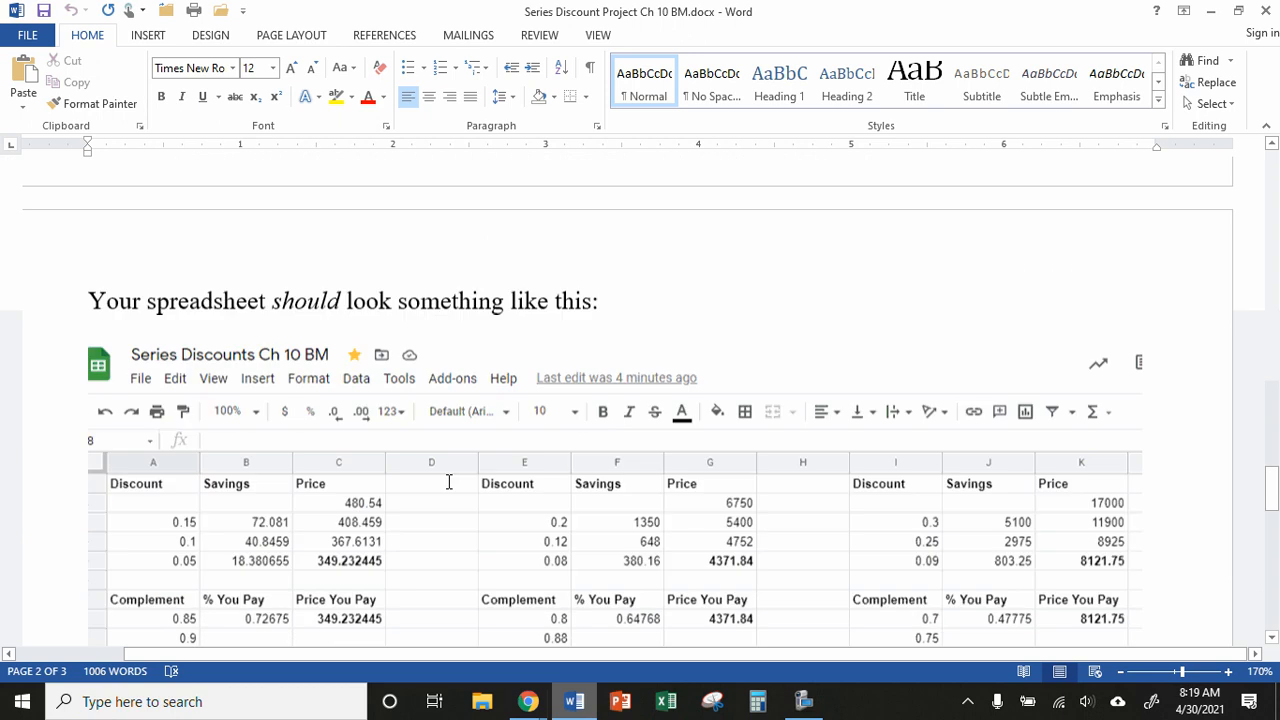
{"action": "scroll", "coordinate": [449, 482], "scroll_direction": "up", "scroll_amount": 2}
{"action": "scroll", "coordinate": [448, 484], "scroll_direction": "up", "scroll_amount": 2}
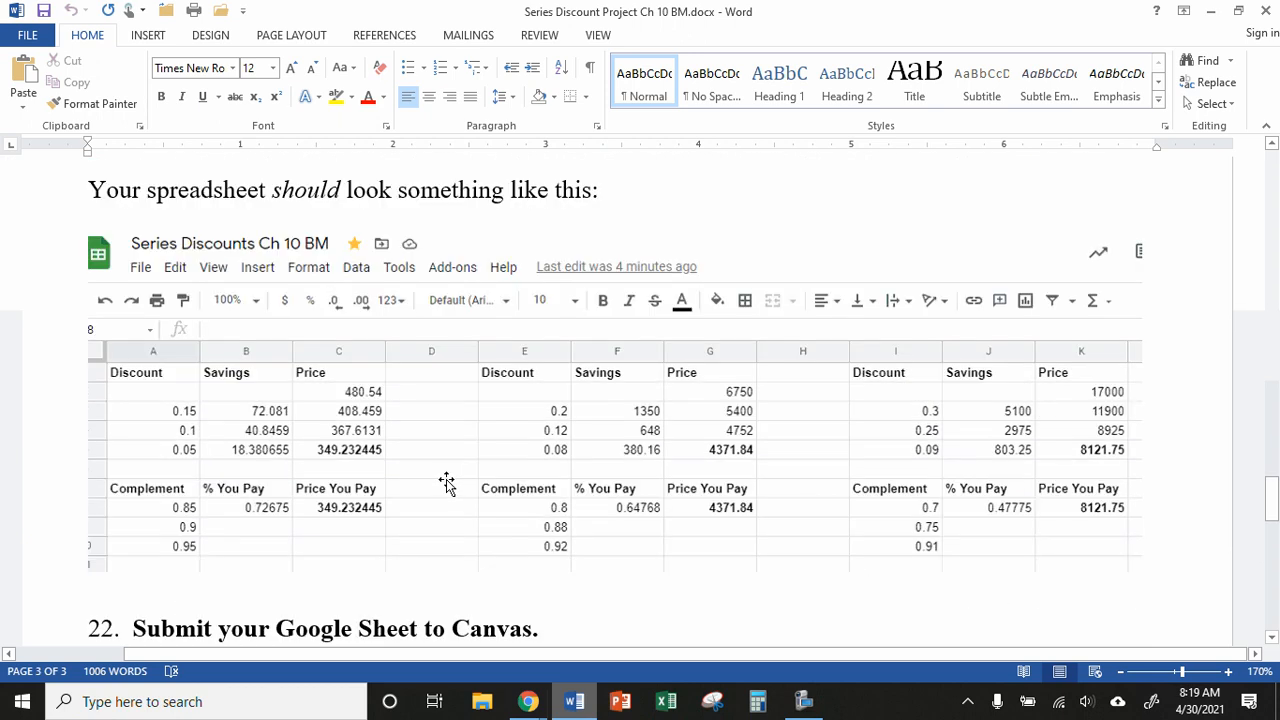
{"action": "scroll", "coordinate": [445, 479], "scroll_direction": "down", "scroll_amount": 3}
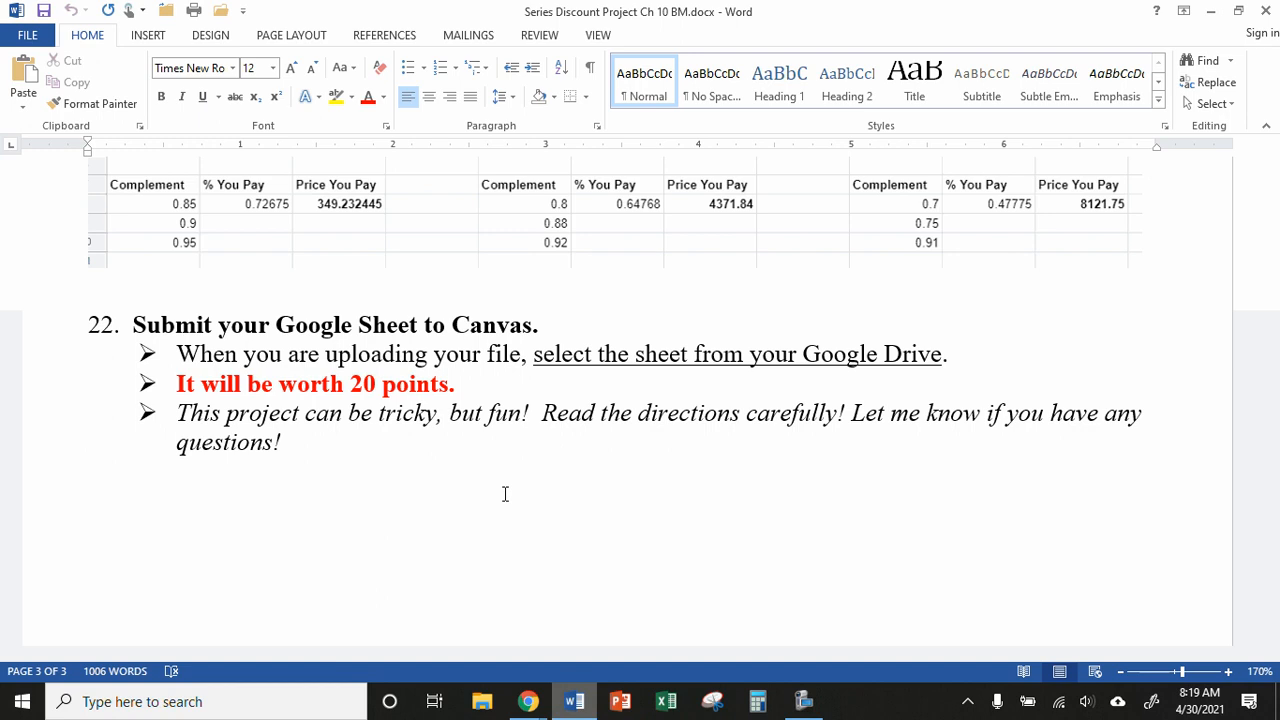
{"action": "scroll", "coordinate": [495, 505], "scroll_direction": "up", "scroll_amount": 2}
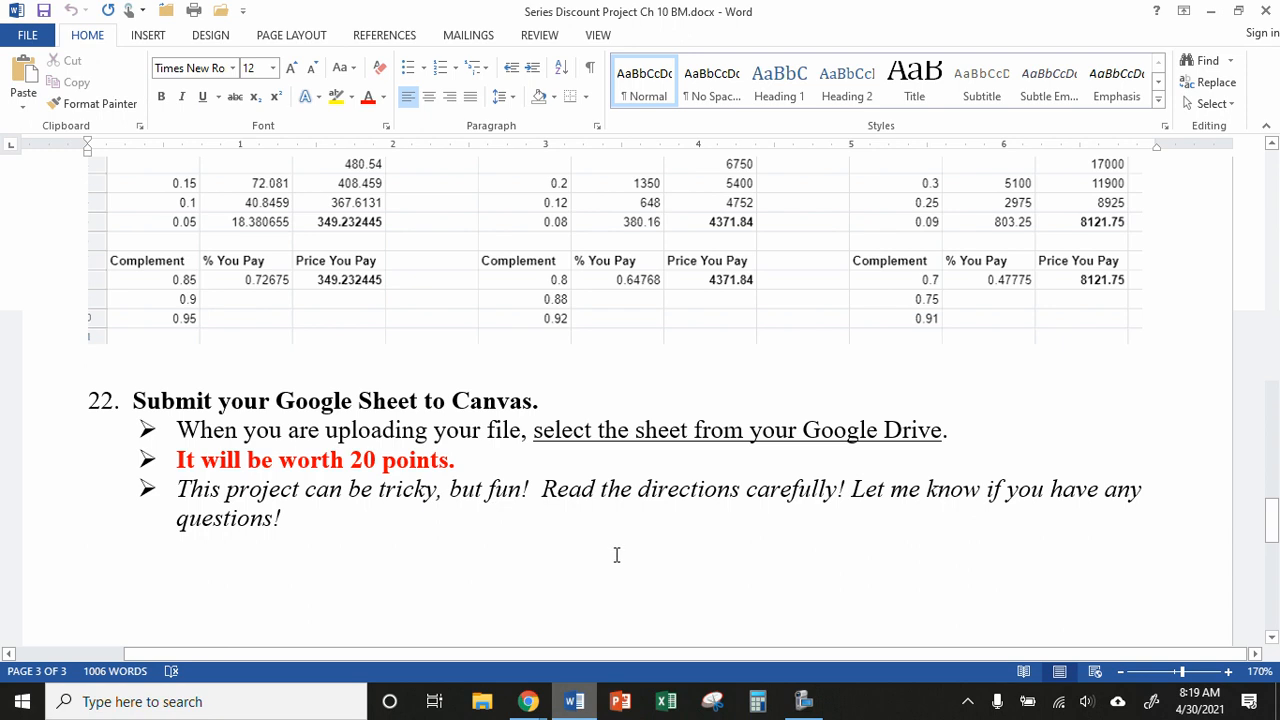
{"action": "left_click", "coordinate": [585, 708]}
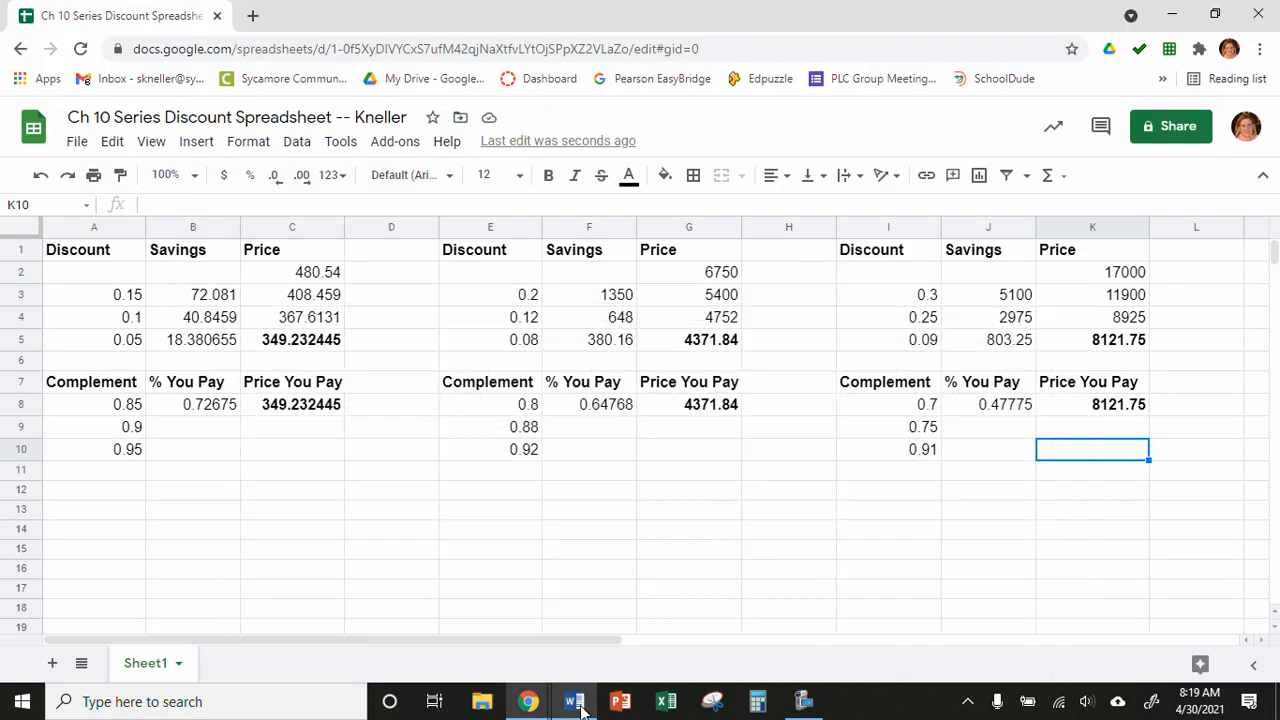
{"action": "left_click", "coordinate": [805, 701]}
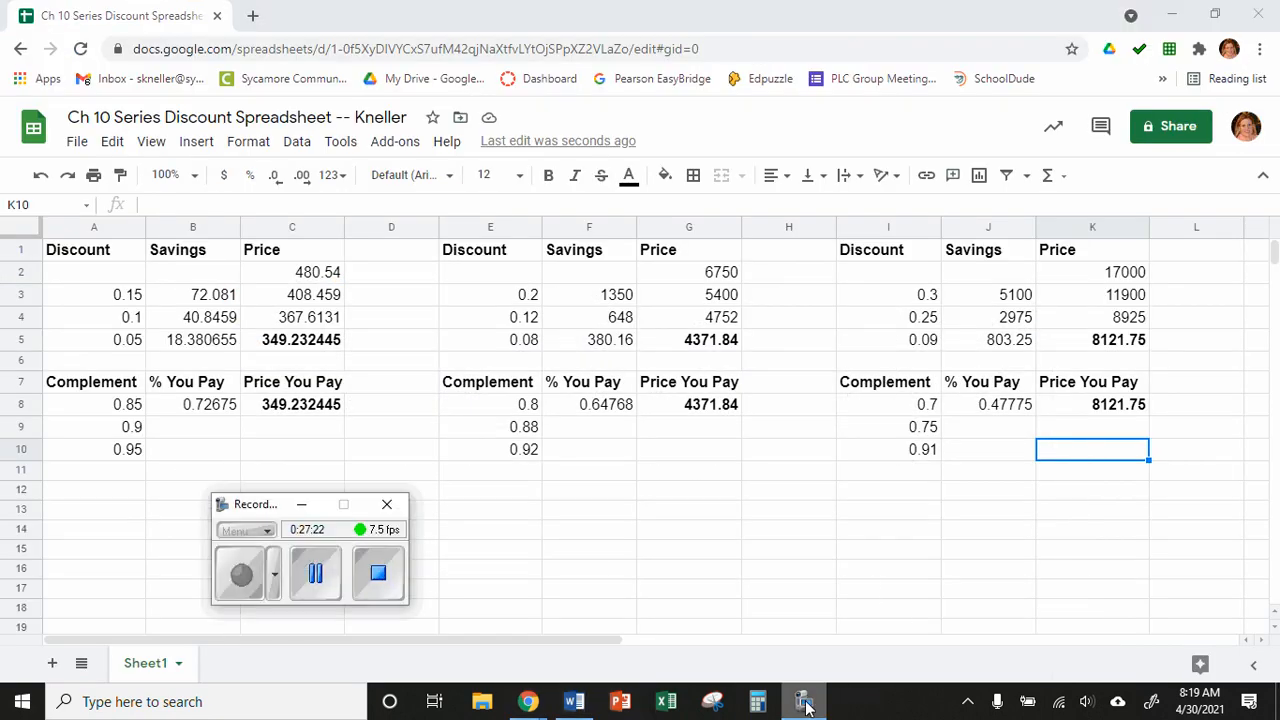